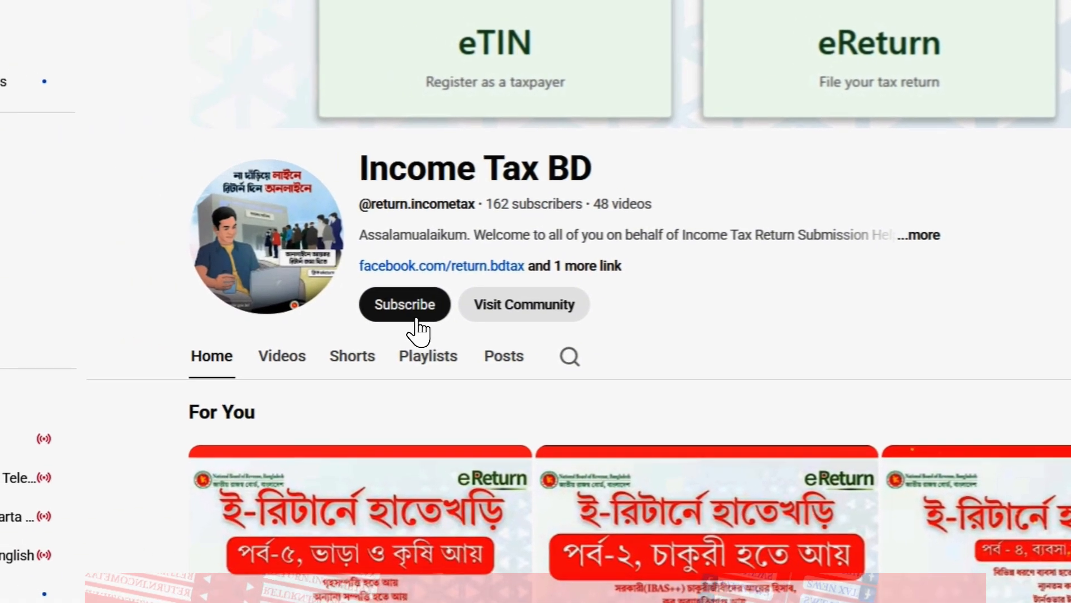
Step: Subscribe to the Income Tax BD channel on its YouTube page
left_click(134, 369)
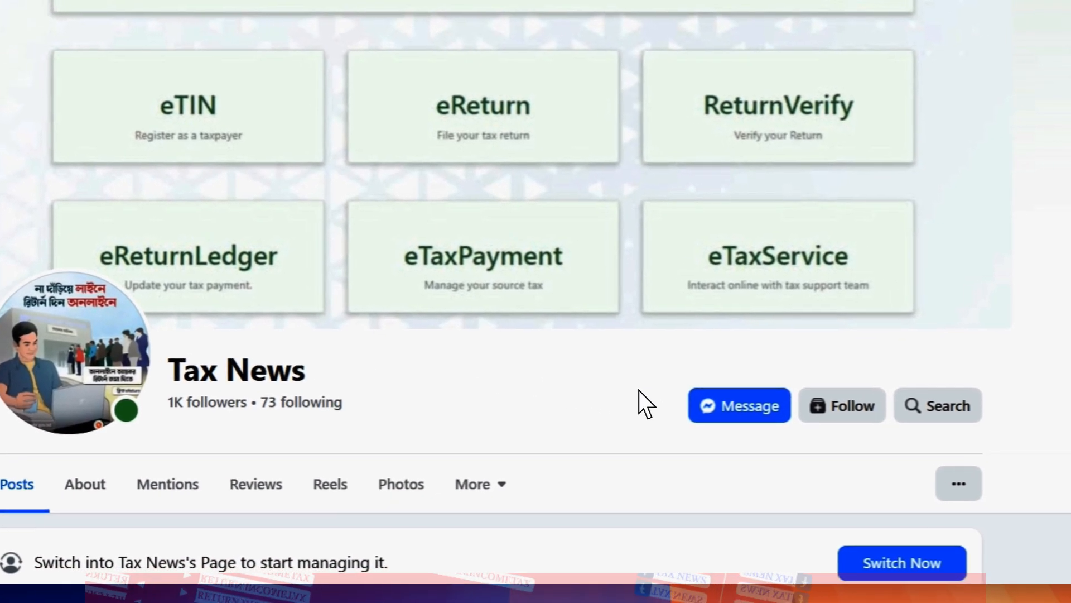
Step: Follow the Tax News page on Facebook
left_click(816, 402)
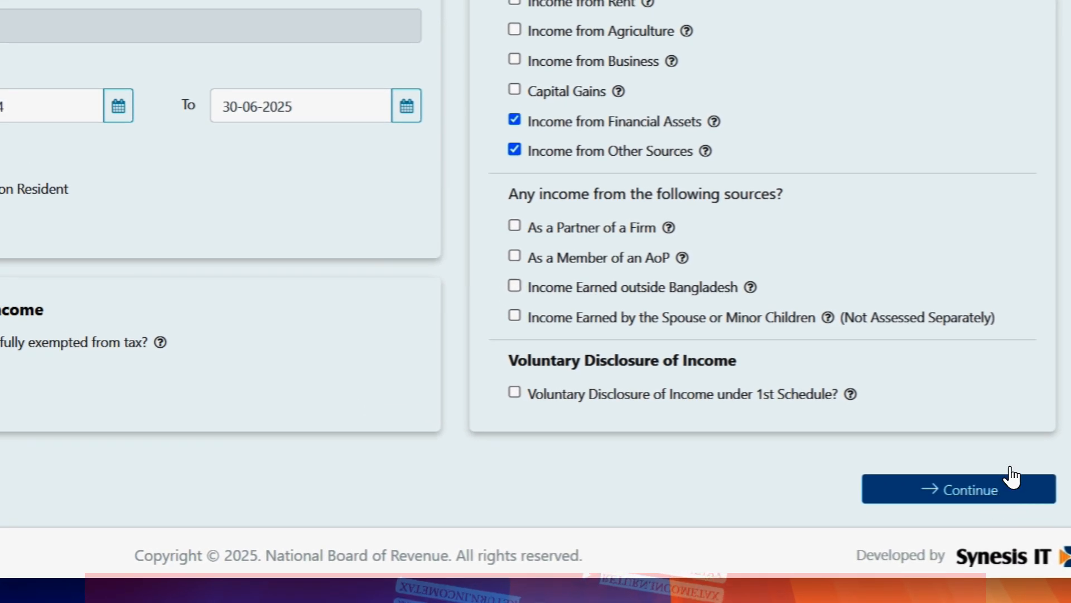
Step: Continue past the Assessment and IT10B Requirements pages to Income Details
left_click(974, 449)
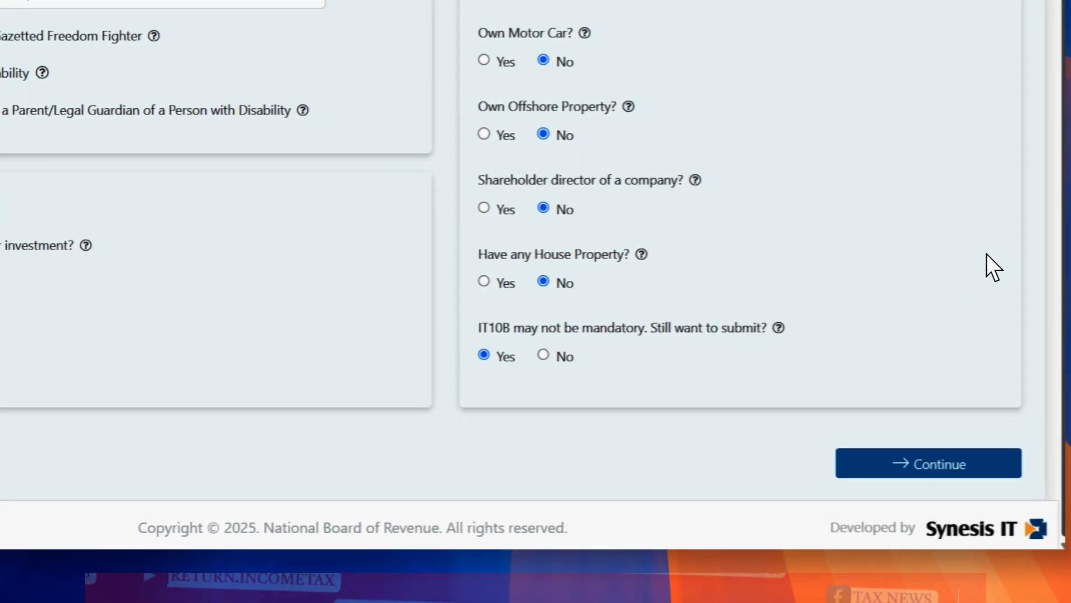
left_click(886, 536)
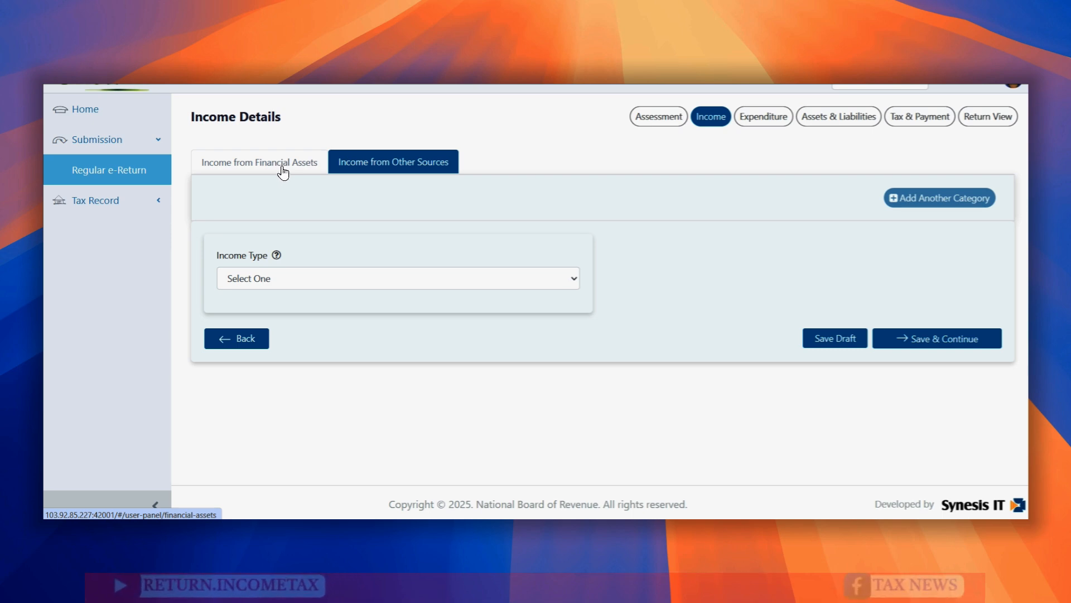
Step: Check the Other Sources income section, then settle on Income from Financial Assets
left_click(283, 173)
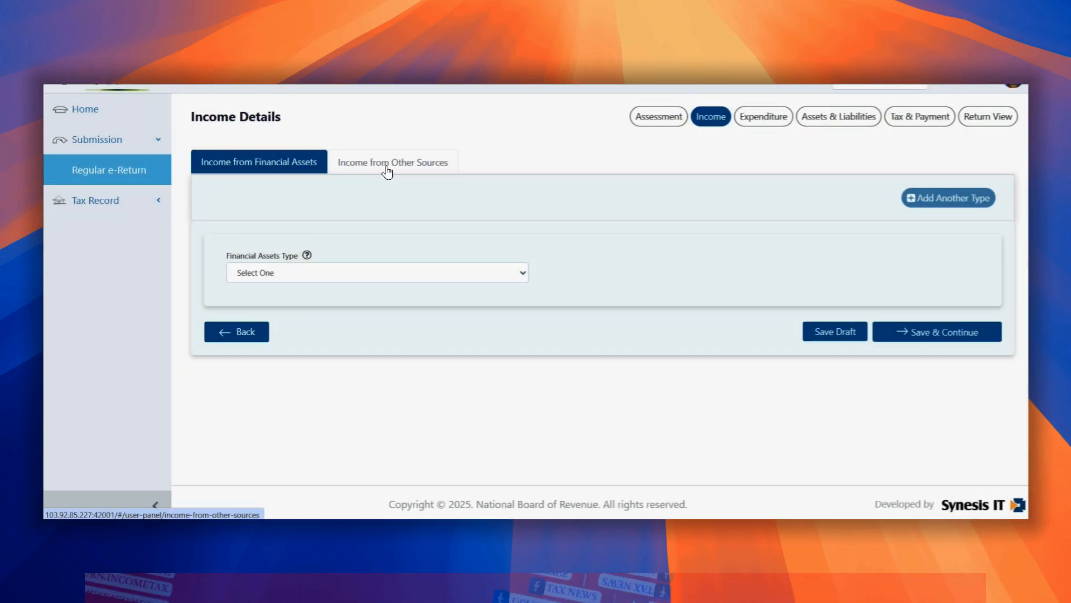
left_click(387, 172)
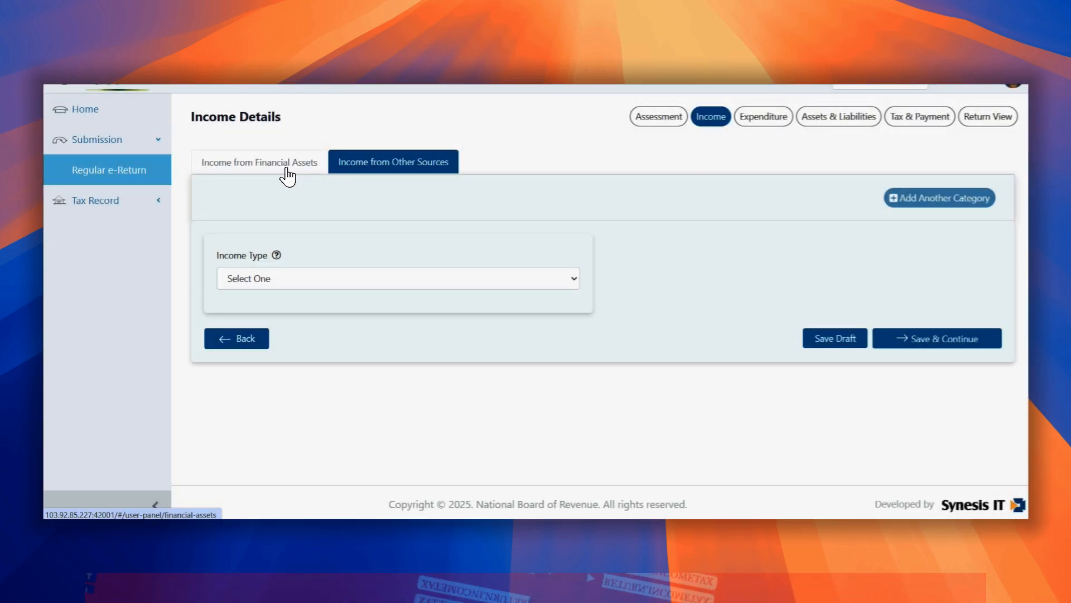
left_click(285, 174)
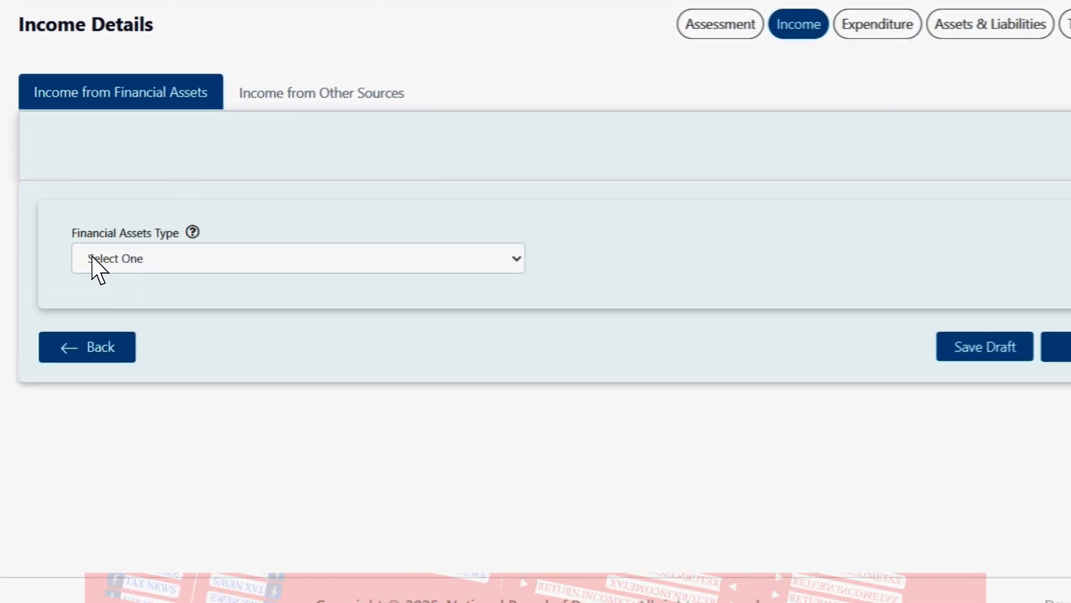
Step: Browse the Financial Assets Type list, leave it at Select One, and move to the Google Sheets calculator
left_click(255, 271)
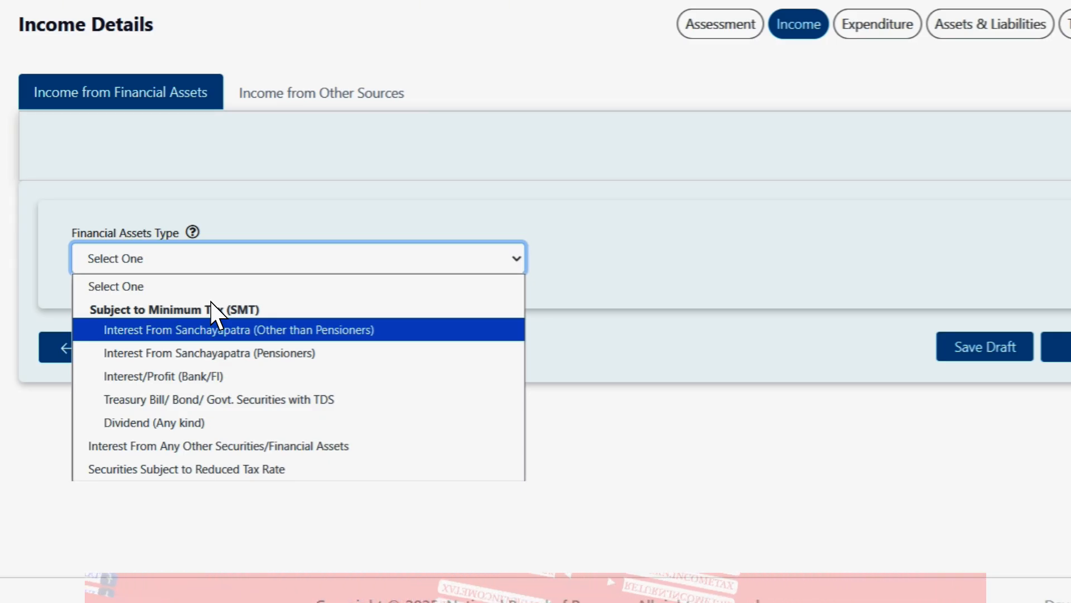
key("Up")
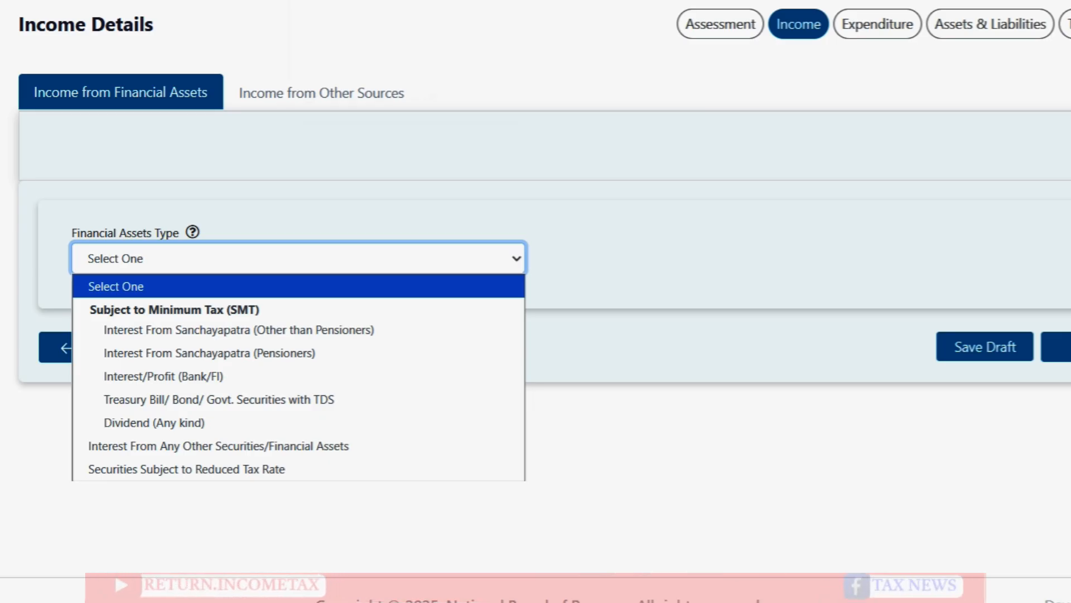
left_click(357, 1)
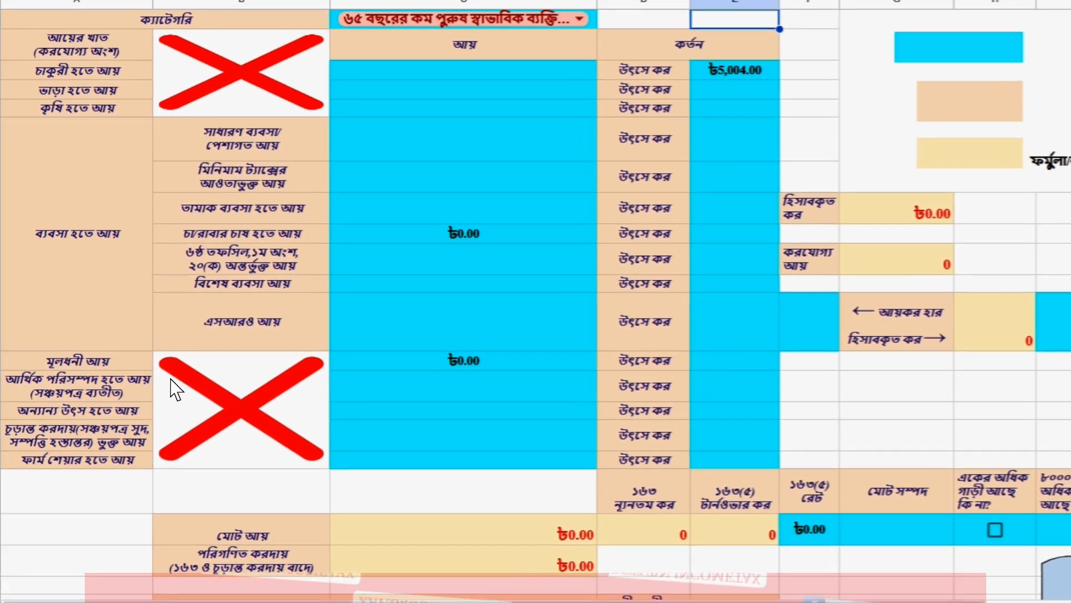
left_click(154, 365)
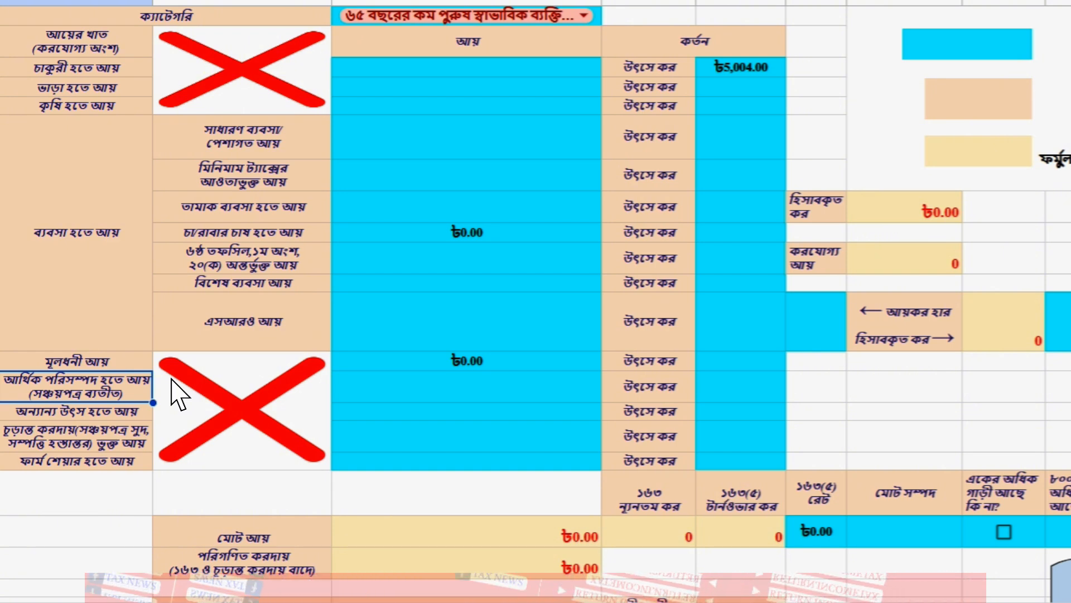
left_click(399, 398)
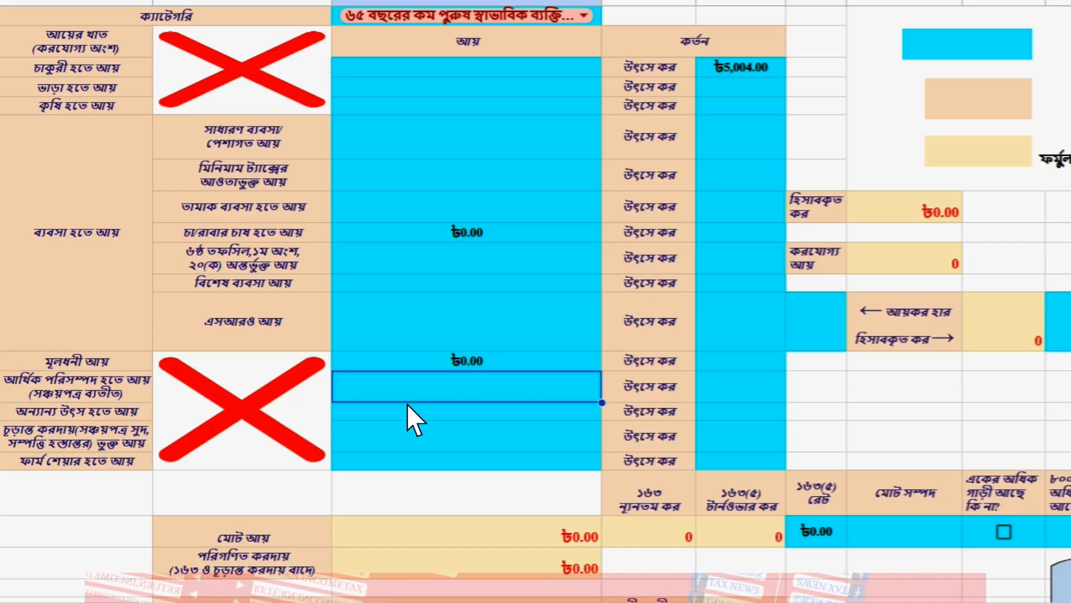
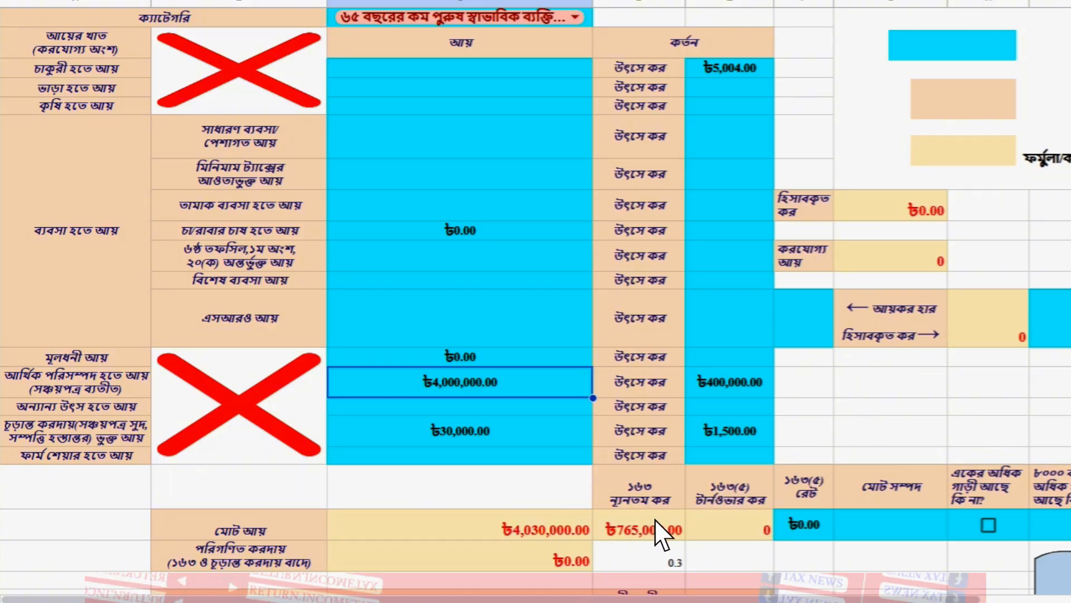
Step: Review the ৳4,000,000.00 asset income, ৳4,030,000.00 total income, ৳765,000.00 minimum tax and ৳1,500.00 source tax
left_click(659, 527)
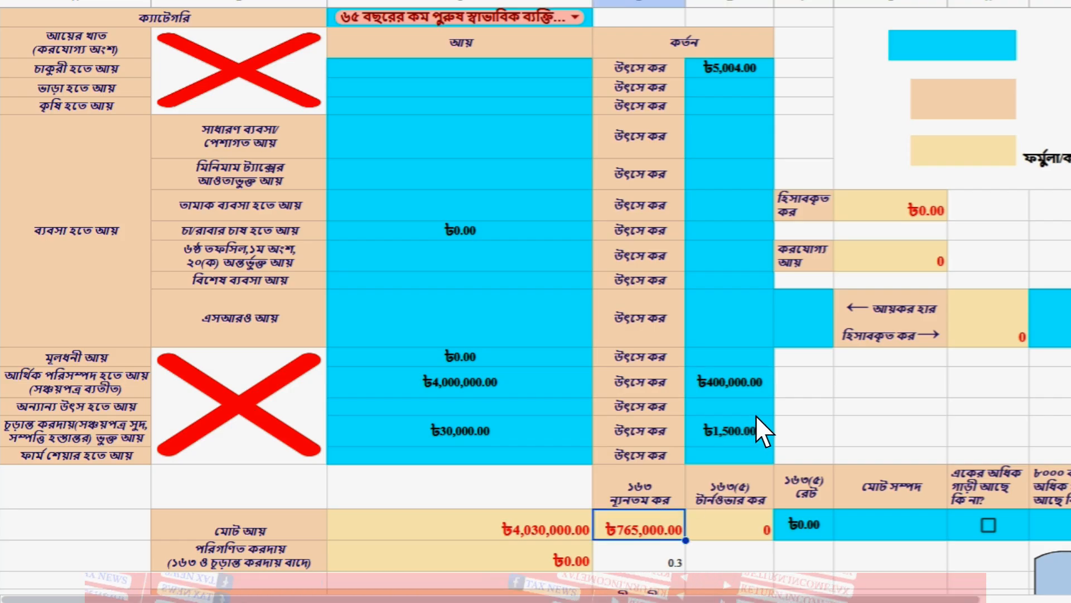
left_click(742, 436)
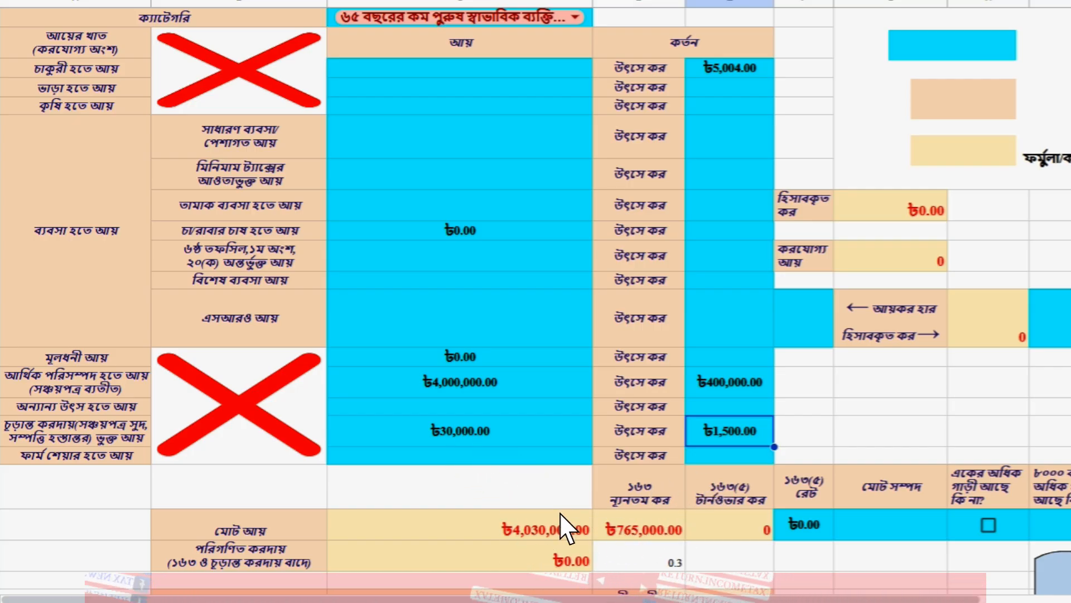
left_click(521, 542)
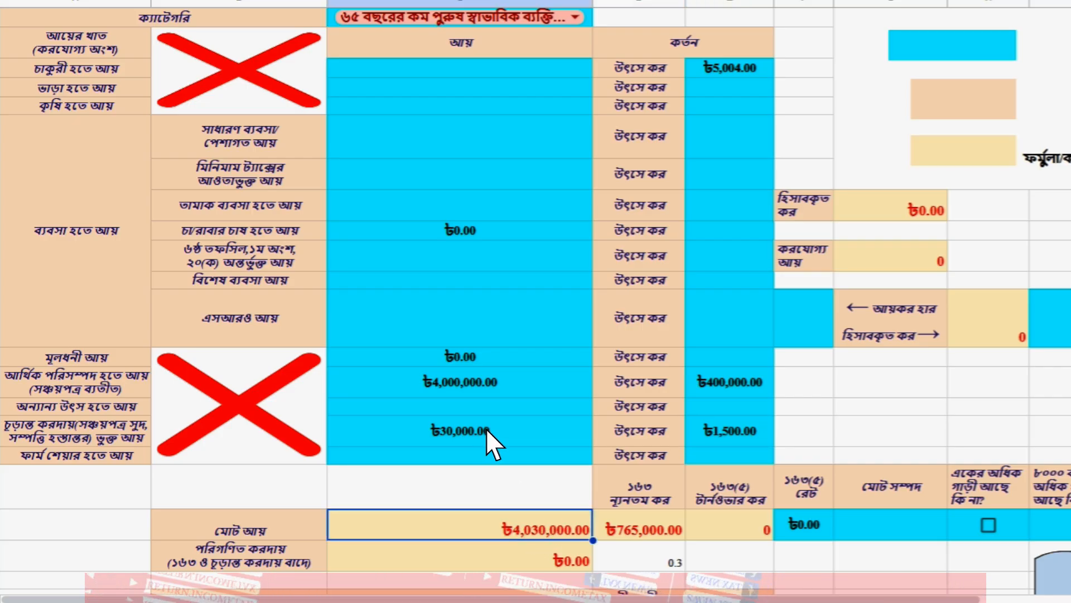
left_click(626, 508)
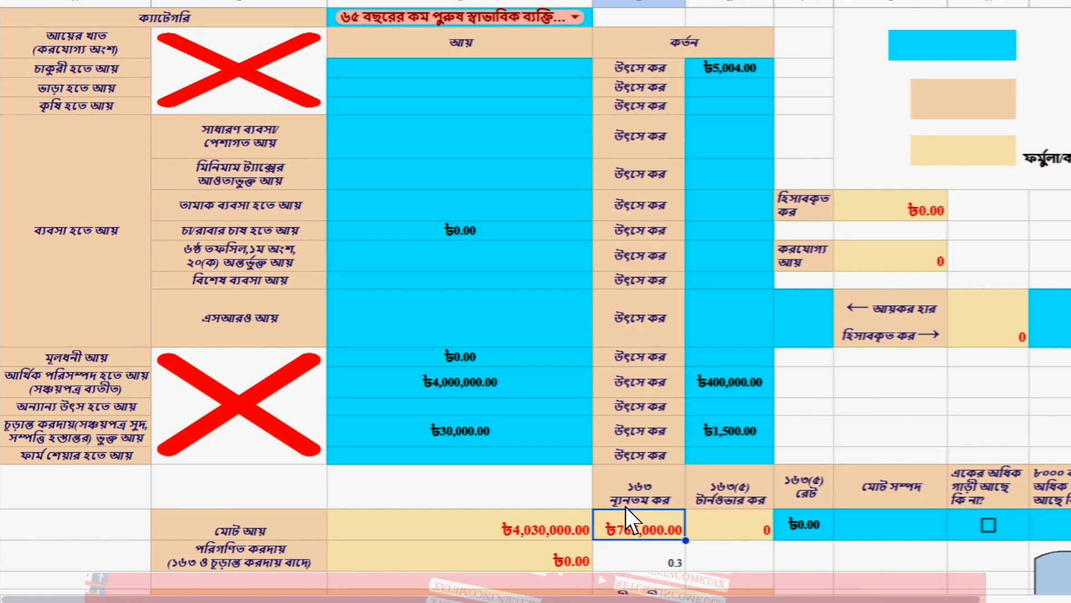
left_click(509, 379)
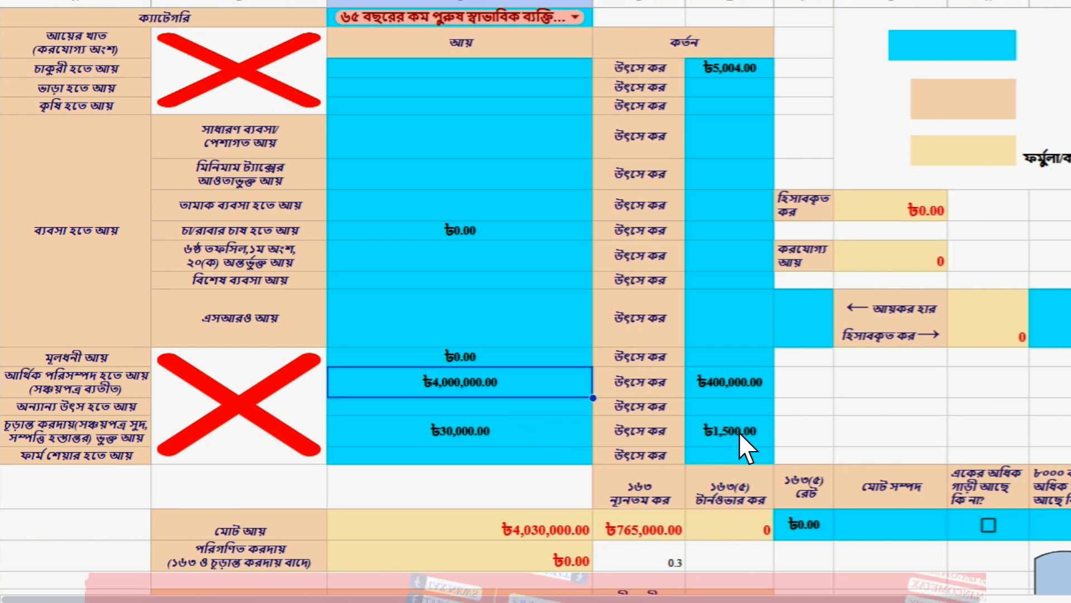
left_click(768, 427)
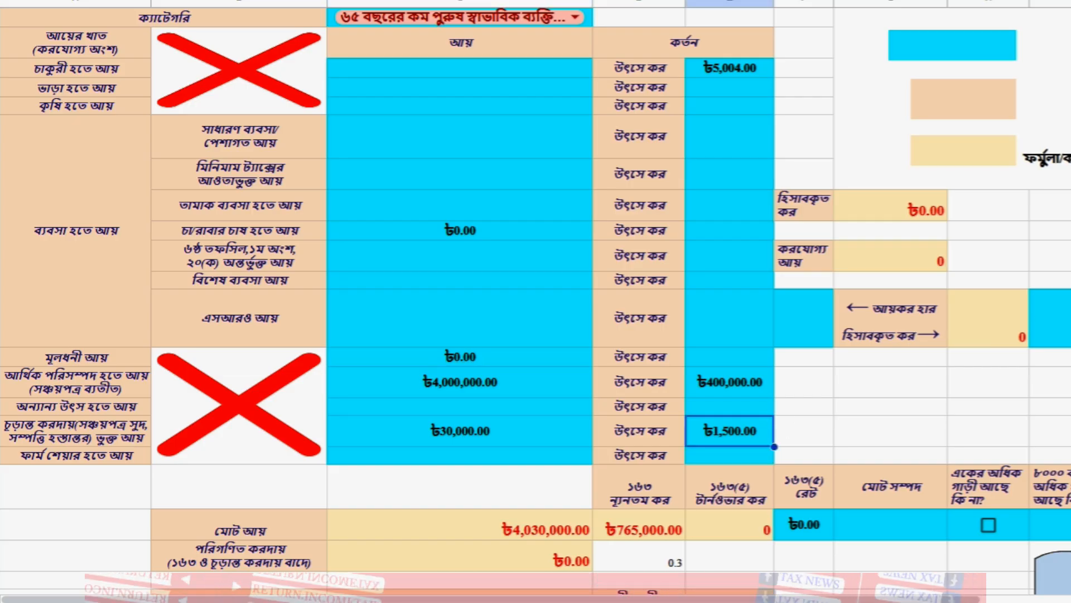
Step: Check the 766500 net and total payable tax and the ৳406,504.00 tax deducted at source
scroll(536, 301, "down", 12)
scroll(536, 301, "up", 2)
scroll(536, 301, "up", 2)
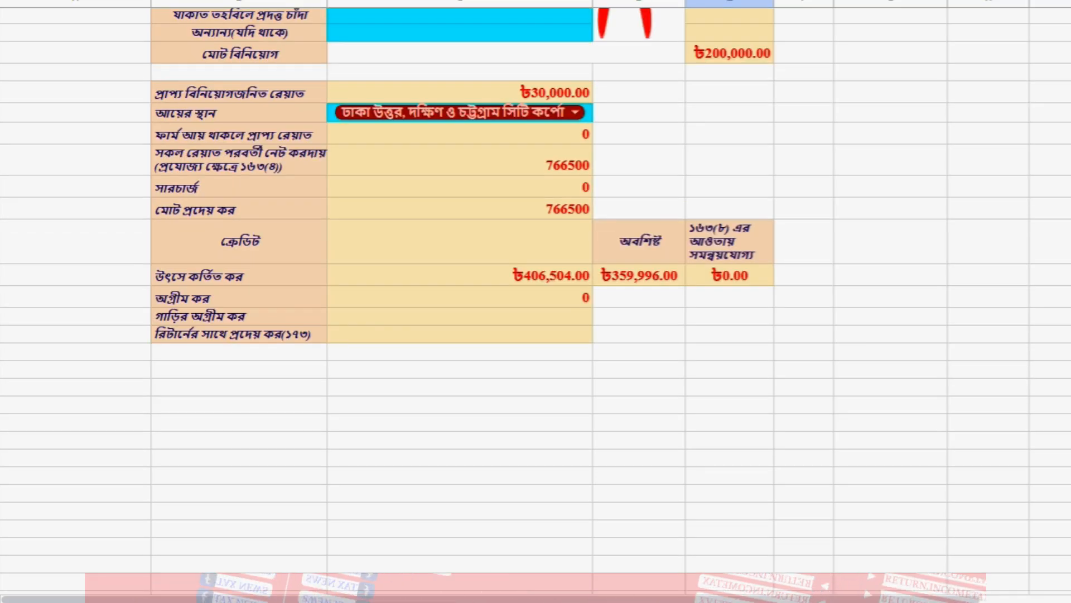
scroll(536, 301, "up", 1)
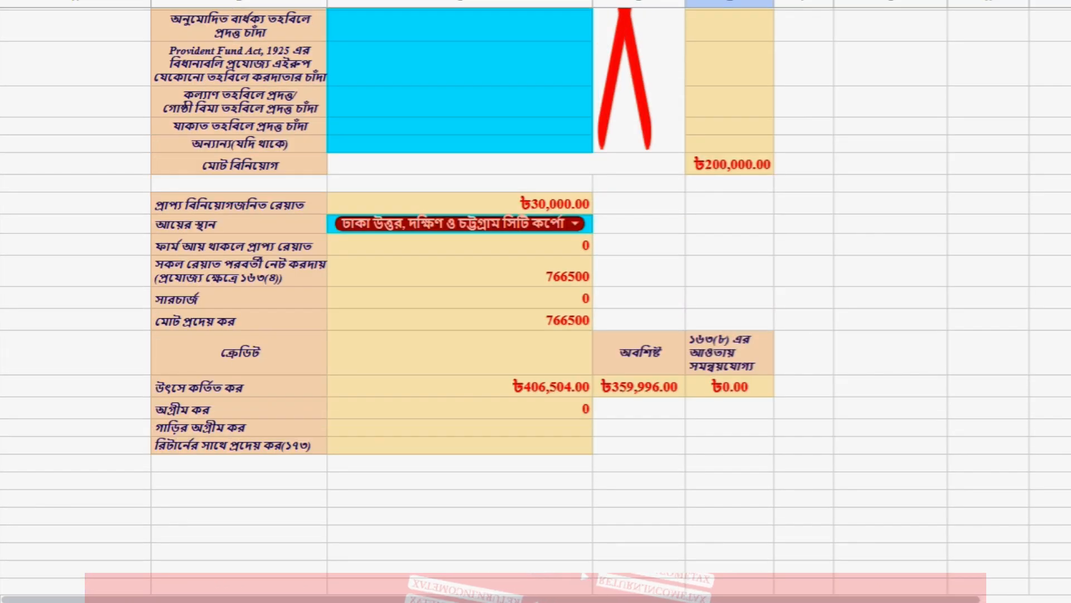
left_click(565, 287)
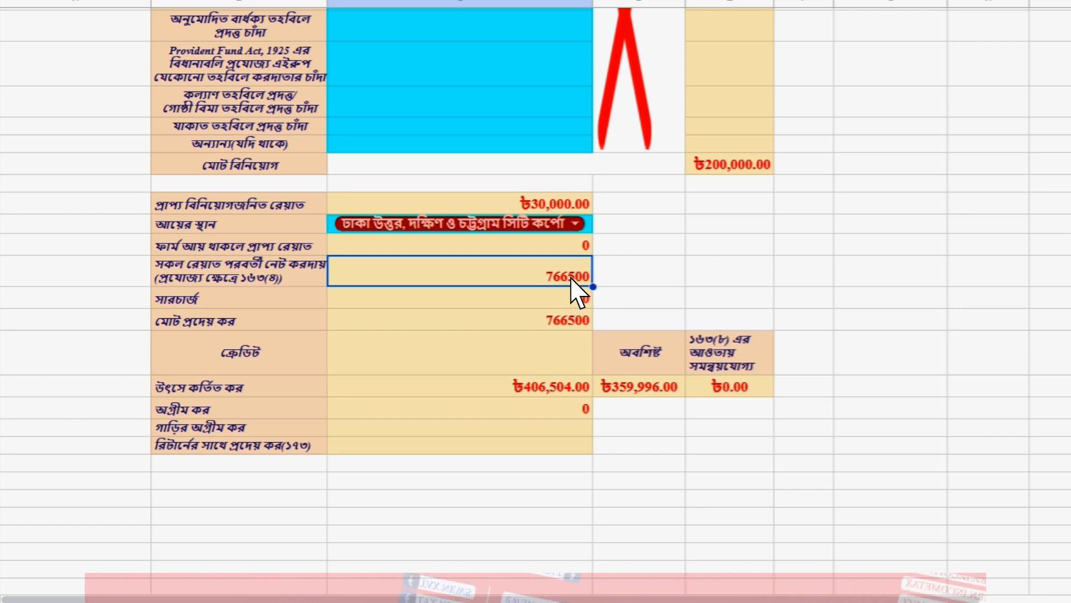
left_click(581, 322)
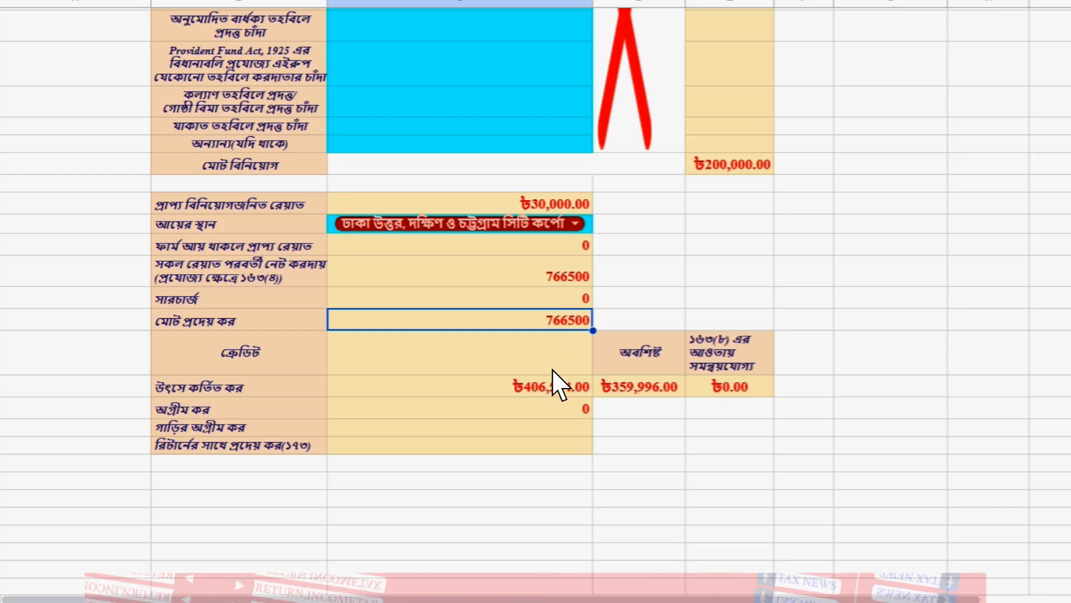
left_click(553, 385)
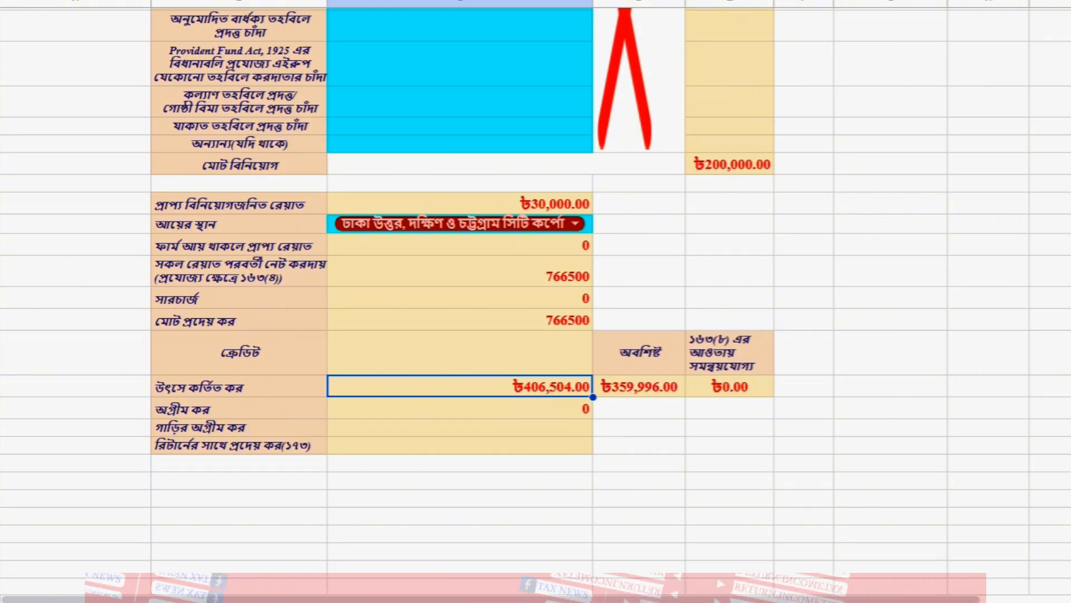
scroll(535, 301, "up", 10)
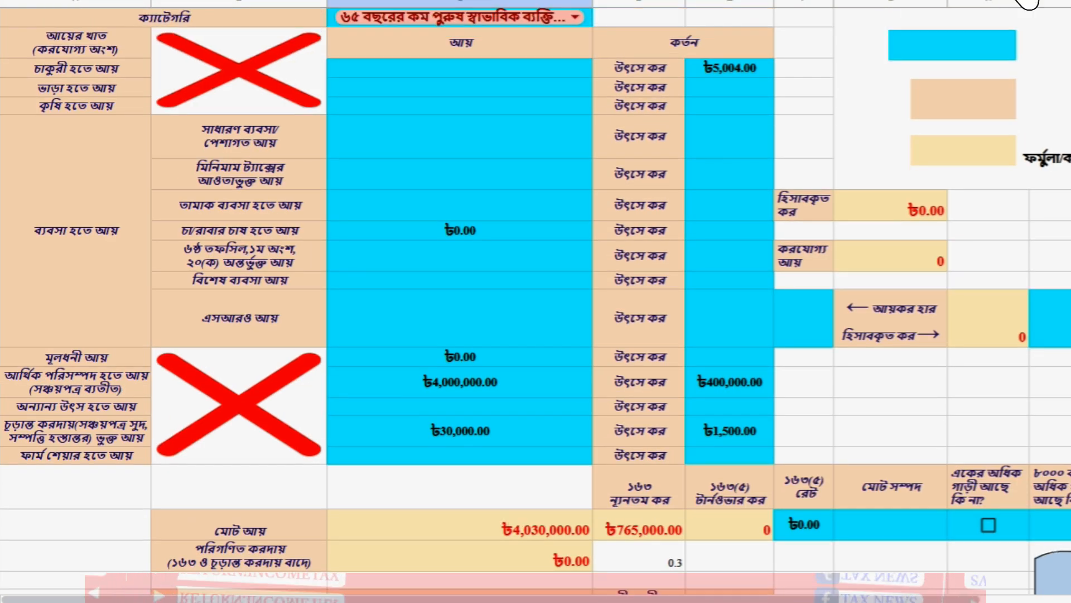
Step: Clear the ৳5,004.00 salary source tax, leaving the ৳400,000.00 and ৳1,500.00 source tax entries
left_click(736, 69)
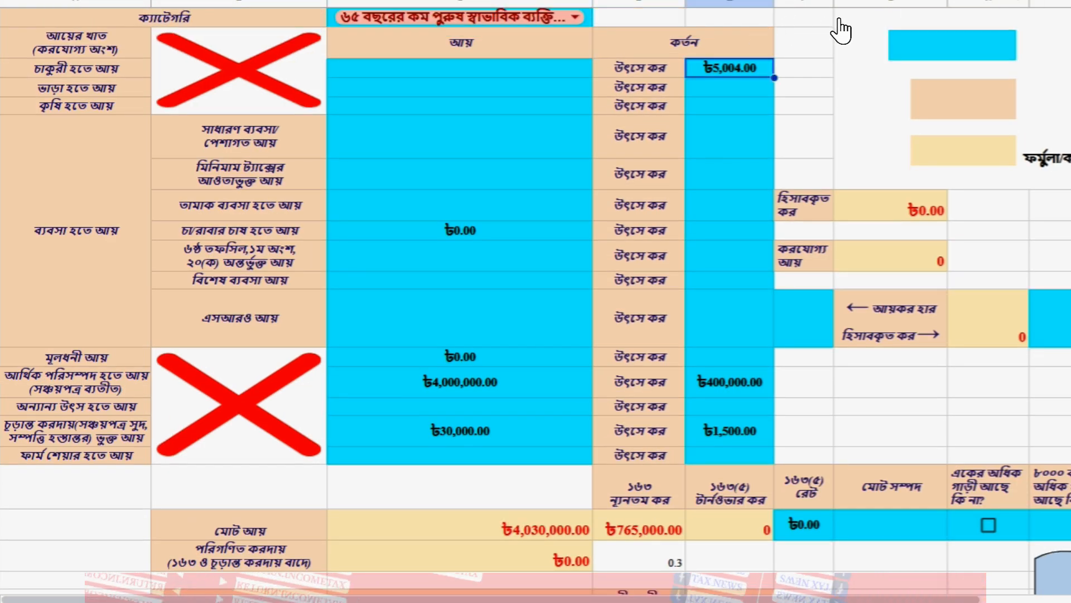
key("Delete")
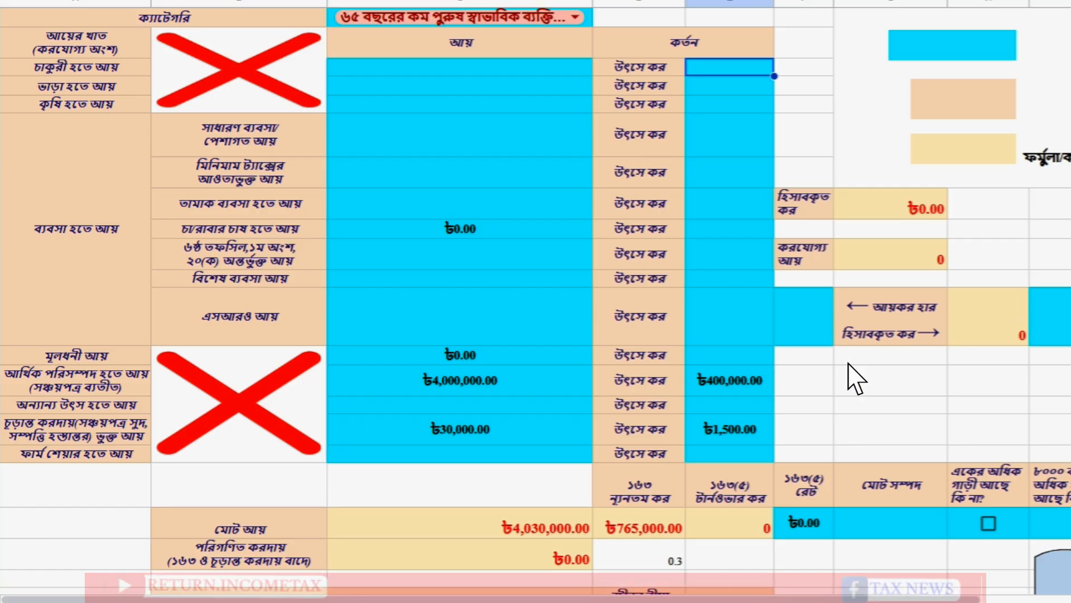
left_click(755, 375)
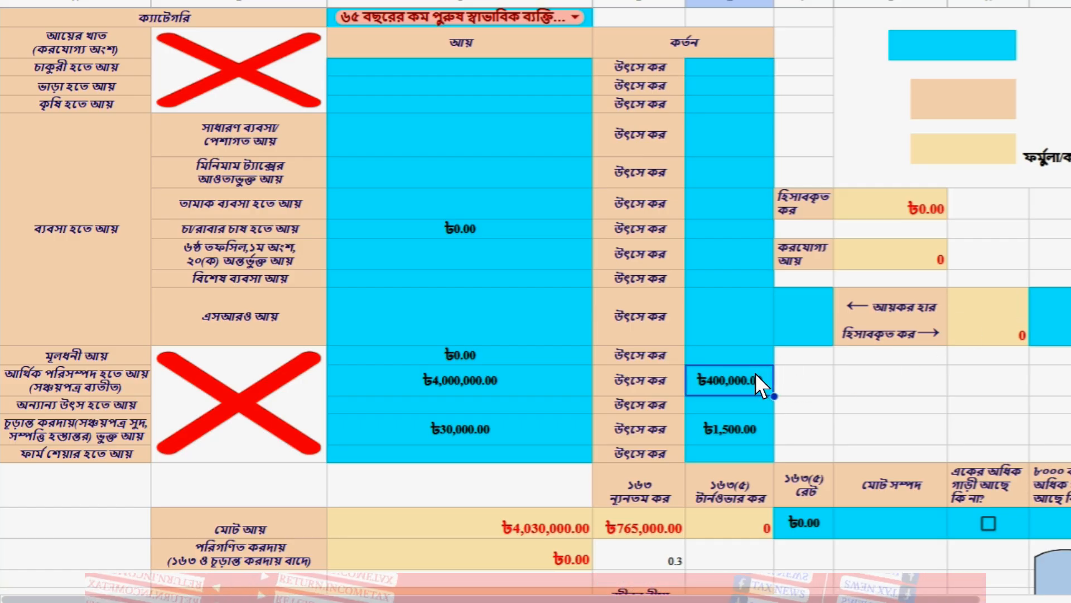
left_click(769, 430)
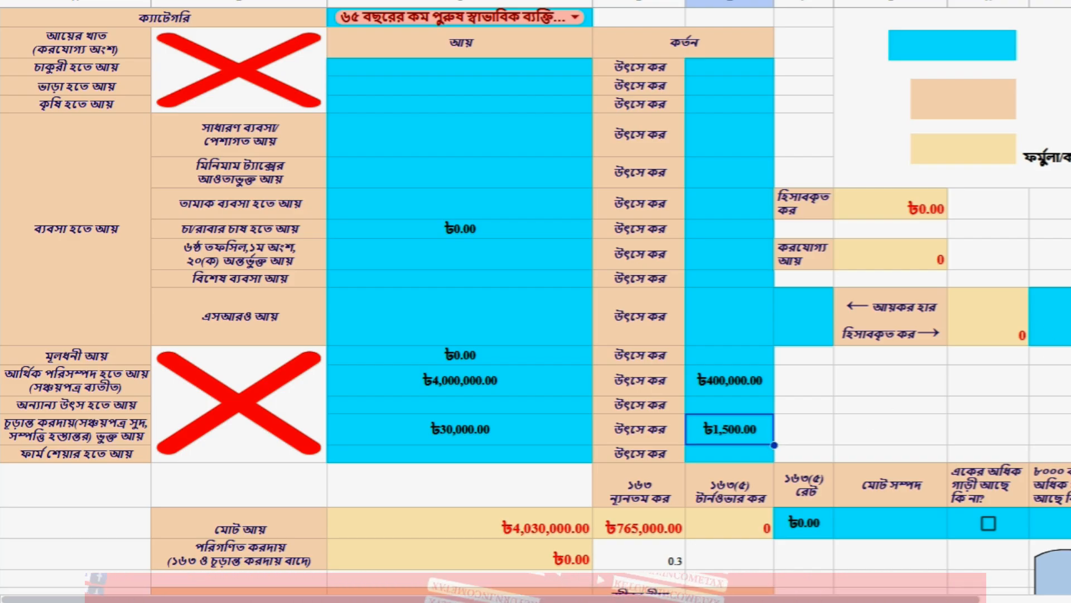
Step: Delete the ৳200,000.00 savings-certificate investment amount
scroll(536, 302, "down", 10)
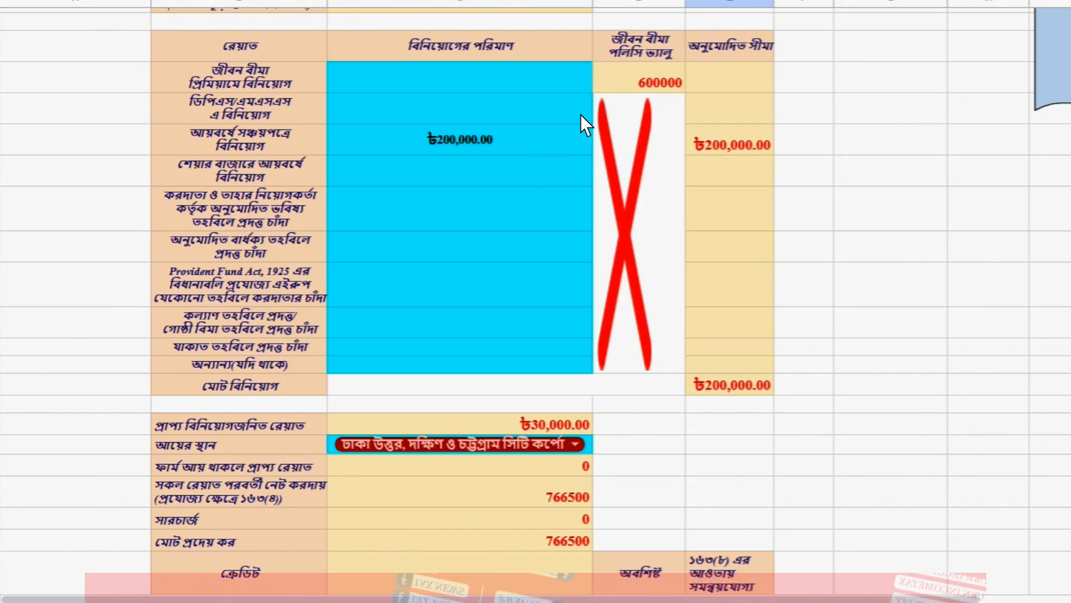
left_click(581, 126)
key("Delete")
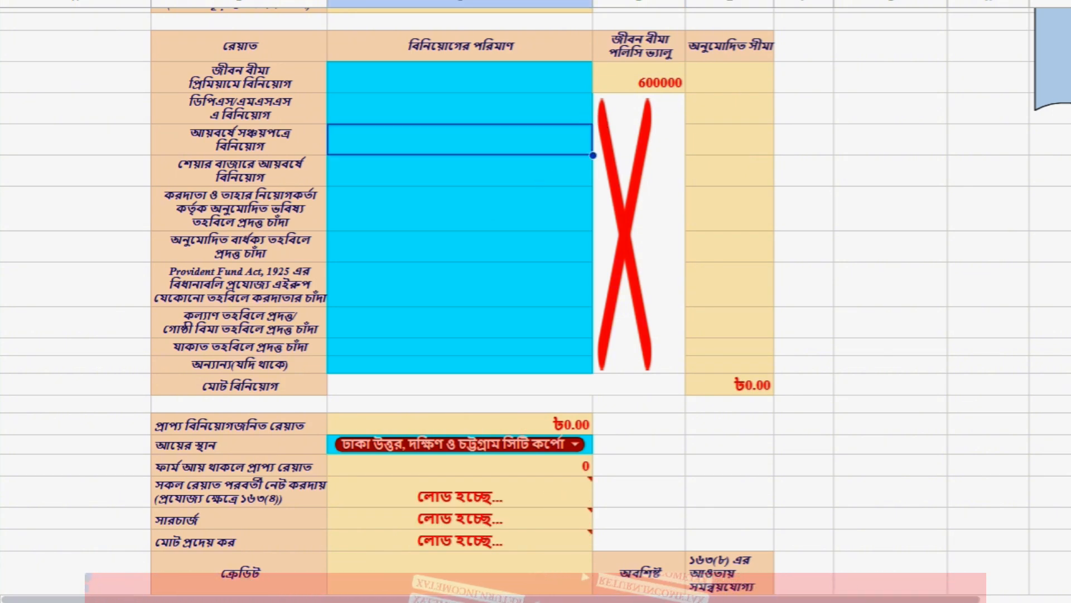
scroll(536, 301, "down", 11)
scroll(535, 302, "up", 7)
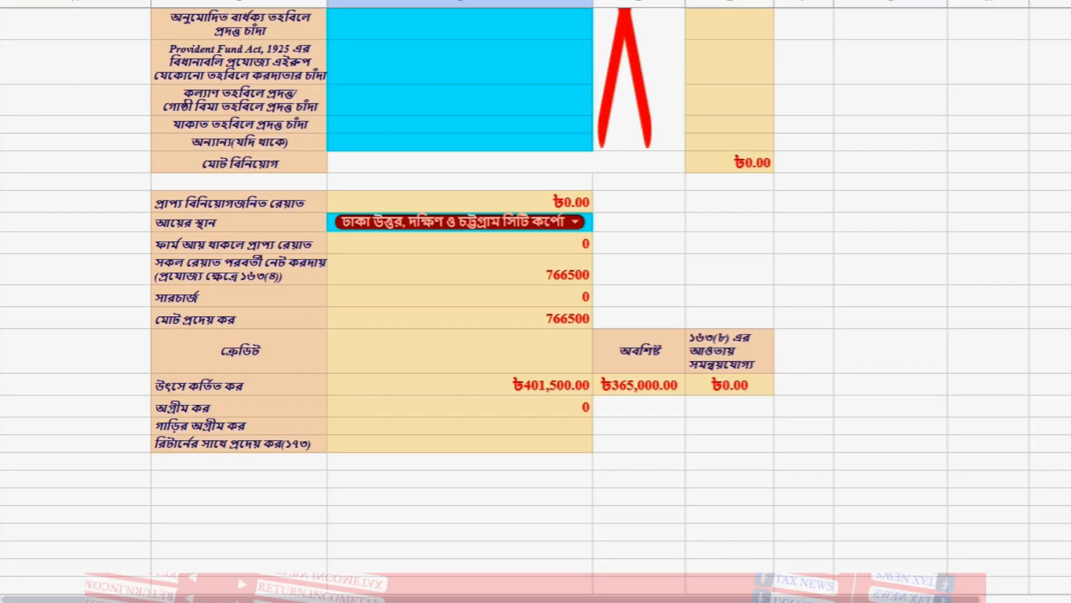
scroll(535, 301, "down", 1)
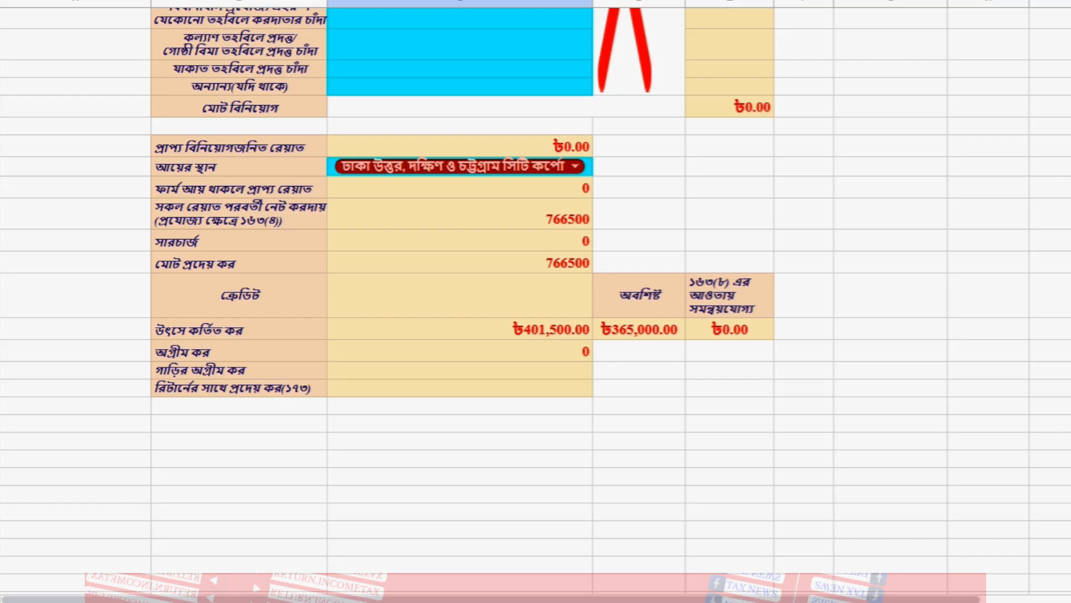
Step: Verify 766500 payable tax, ৳401,500.00 source tax and the ৳365,000.00 remaining balance
left_click(565, 218)
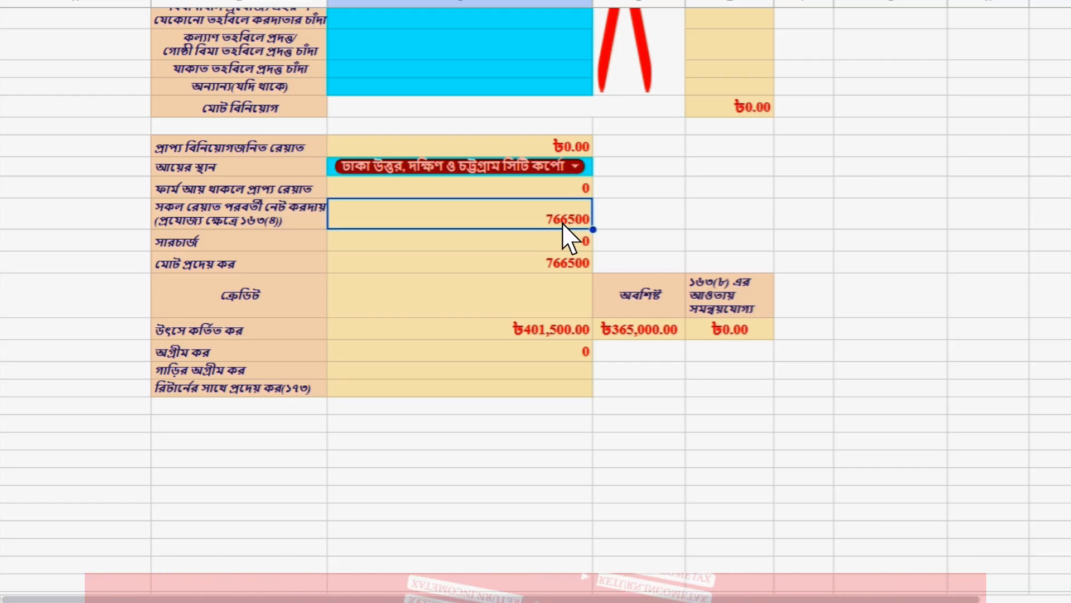
left_click(562, 266)
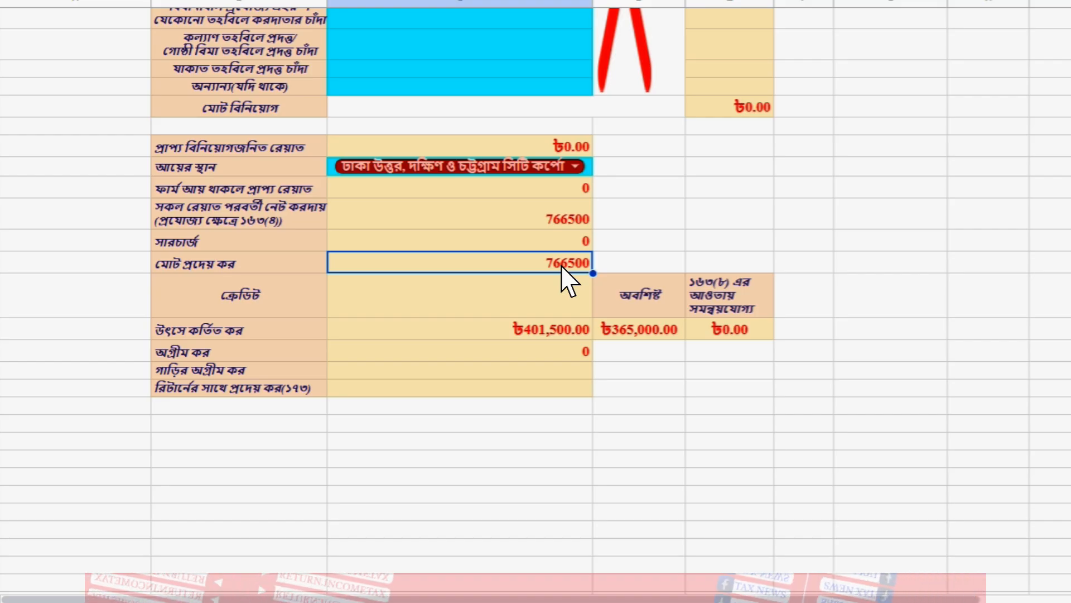
left_click(550, 334)
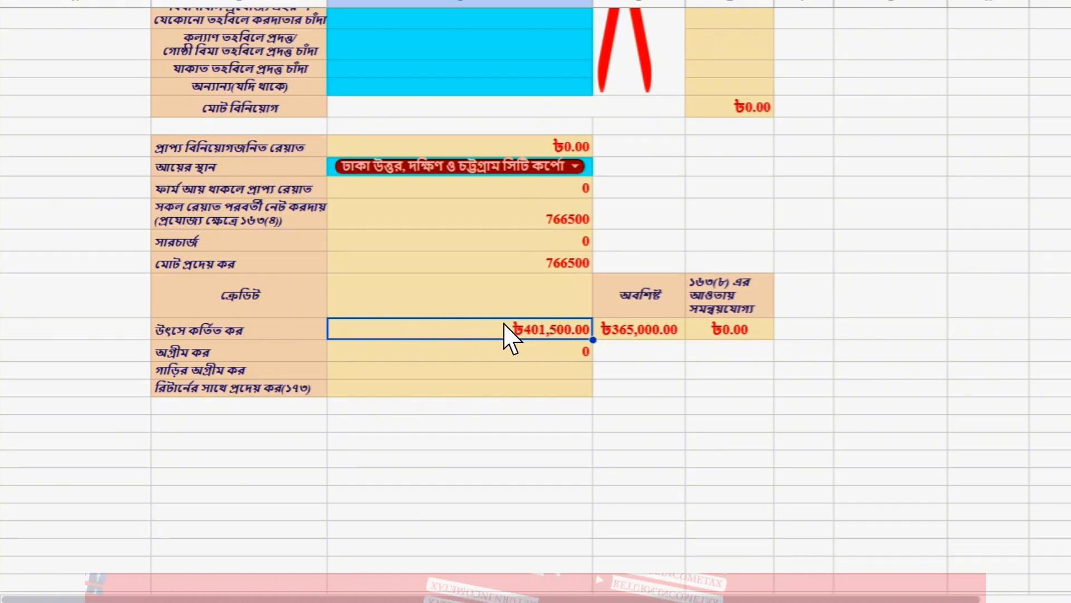
left_click(674, 323)
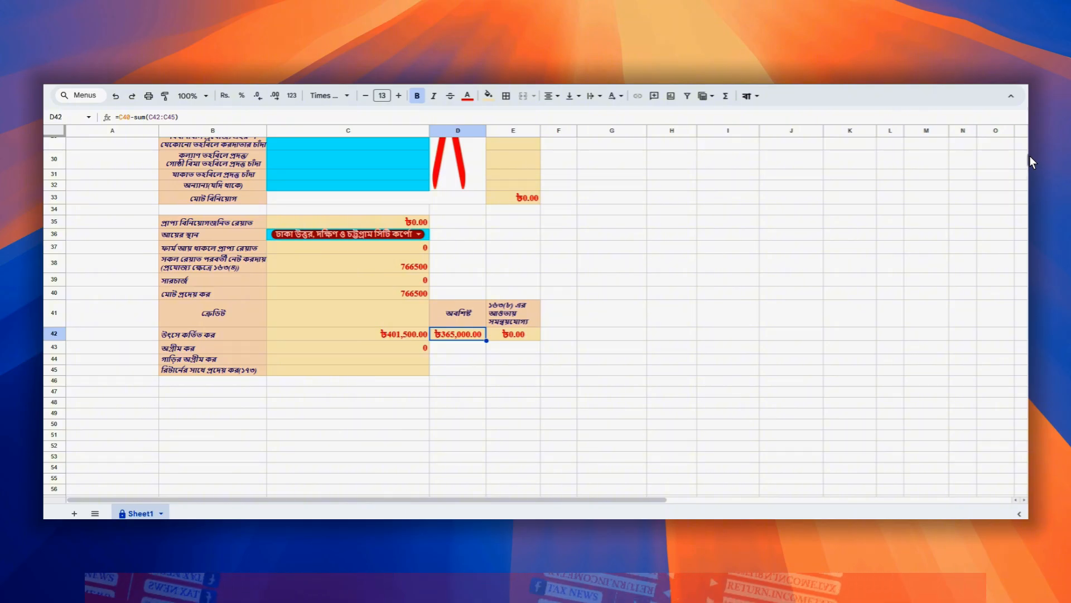
scroll(1030, 155, "up", 10)
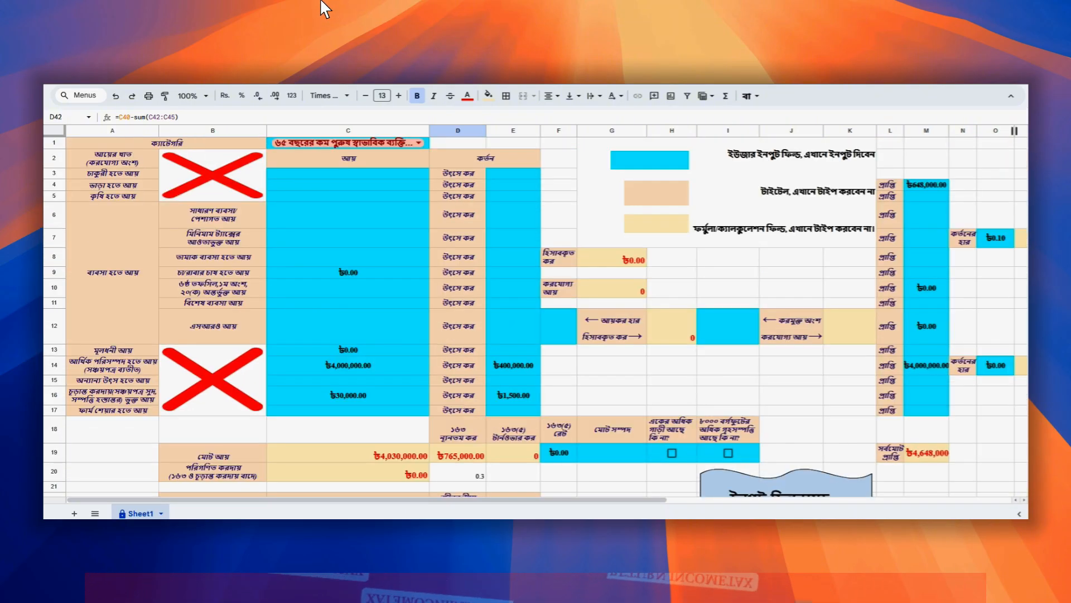
Step: Choose Interest From Sanchayapatra (Other than Pensioners) as the Financial Assets Type in eReturn
left_click(176, 10)
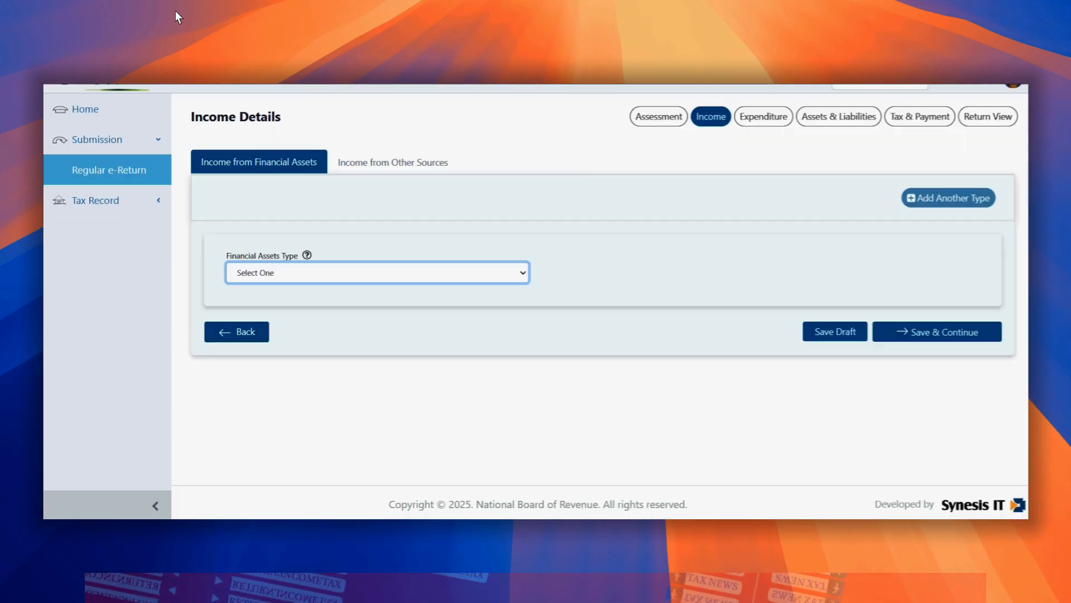
left_click(279, 282)
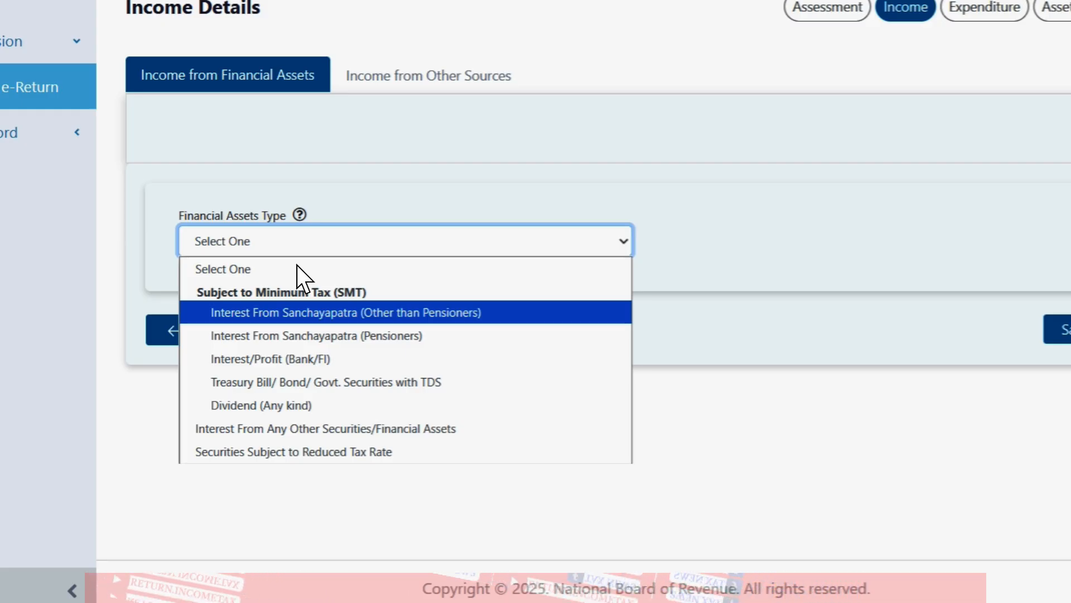
key("Return")
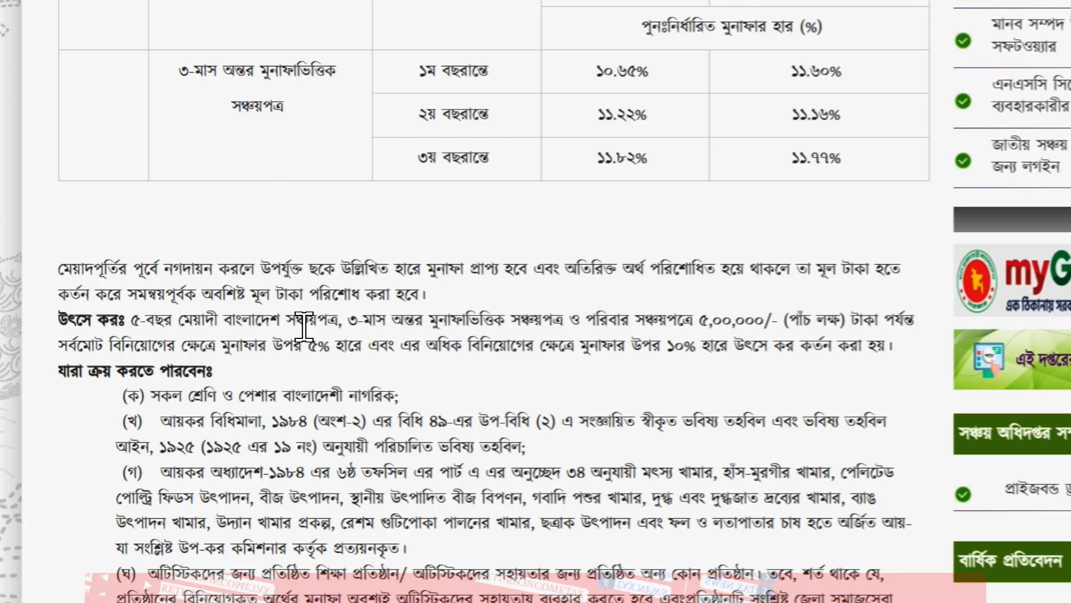
scroll(304, 327, "up", 6)
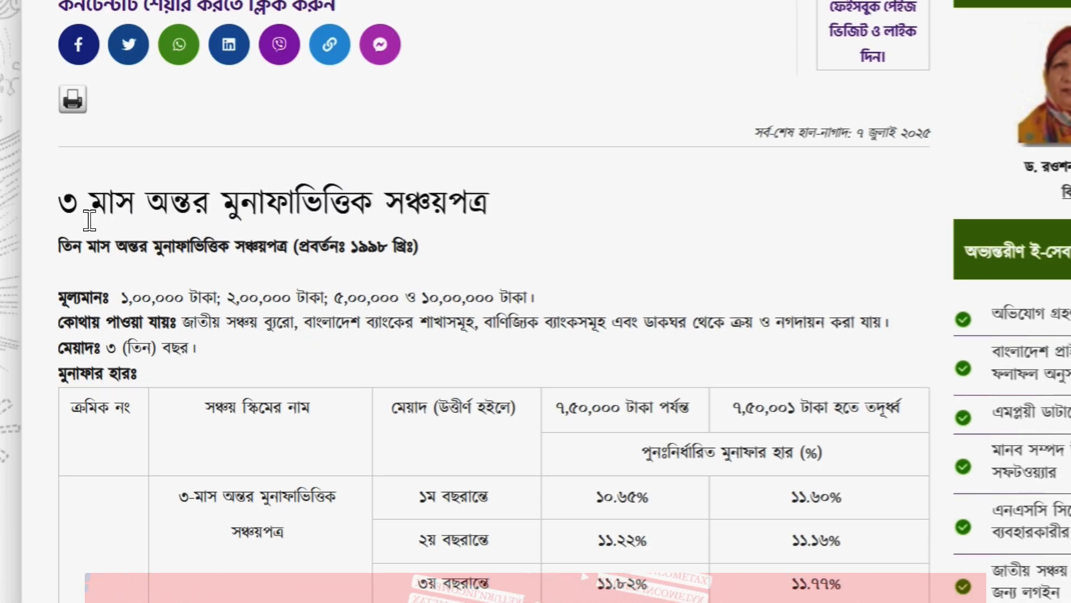
Step: Highlight the 3-month Sanchayapatra heading and its উৎসে কর source-tax rule on the Savings Directorate page
triple_click(90, 221)
left_click(297, 379)
scroll(291, 374, "down", 6)
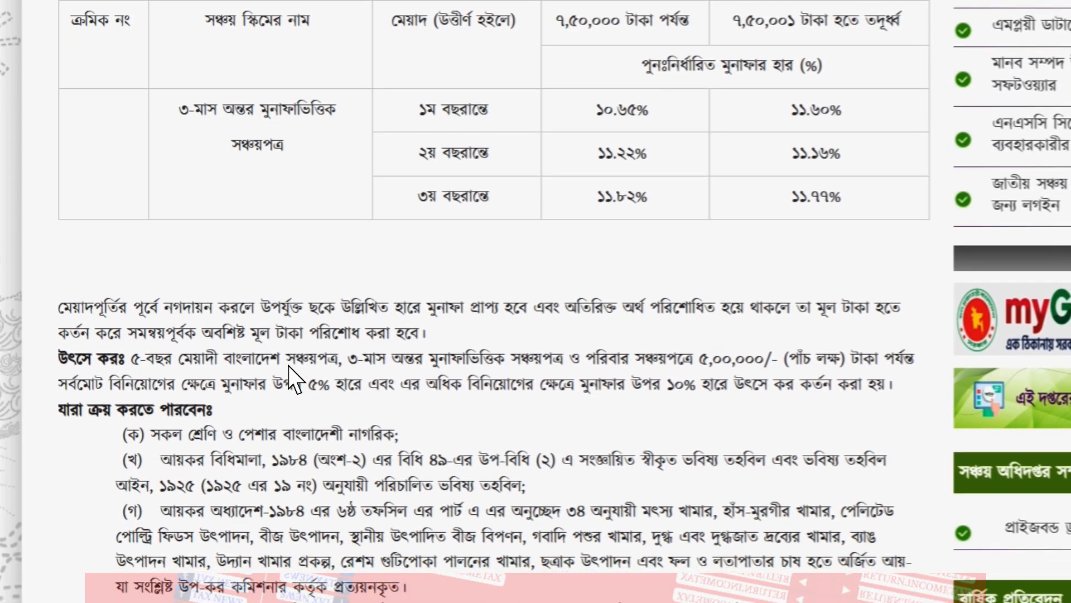
left_click_drag(134, 355, 694, 357)
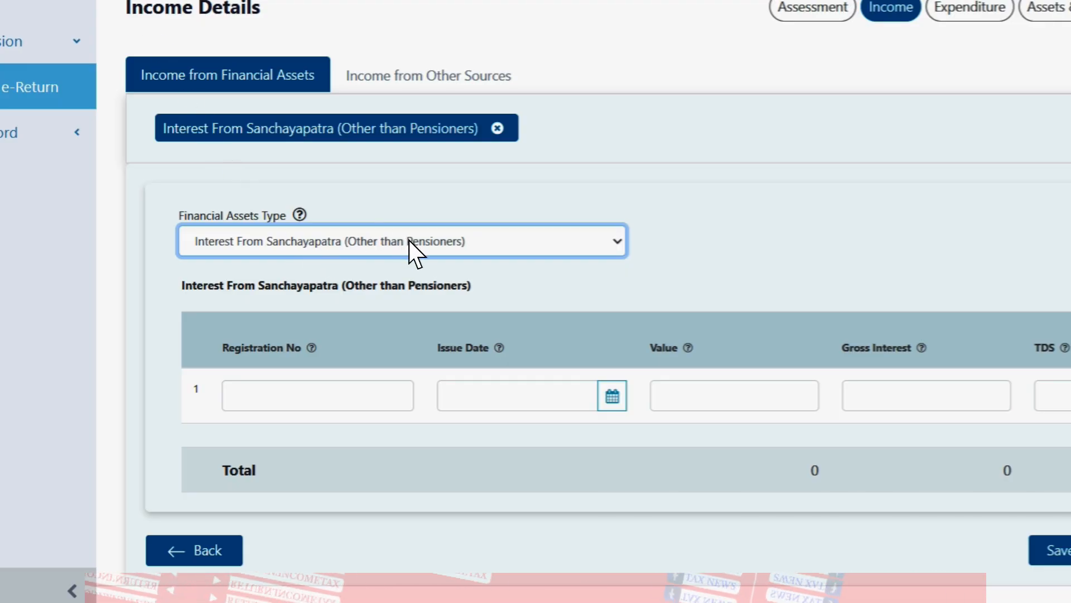
Step: Look over the empty Registration No column, then bring up the SC.jpg certificate image
double_click(256, 348)
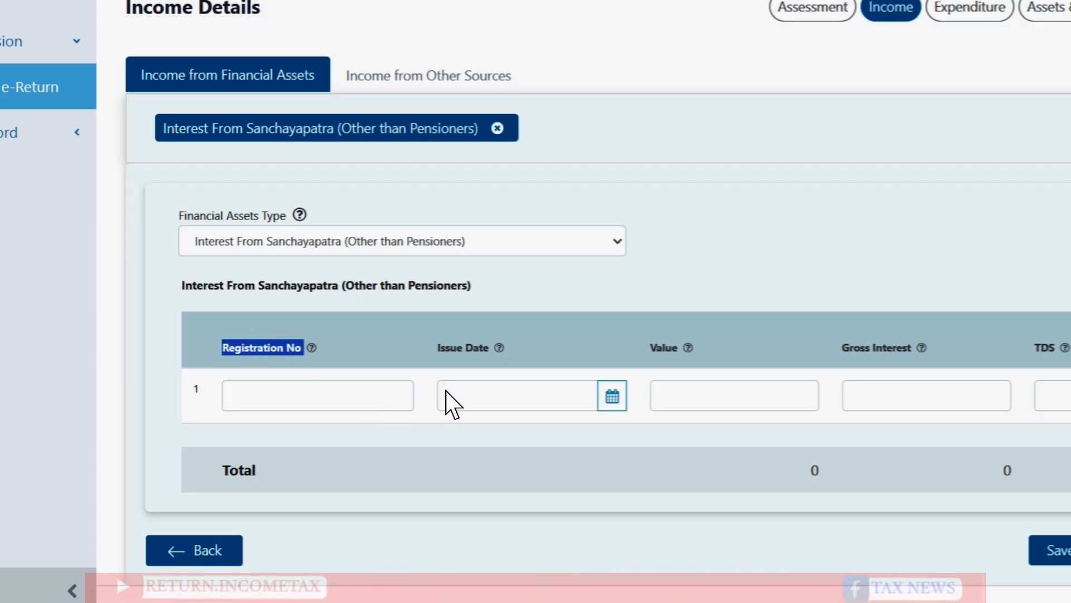
left_click(525, 361)
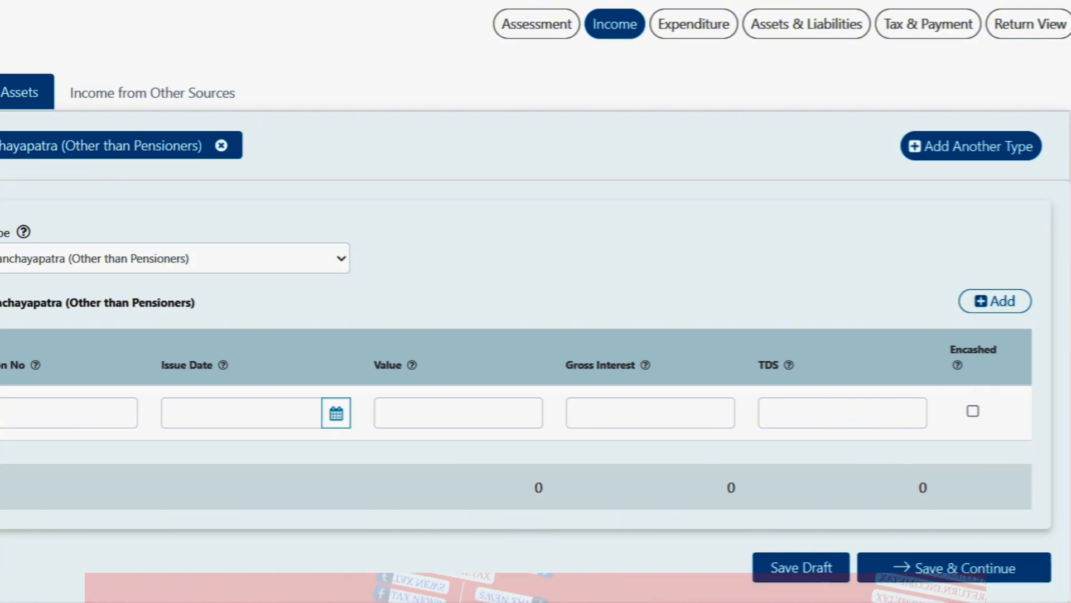
mouse_move(606, 601)
left_click(487, 550)
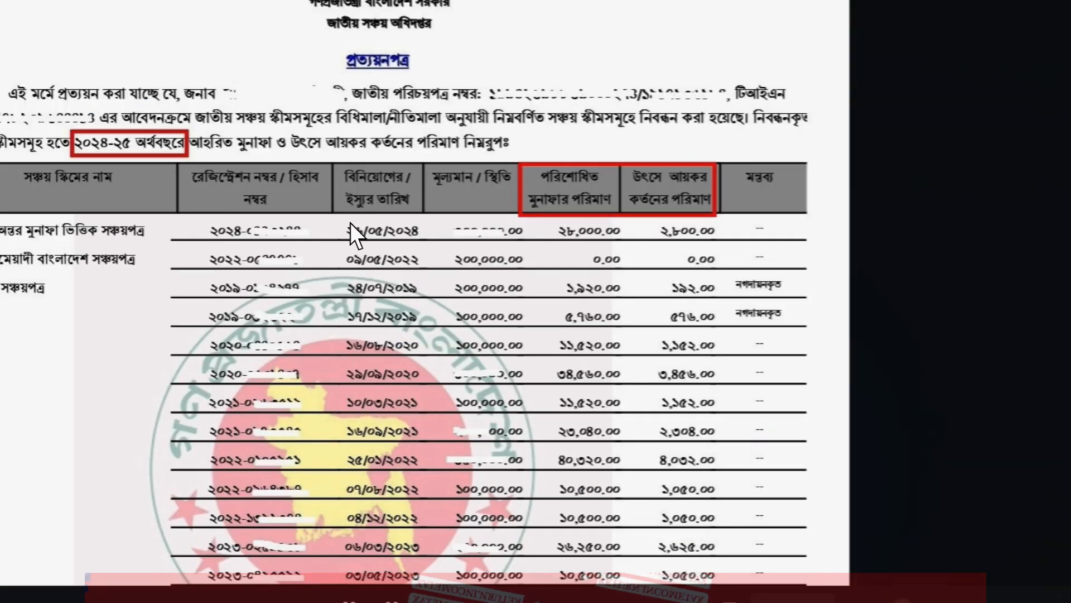
scroll(350, 185, "down", 3)
scroll(351, 188, "up", 3)
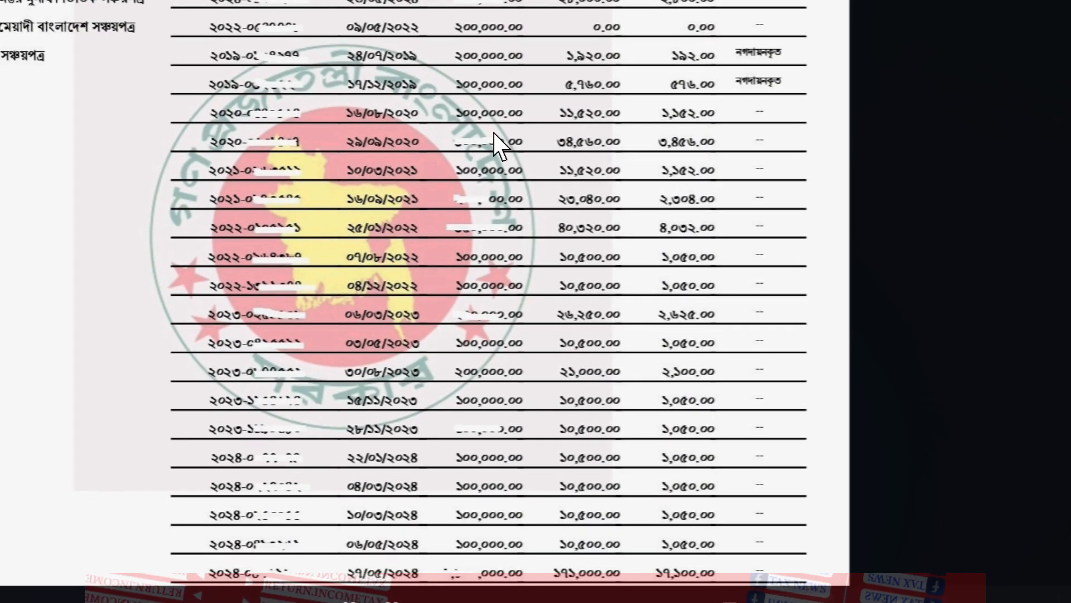
left_click_drag(644, 146, 670, 363)
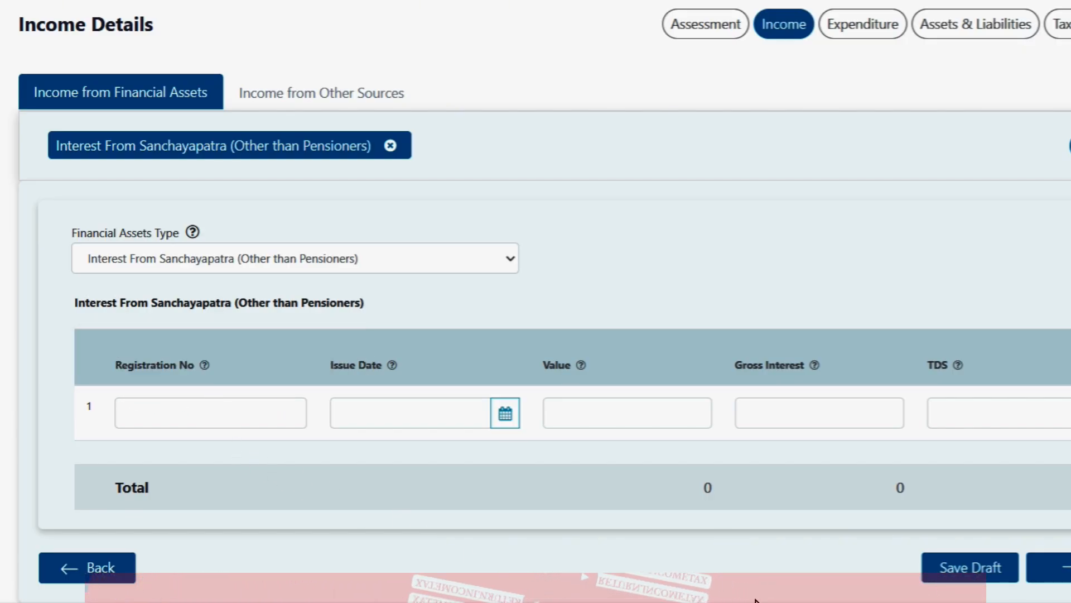
mouse_move(775, 602)
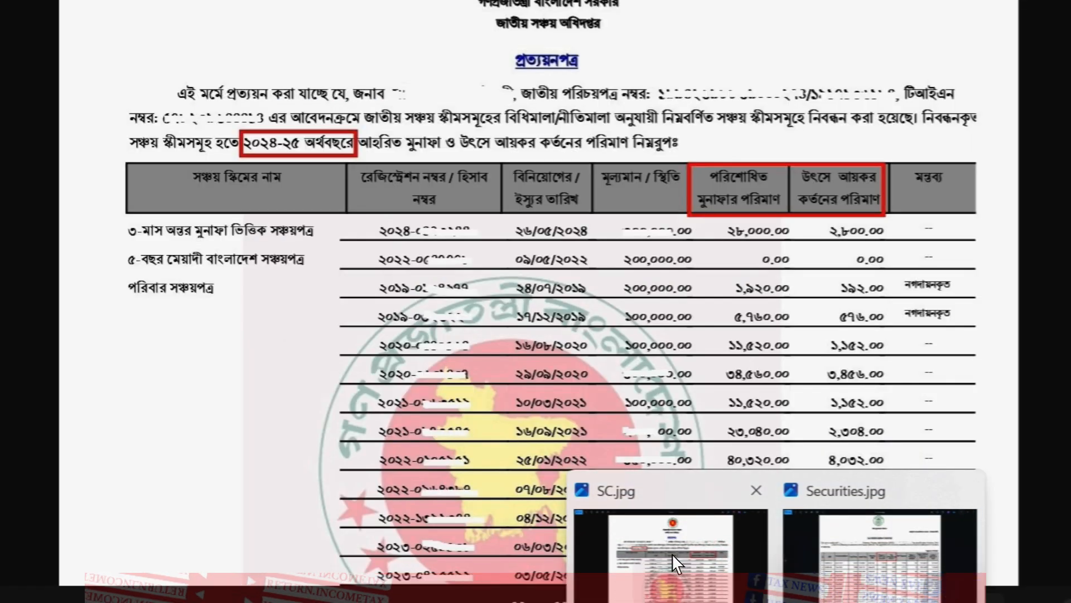
left_click(672, 553)
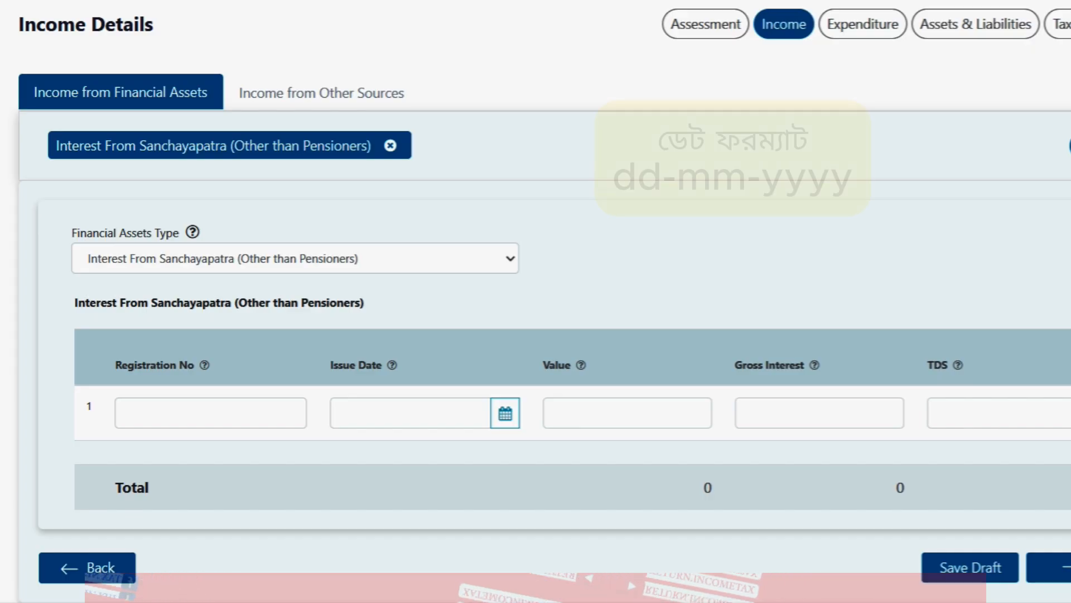
Step: Inspect the Issue Date and Value columns, leaving Value empty, then return to the SC.jpg image
triple_click(342, 362)
double_click(558, 366)
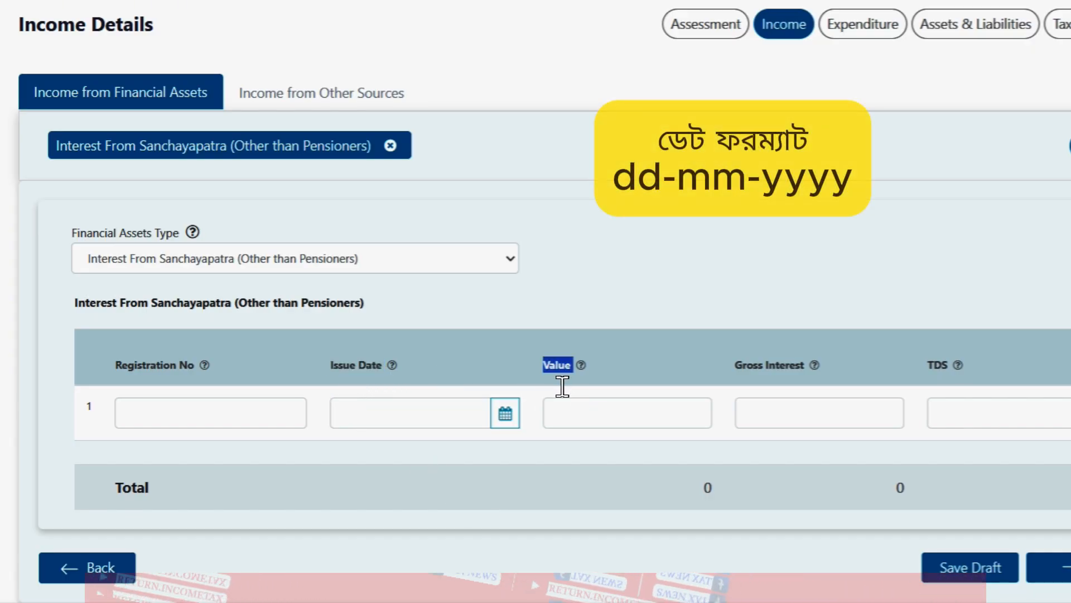
left_click(575, 403)
left_click(674, 506)
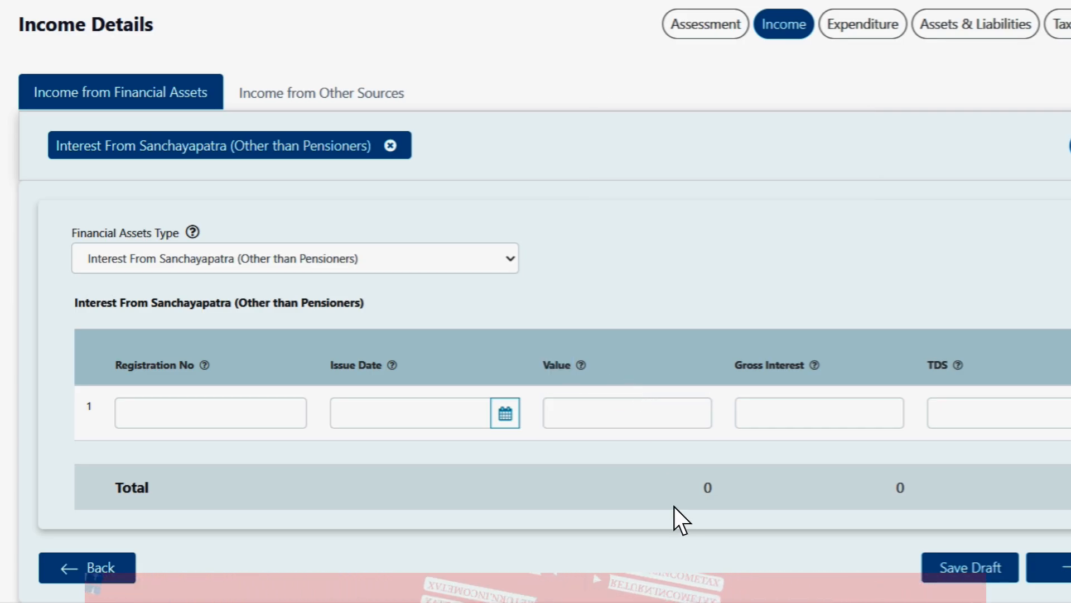
Step: Bring the eReturn Sanchayapatra interest form back in front of the SC.jpg viewer
mouse_move(774, 602)
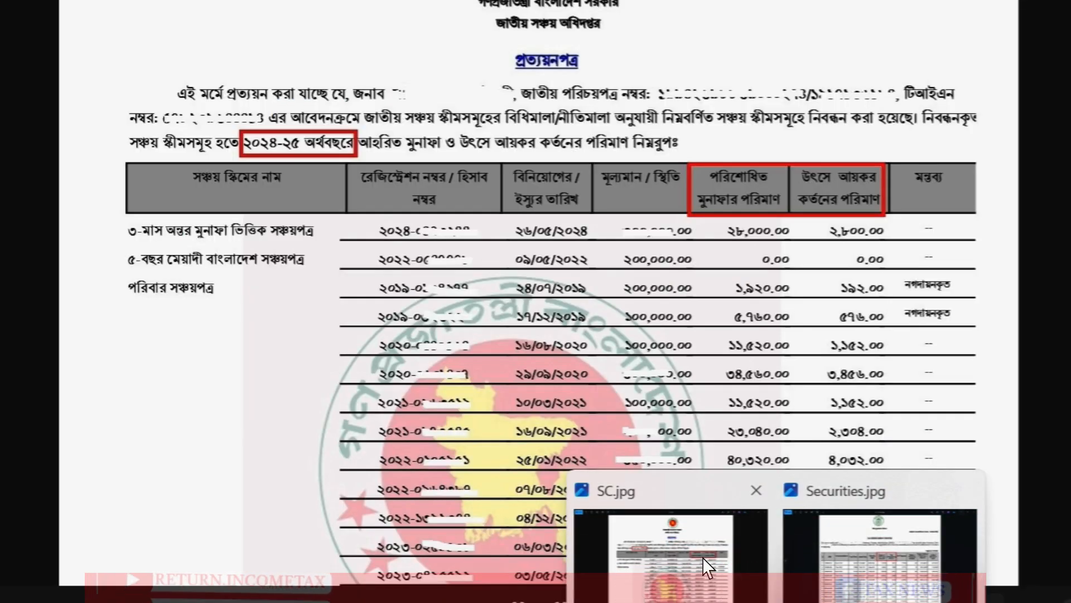
left_click(702, 557)
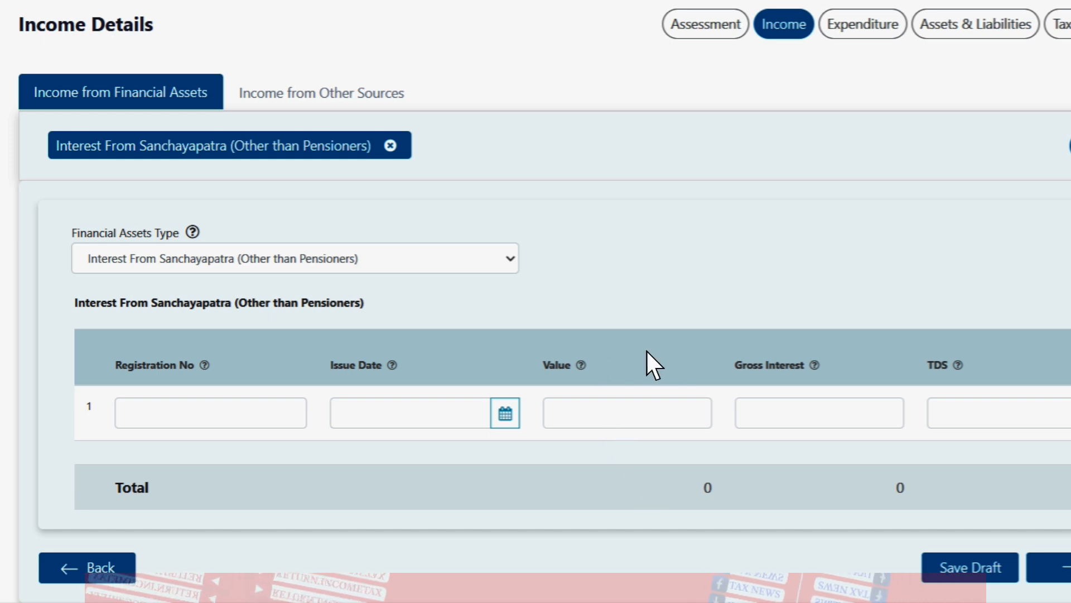
triple_click(771, 368)
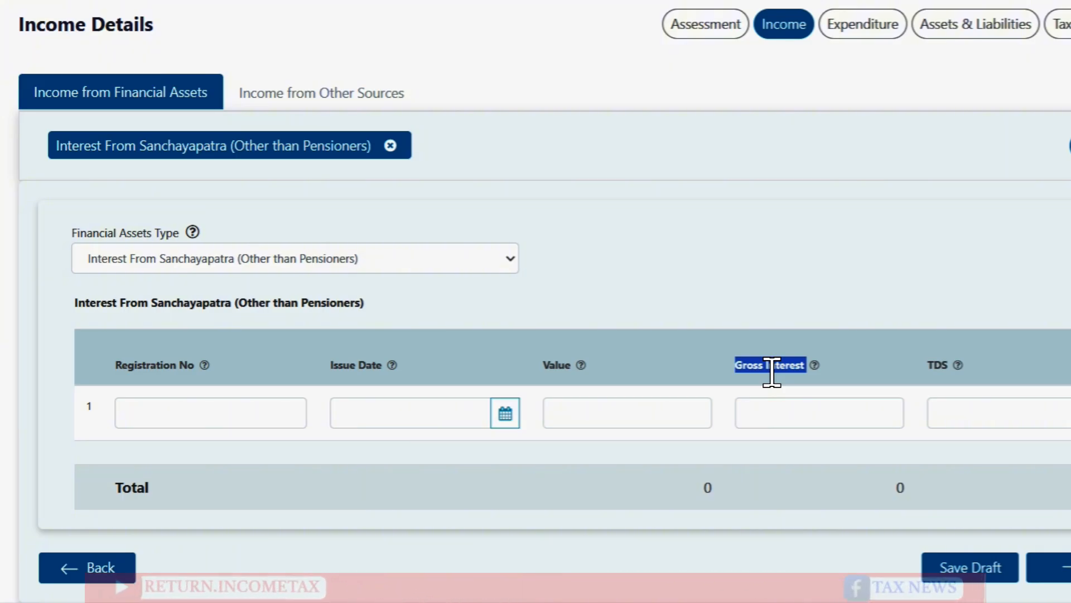
left_click(741, 589)
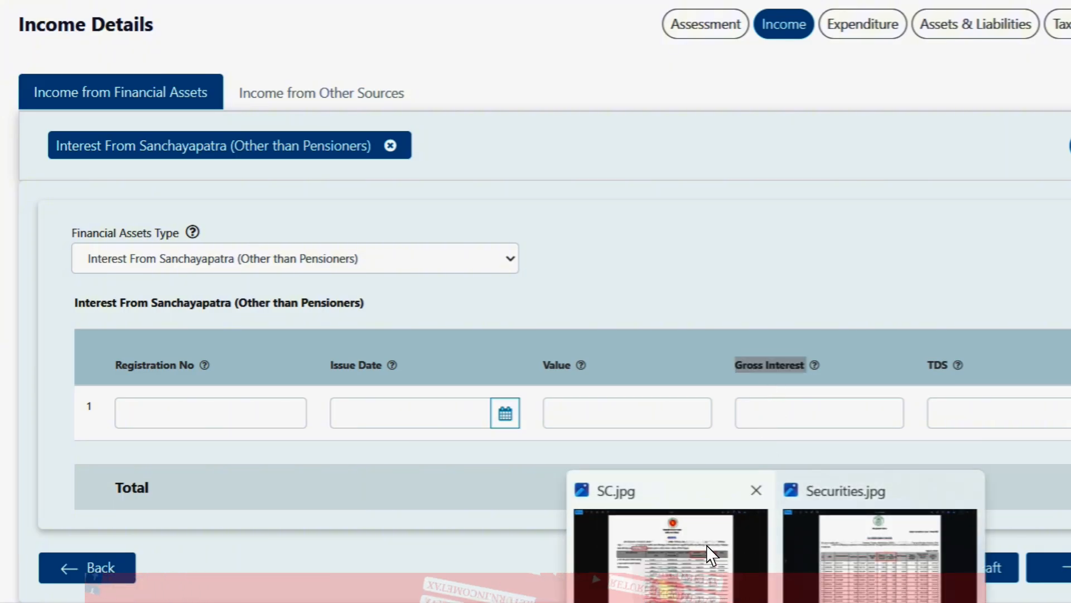
left_click(711, 555)
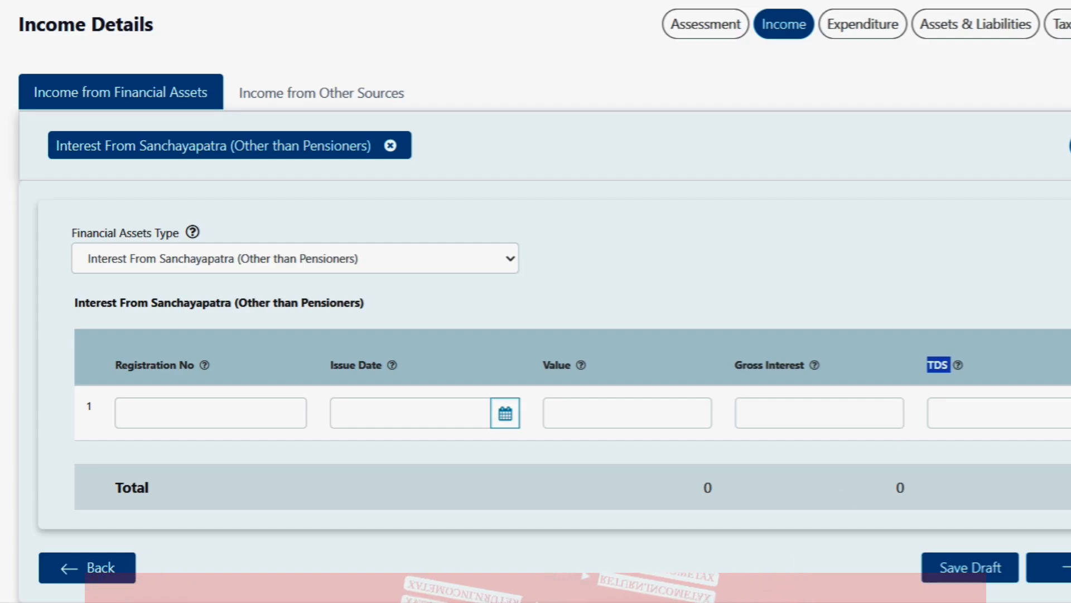
mouse_move(744, 598)
left_click(739, 570)
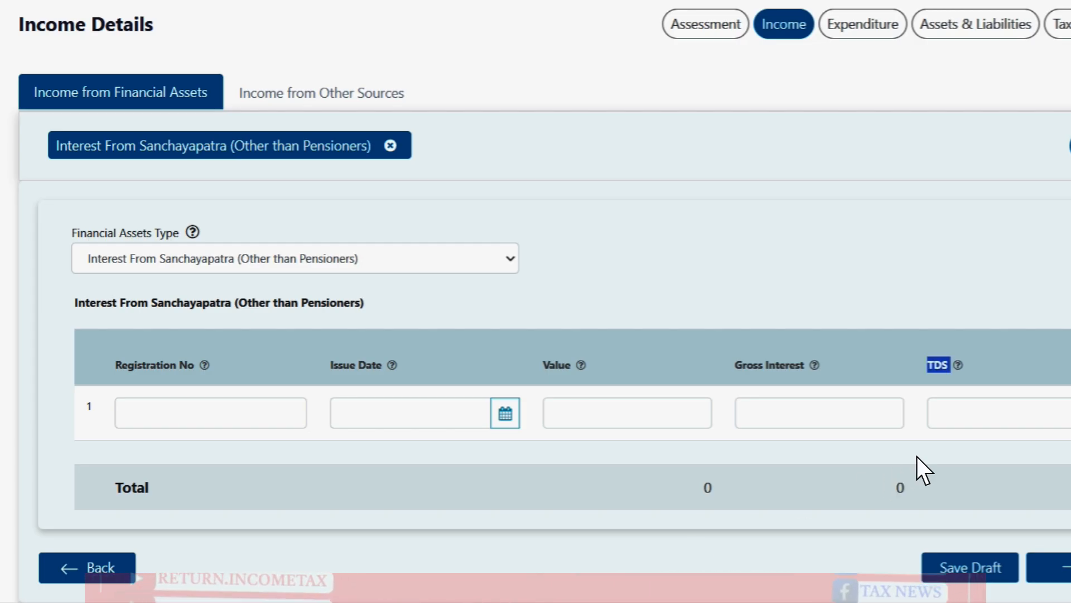
left_click(974, 420)
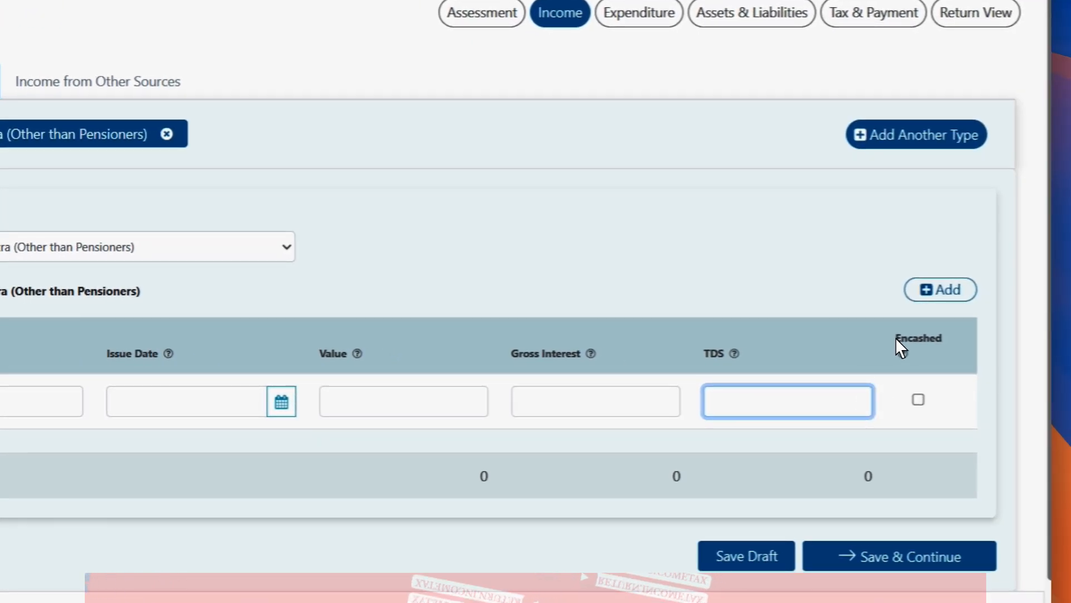
double_click(896, 337)
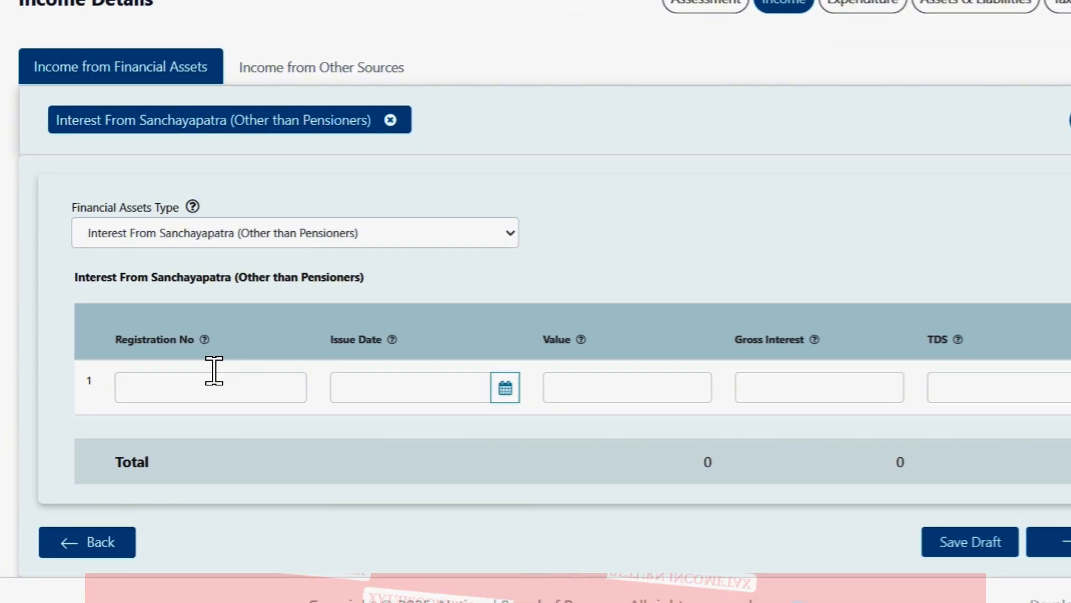
Step: Enter the certificate's registration number, issue date 25-06-2025, value 5,00,000 and gross interest 30000
left_click(294, 354)
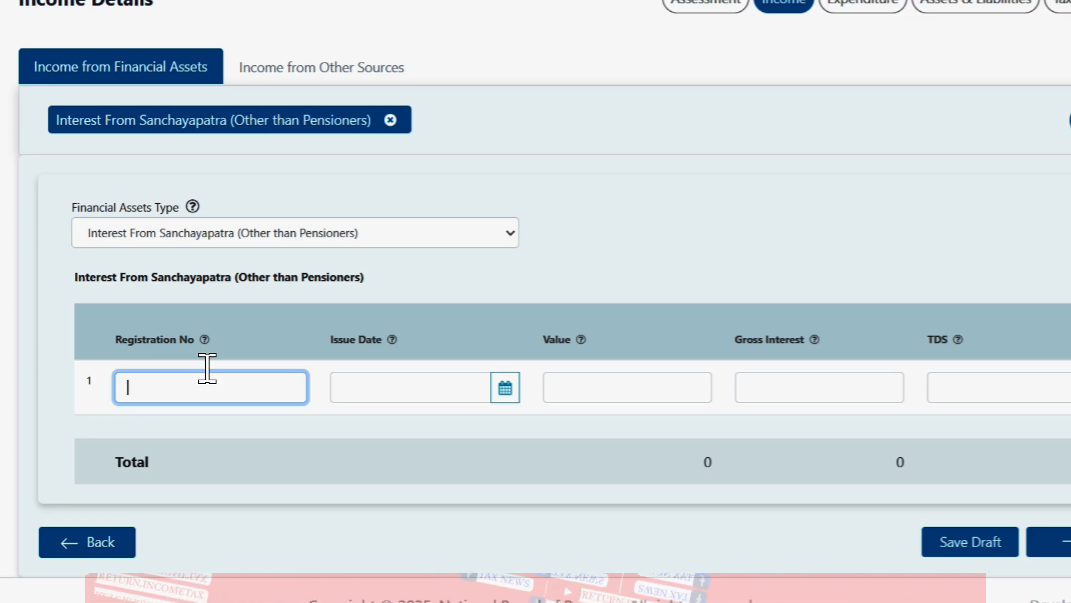
type("2024-")
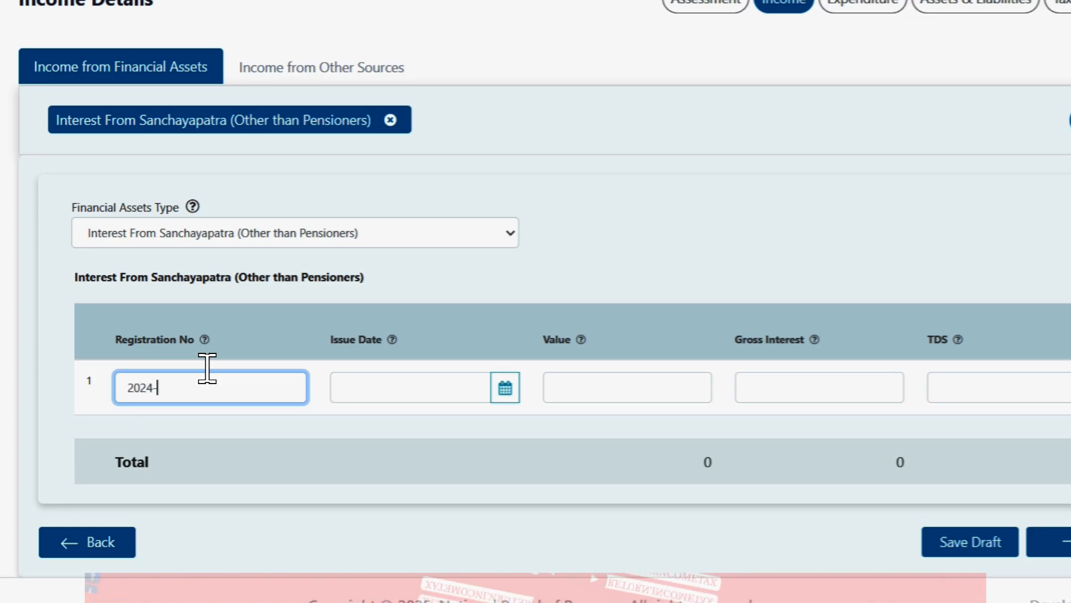
type("1234567")
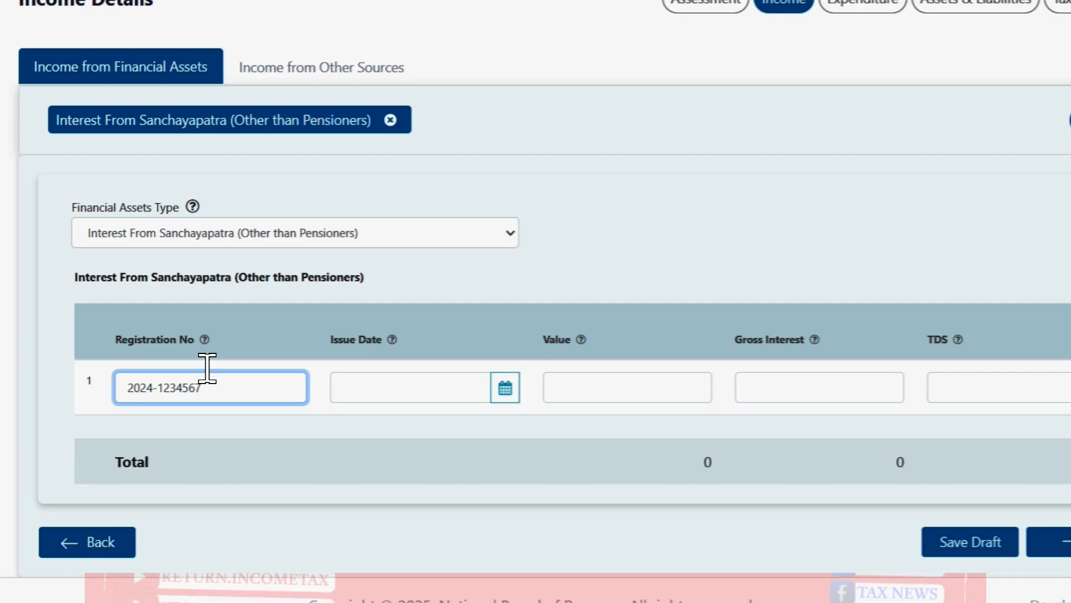
key("Tab")
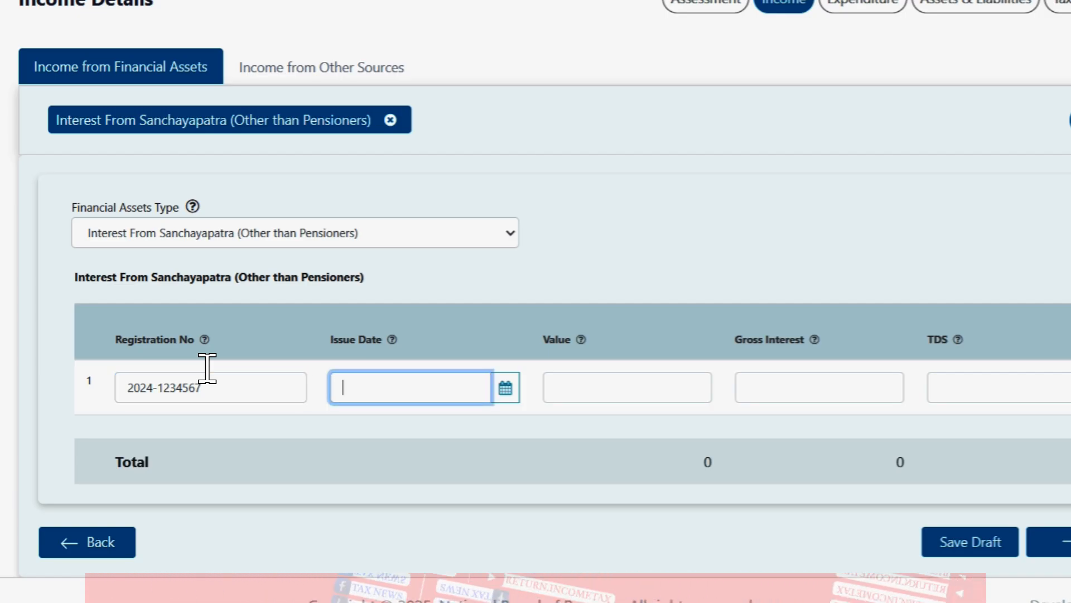
type("25-06-202")
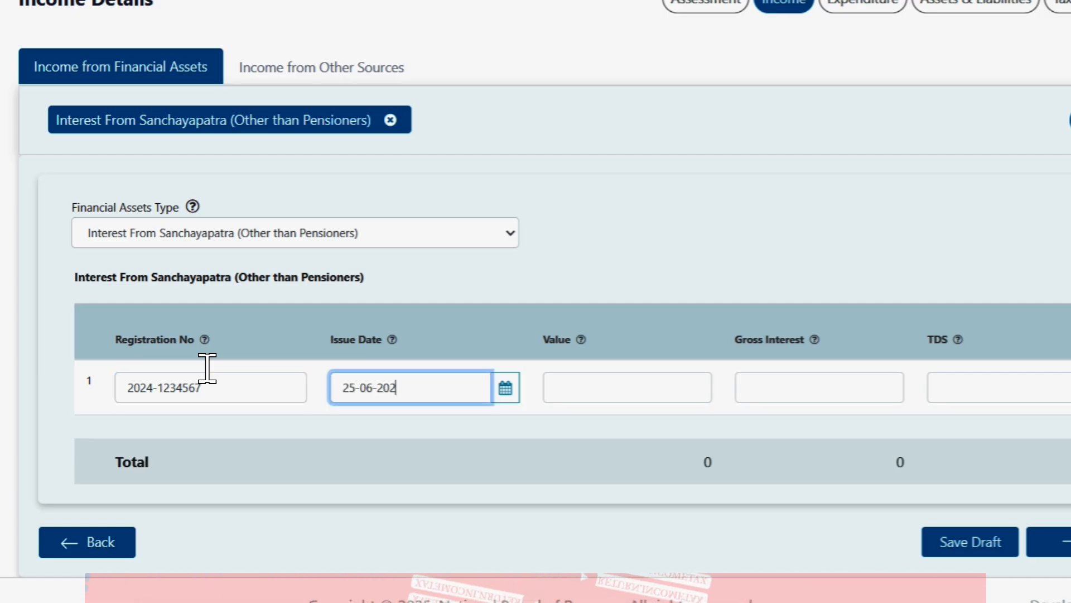
type("5")
key("Tab")
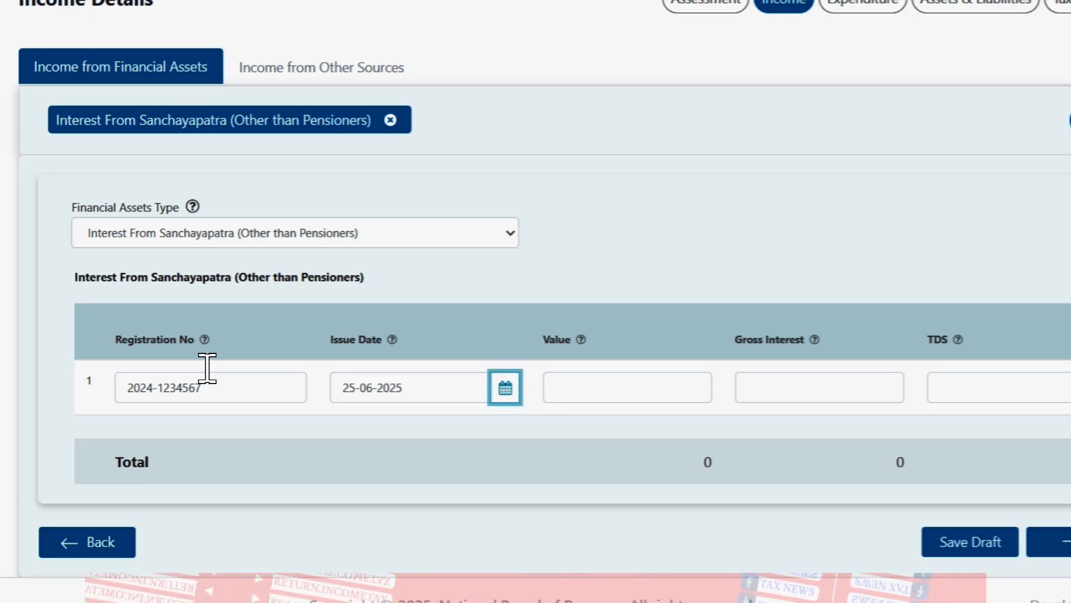
key("Tab")
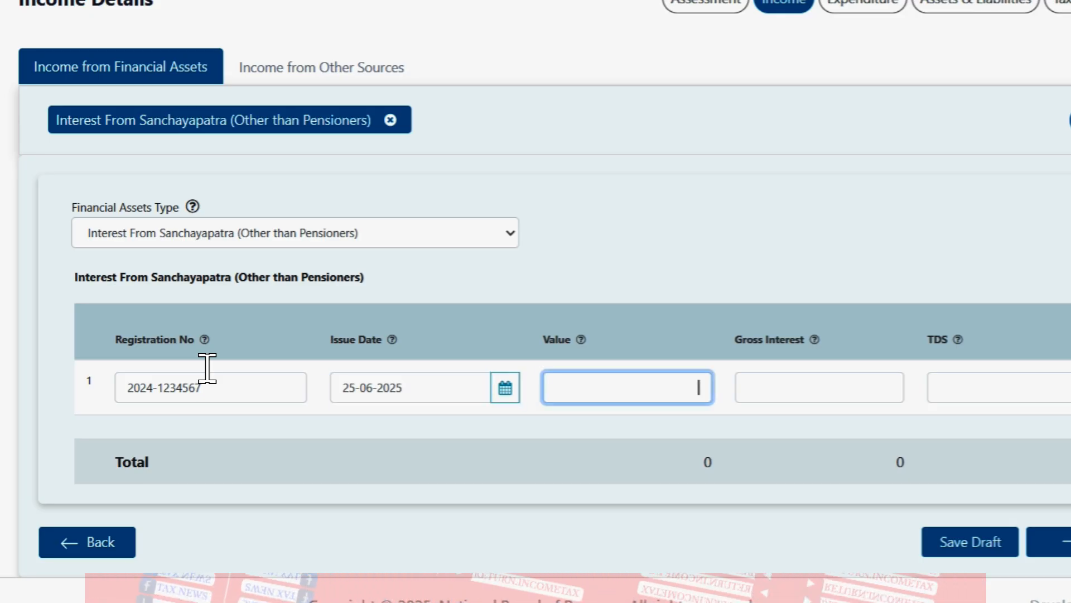
type("5,00,000")
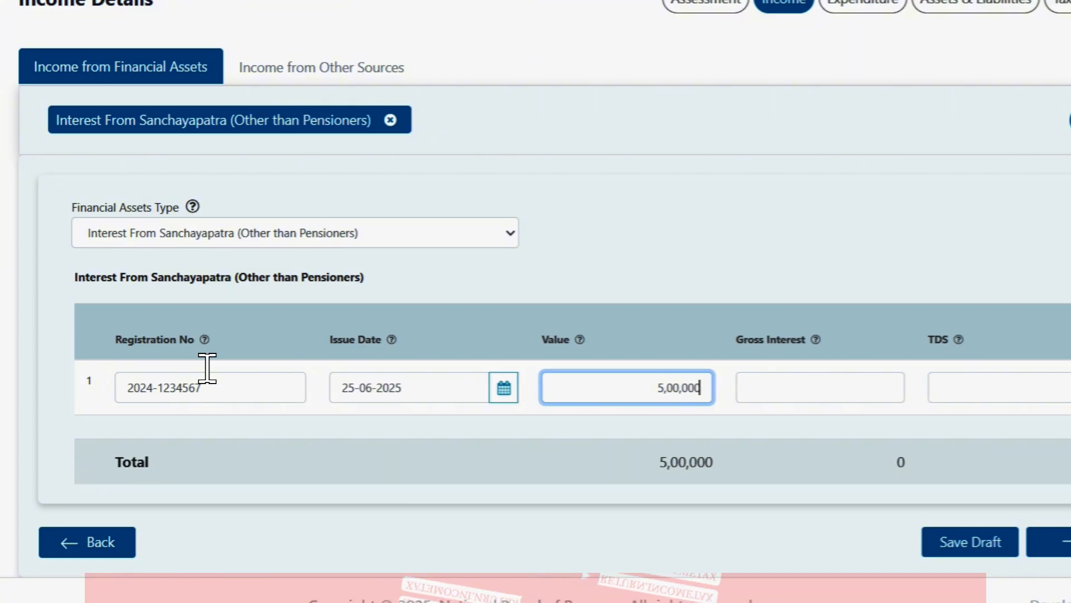
key("Tab")
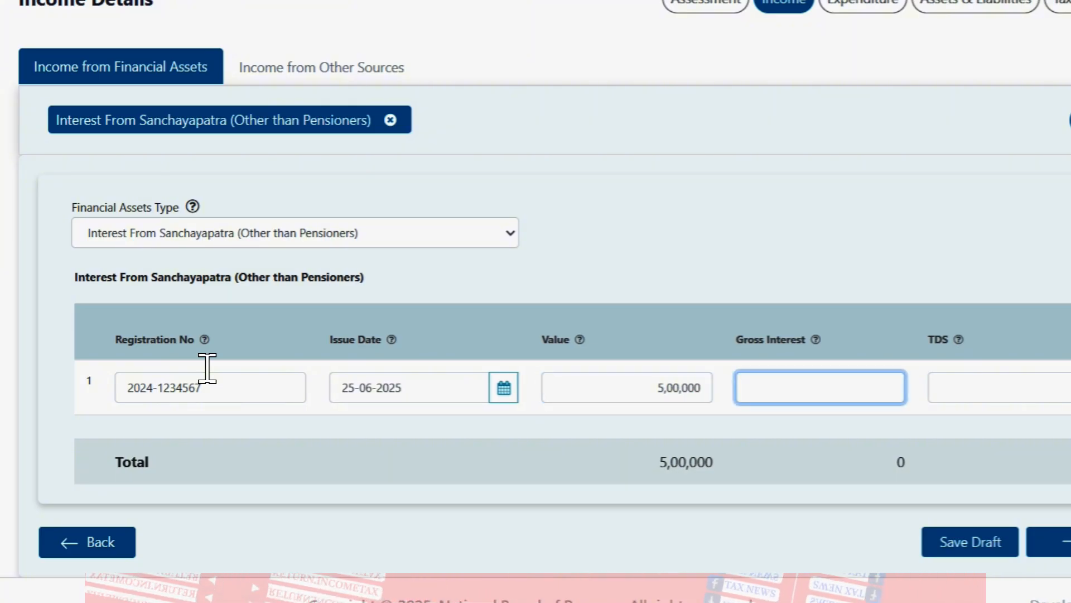
type("30000")
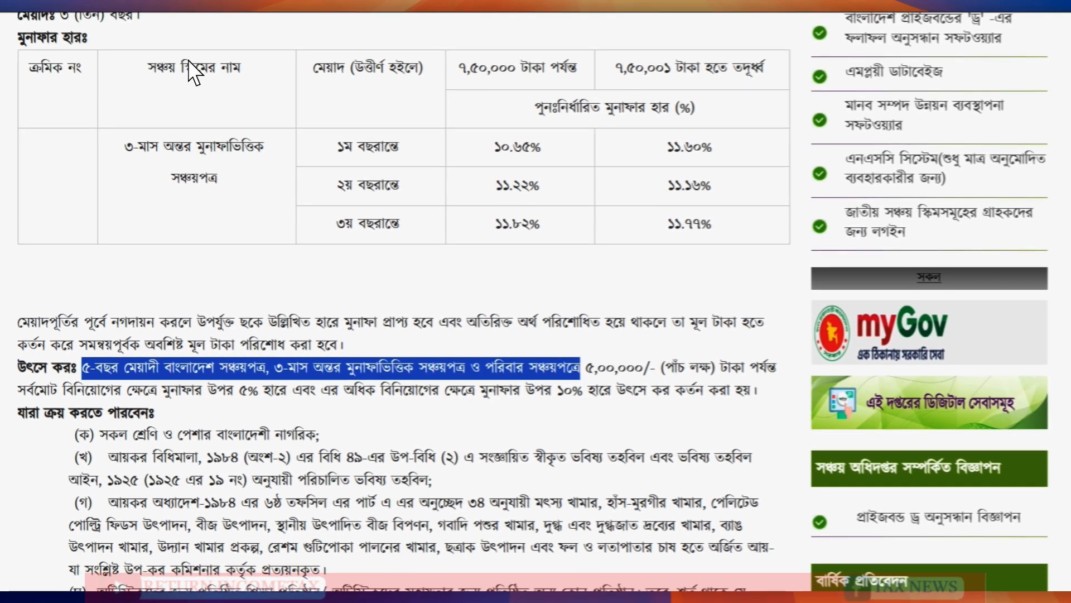
Step: Highlight the paragraph giving 5% source tax up to 5,00,000 and 10% above it
triple_click(86, 367)
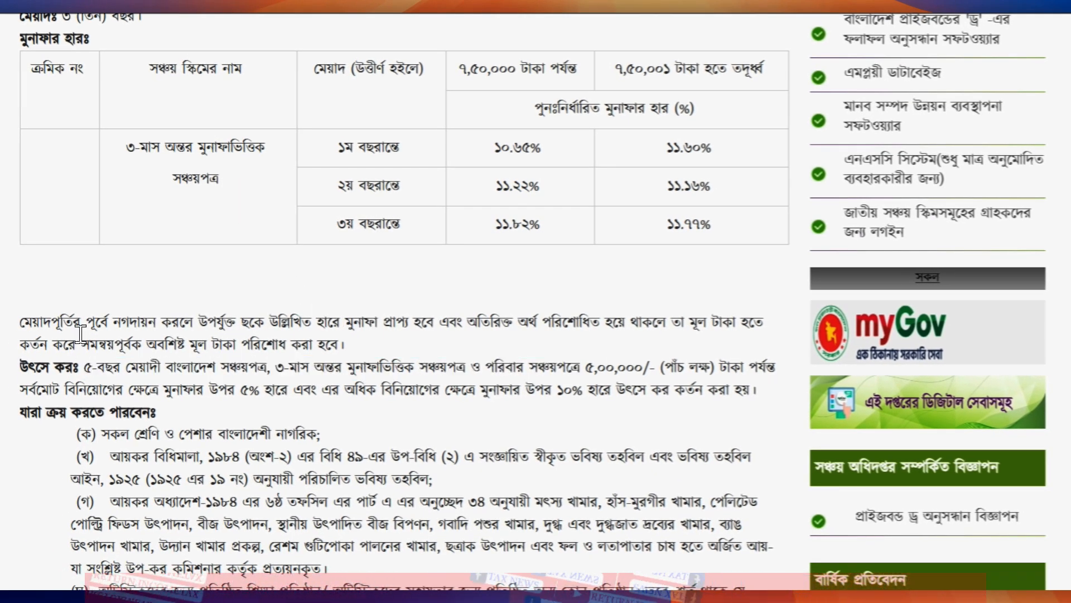
left_click(79, 328)
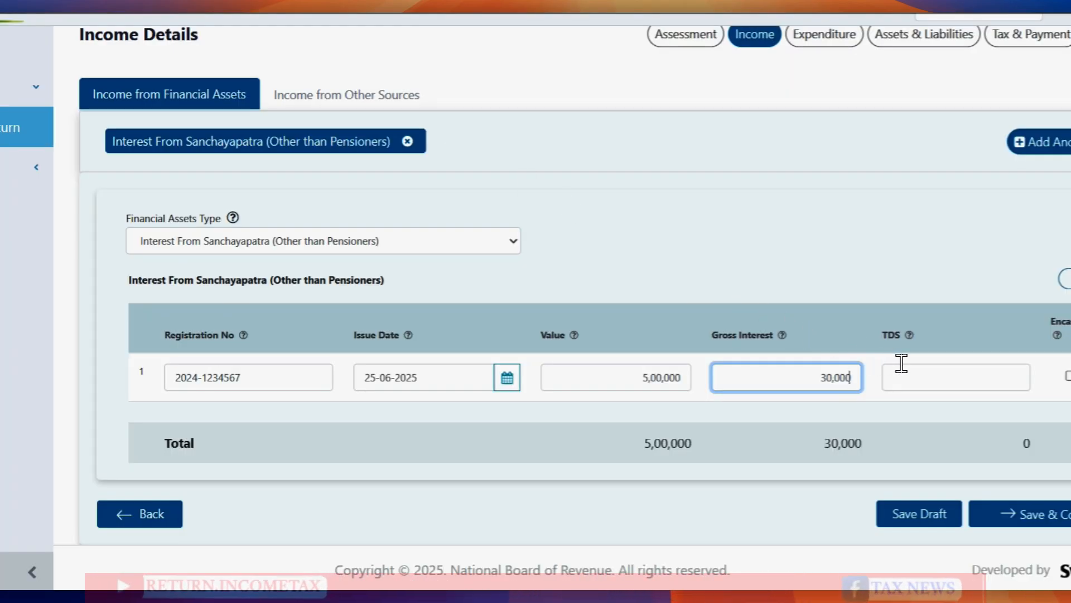
Step: Enter 1500 as the row's TDS and save the Sanchayapatra entry as a draft
left_click(902, 368)
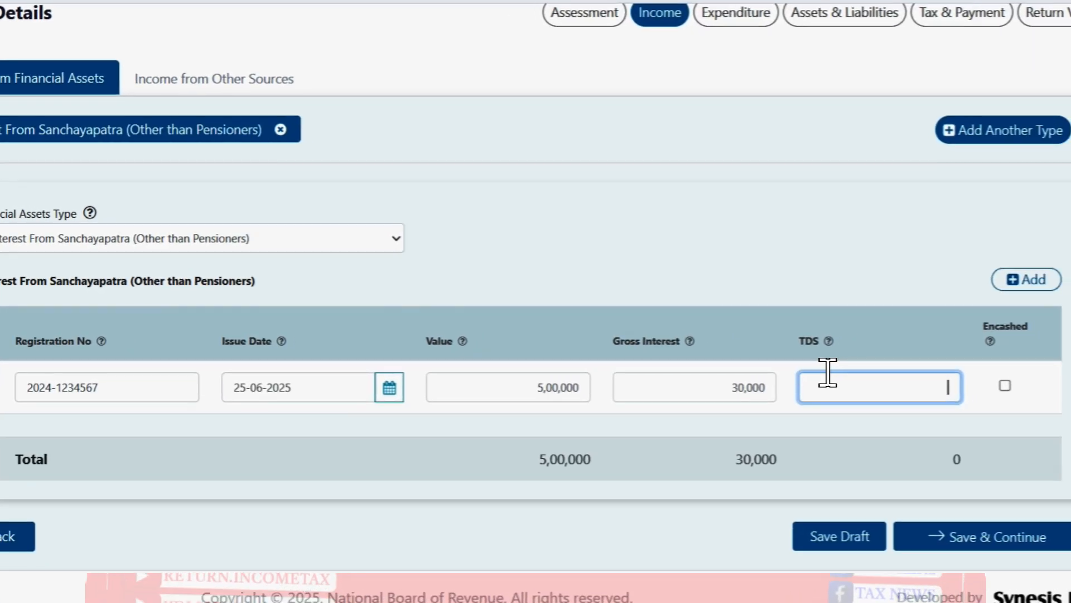
type("1500")
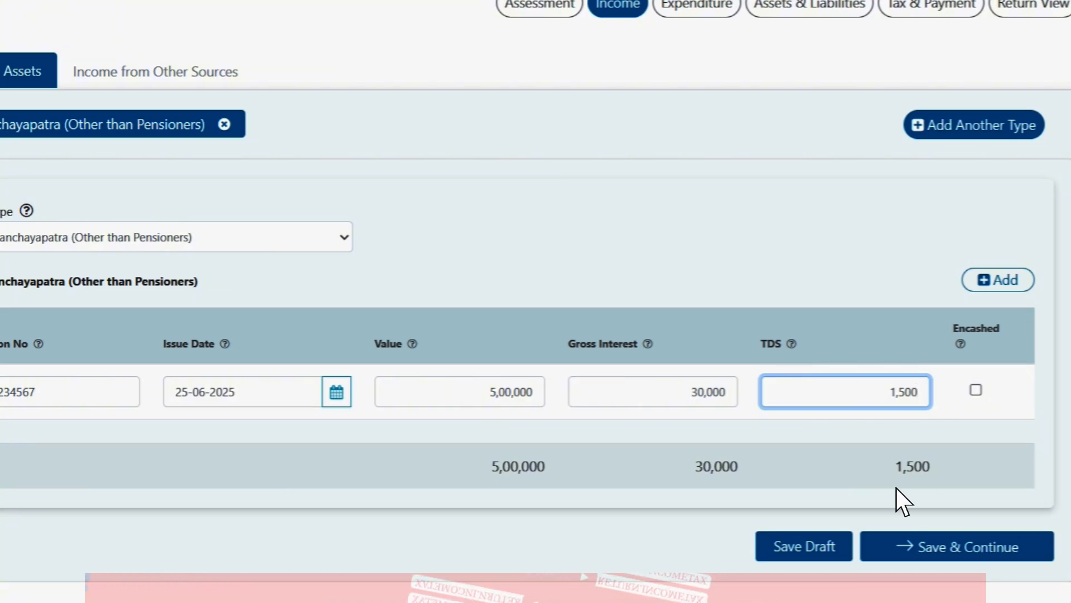
left_click(809, 547)
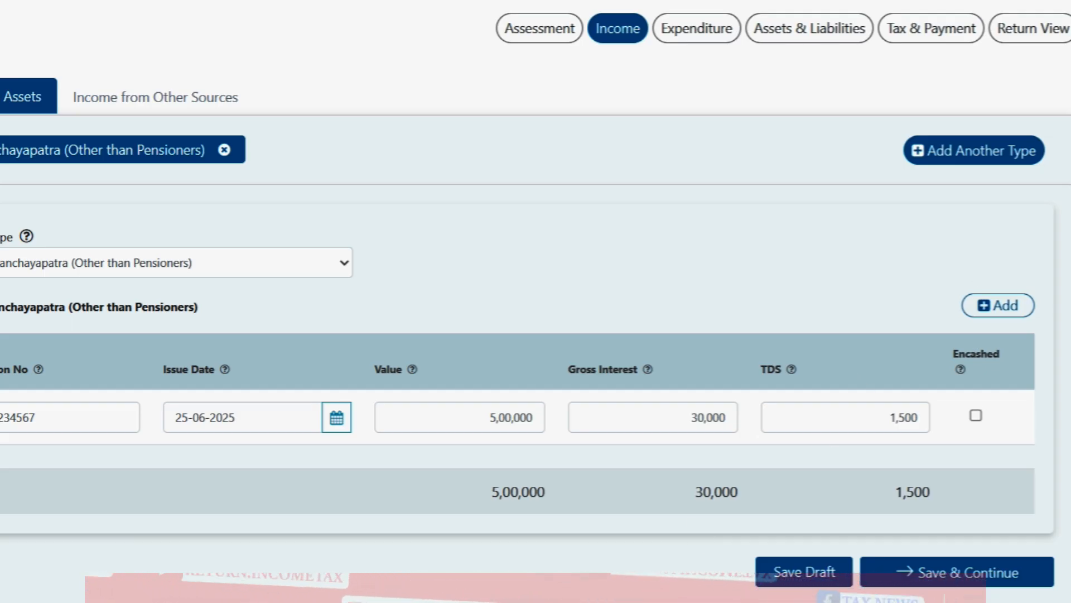
Step: View the SC.jpg savings-certificate statement to compare against the saved row
mouse_move(611, 600)
left_click(550, 573)
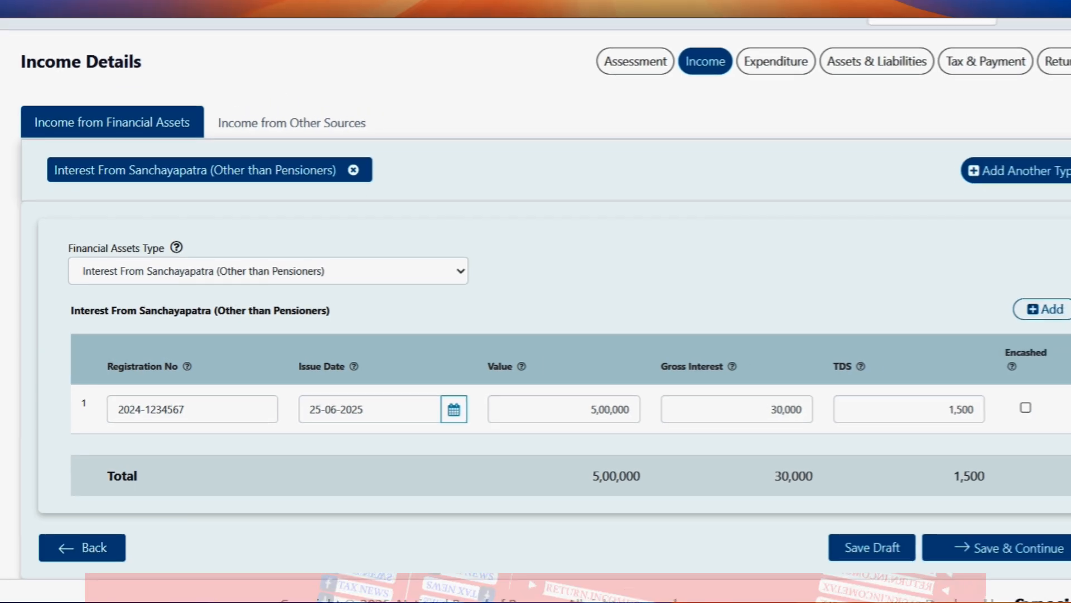
scroll(536, 312, "down", 1)
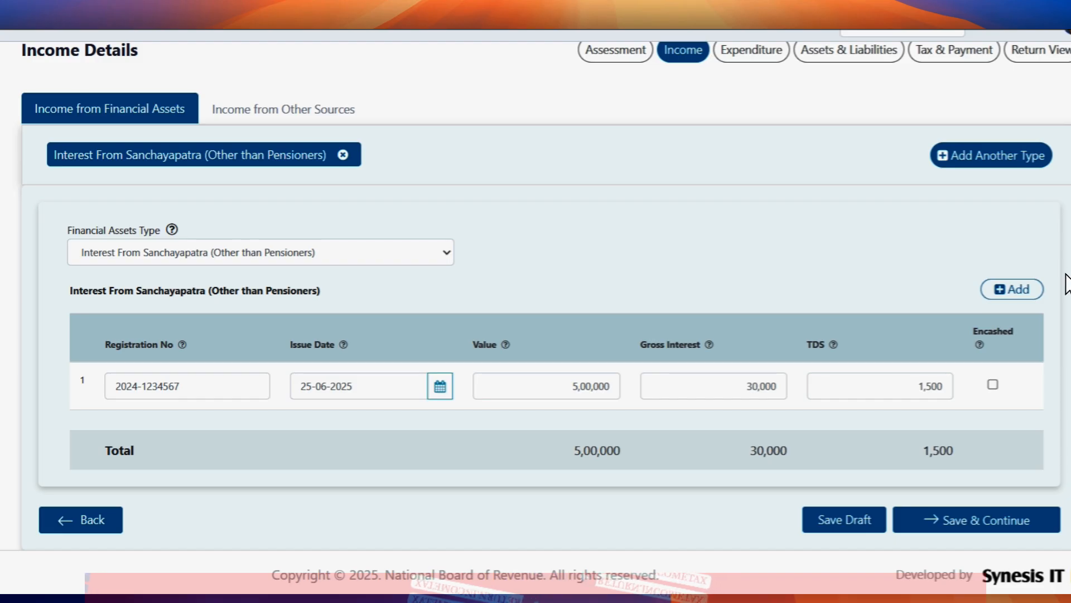
Step: Add a second Sanchayapatra row and copy the first row's registration number into it
left_click(1039, 286)
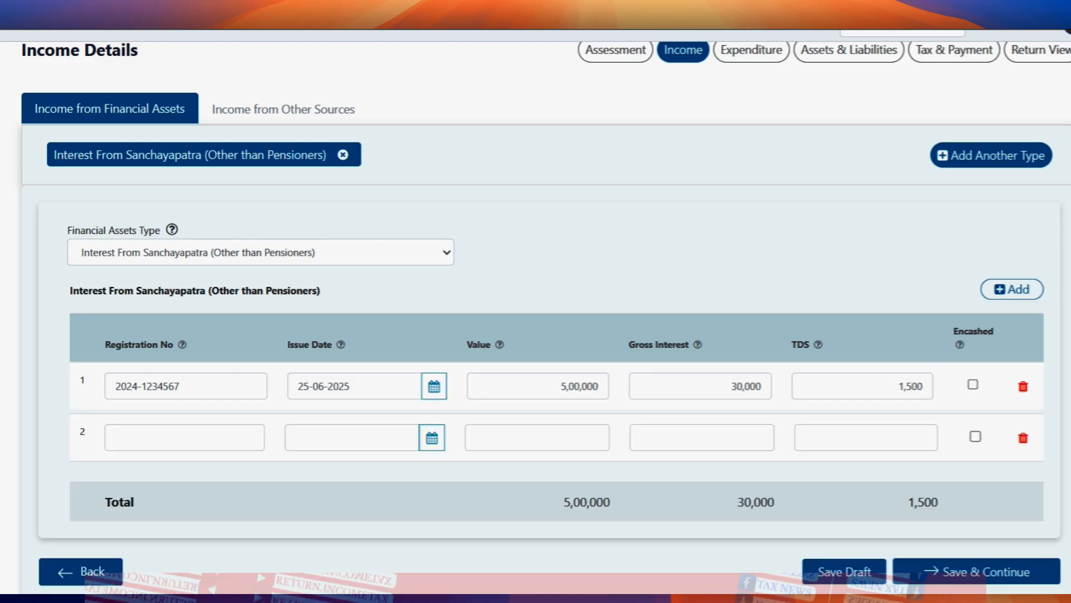
scroll(1040, 286, "down", 1)
left_click(169, 383)
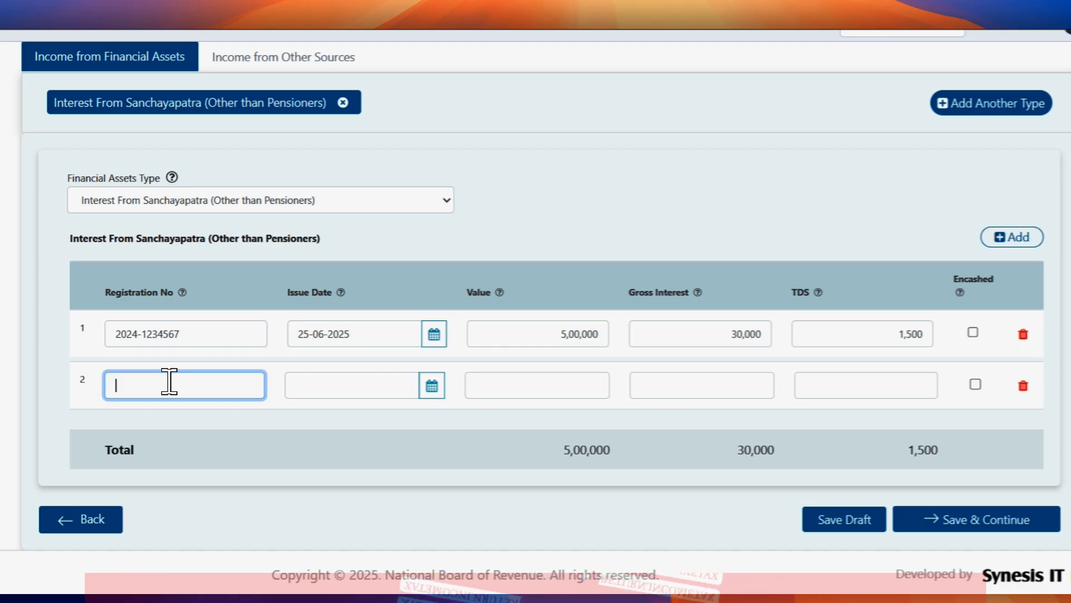
double_click(171, 334)
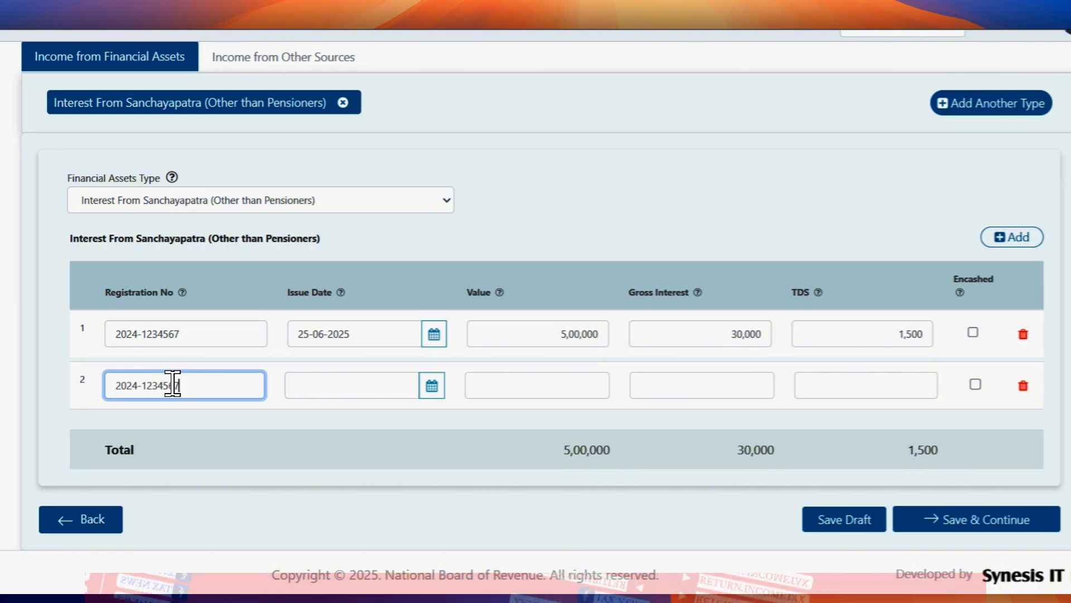
Step: Enter issue date 26-06-2025, value 3,00,000, interest 20,000 and TDS 1,000, then save the draft
left_click(353, 388)
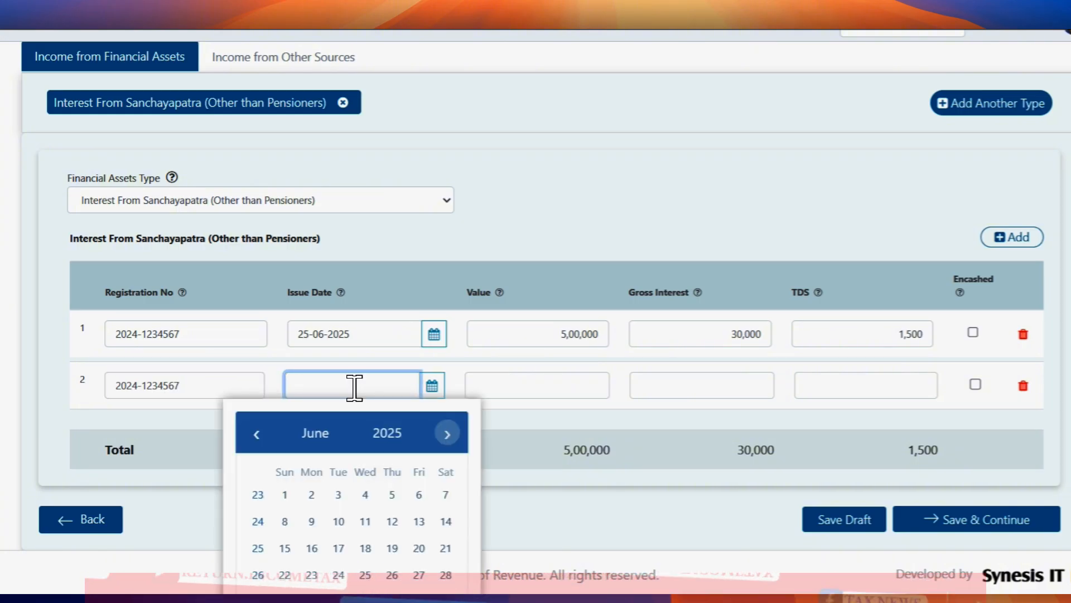
type("26")
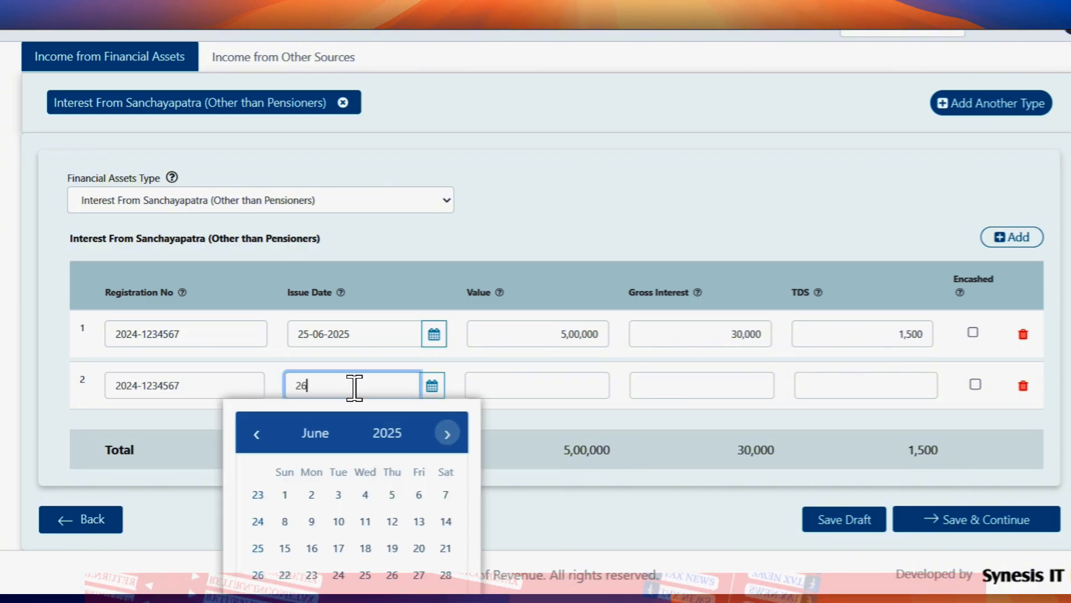
type("-06-2")
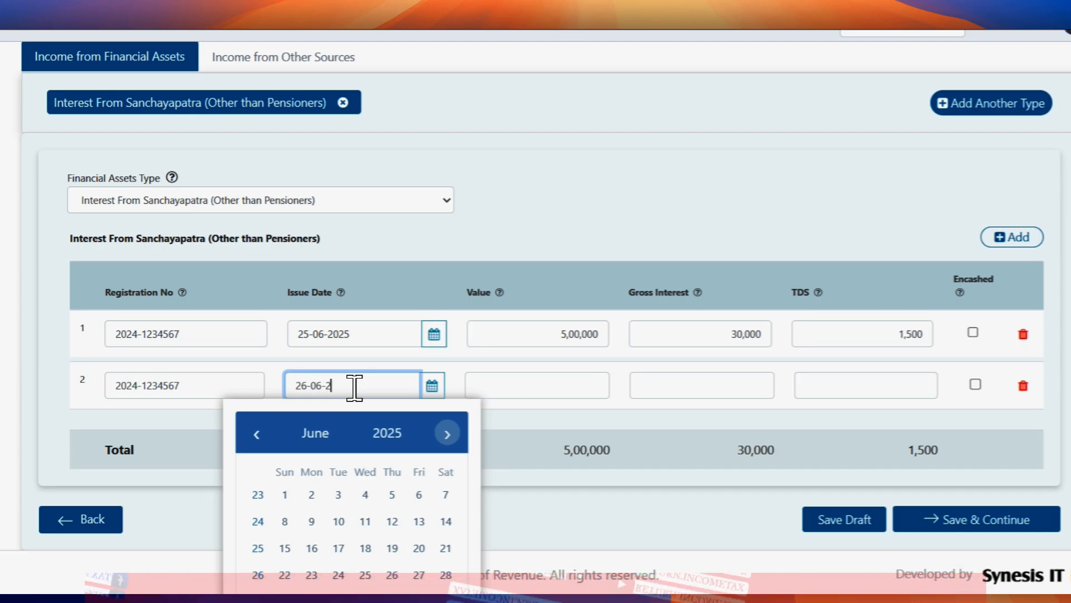
key("Tab")
key("Tab")
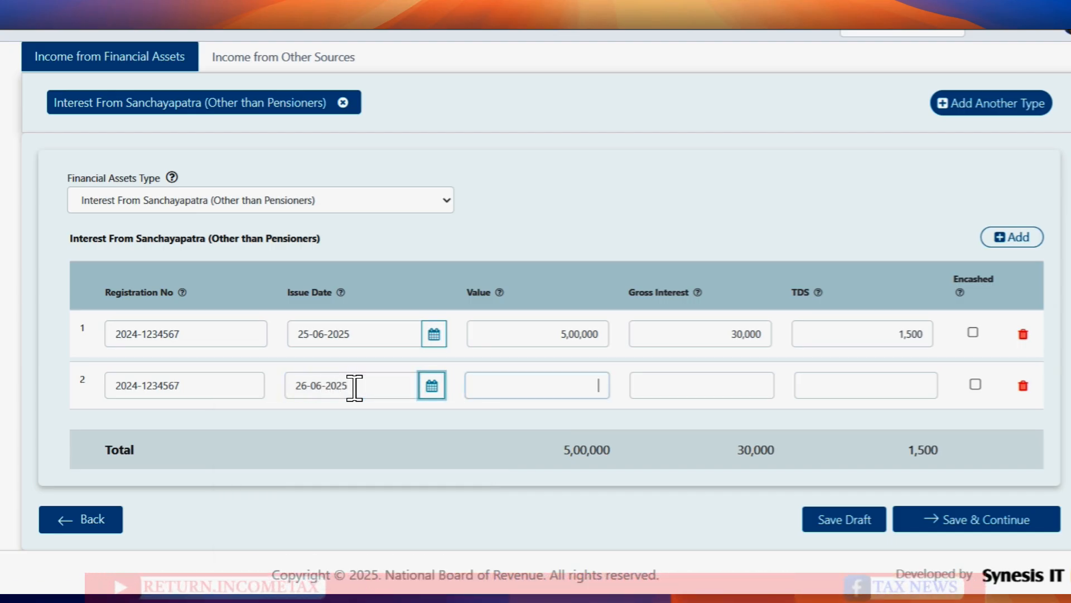
type("3,00,")
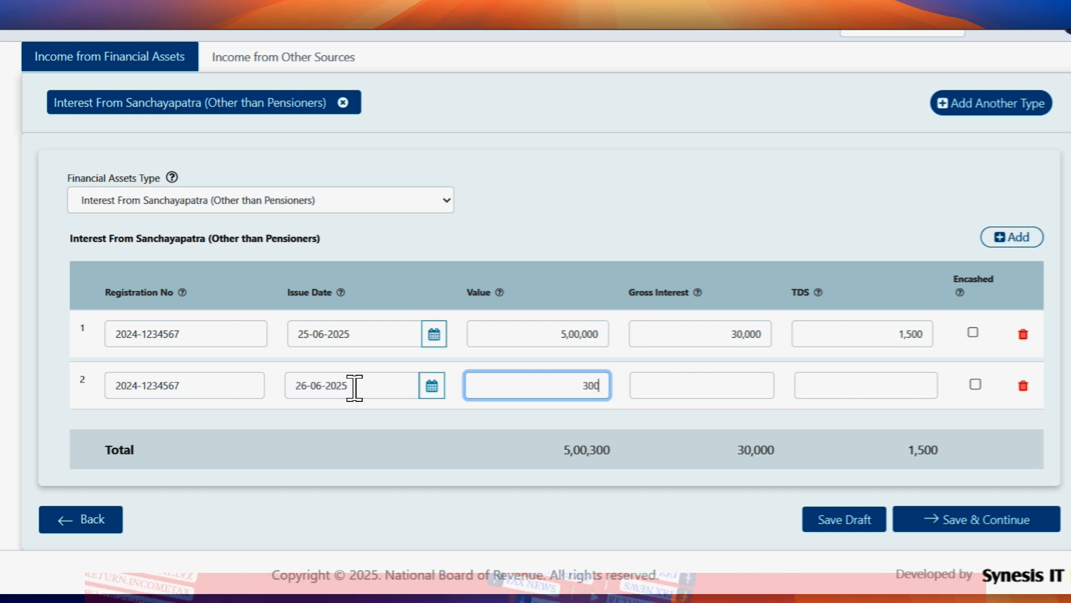
type("000")
key("Tab")
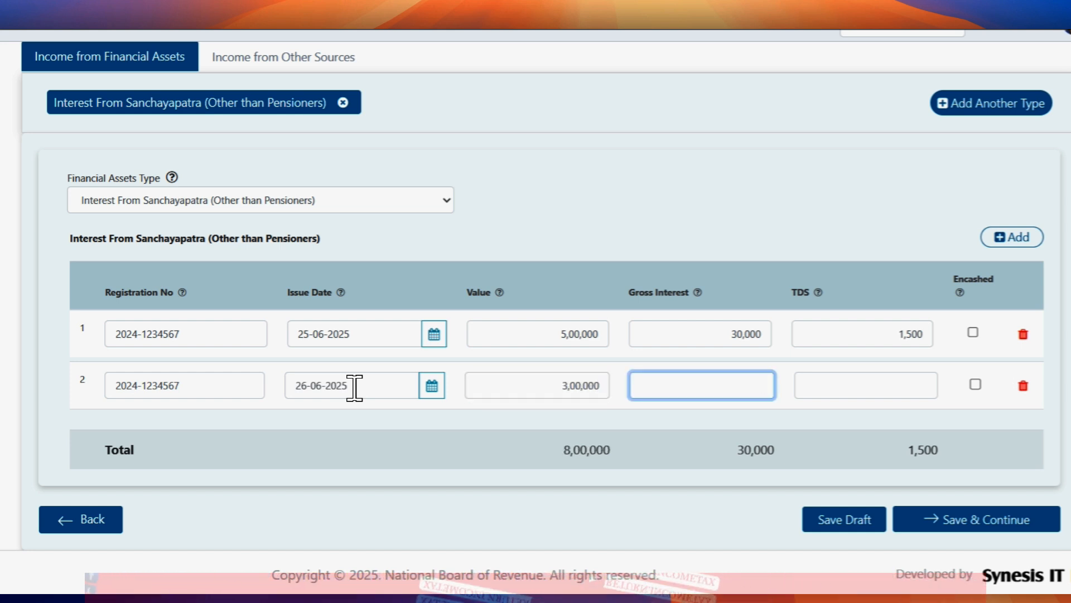
type("200000")
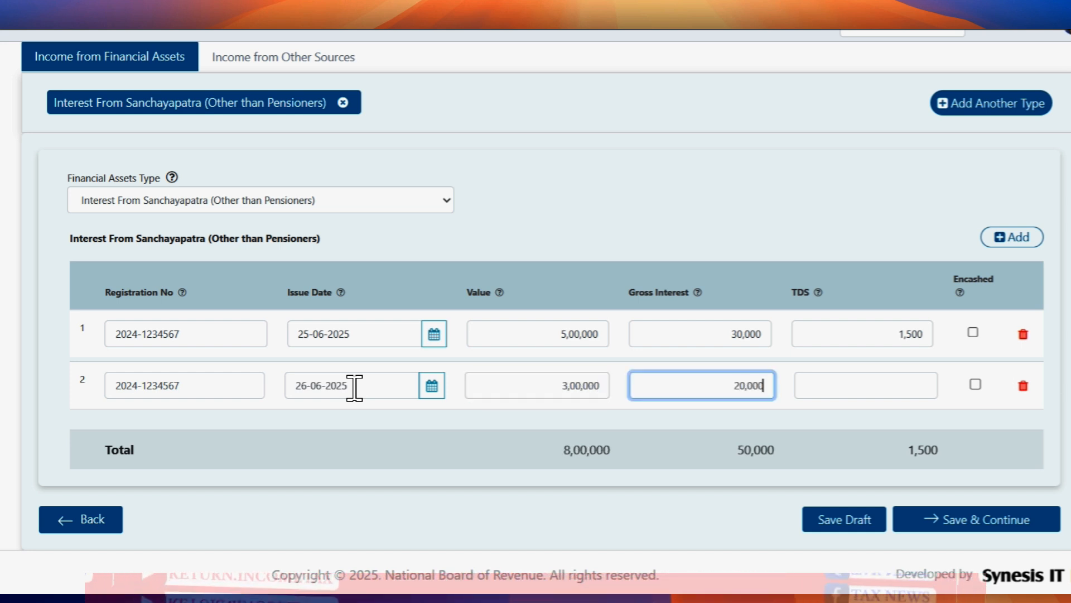
key("Tab")
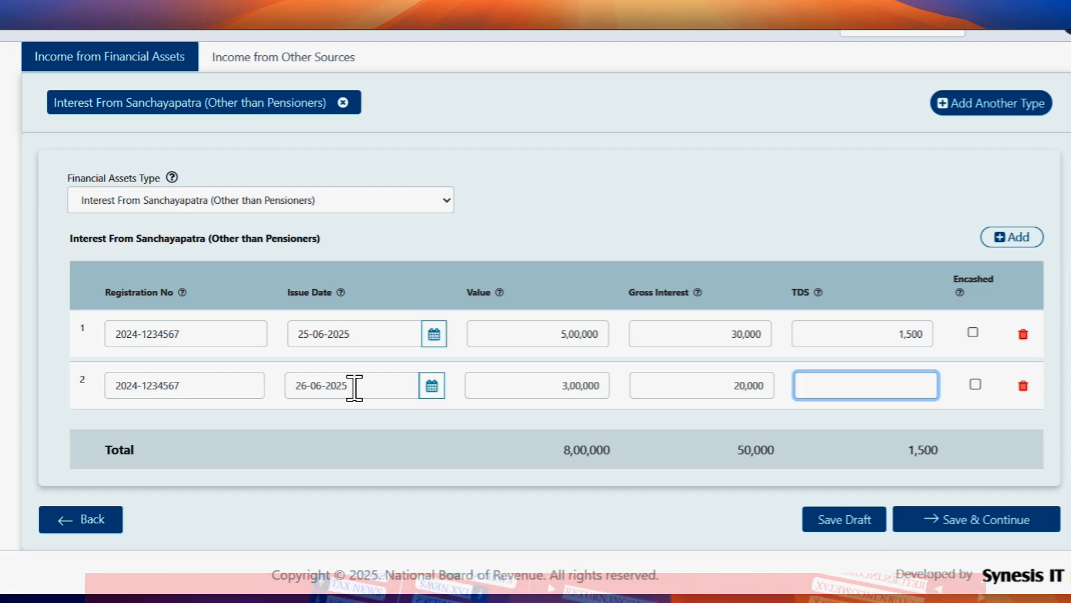
type("15")
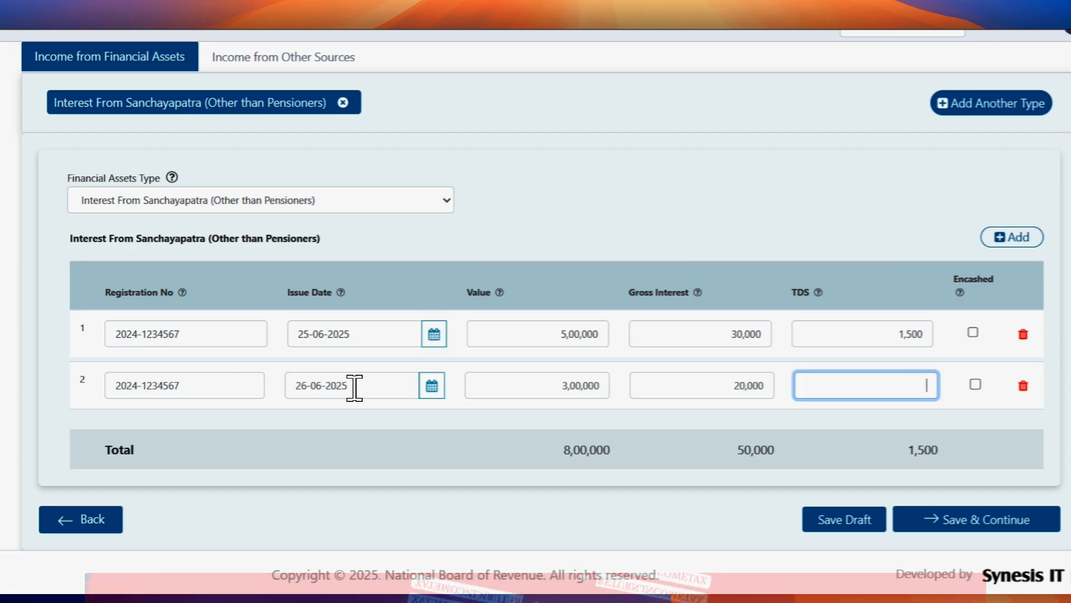
type("1000")
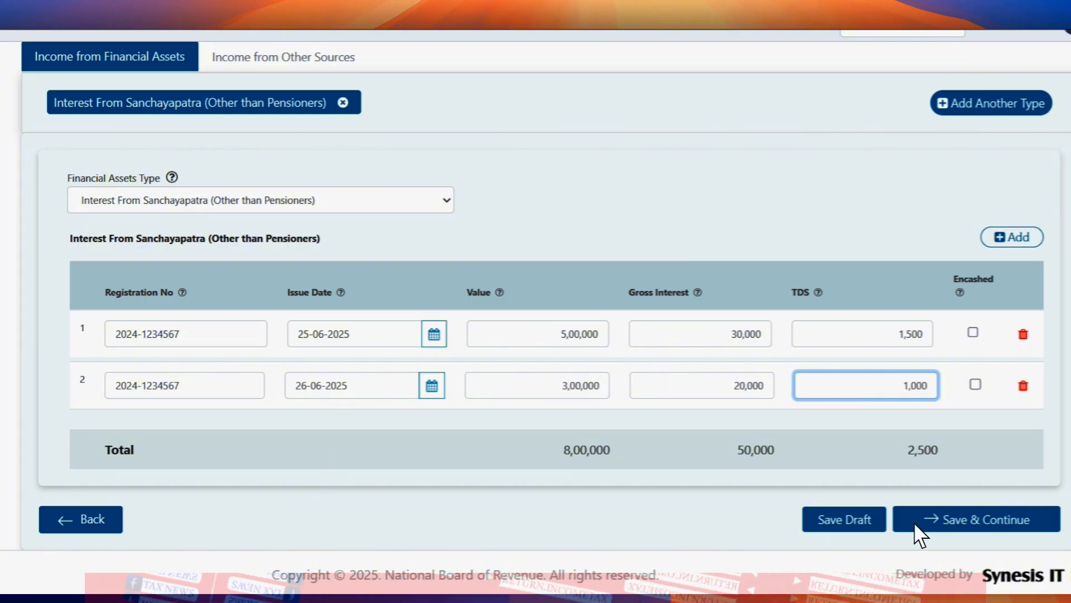
left_click(870, 495)
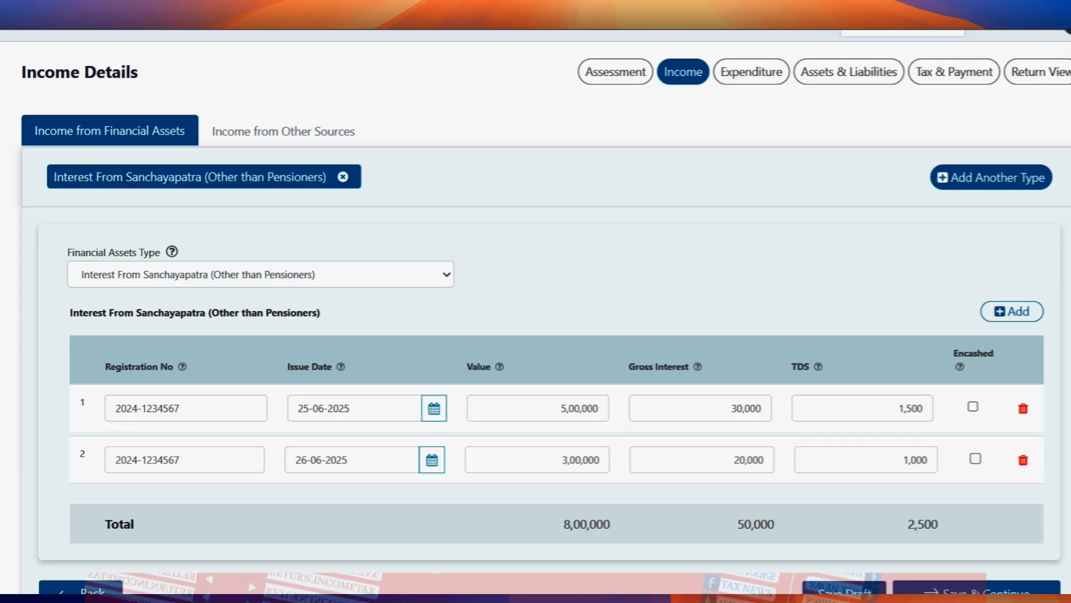
scroll(722, 467, "down", 1)
left_click_drag(754, 450, 908, 436)
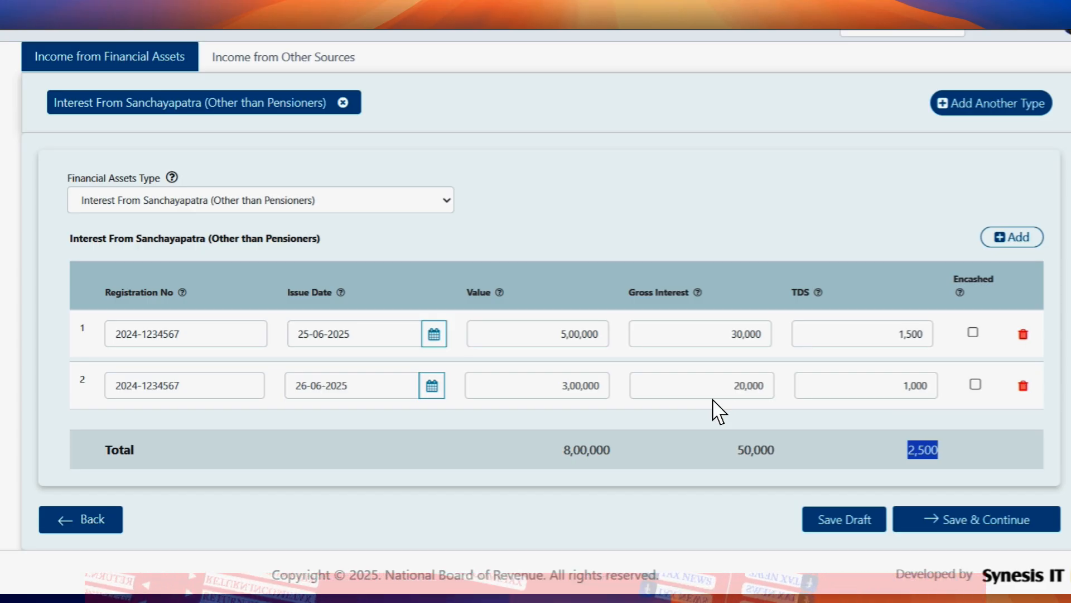
double_click(586, 450)
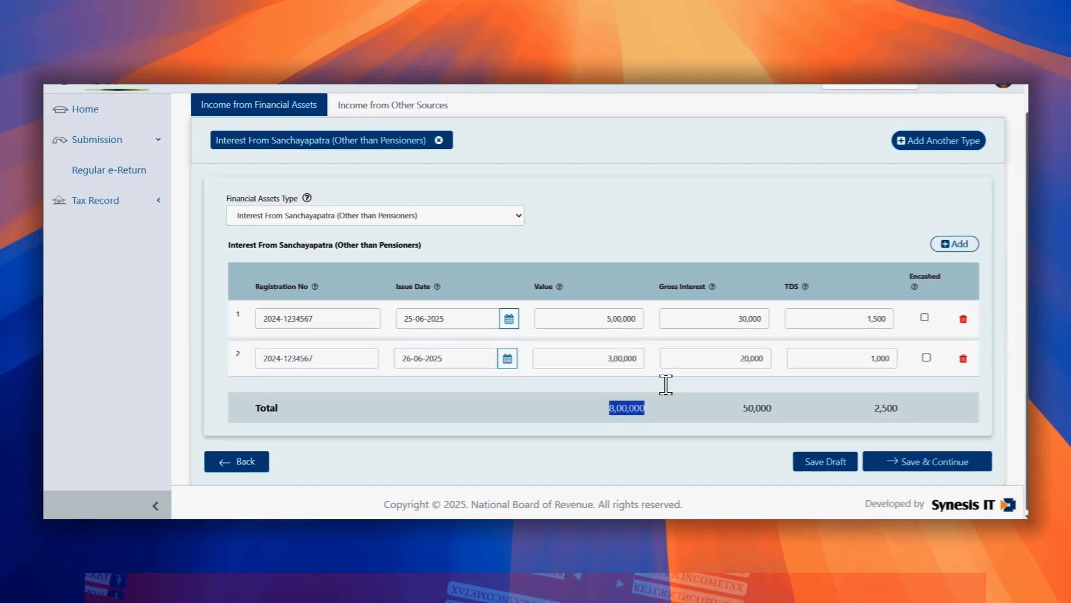
left_click_drag(1028, 215, 1030, 169)
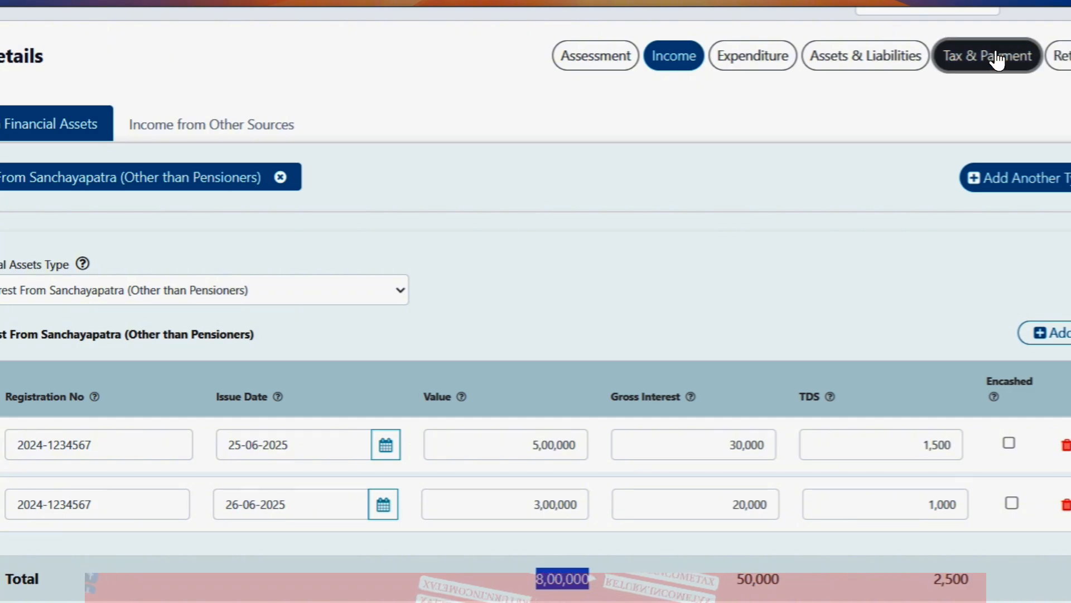
Step: On the Tax & Payment page, highlight the 5,000 tax under section 163 on 50,000 financial-asset income
left_click(995, 53)
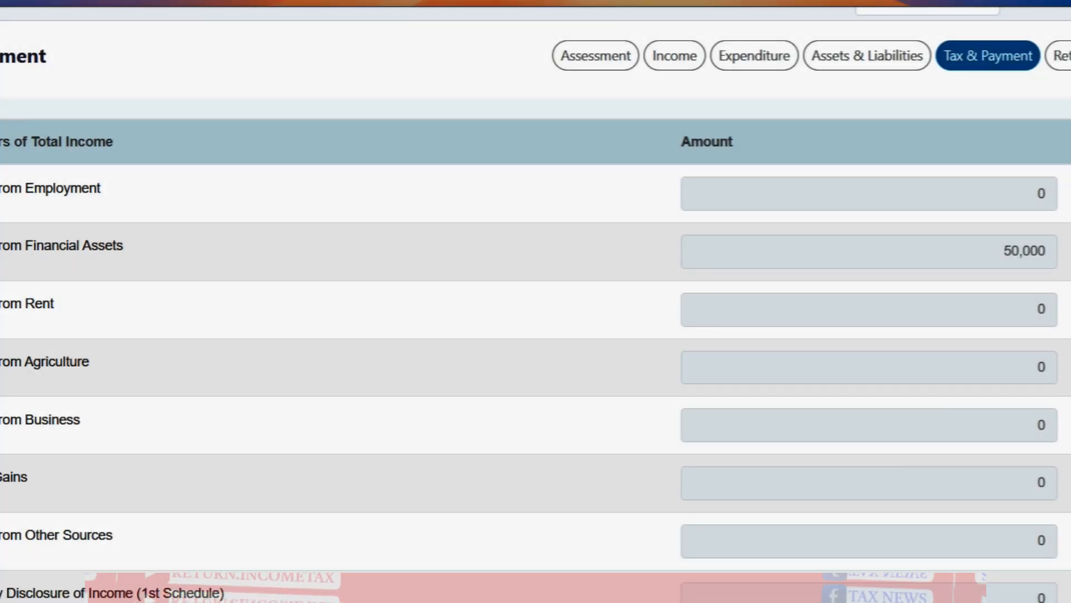
scroll(535, 317, "down", 8)
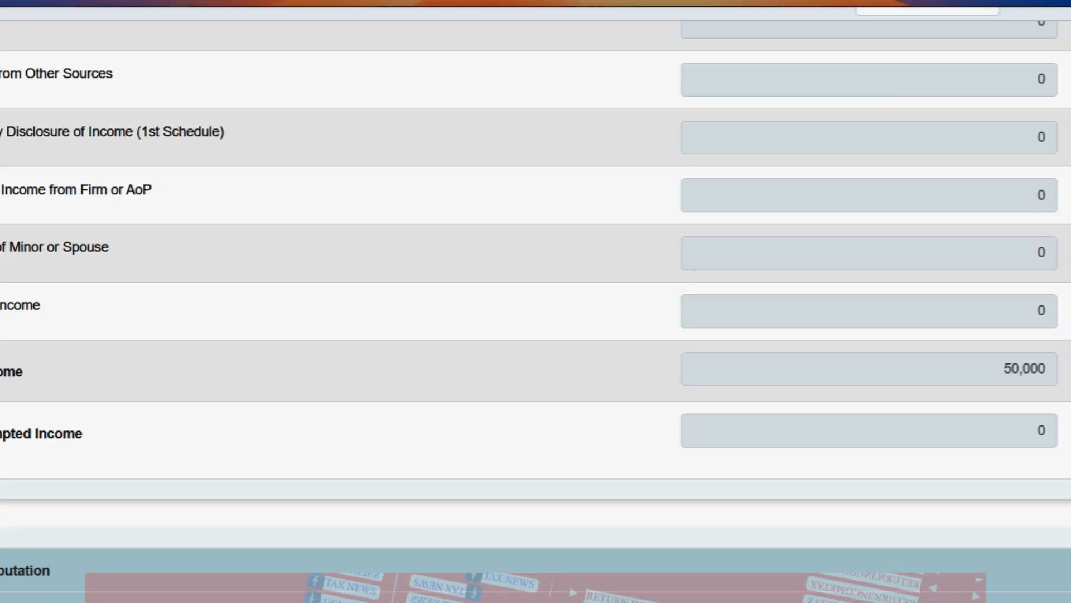
scroll(949, 337, "down", 5)
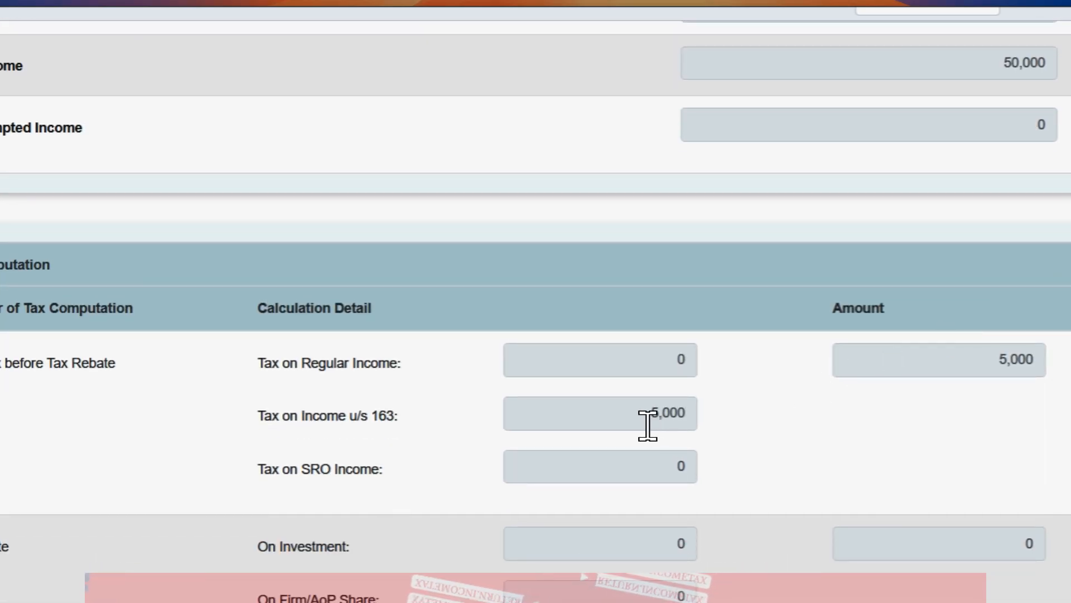
double_click(655, 416)
double_click(1032, 355)
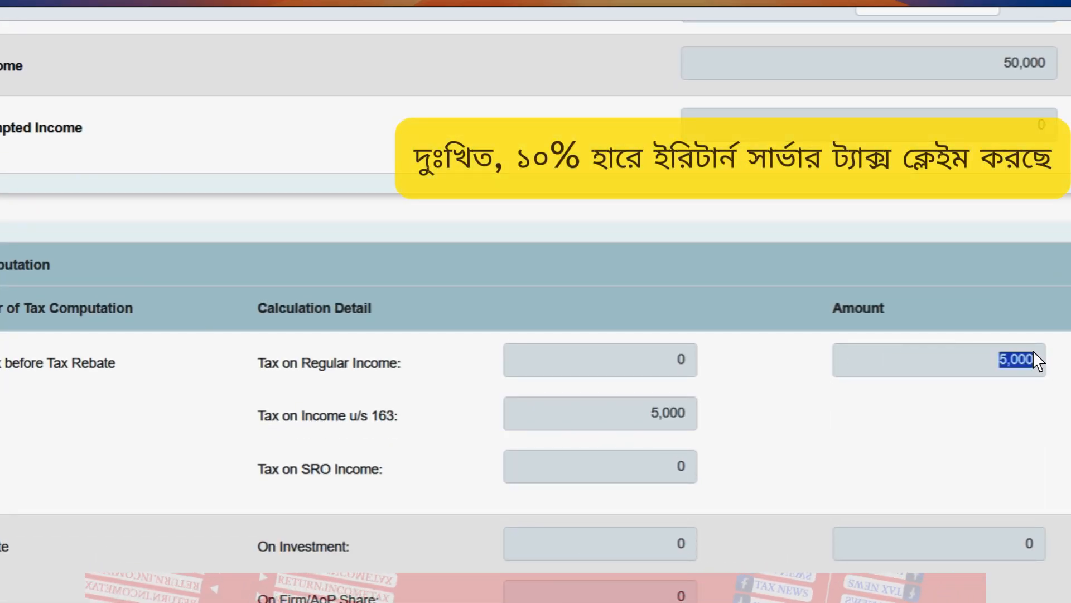
scroll(535, 301, "down", 4)
scroll(535, 301, "up", 7)
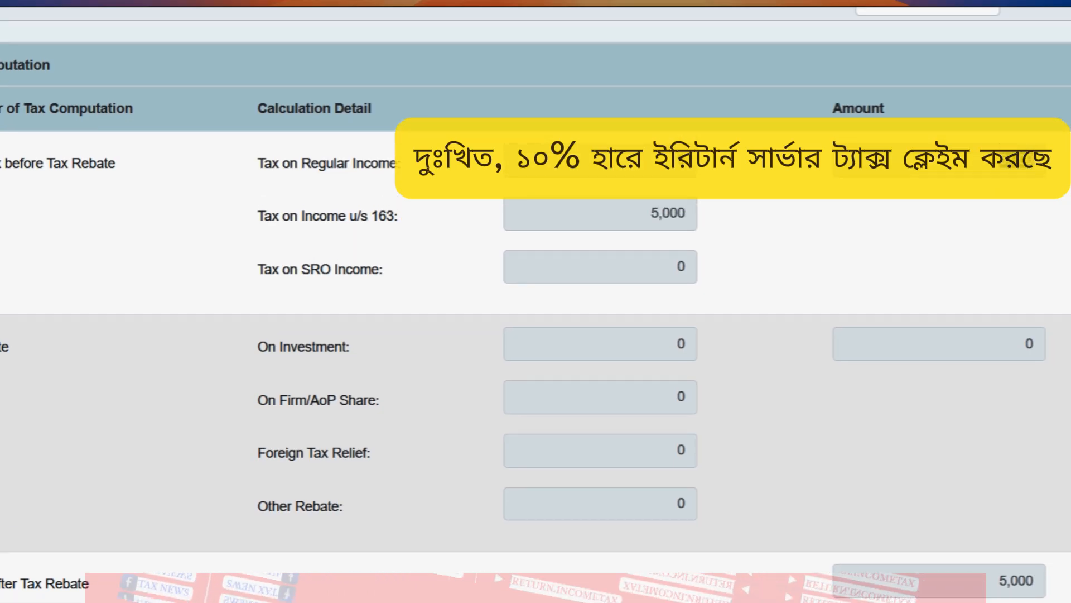
scroll(536, 301, "up", 5)
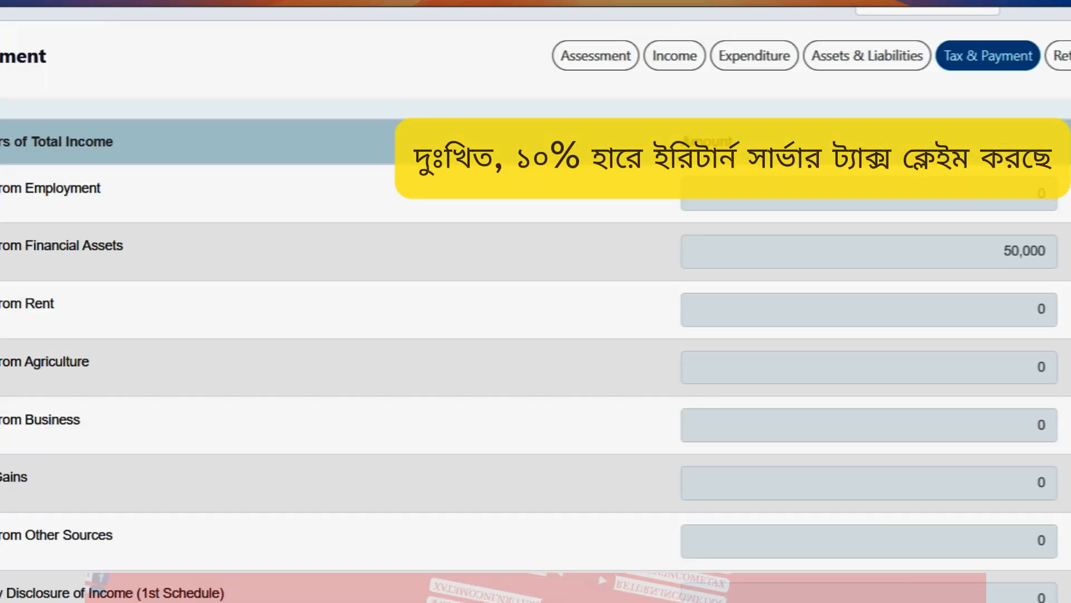
left_click(686, 81)
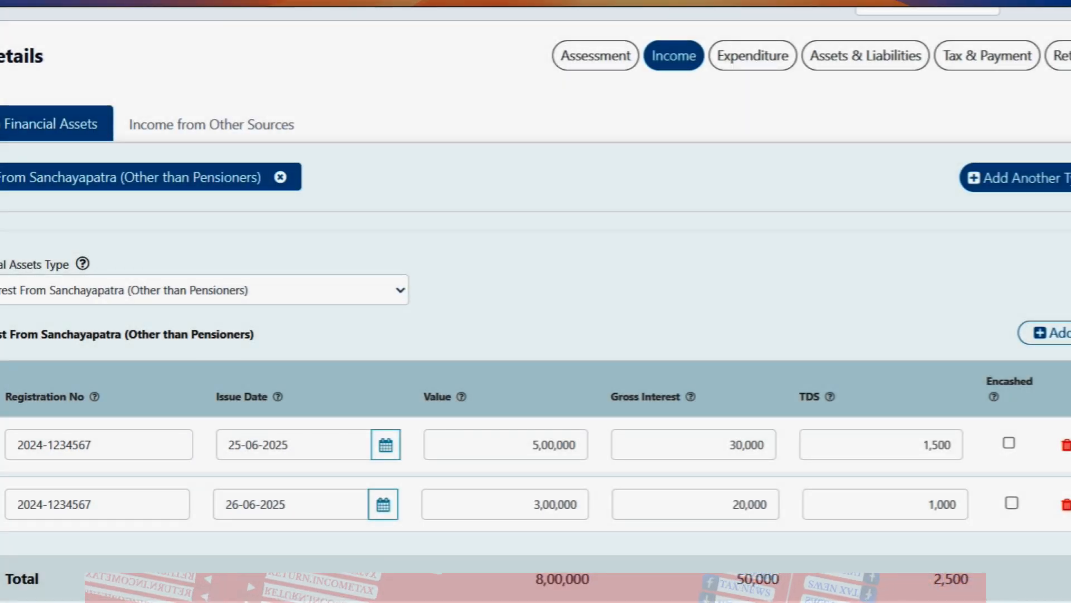
scroll(535, 301, "down", 1)
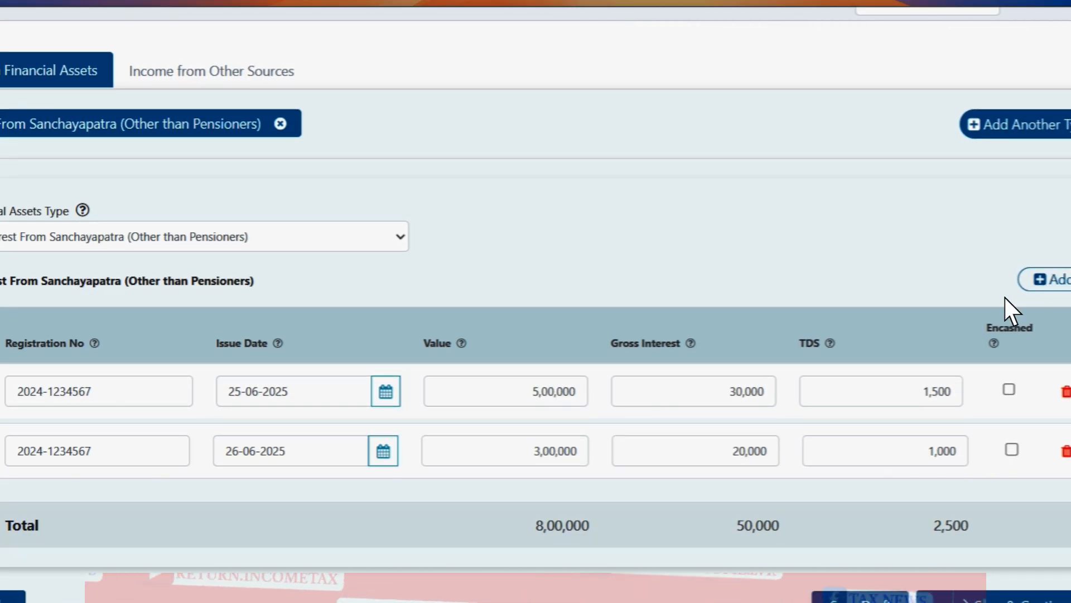
double_click(529, 406)
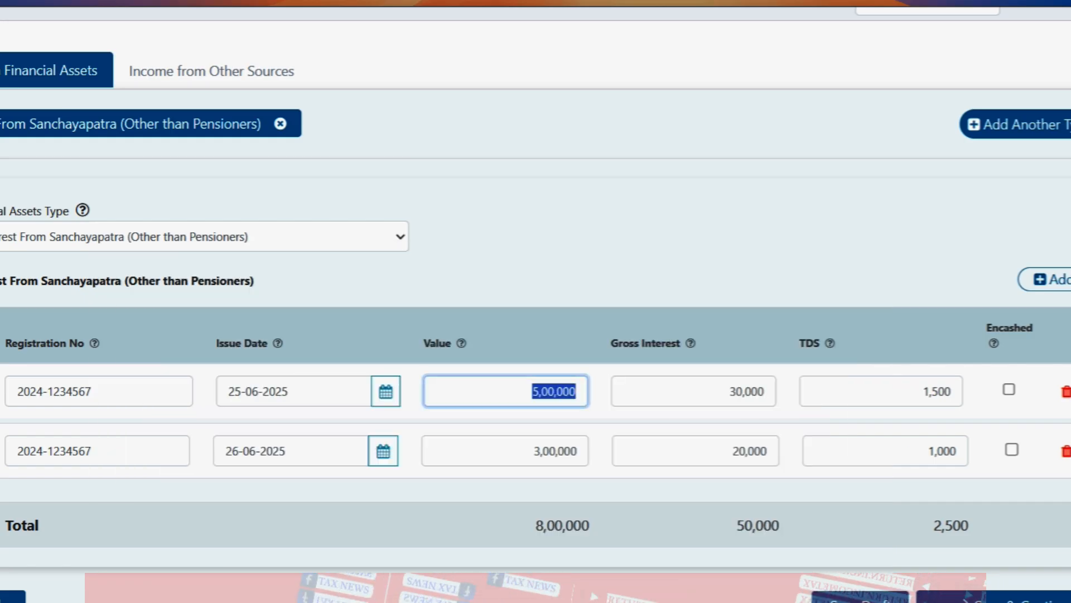
left_click(519, 382)
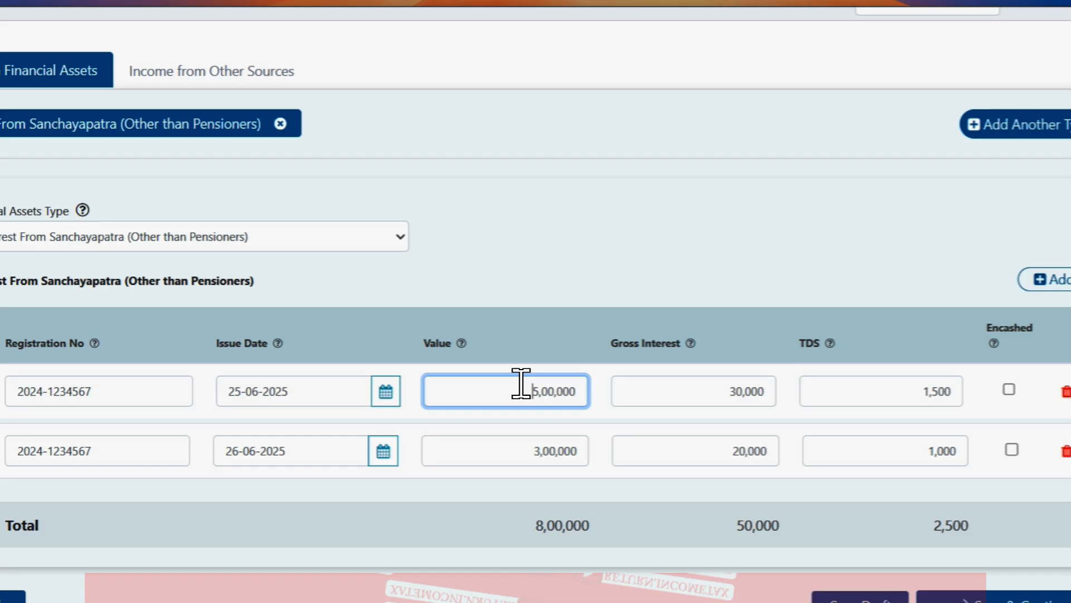
left_click(1006, 394)
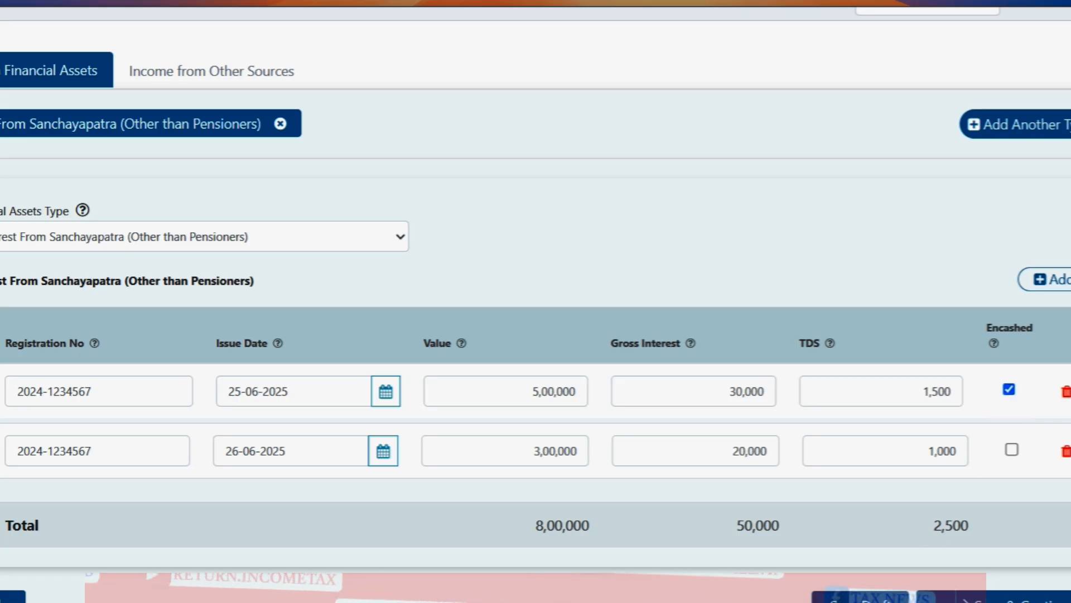
double_click(522, 393)
double_click(541, 461)
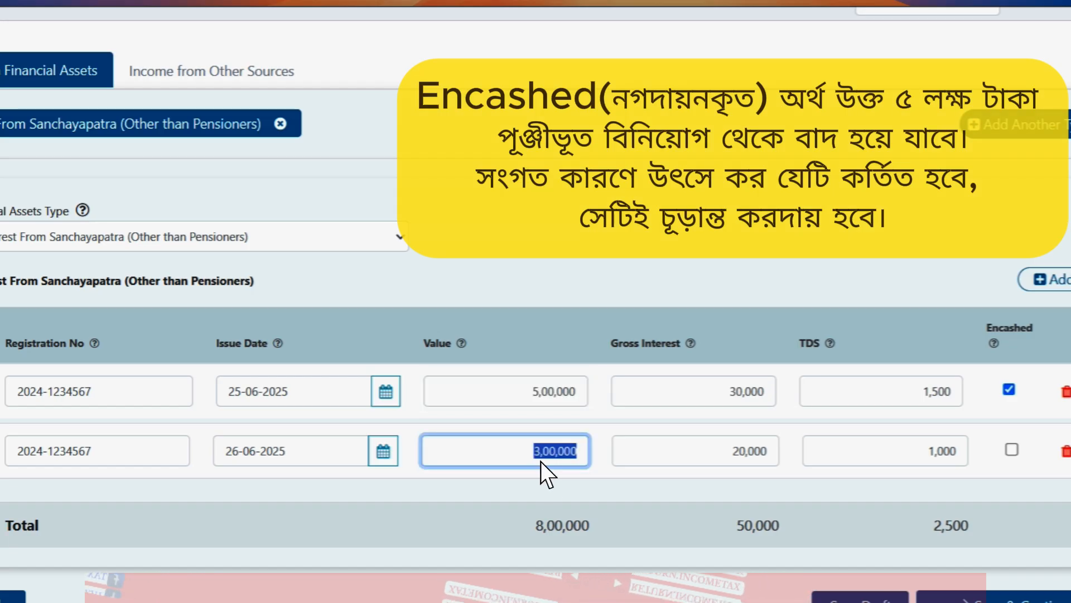
double_click(571, 525)
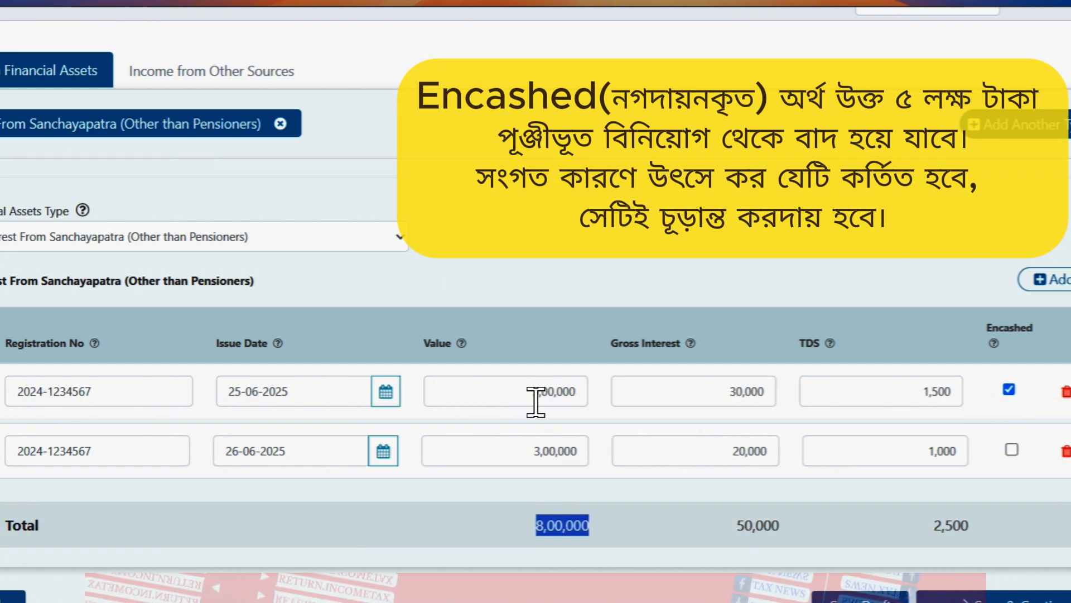
double_click(559, 450)
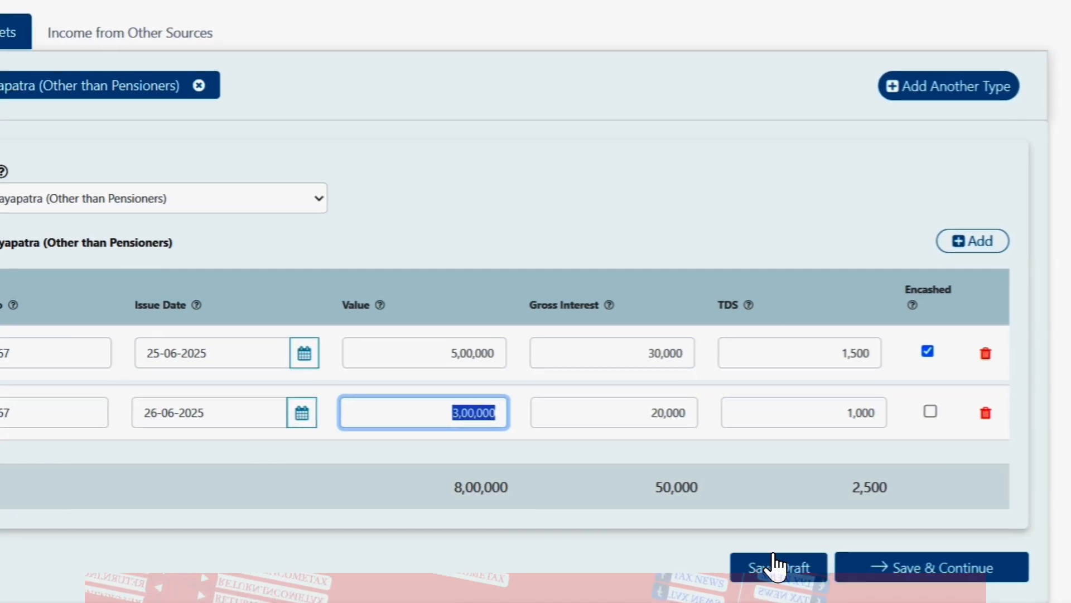
left_click(777, 566)
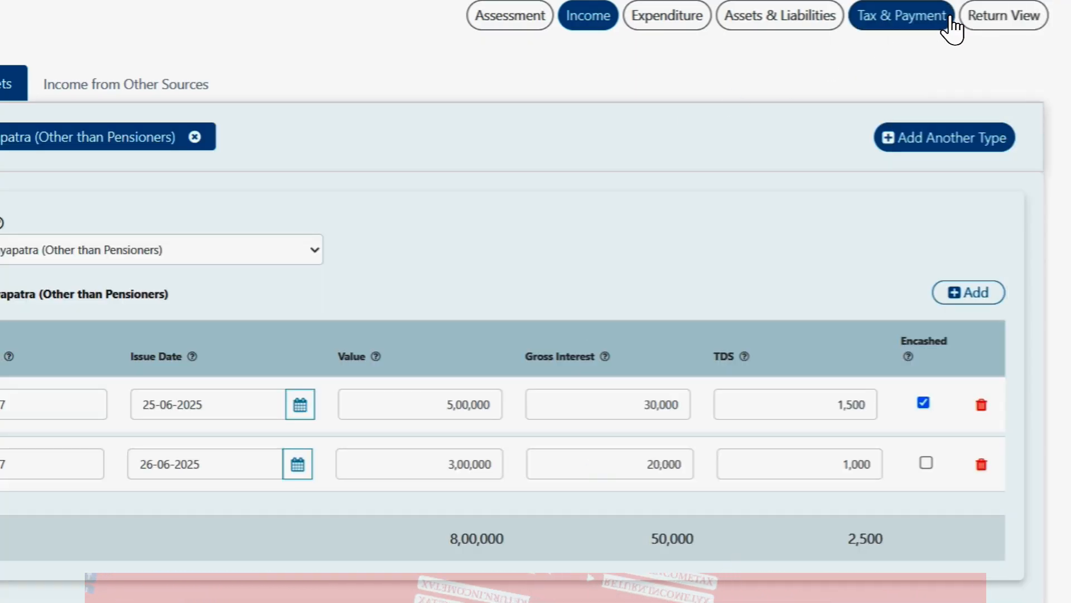
left_click(954, 21)
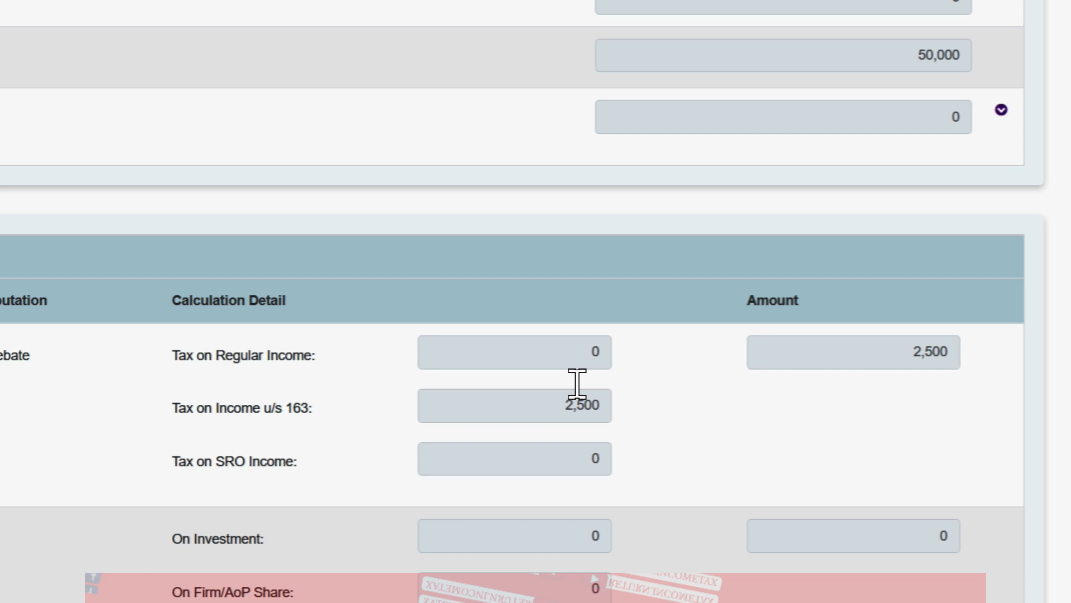
left_click(600, 392)
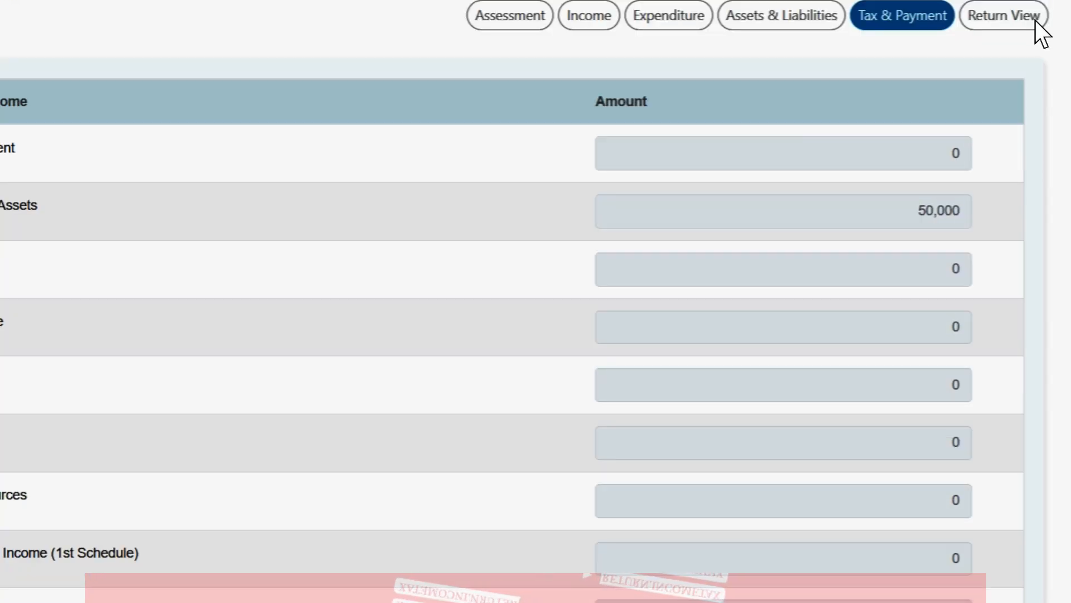
left_click(584, 25)
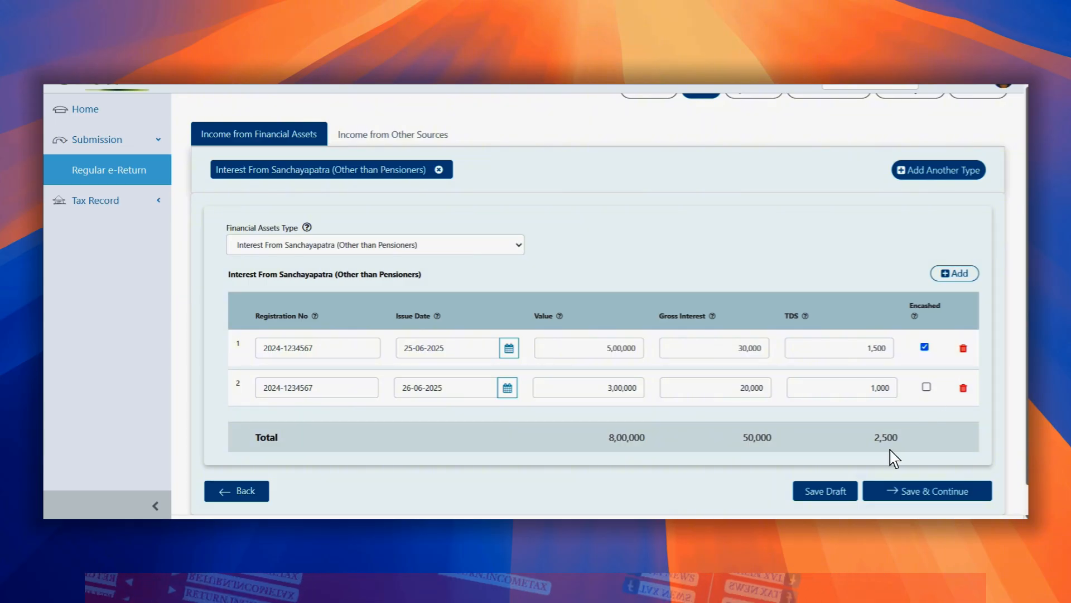
Step: Save the draft and set the financial asset type to Interest From Sanchayapatra (Pensioners)
left_click(830, 495)
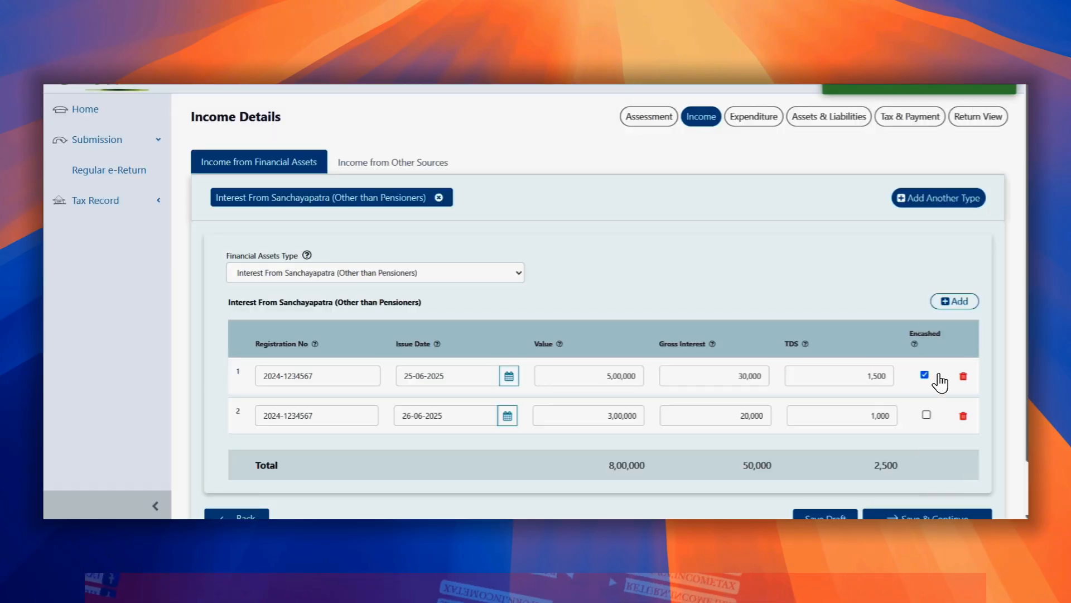
left_click_drag(1029, 193, 1026, 239)
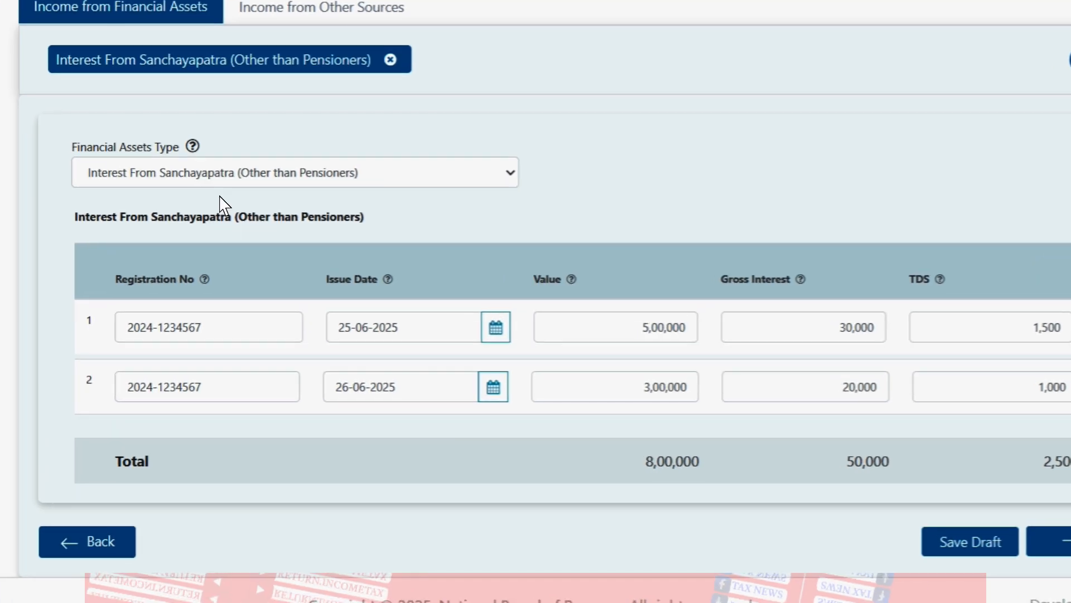
left_click(234, 188)
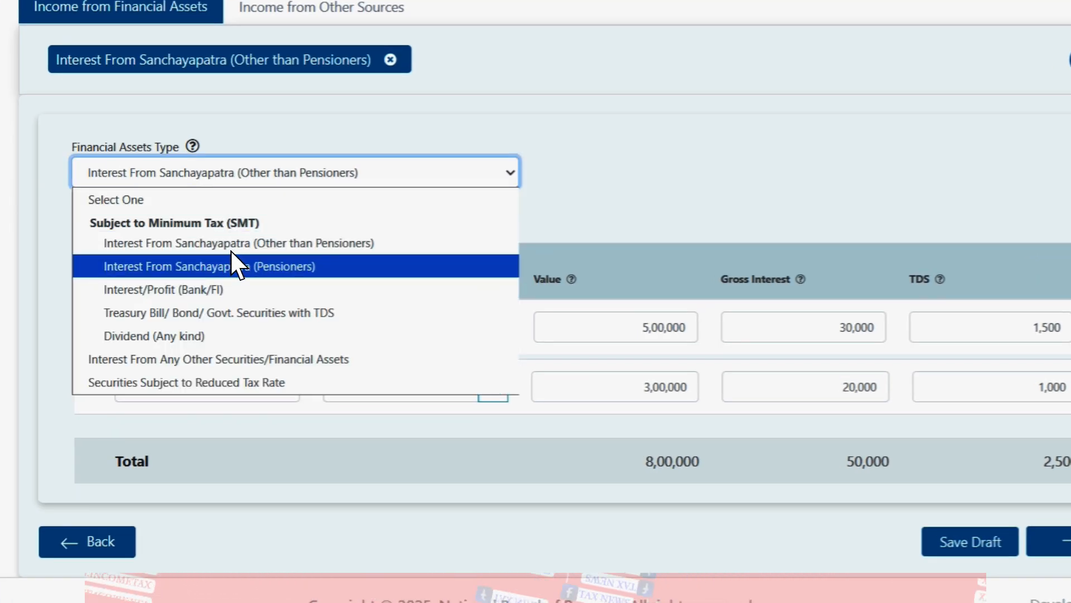
left_click(244, 257)
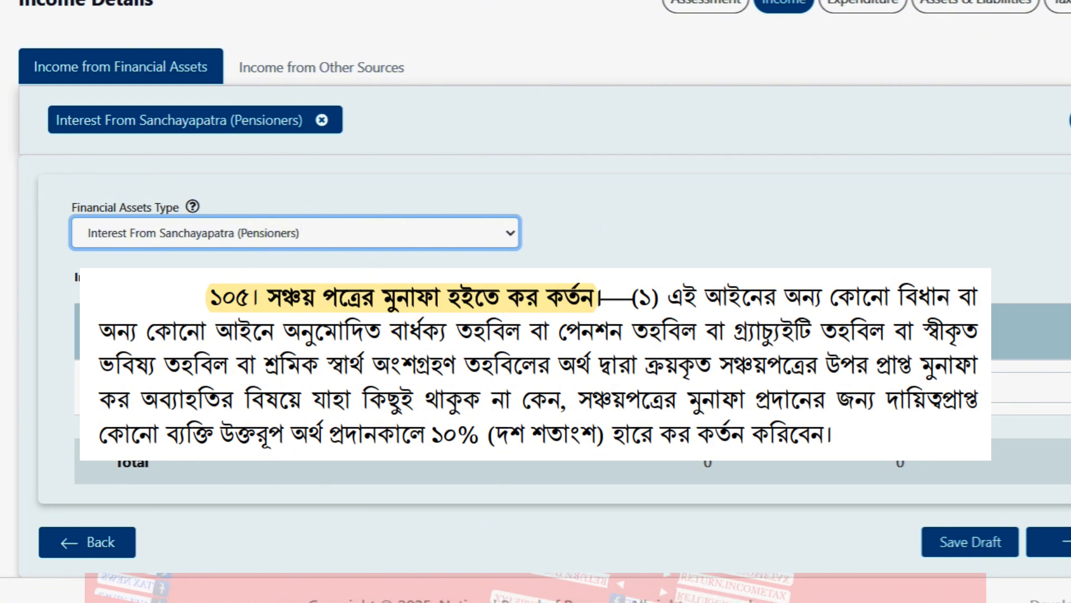
left_click(335, 387)
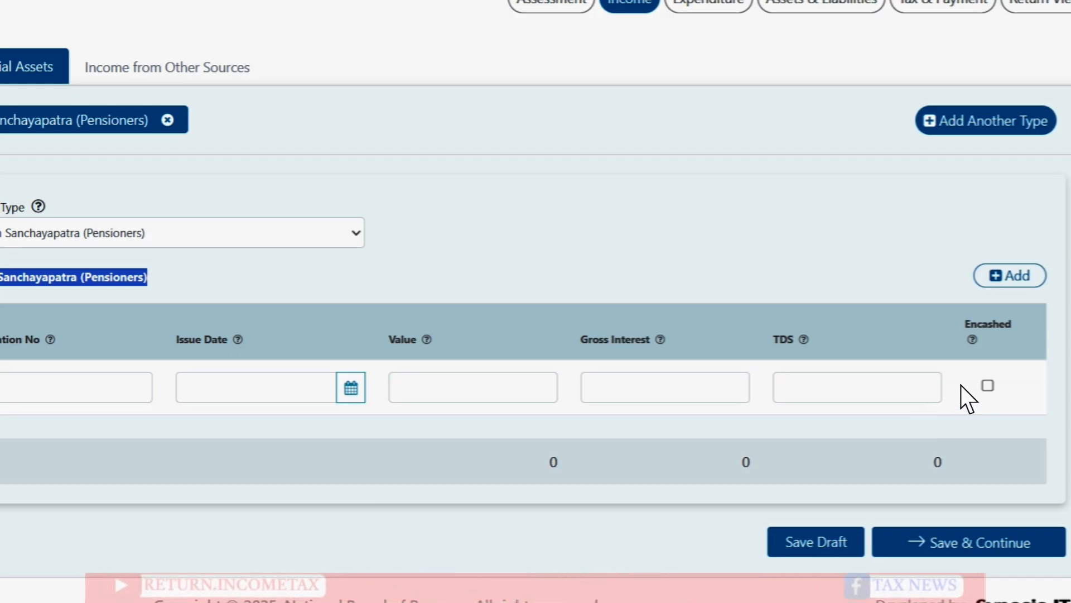
left_click(701, 293)
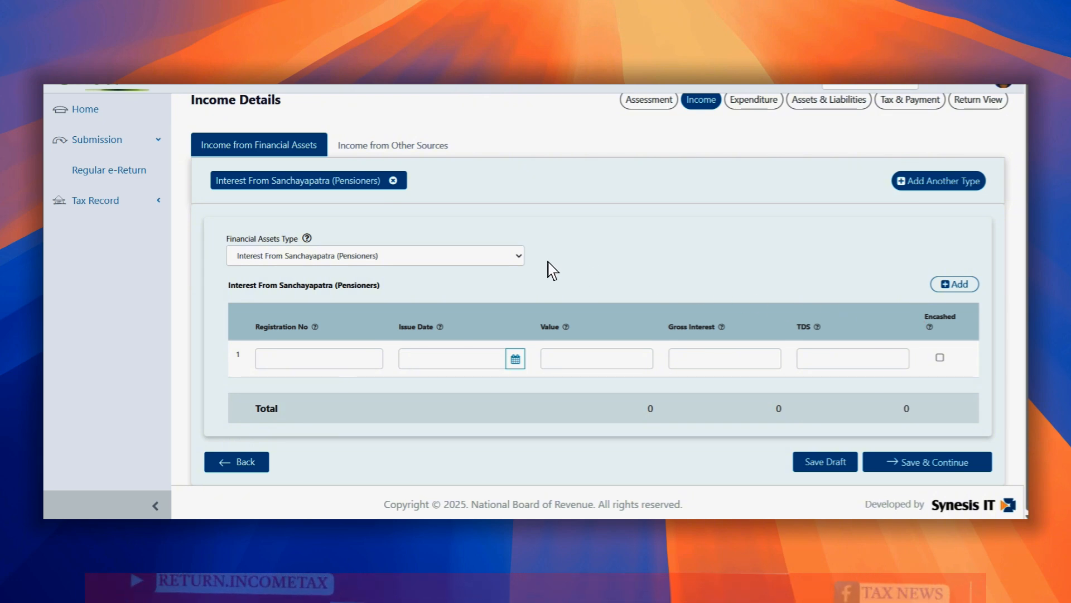
left_click(516, 256)
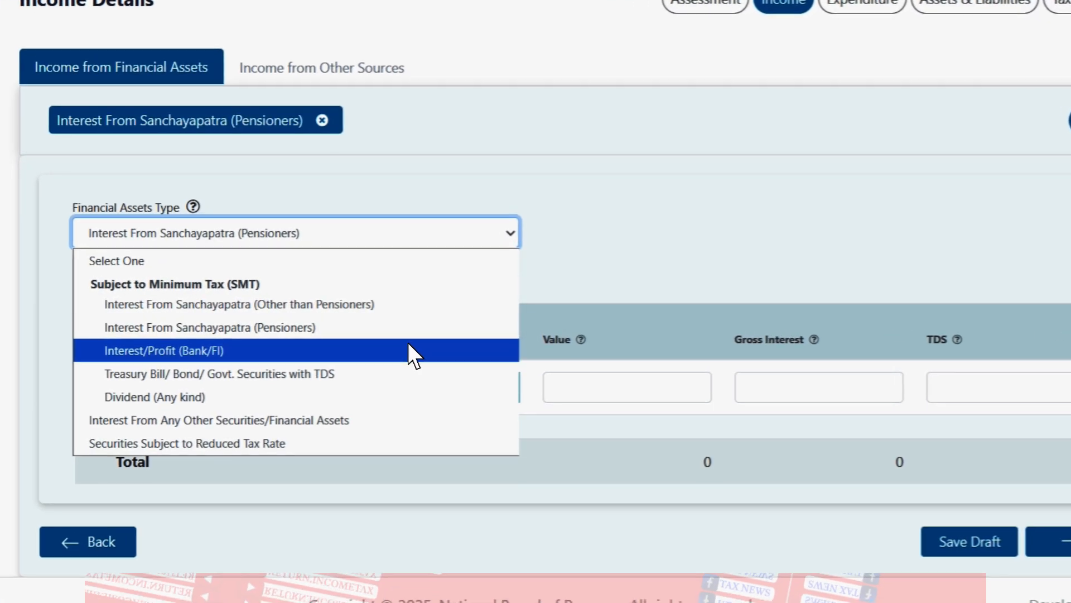
Step: Set the financial asset type to Interest/Profit (Bank/FI) to show the bank interest table
left_click(409, 345)
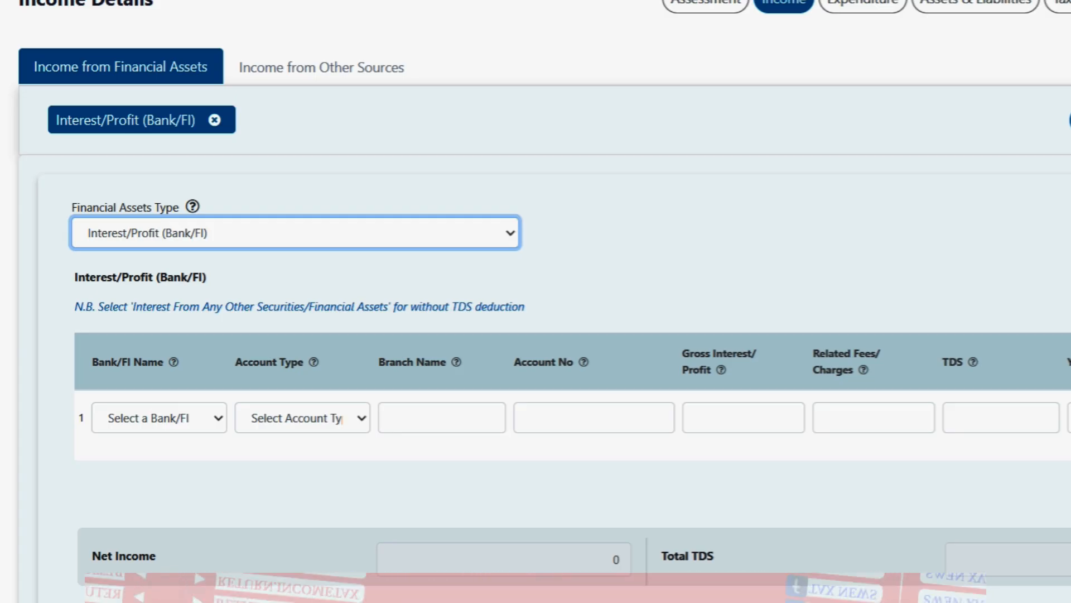
scroll(535, 301, "down", 1)
scroll(535, 301, "up", 1)
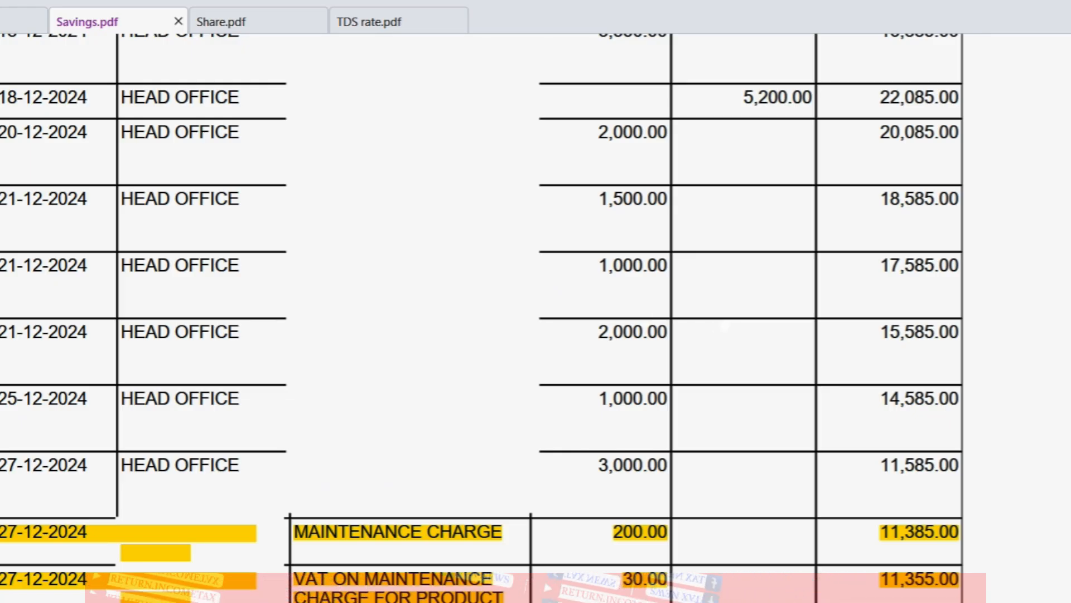
Step: Review Savings.pdf's highlighted charge, interest and TDS rows, then return to the tax form
scroll(724, 327, "down", 5)
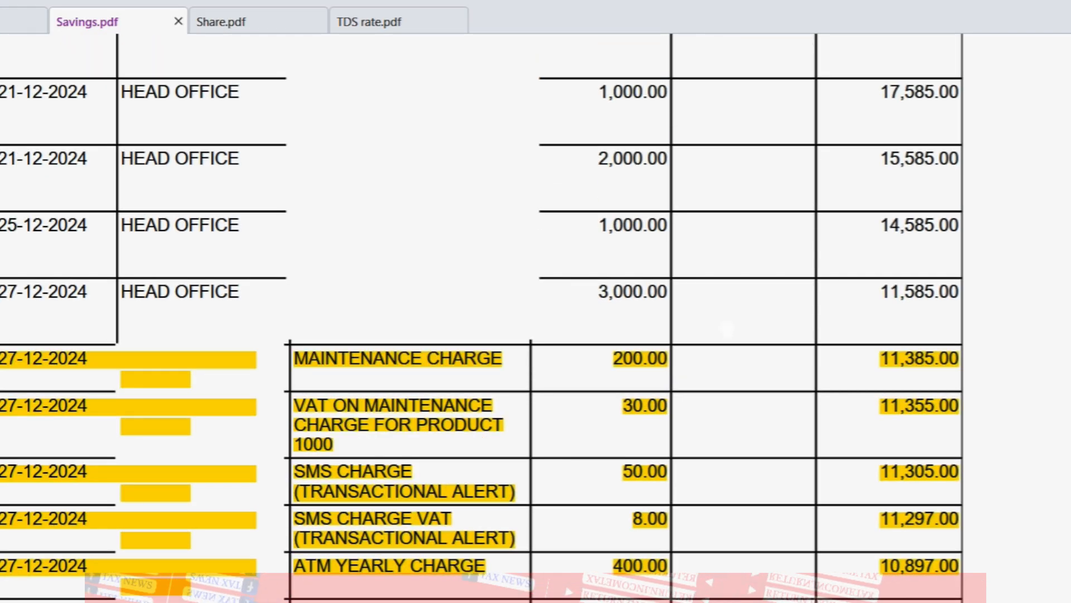
scroll(727, 328, "down", 2)
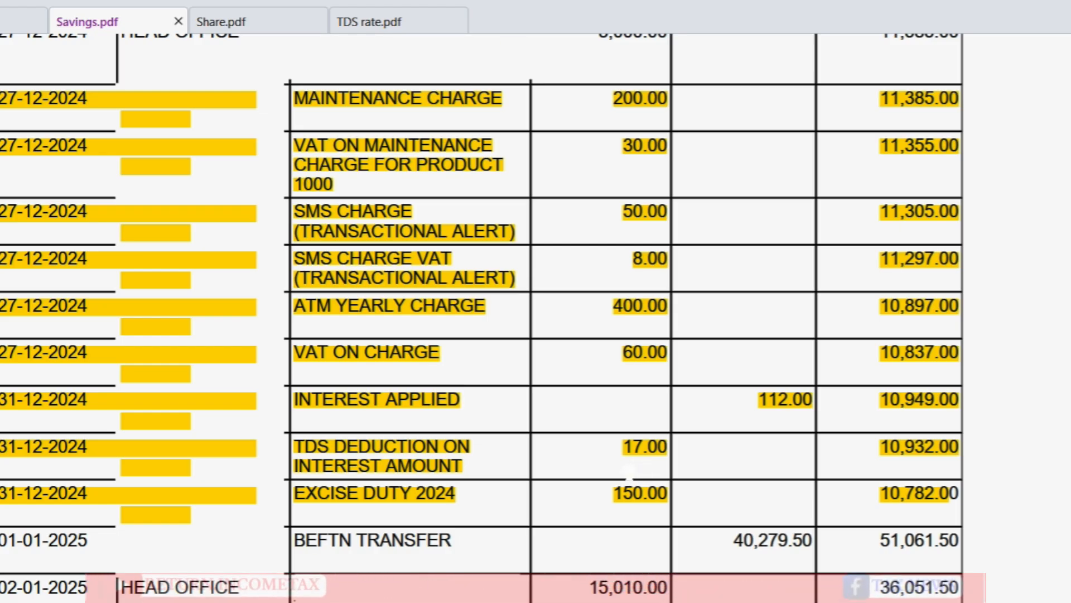
scroll(624, 472, "up", 1)
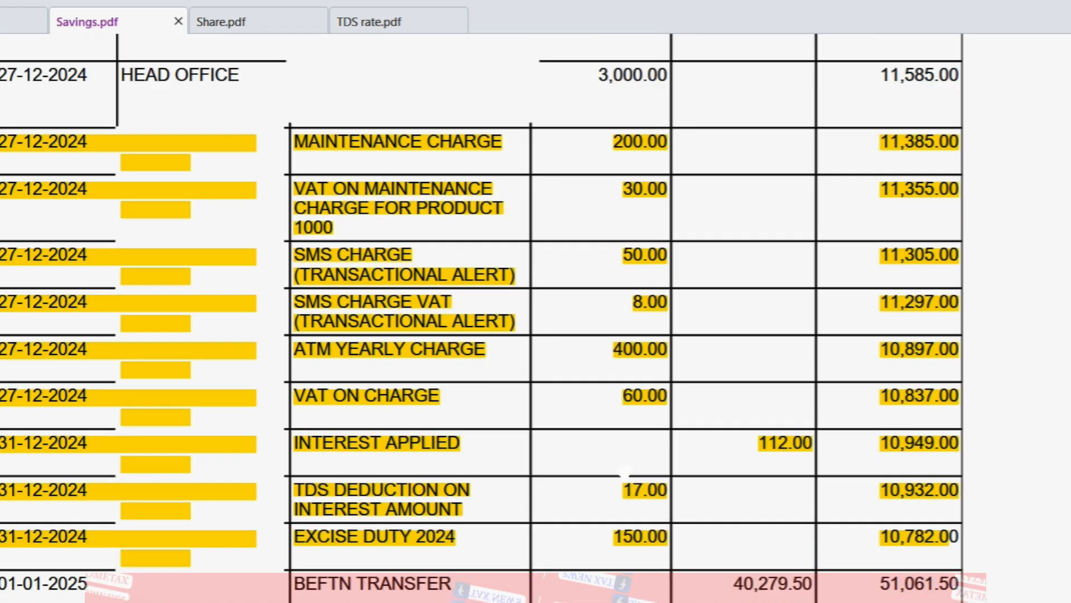
scroll(623, 474, "up", 1)
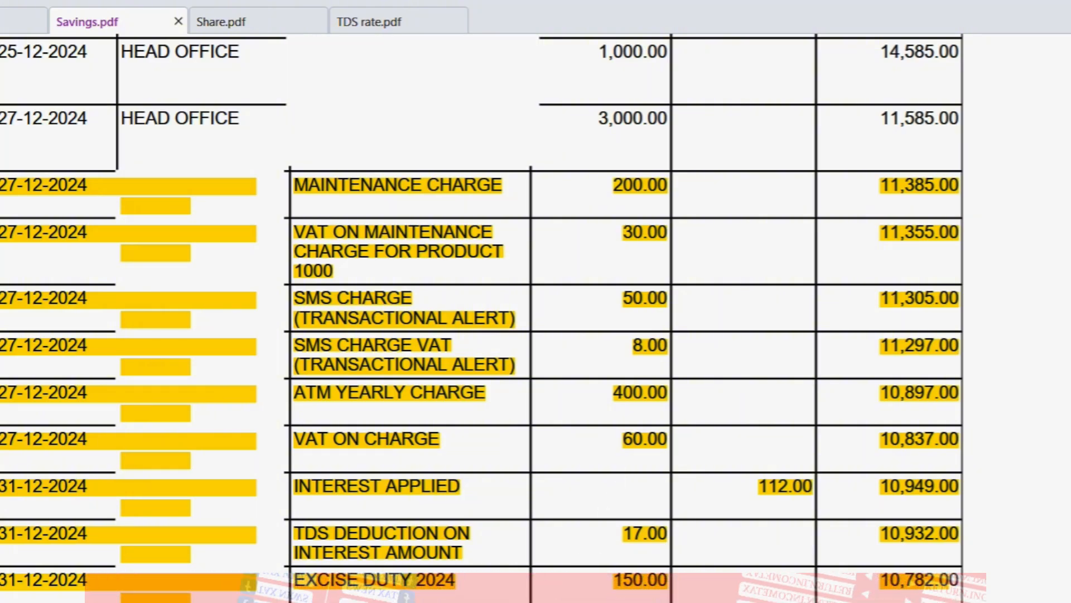
key("alt+Tab")
Step: Highlight the Related Fees/Charges column heading, then bring Savings.pdf back up
double_click(680, 333)
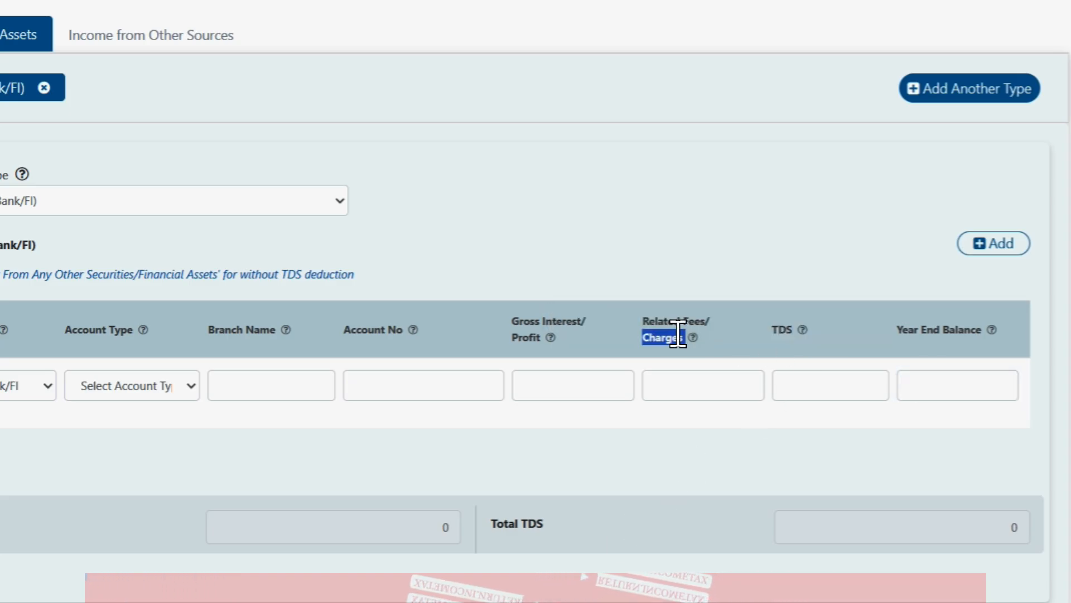
triple_click(668, 319)
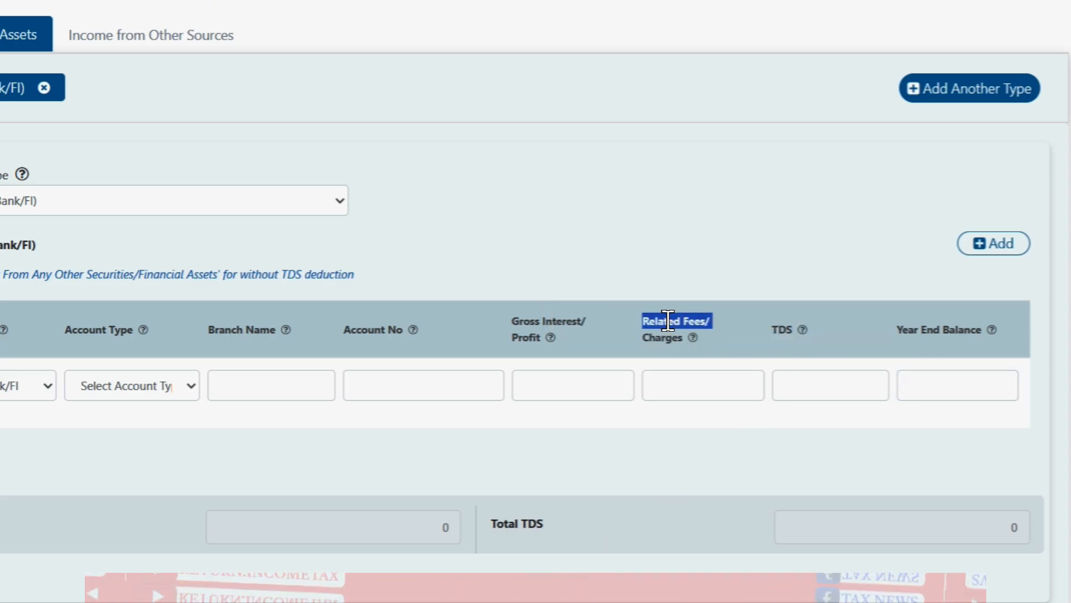
left_click(646, 355)
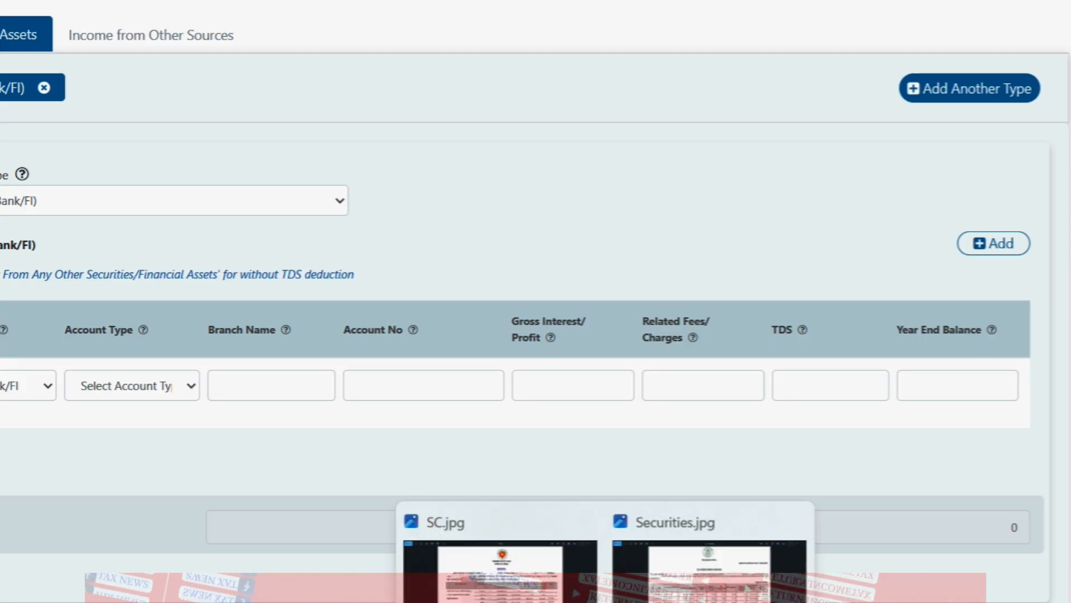
left_click(419, 599)
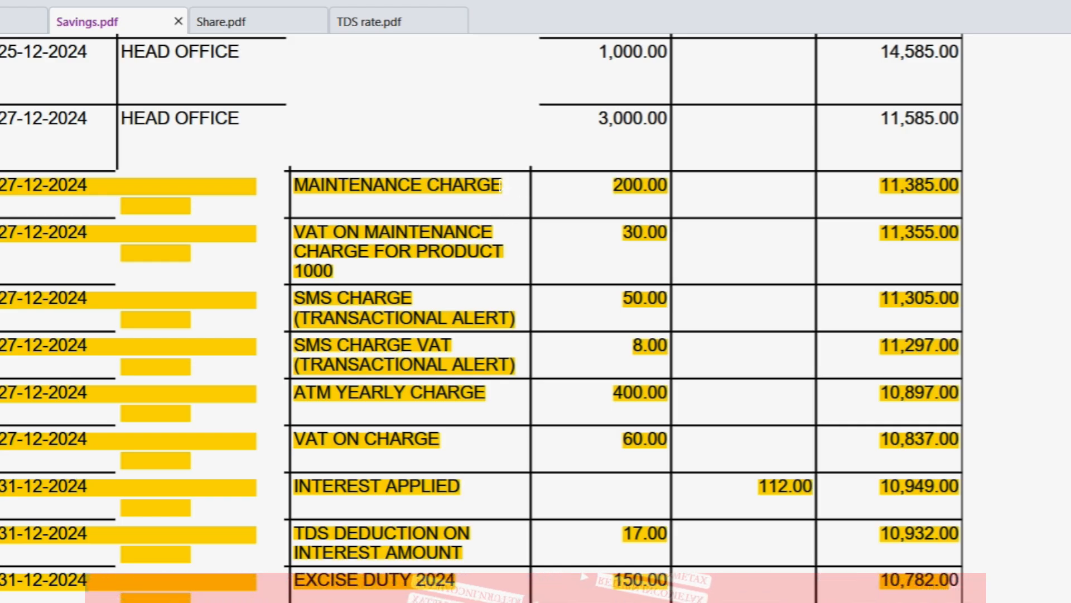
Step: Inspect the highlighted maintenance, VAT and SMS charge entries in Savings.pdf
left_click(497, 186)
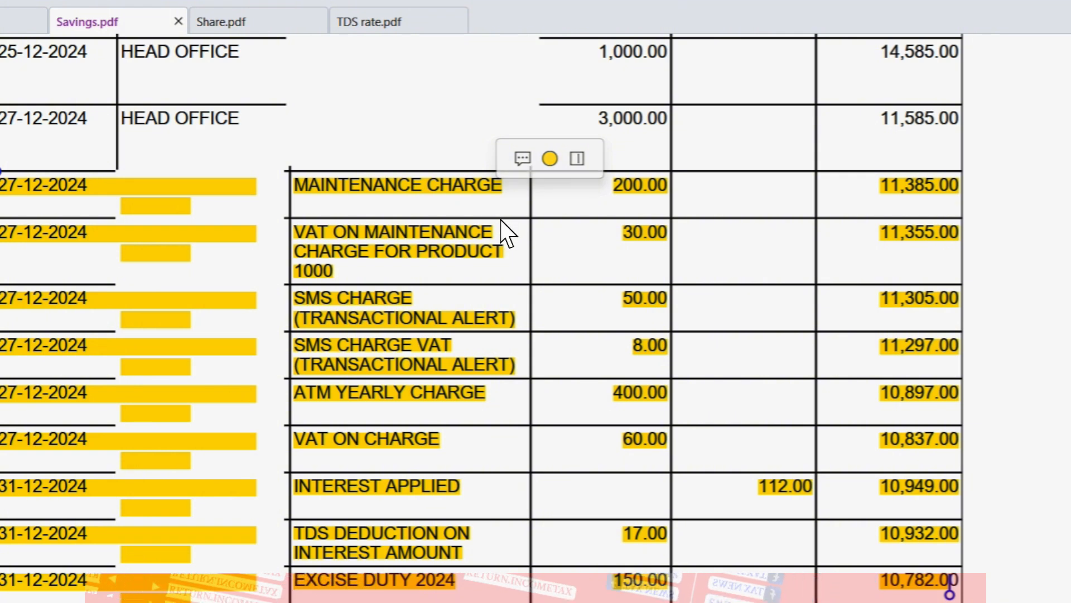
mouse_move(475, 236)
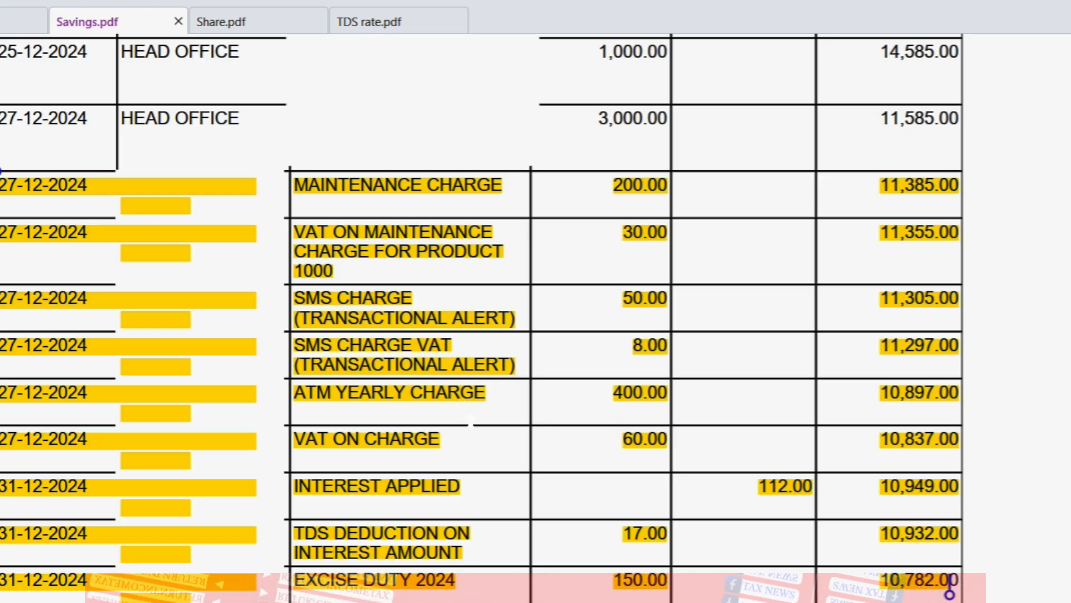
scroll(471, 421, "down", 1)
scroll(471, 422, "down", 1)
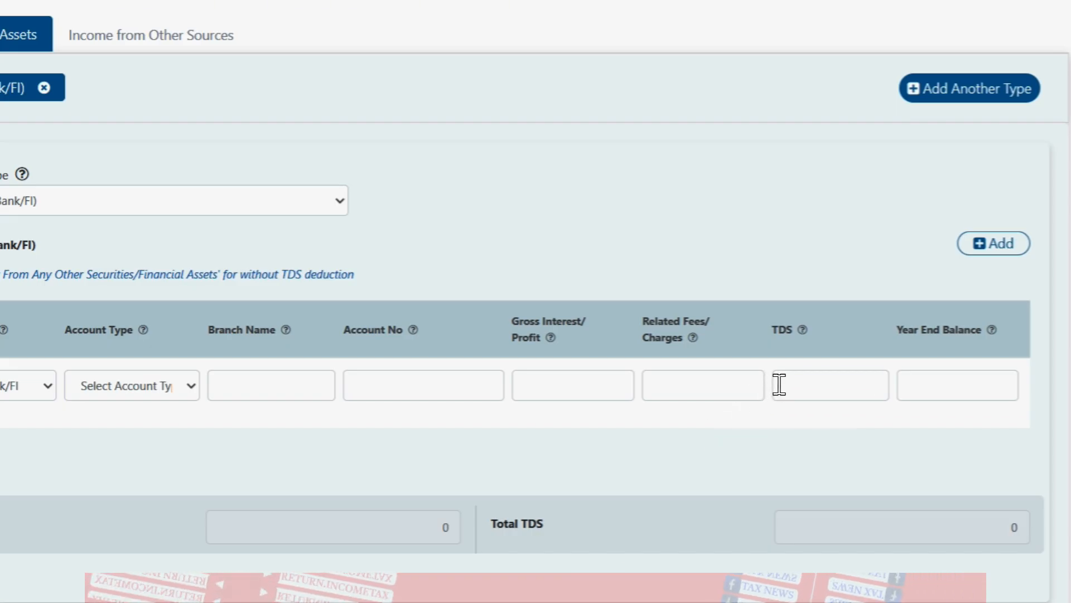
Step: Point out the TDS and Related Fees/Charges fields in the bank interest row
left_click(779, 384)
left_click(714, 385)
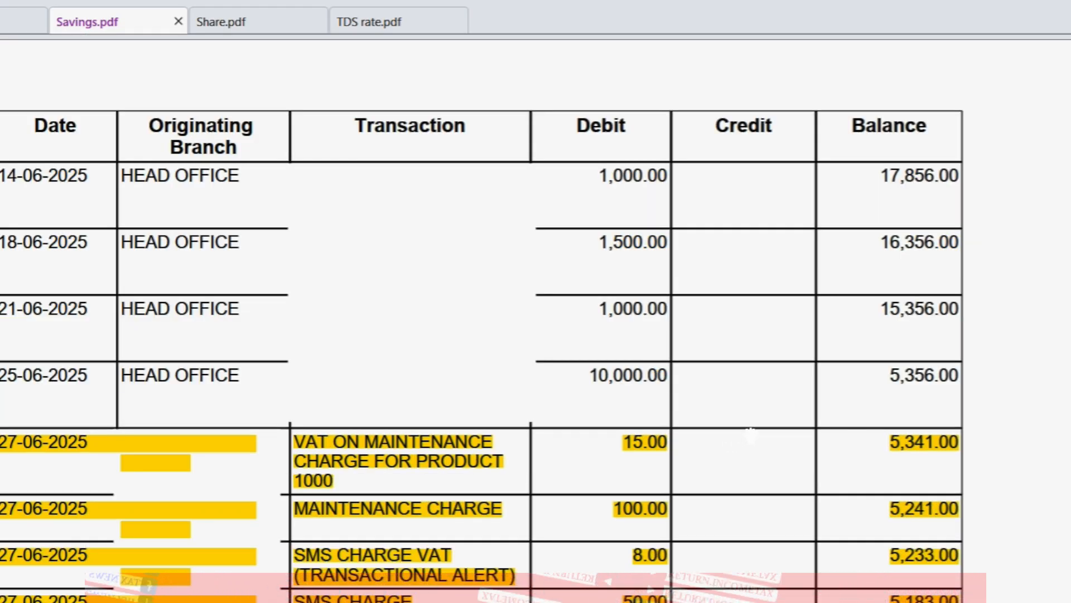
Step: Scroll to the end of Savings.pdf and select the 5,279.00 closing balance
scroll(750, 436, "down", 6)
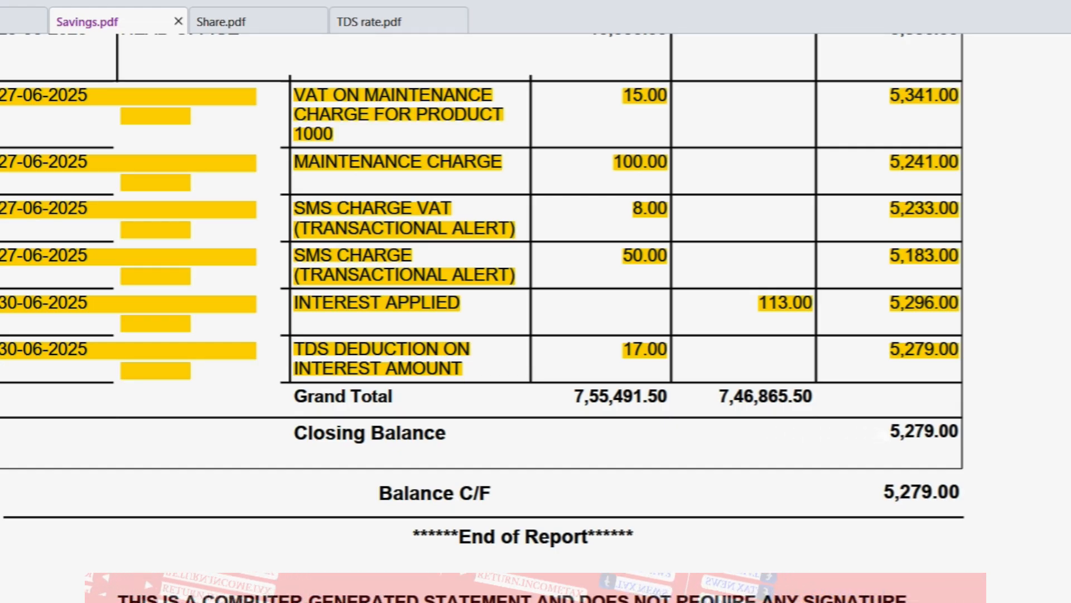
left_click_drag(887, 433, 966, 430)
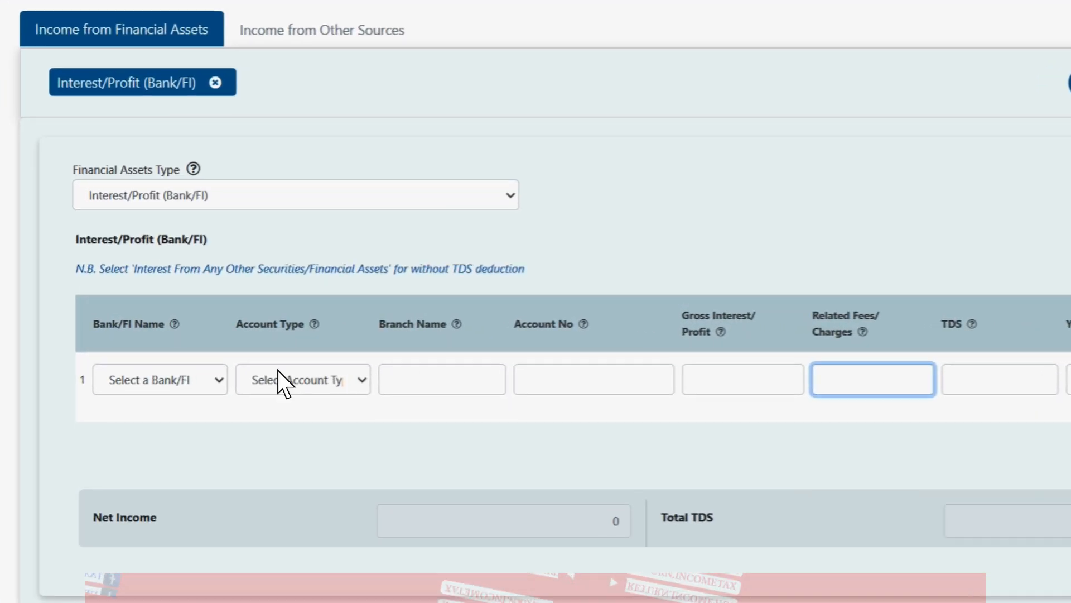
Step: Fill the first bank interest row with Sonali Bank PLC, Savings/SND/Others account type and Mirpur branch
left_click(217, 372)
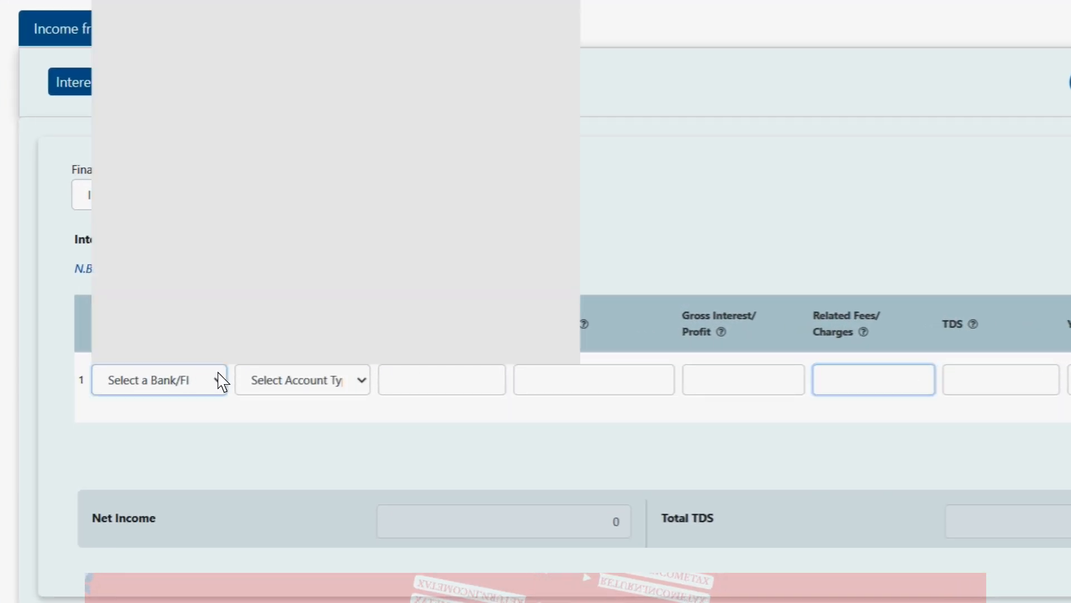
type("so")
key("Return")
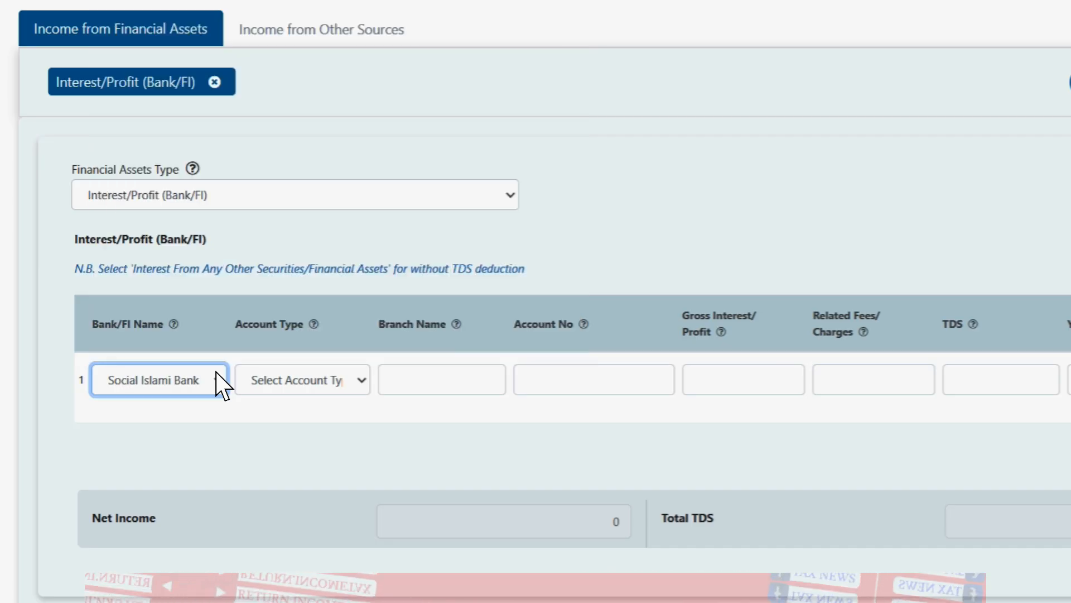
key("Down")
key("Tab")
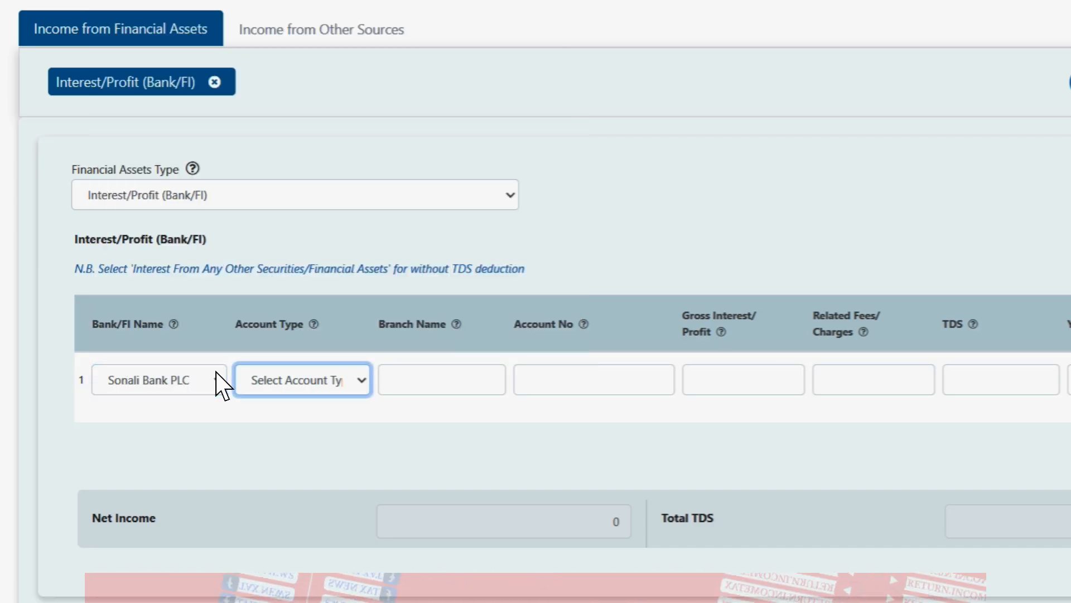
key("Down")
key("Tab")
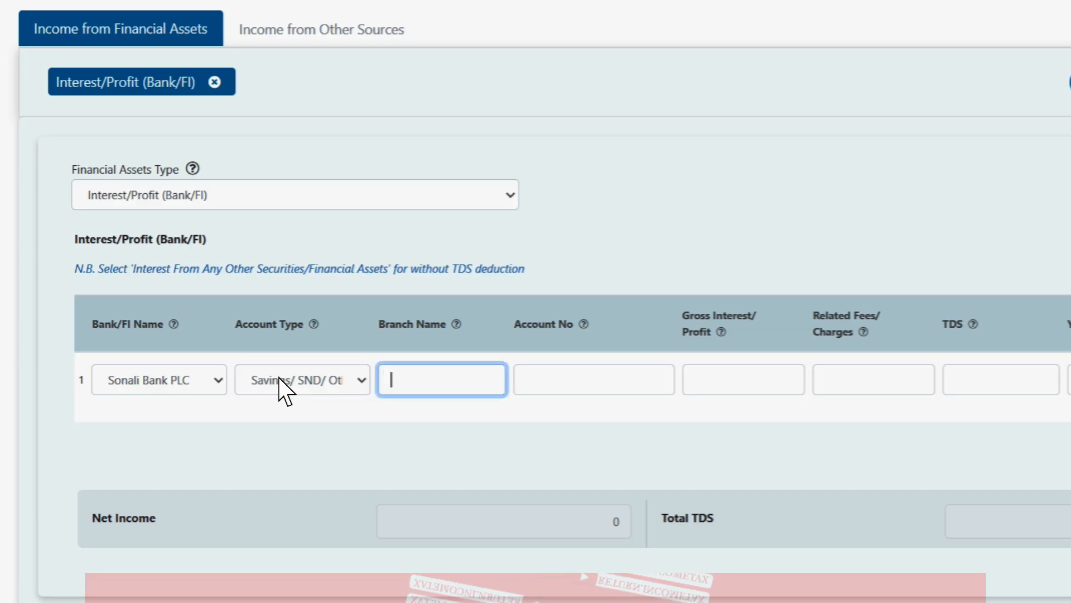
type("mIR")
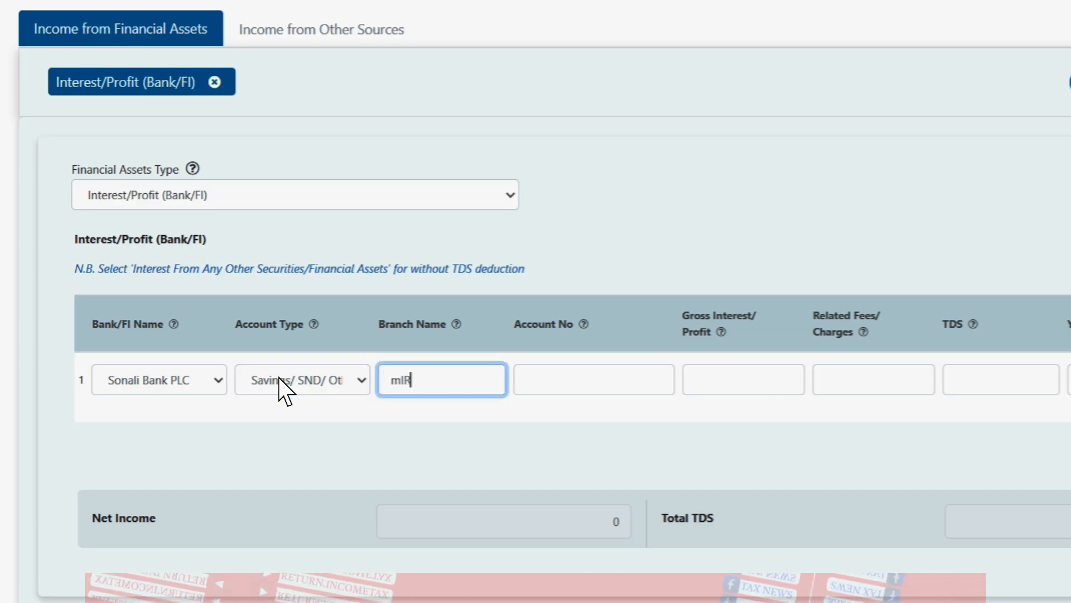
key("BackSpace")
key("BackSpace")
key("BackSpace")
key("BackSpace")
key("BackSpace")
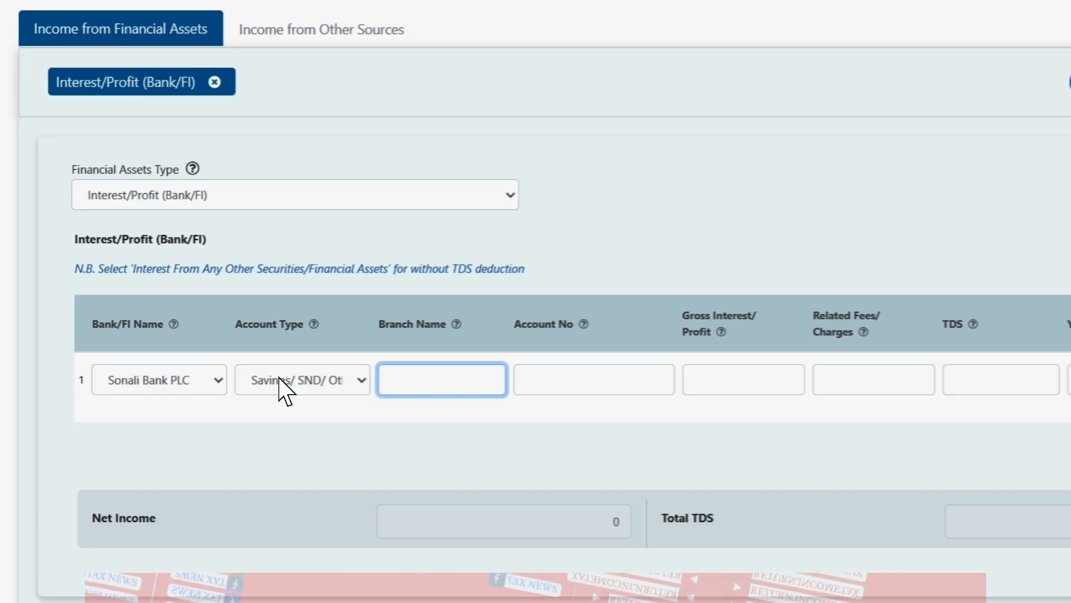
key("Tab")
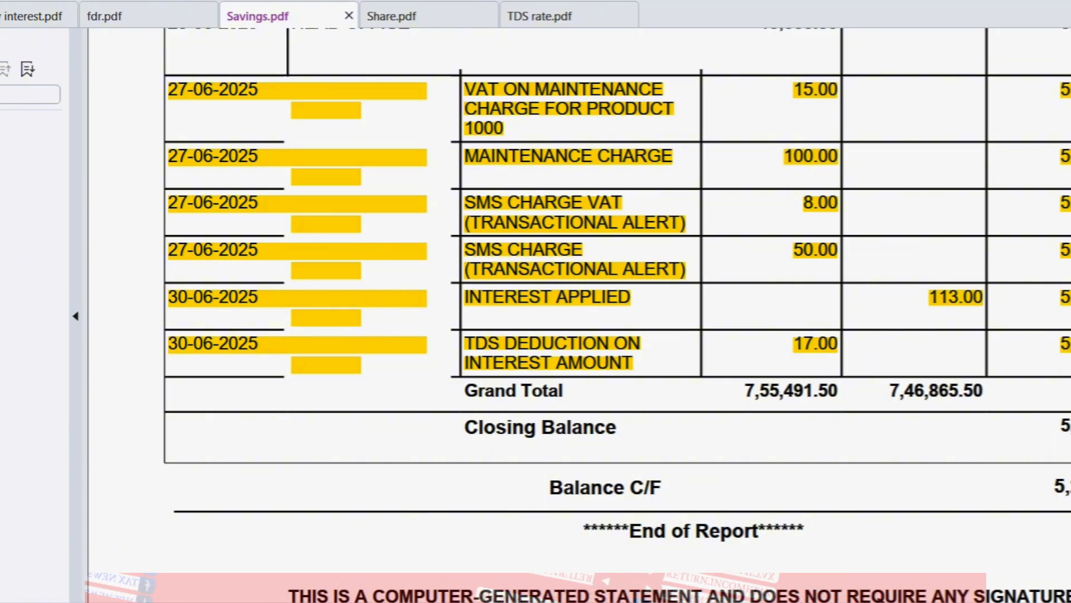
key("Home")
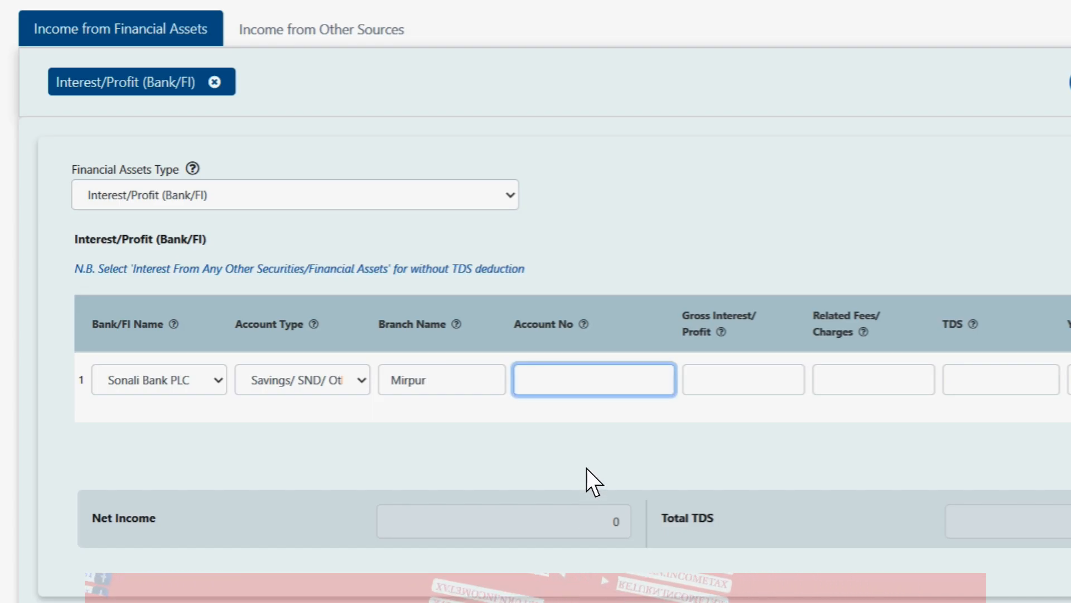
Step: Fill the Sonali Bank row with its account number, 5,000 gross interest, 500 fees, 500 TDS and 10,000 year-end balance
type("123456789")
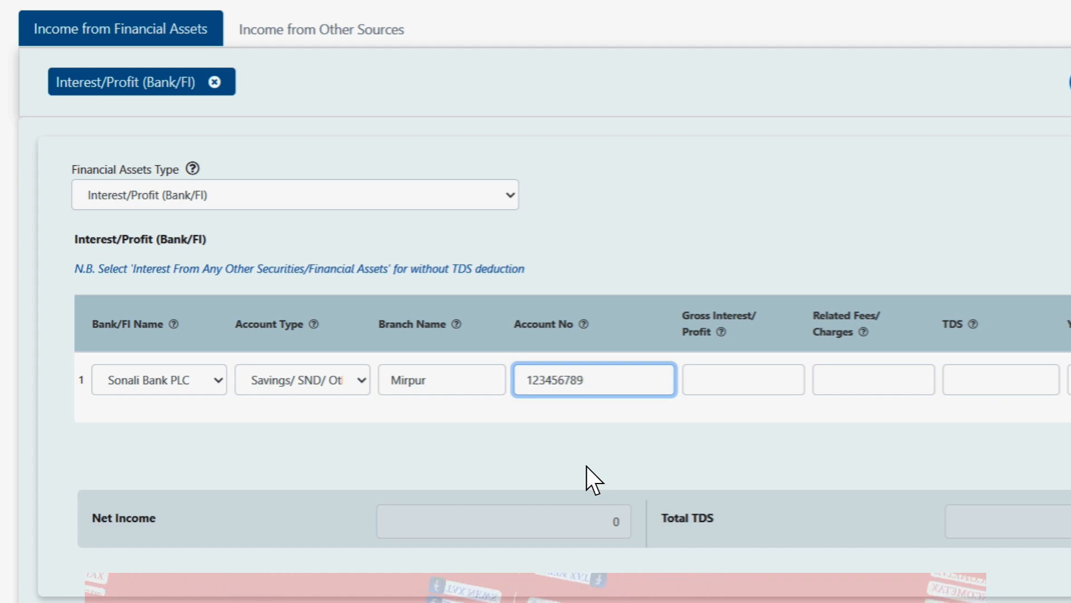
key("Tab")
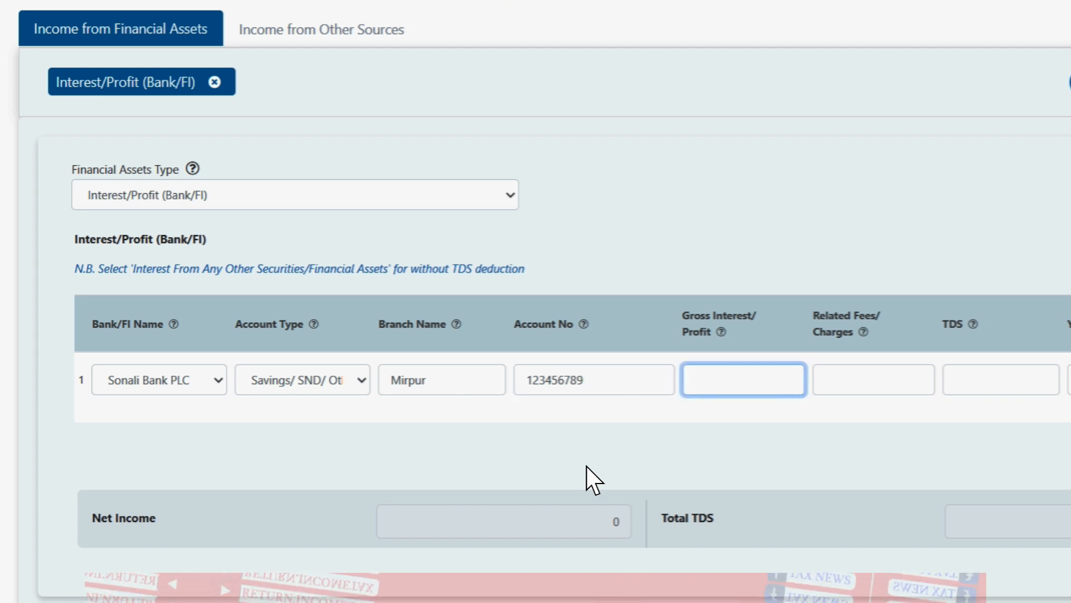
type("1")
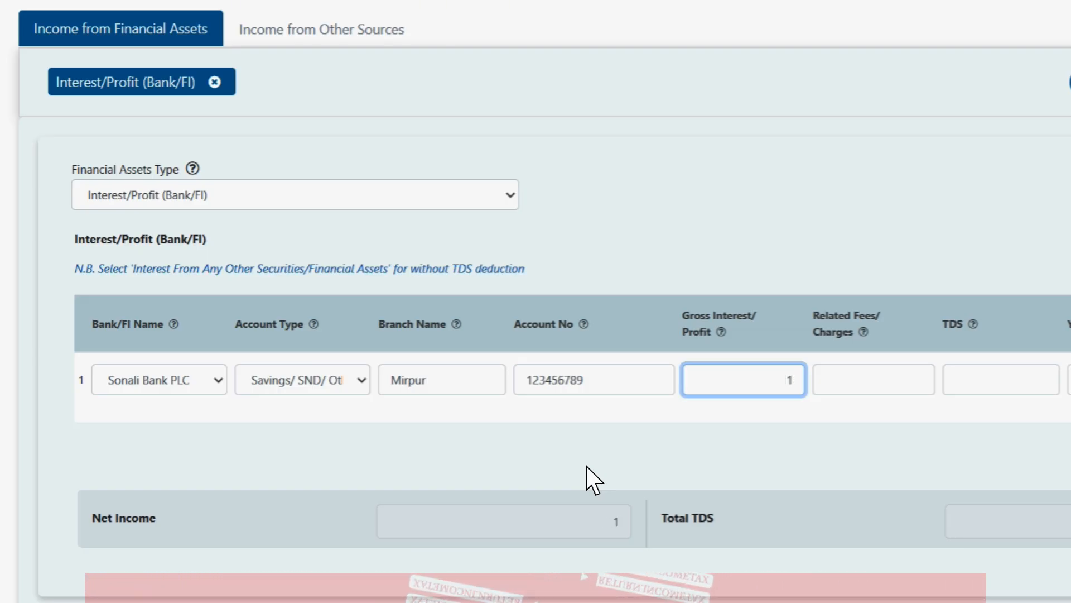
key("BackSpace")
type("5000")
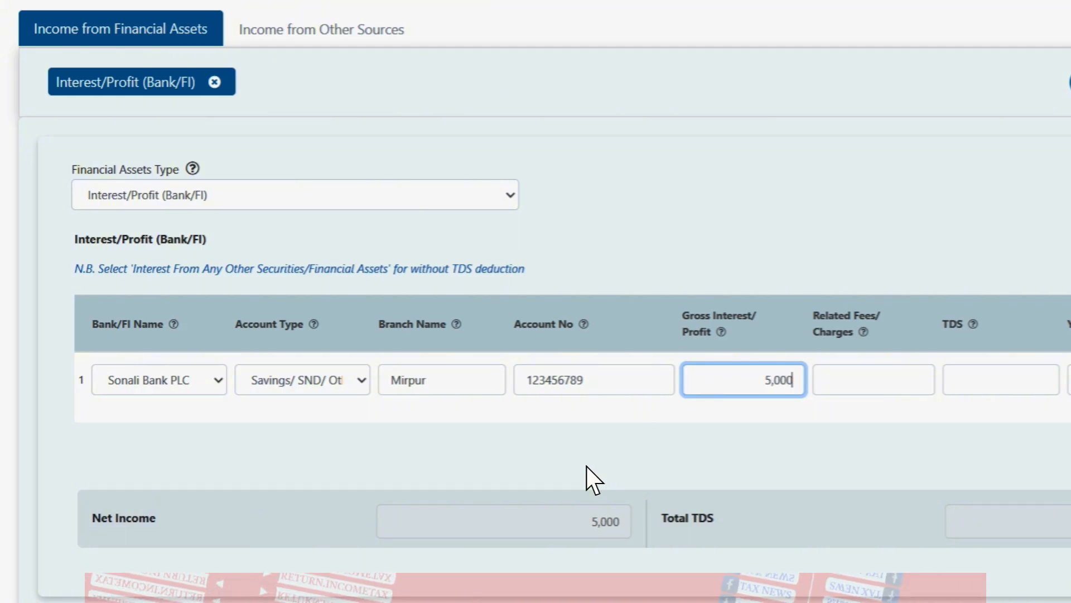
left_click(922, 369)
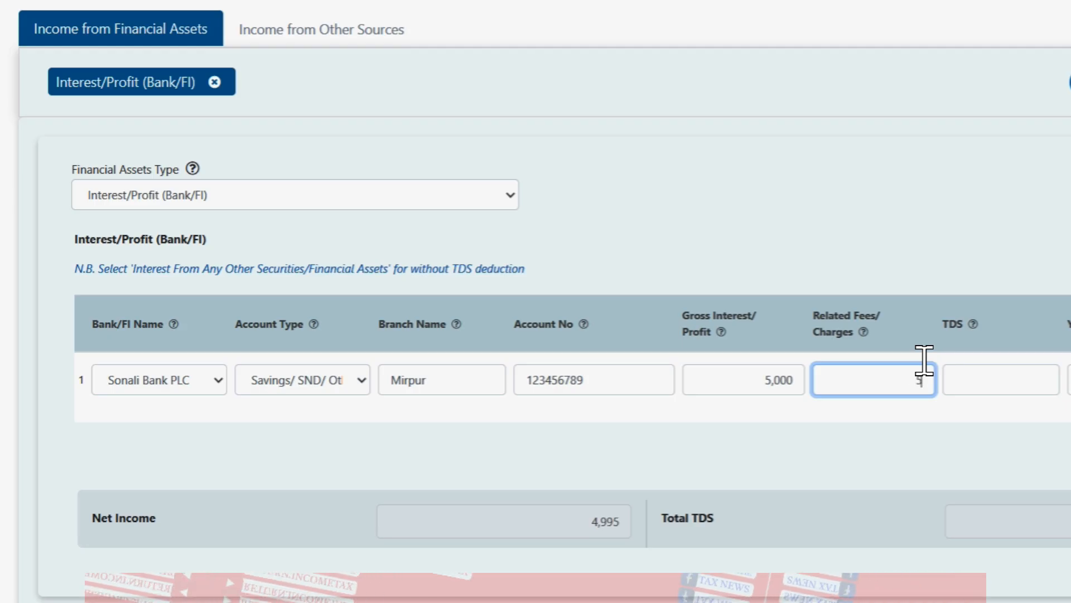
type("5,000")
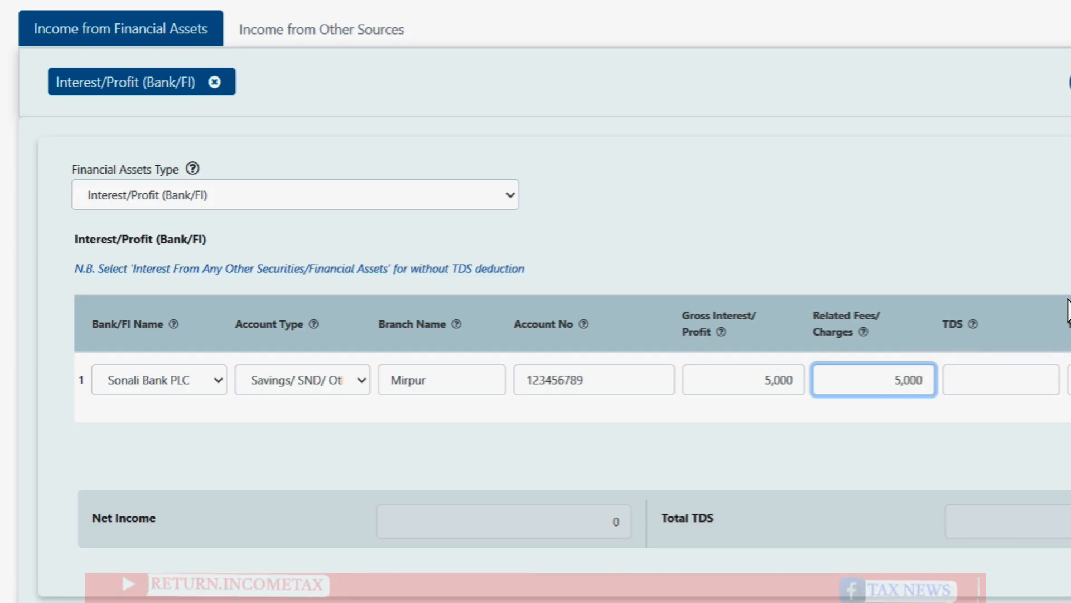
key("BackSpace")
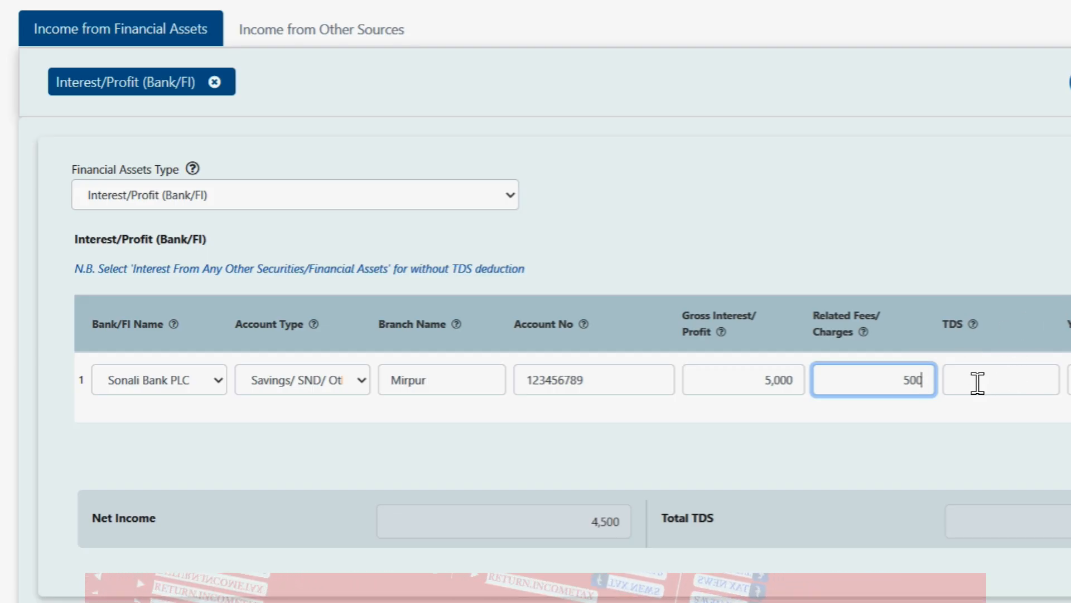
left_click(957, 382)
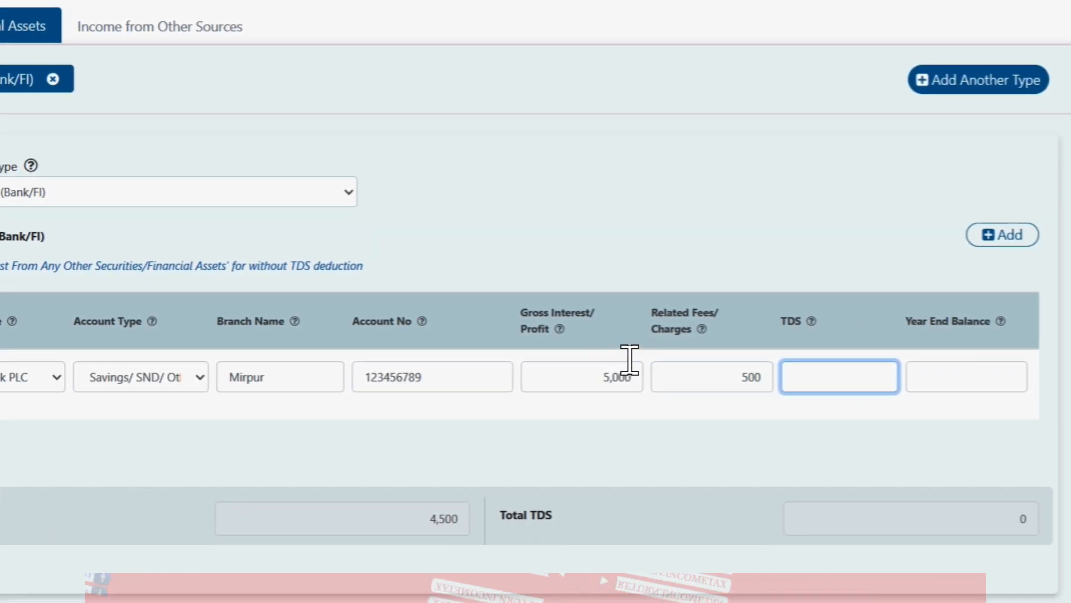
type("500")
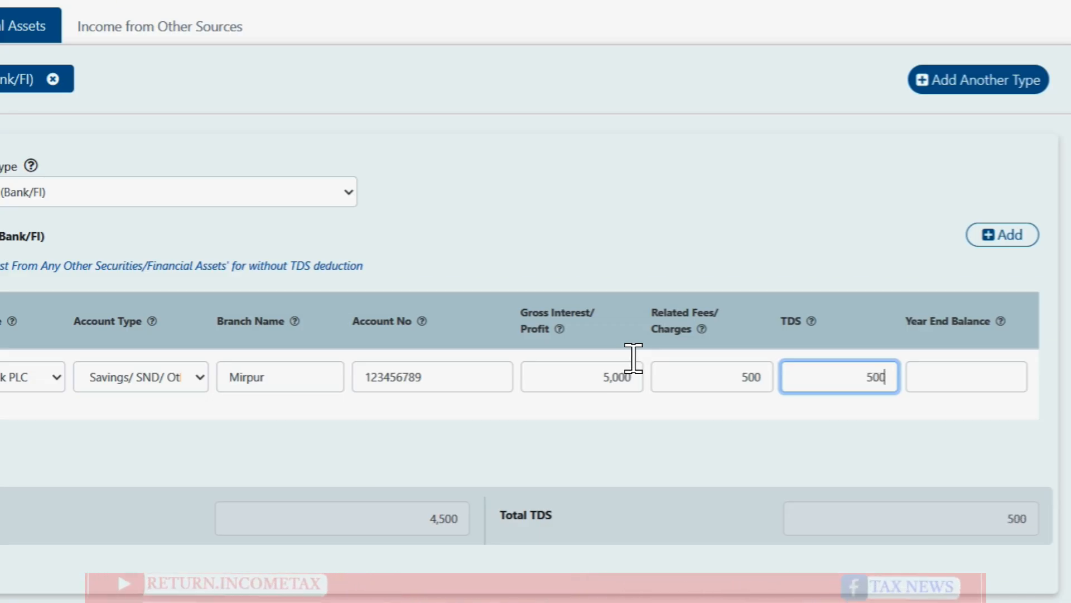
left_click(968, 366)
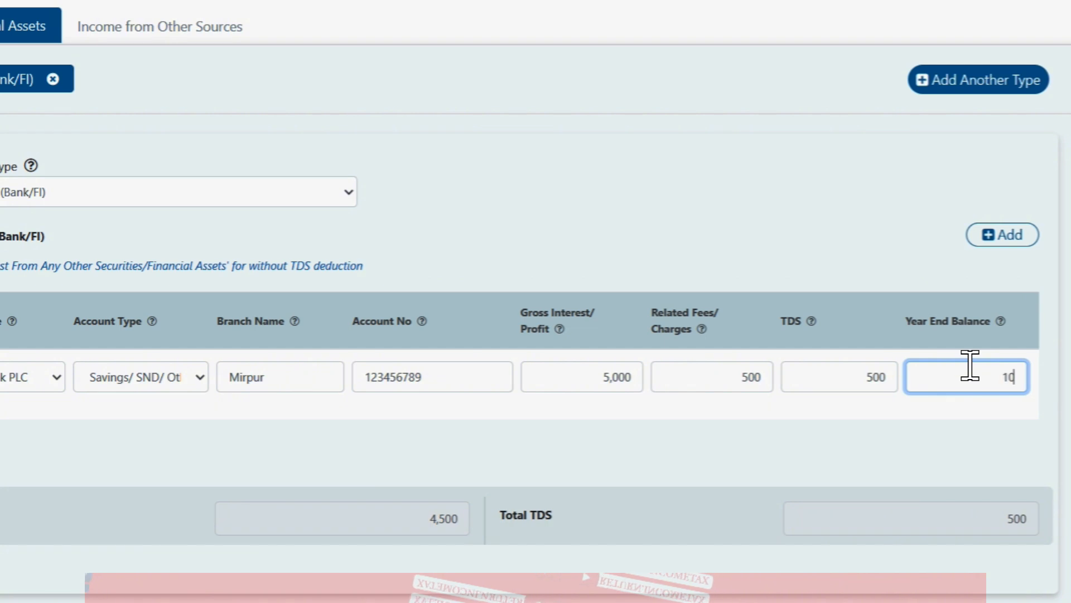
type("1,0000")
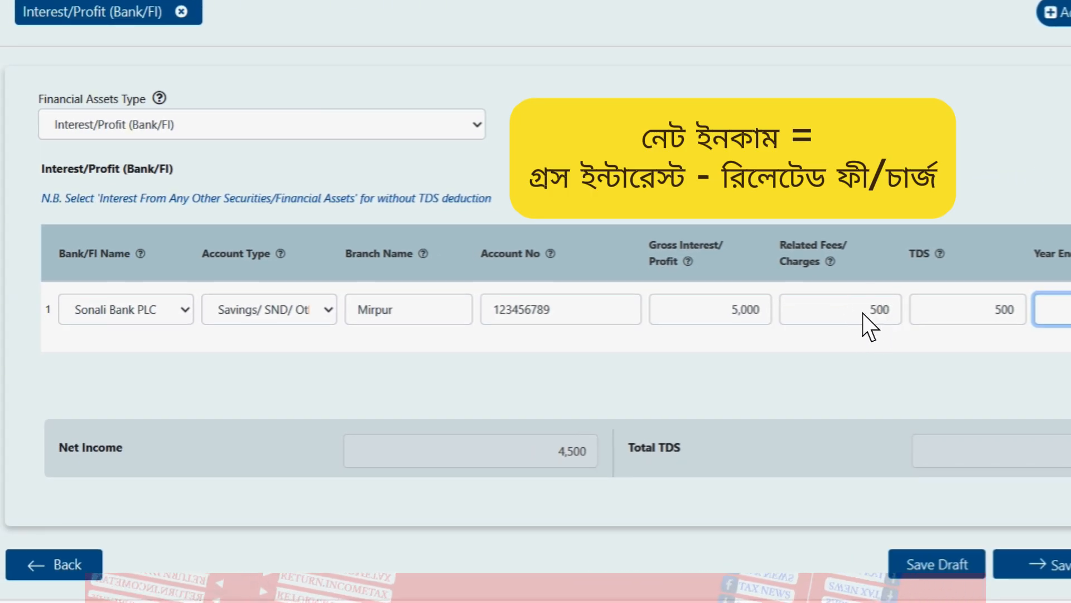
Step: Check the 4,500 net income and 500 total TDS, then save the bank interest entry as a draft
double_click(563, 451)
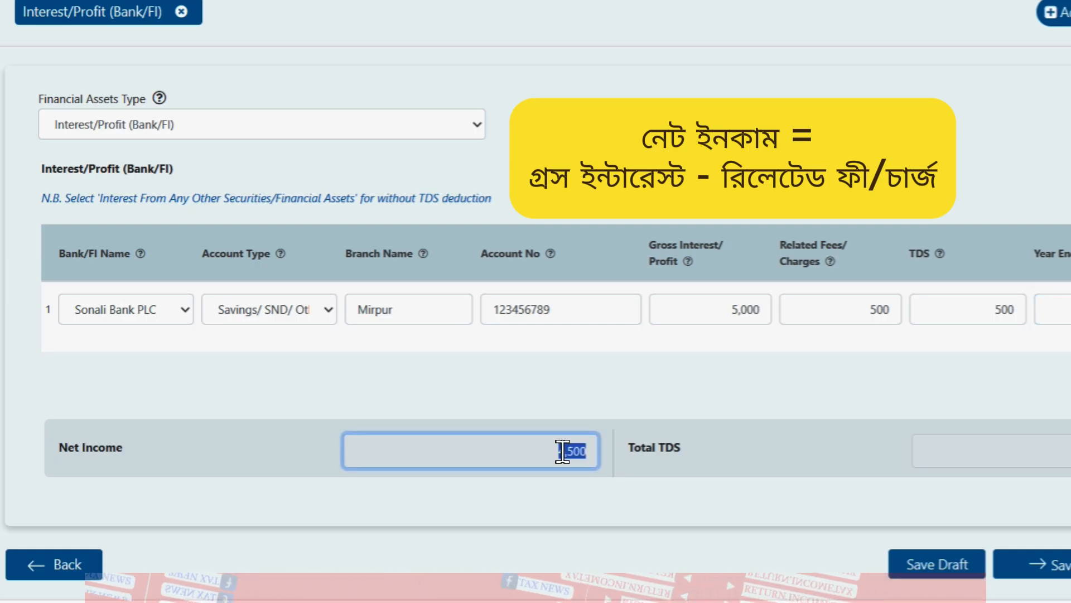
double_click(971, 441)
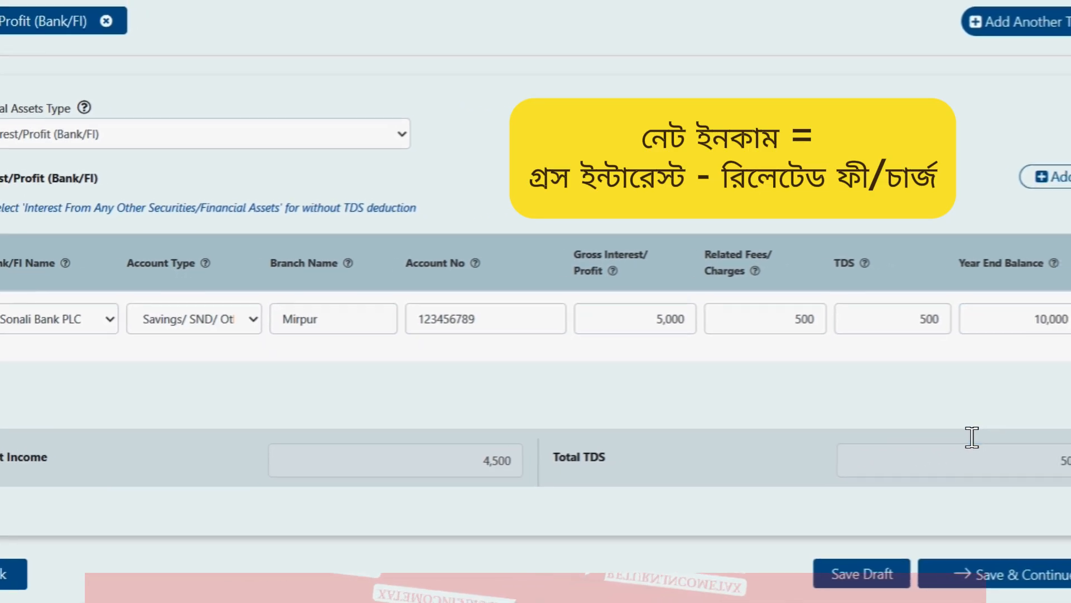
left_click(938, 440)
scroll(927, 467, "down", 1)
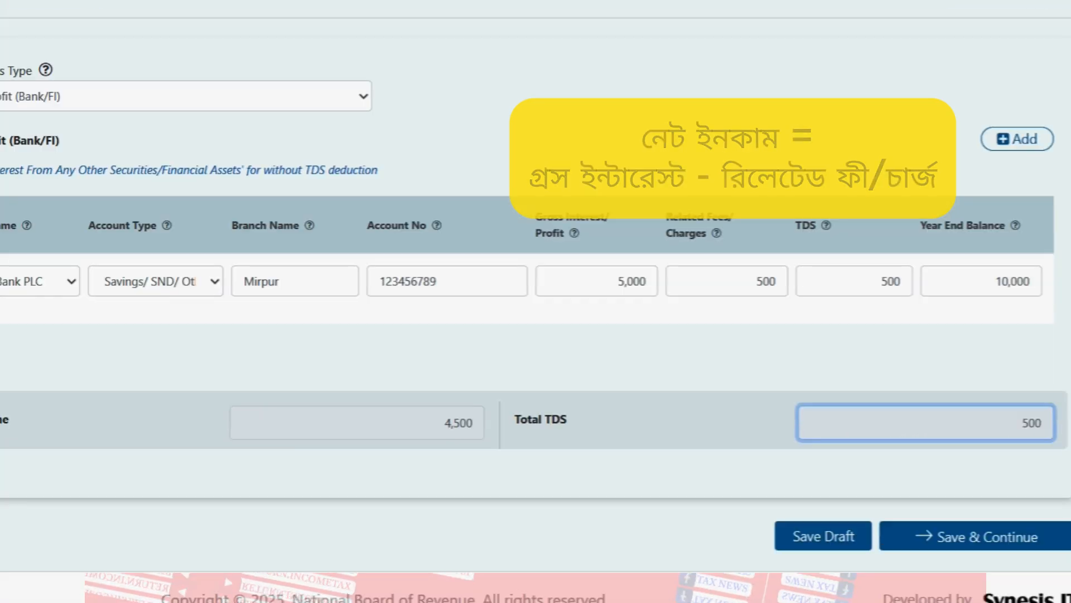
left_click(860, 509)
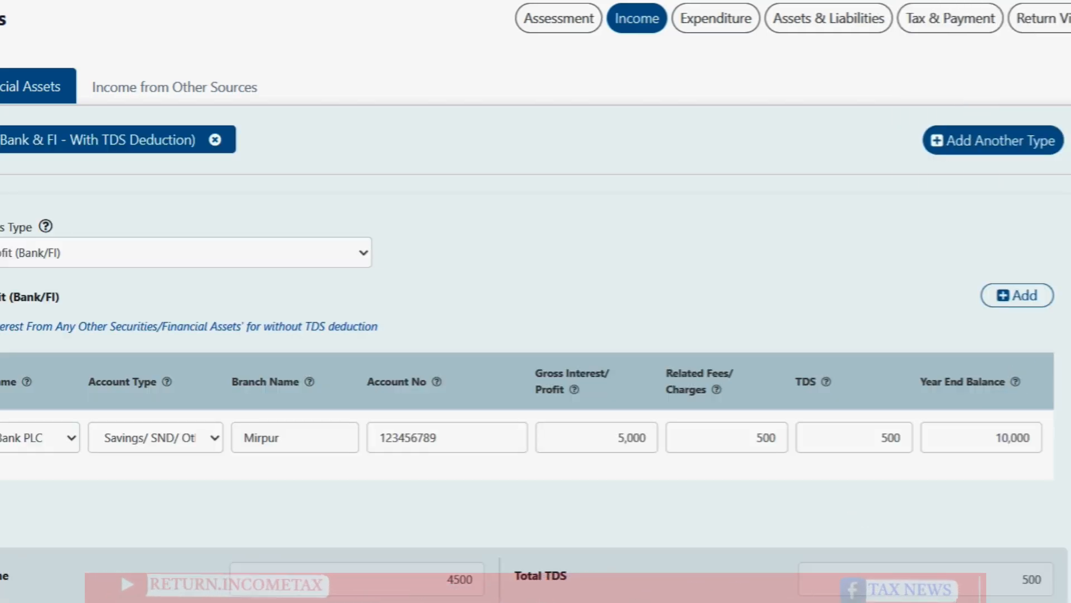
scroll(536, 302, "down", 2)
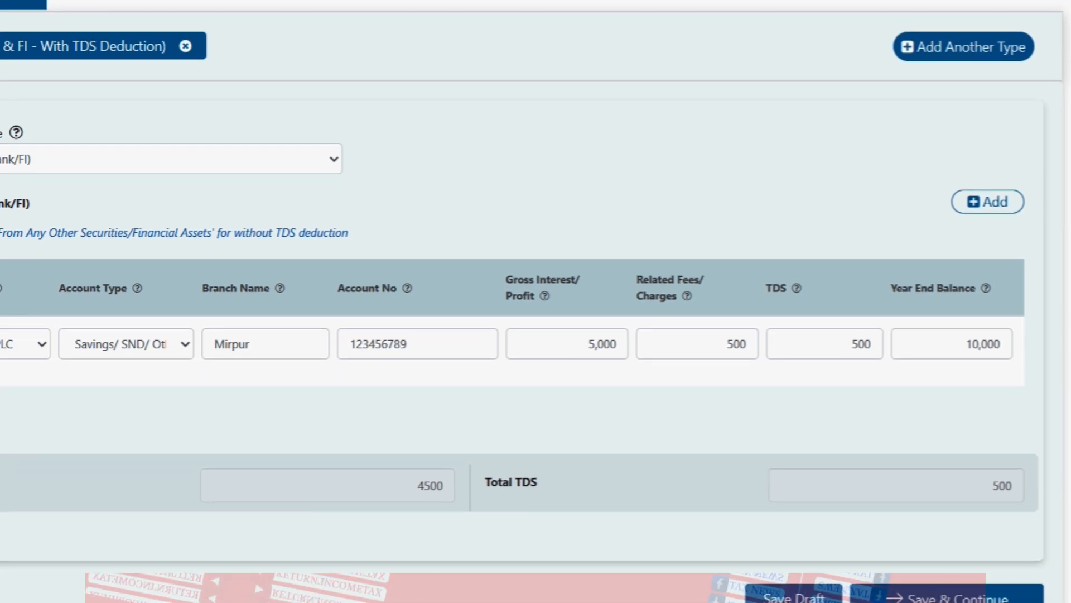
Step: Add a second interest row for a Sonali Bank PLC FDR/Term Deposit account
left_click(981, 206)
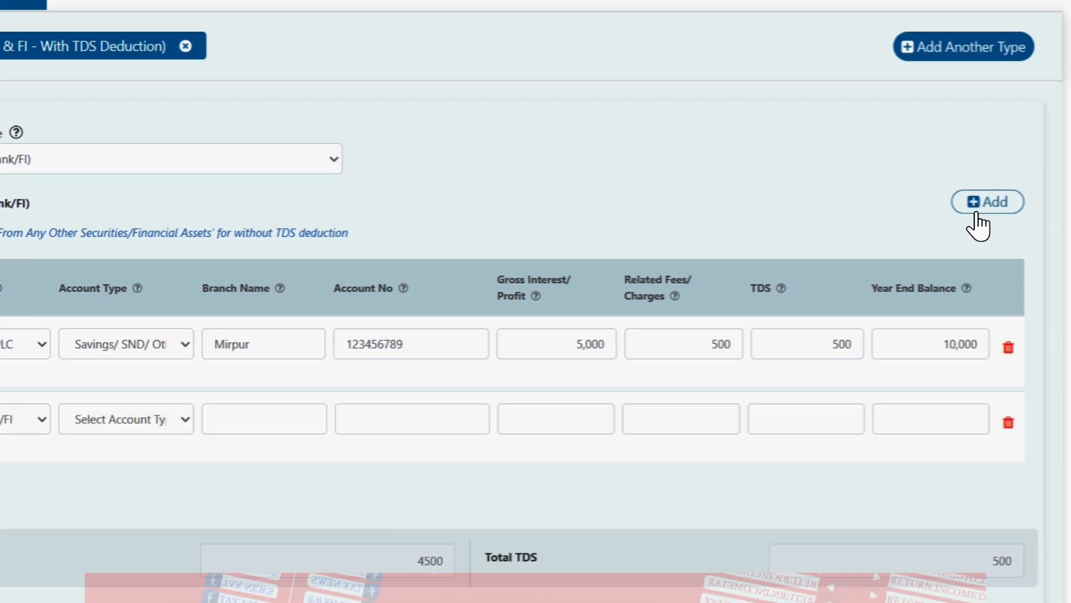
left_click(28, 422)
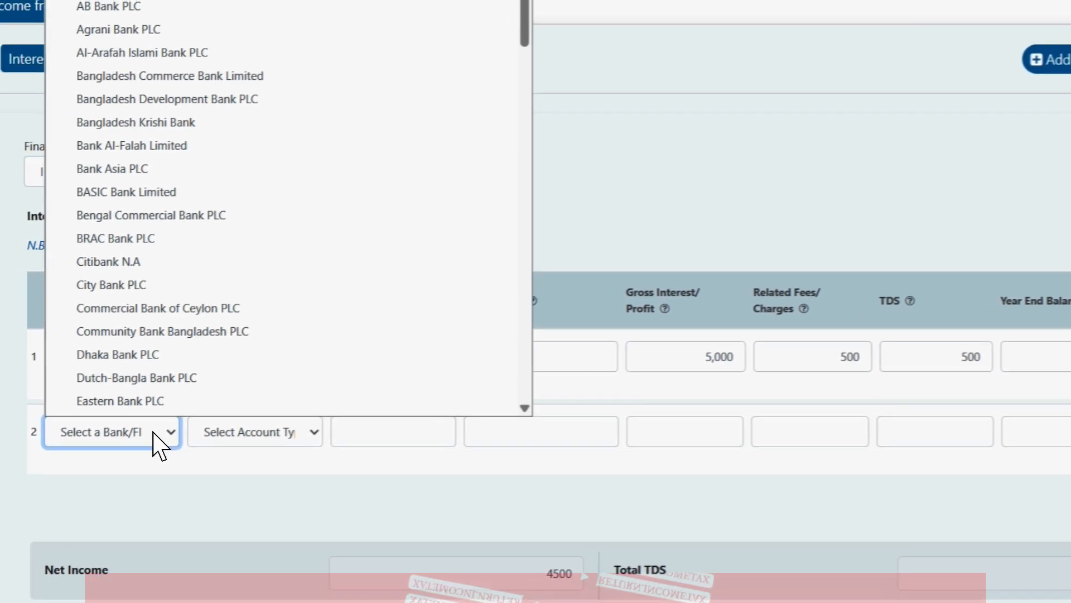
type("son")
key("Return")
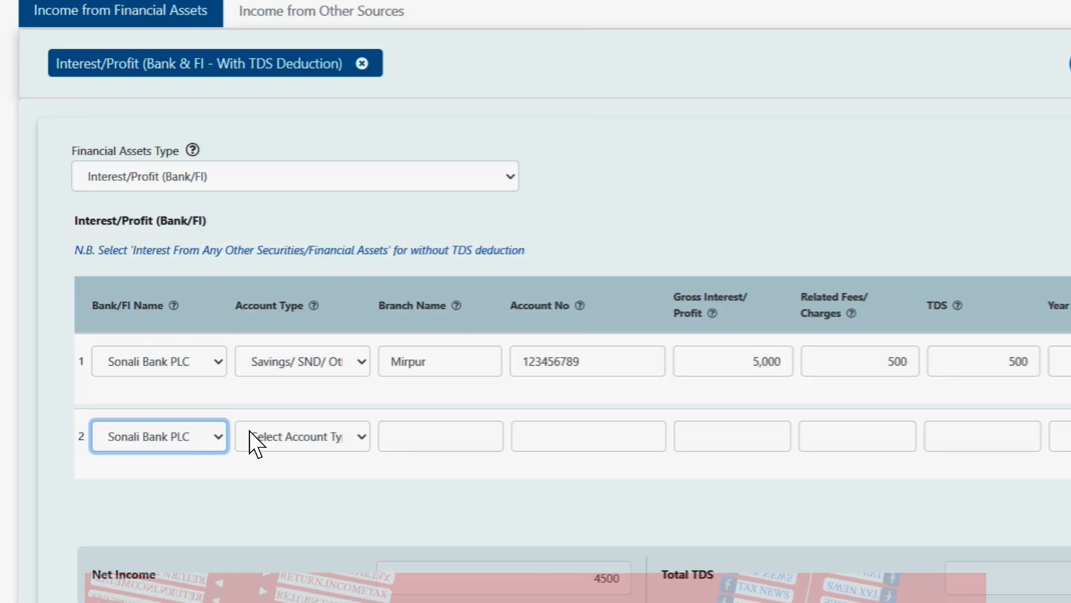
left_click(268, 438)
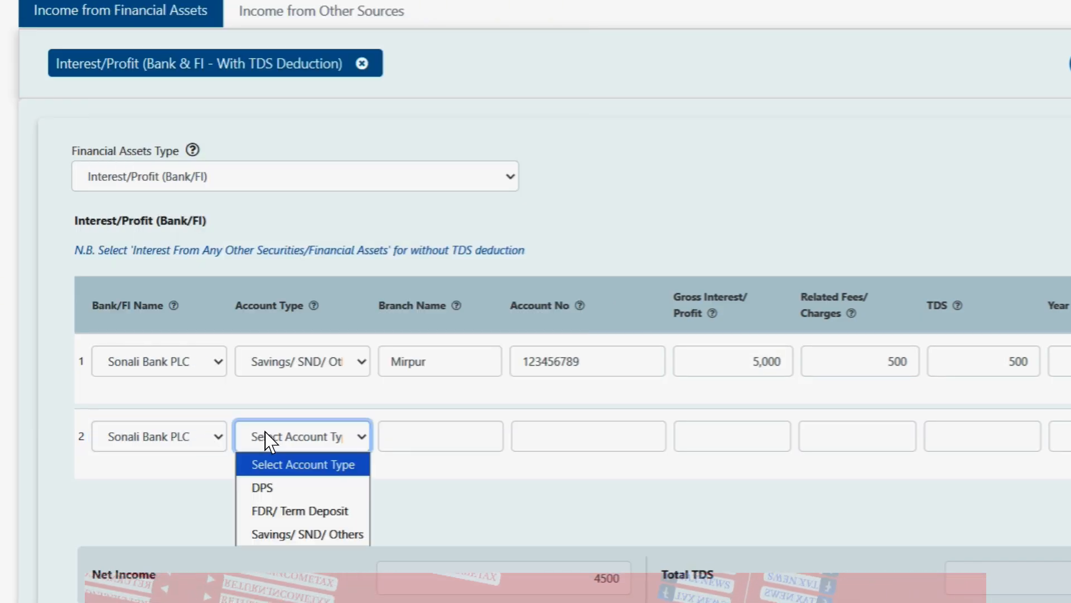
left_click(324, 510)
Step: Enter Mirpur as row 2's branch and its account number, then bring up the statement PDFs
left_click(463, 445)
type("Mki")
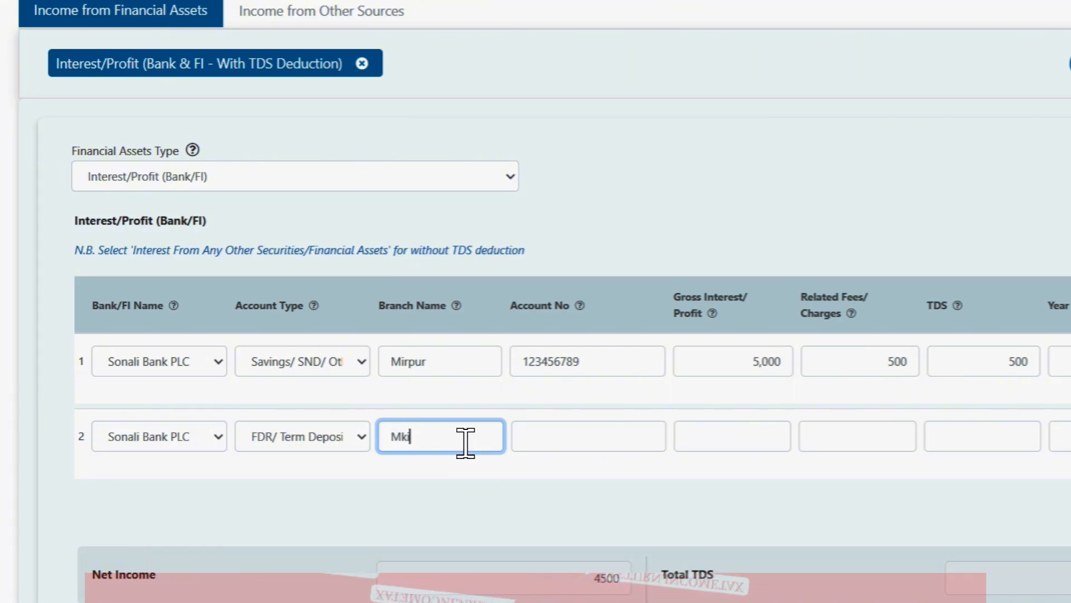
type("rpur")
key("BackSpace")
key("BackSpace")
key("BackSpace")
key("BackSpace")
key("BackSpace")
key("BackSpace")
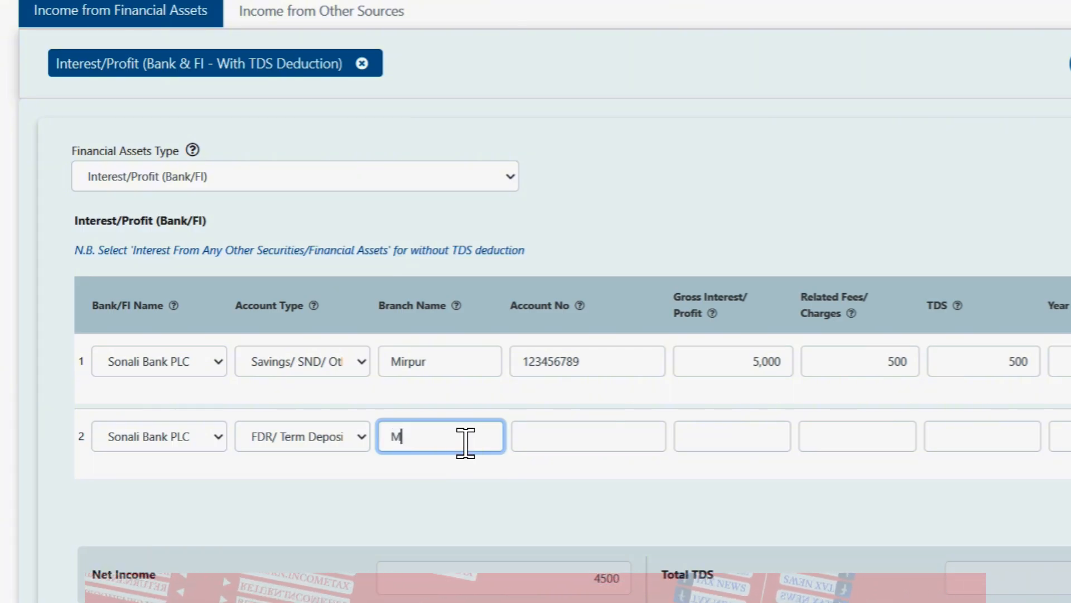
type("irpur")
key("Tab")
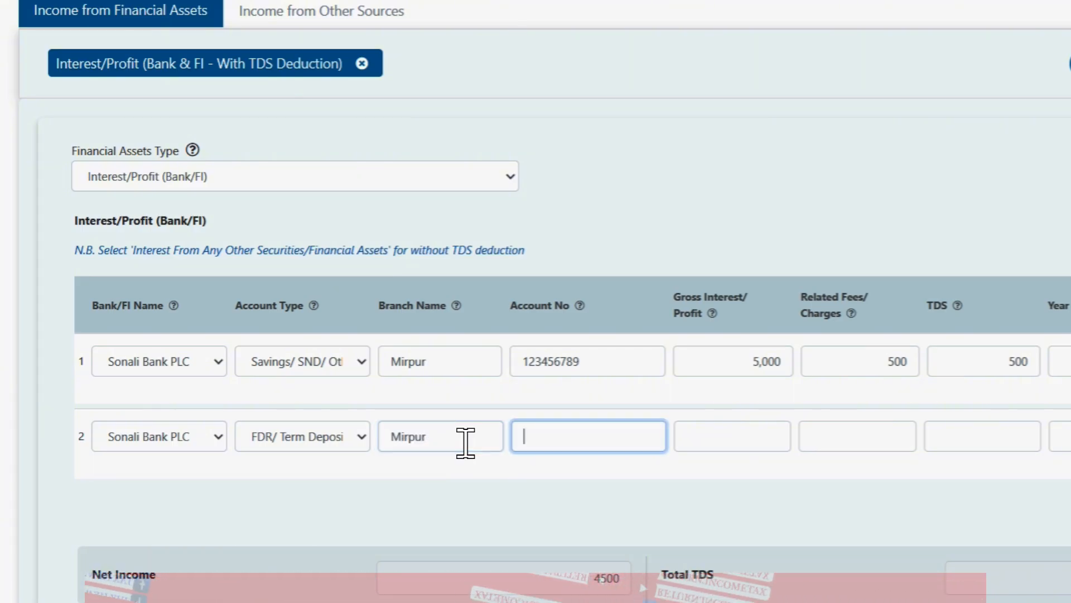
type("3456789")
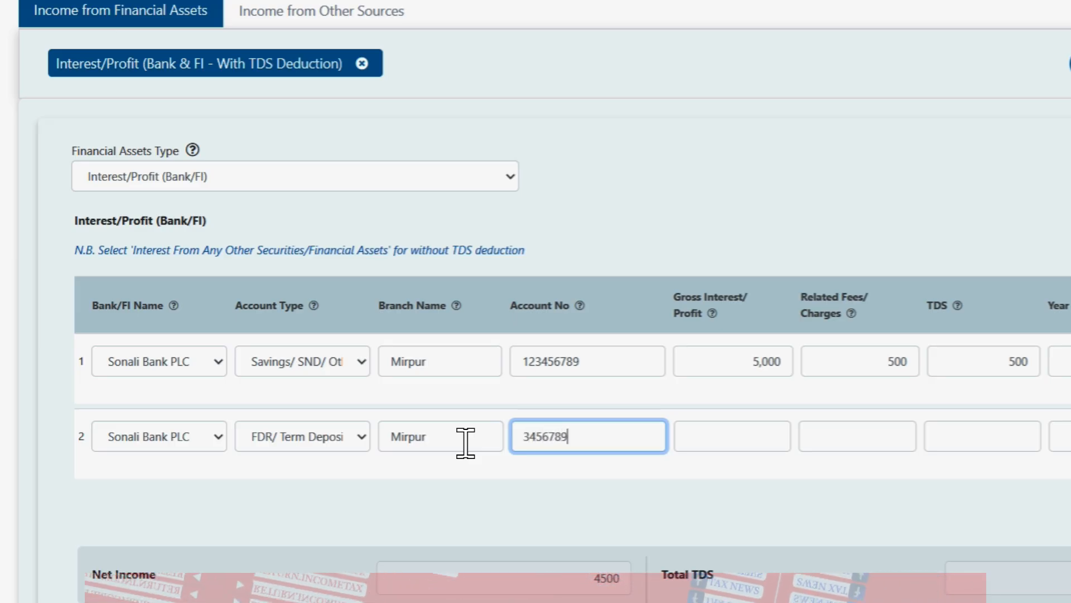
key("Tab")
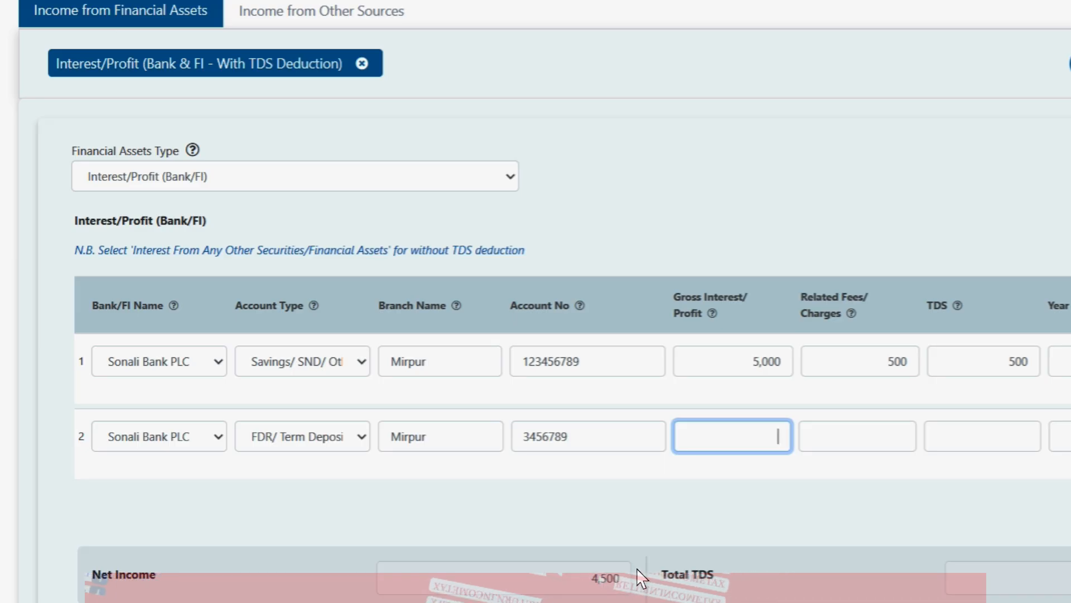
key("alt+Tab")
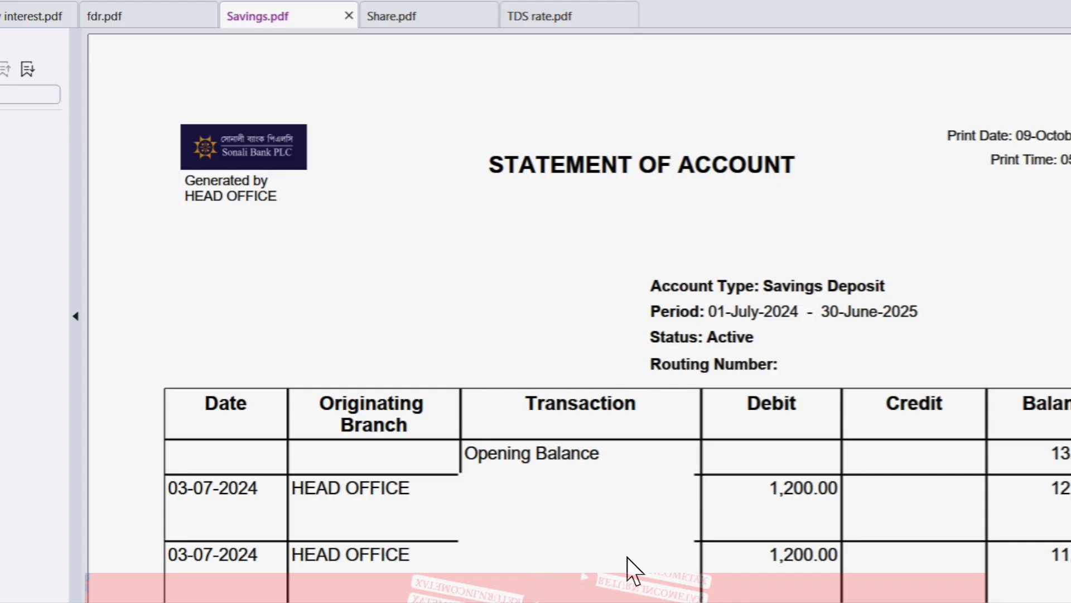
Step: Locate the 135,000.00 half-yearly interest credit in fdr.pdf's transaction statement
left_click(133, 24)
scroll(155, 48, "up", 1)
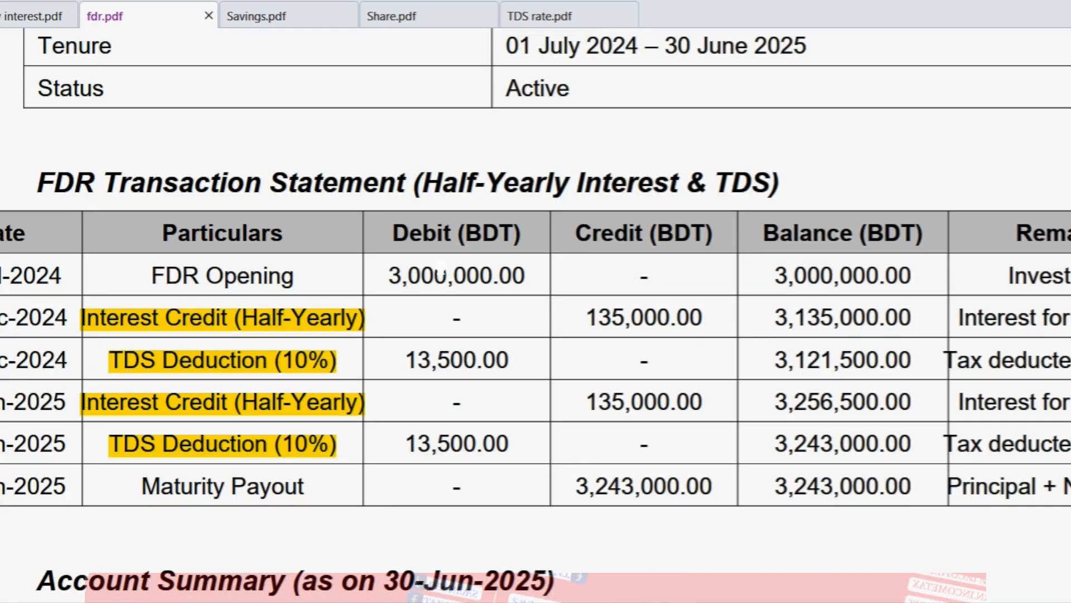
scroll(441, 265, "up", 3)
scroll(440, 264, "down", 5)
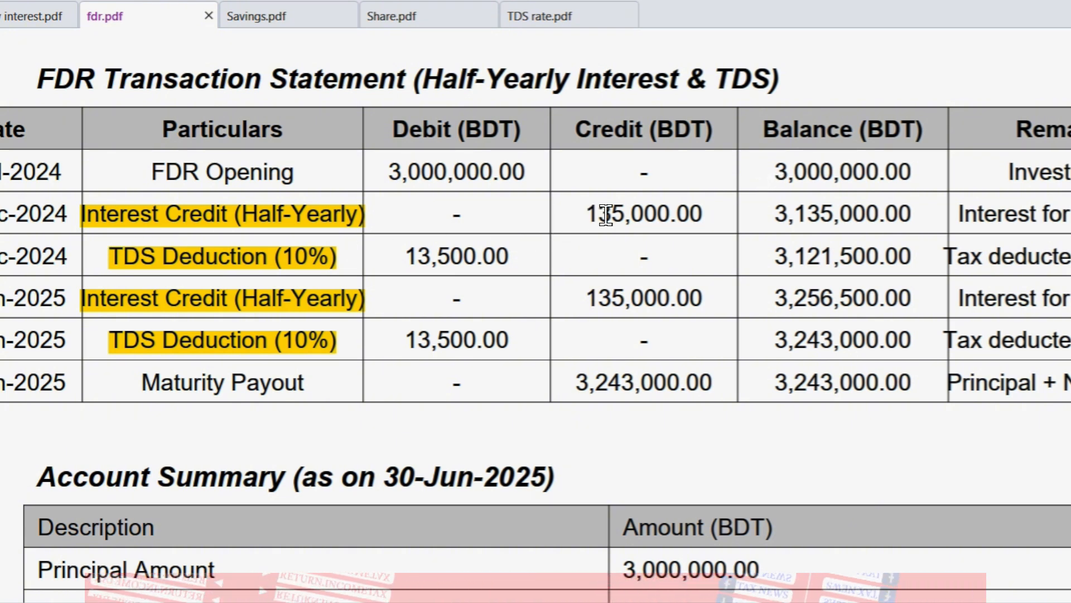
double_click(699, 208)
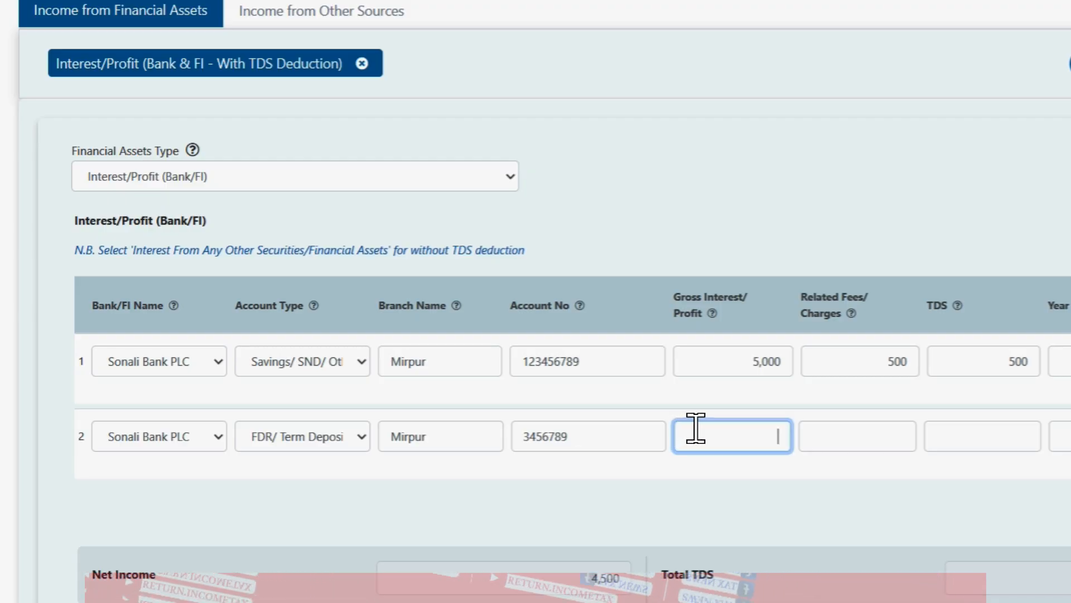
Step: Enter the FDR row's 2,70,000 gross interest, 0 related fees and 27,000 TDS
type("2,70,000")
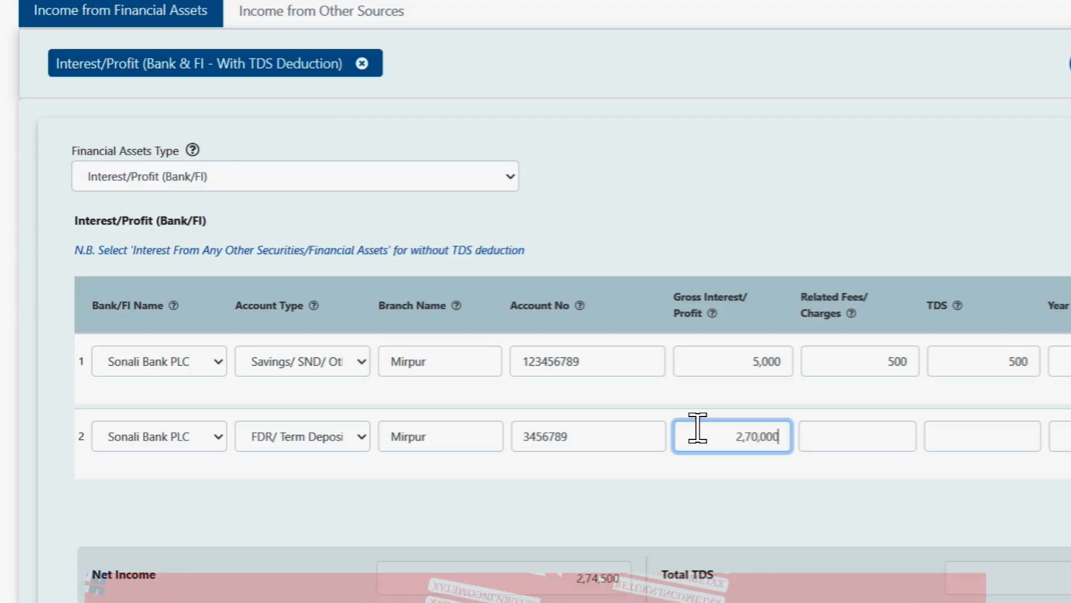
key("Tab")
type("0")
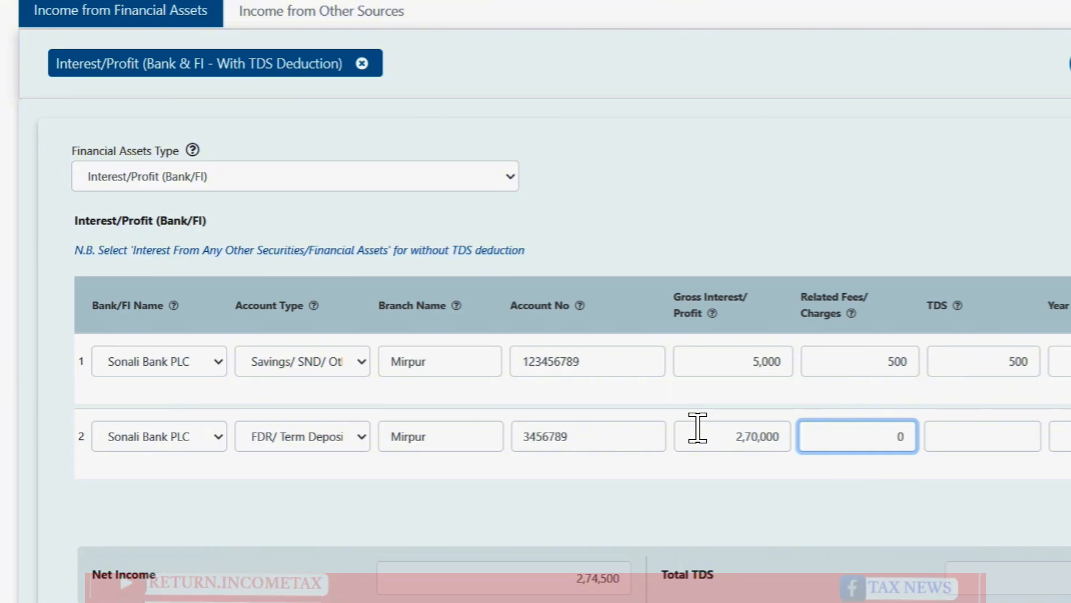
left_click(1039, 441)
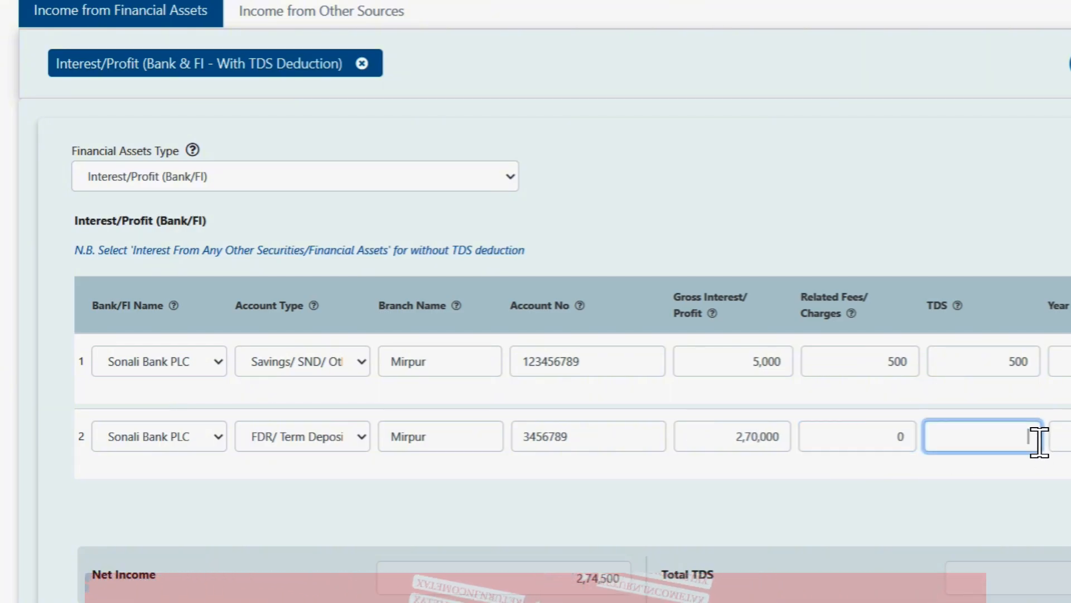
type("270000")
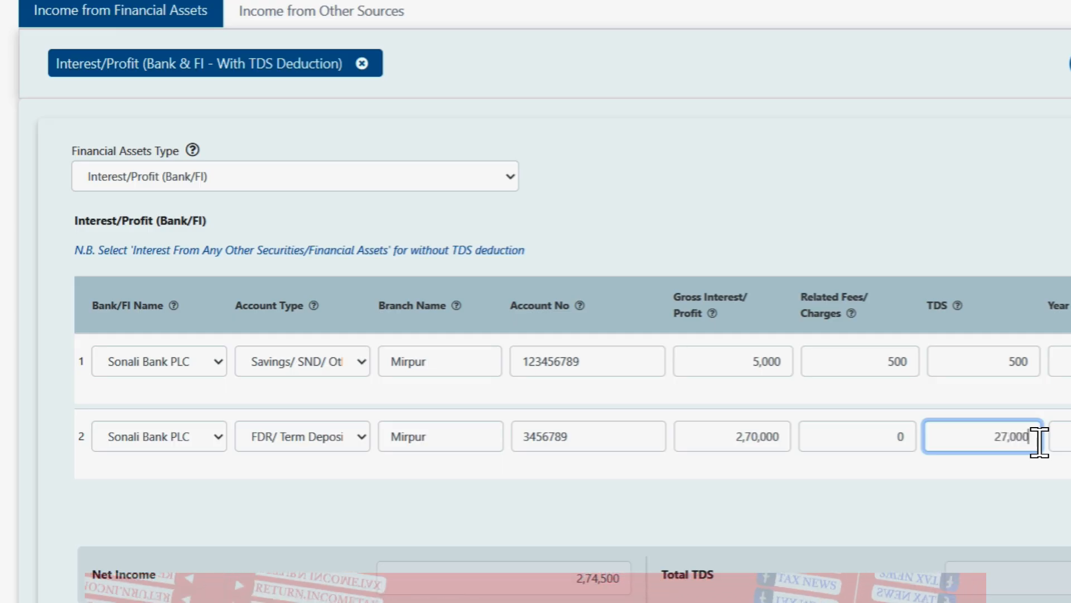
key("Tab")
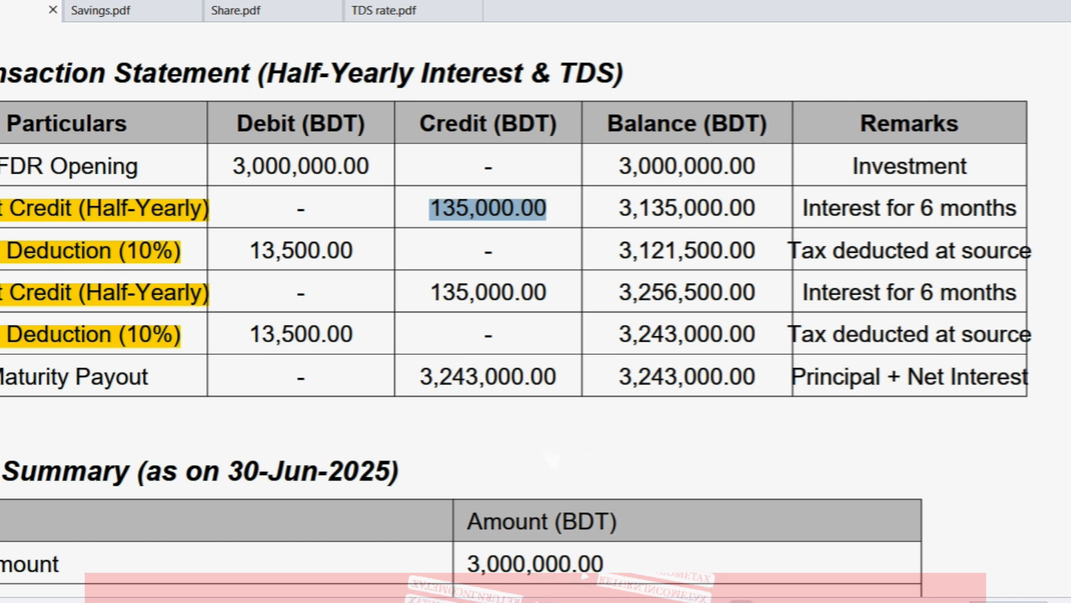
Step: Select the 3,243,000.00 maturity payout balance in fdr.pdf
left_click_drag(620, 377, 747, 373)
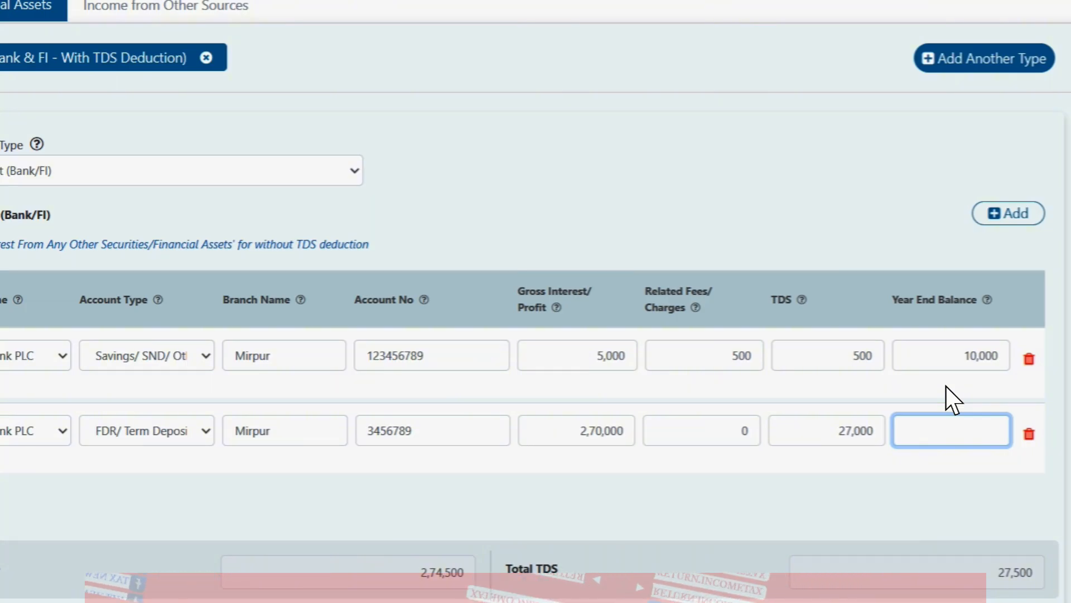
Step: Enter 32,43,000 as the FDR row's year-end balance and save the draft
type("3243000")
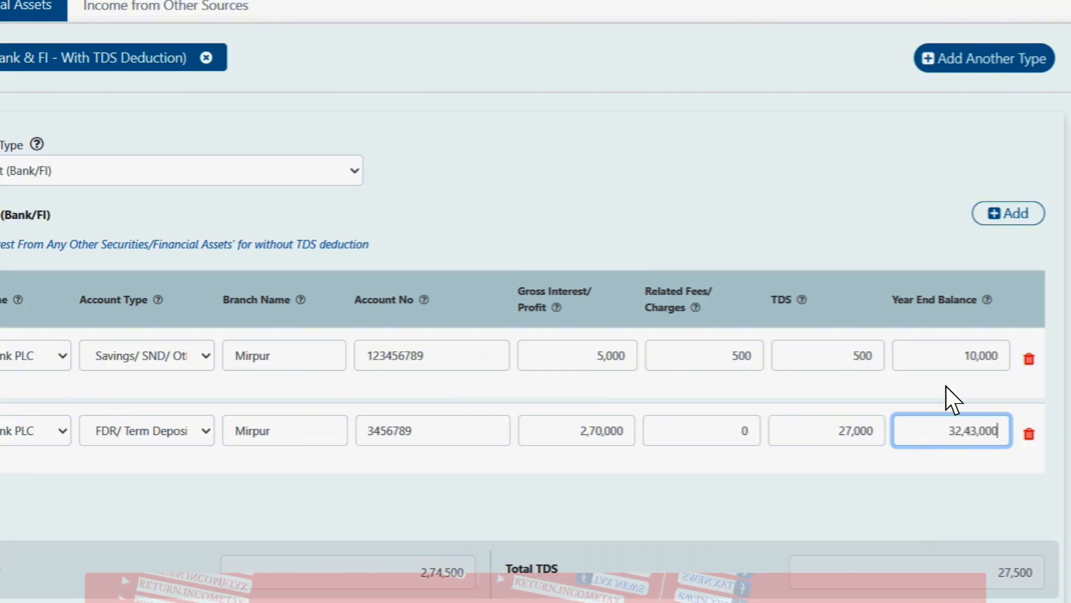
scroll(952, 400, "down", 3)
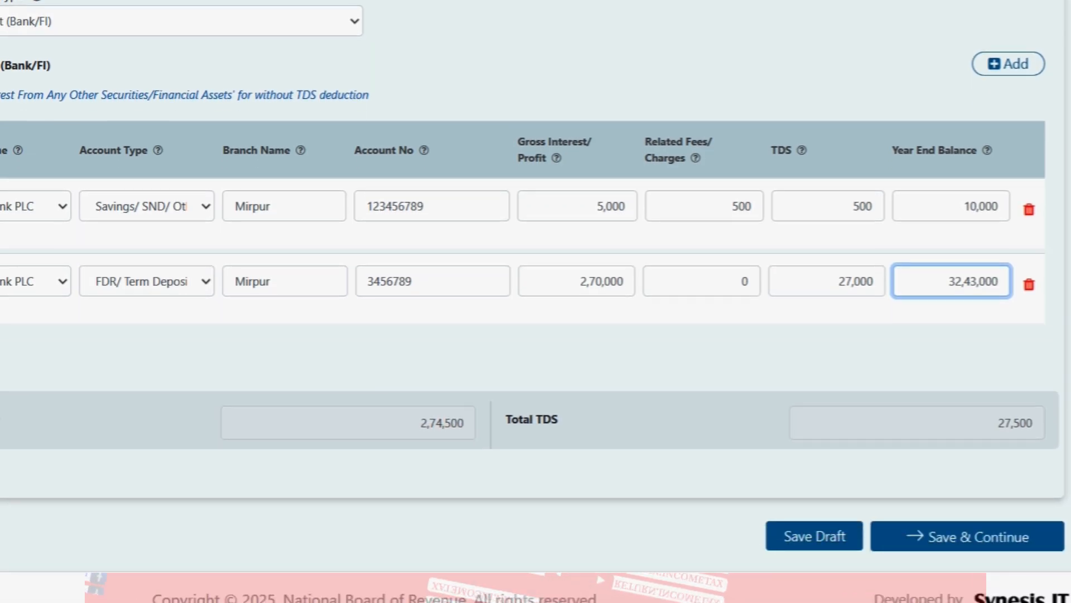
left_click(835, 535)
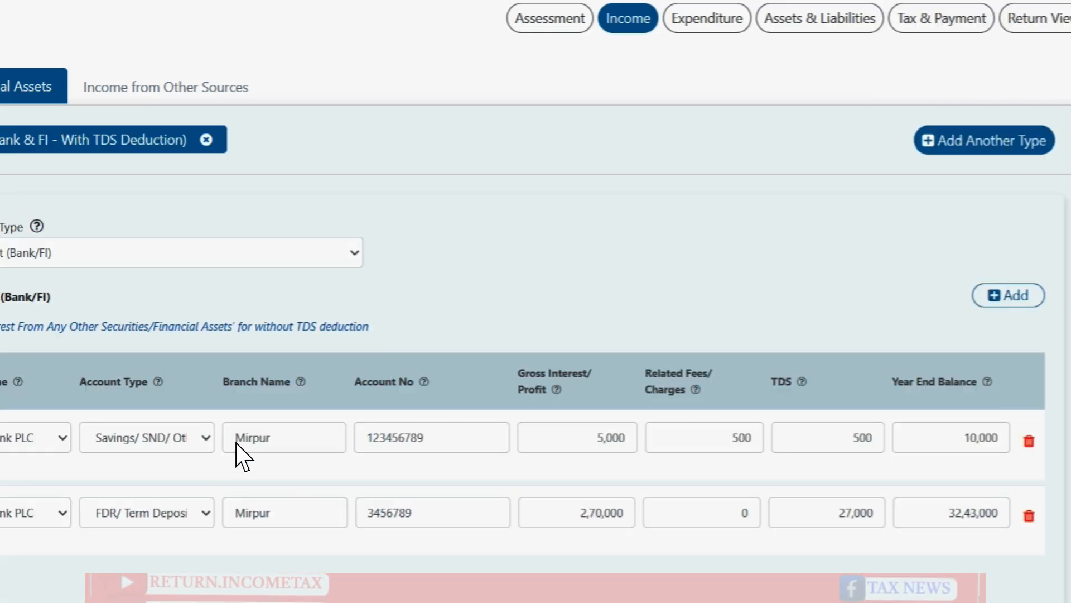
Step: Review the resulting 274500 net income and 27500 total TDS
scroll(865, 442, "down", 4)
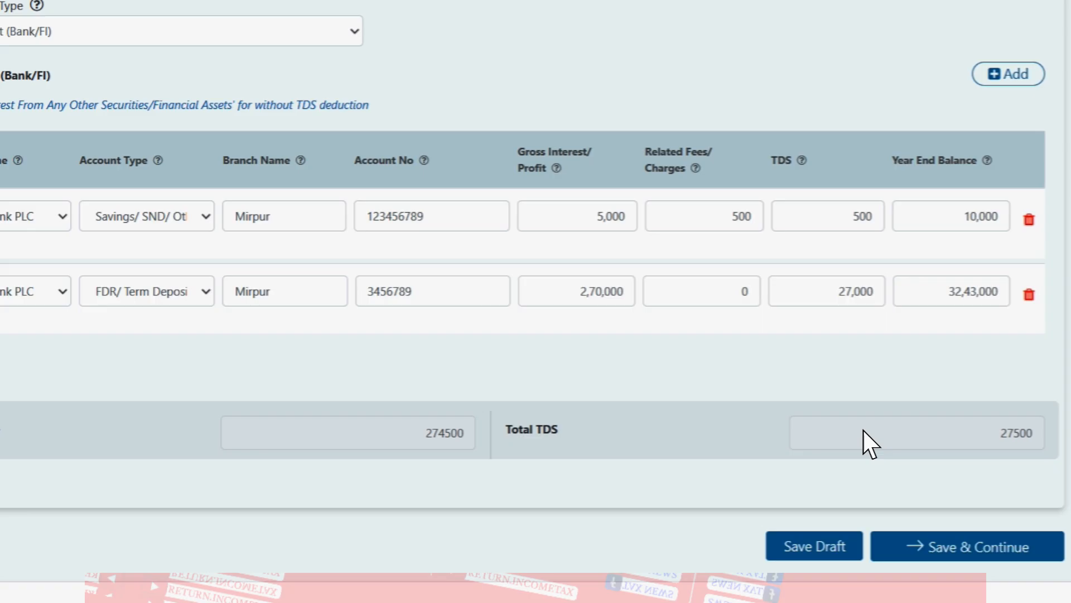
double_click(454, 437)
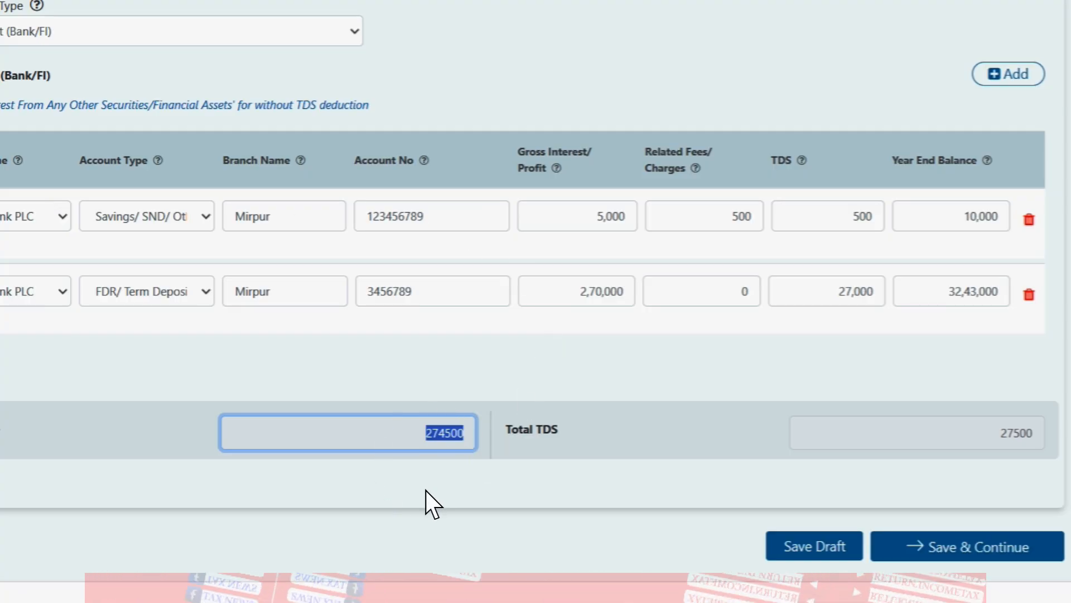
scroll(536, 302, "up", 3)
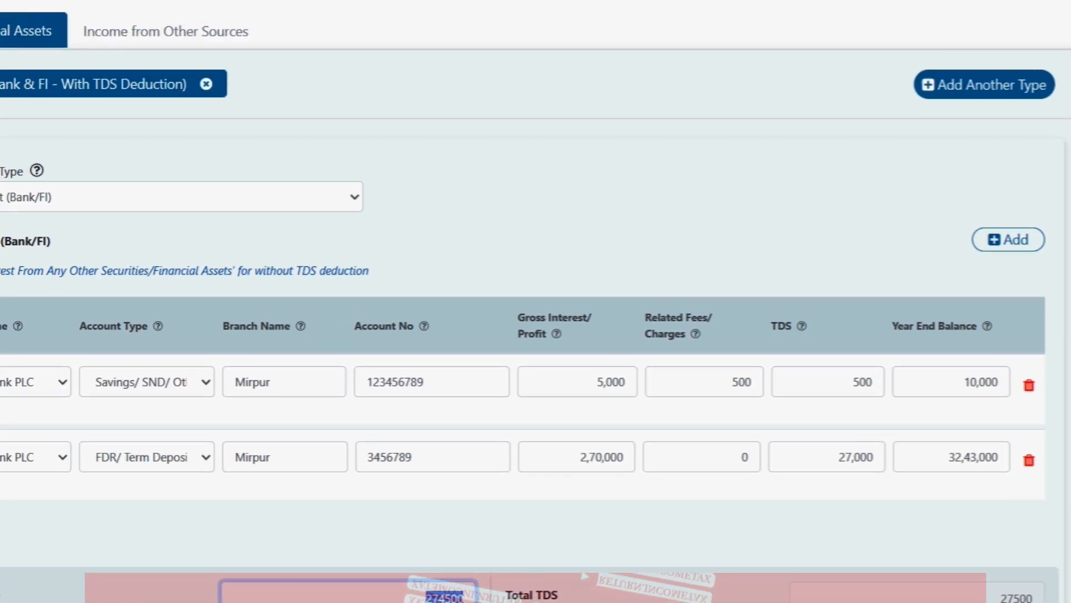
scroll(536, 301, "down", 2)
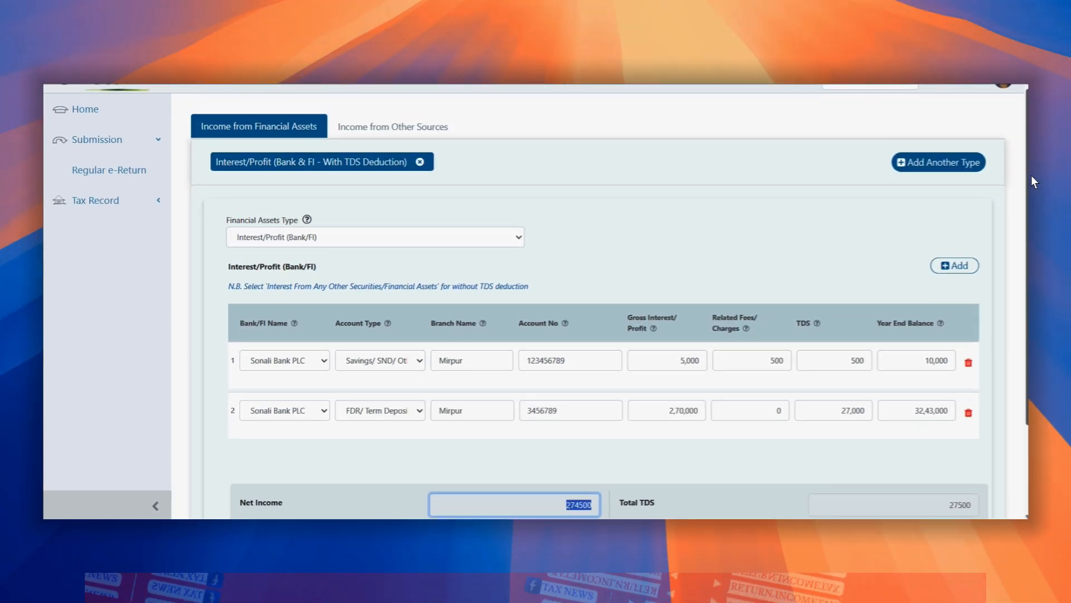
scroll(1032, 184, "down", 1)
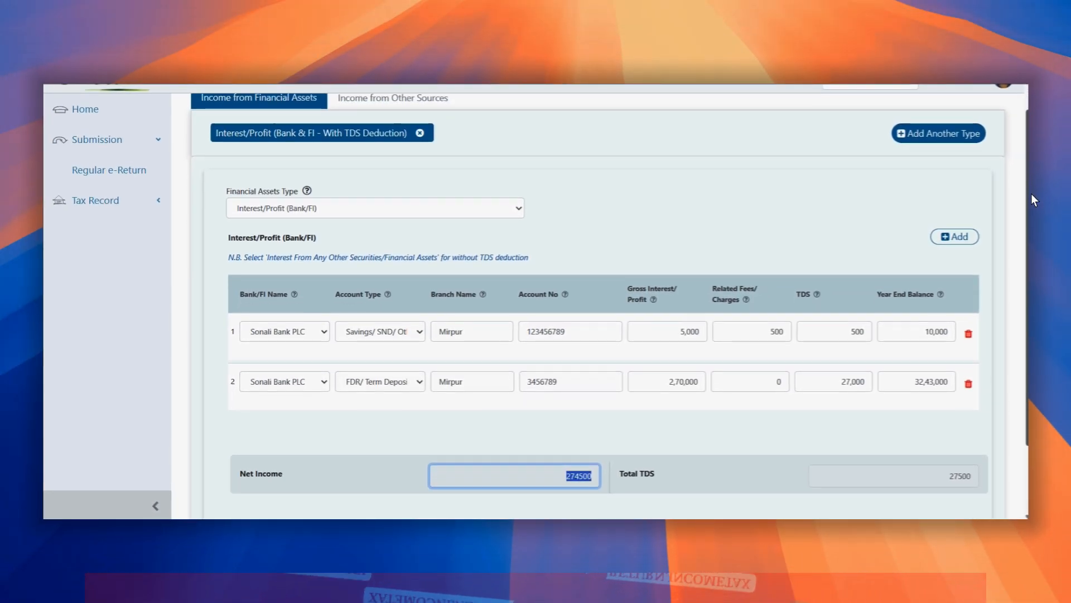
scroll(1031, 205, "down", 1)
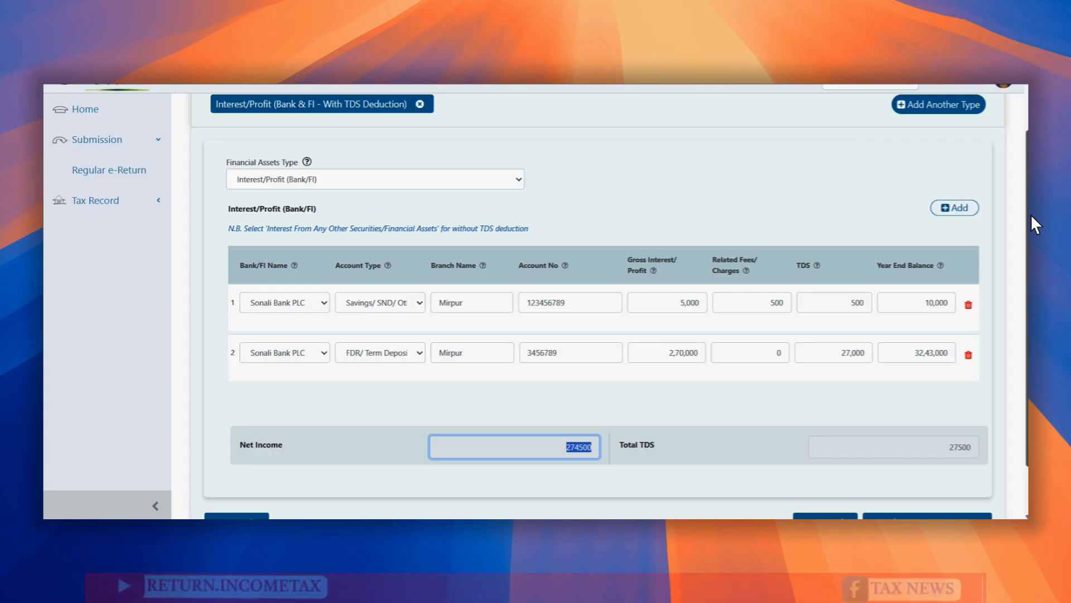
scroll(1031, 213, "up", 3)
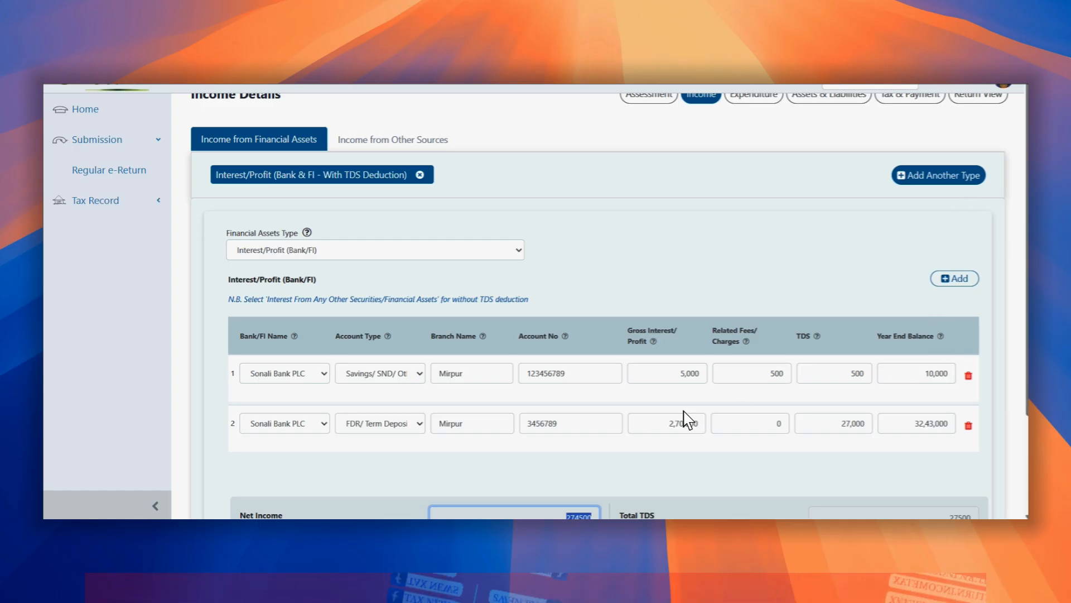
left_click(585, 500)
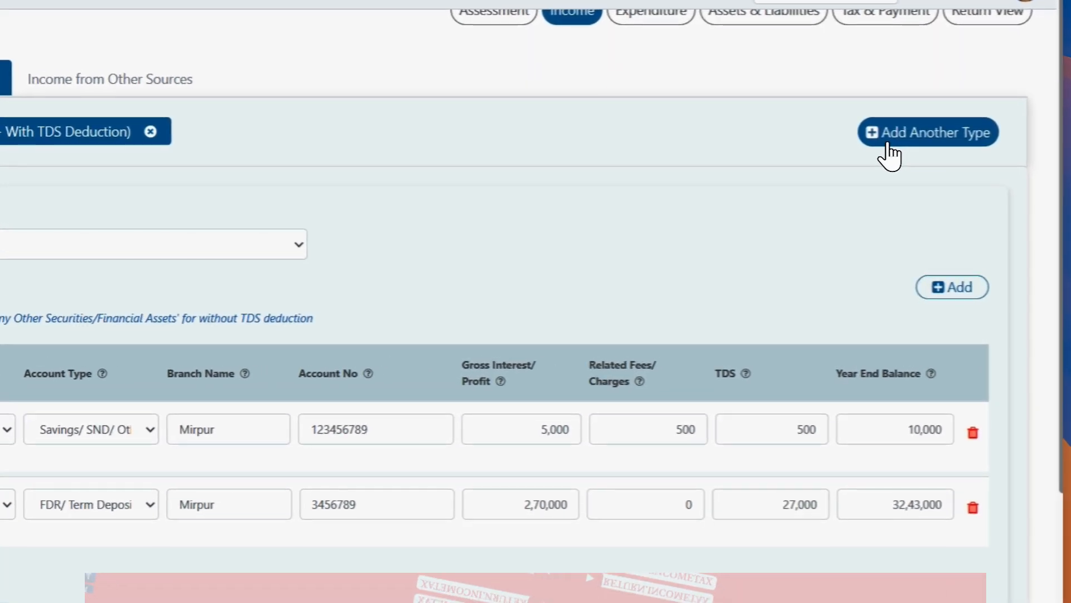
Step: Add an Interest From Sanchayapatra (Other than Pensioners) asset type with its registration number and issue date
left_click(890, 153)
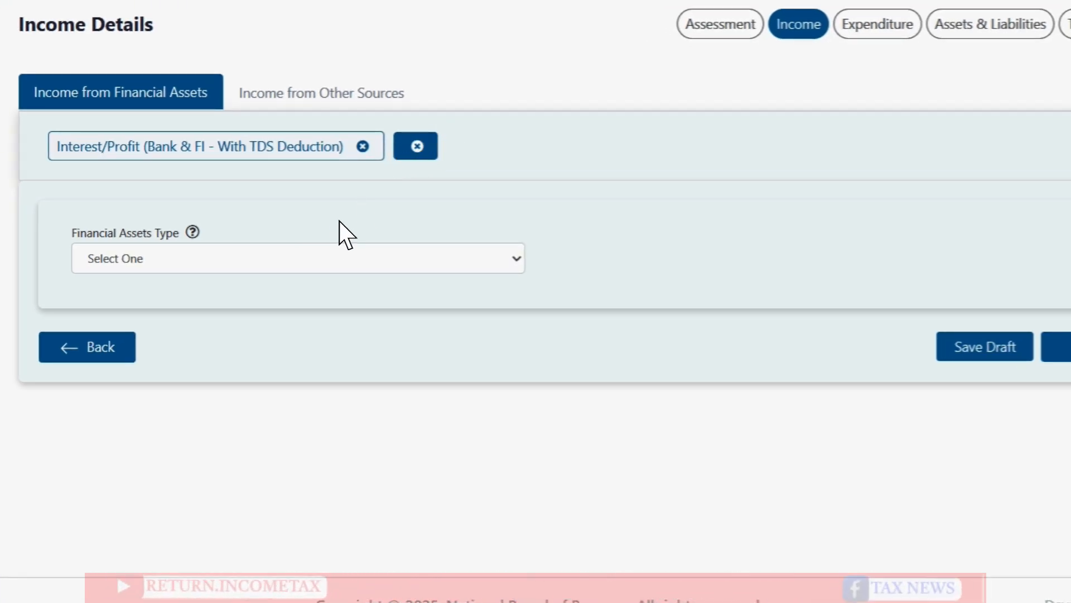
left_click(305, 267)
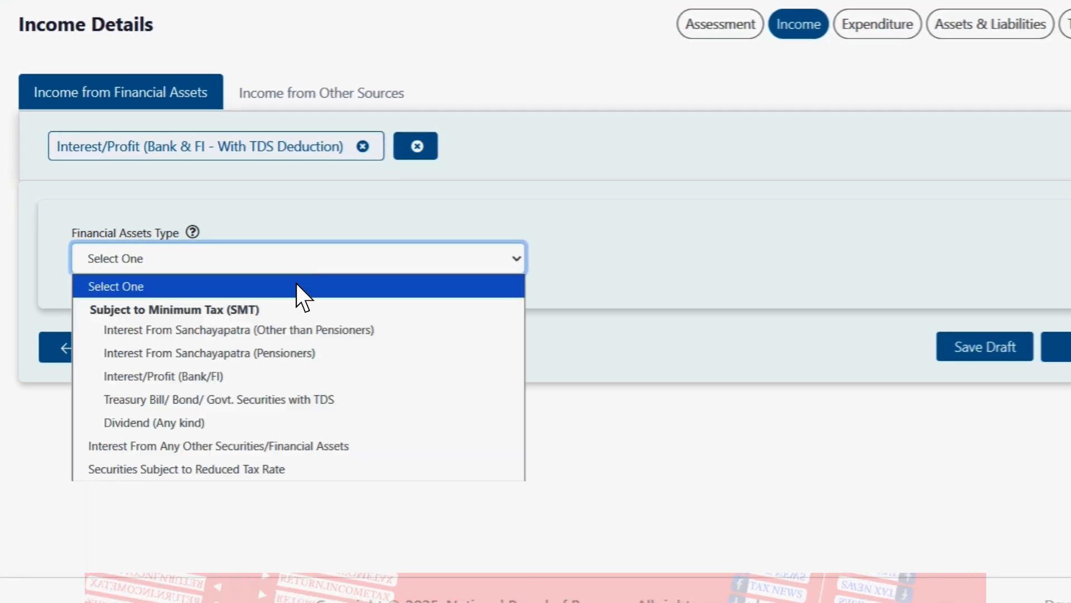
left_click(259, 335)
left_click(272, 405)
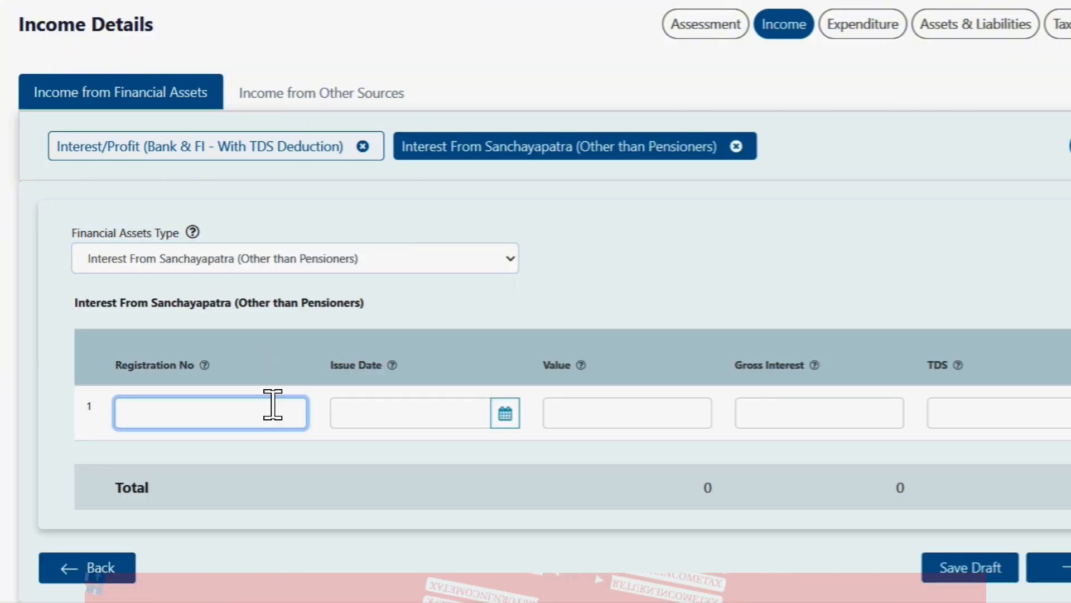
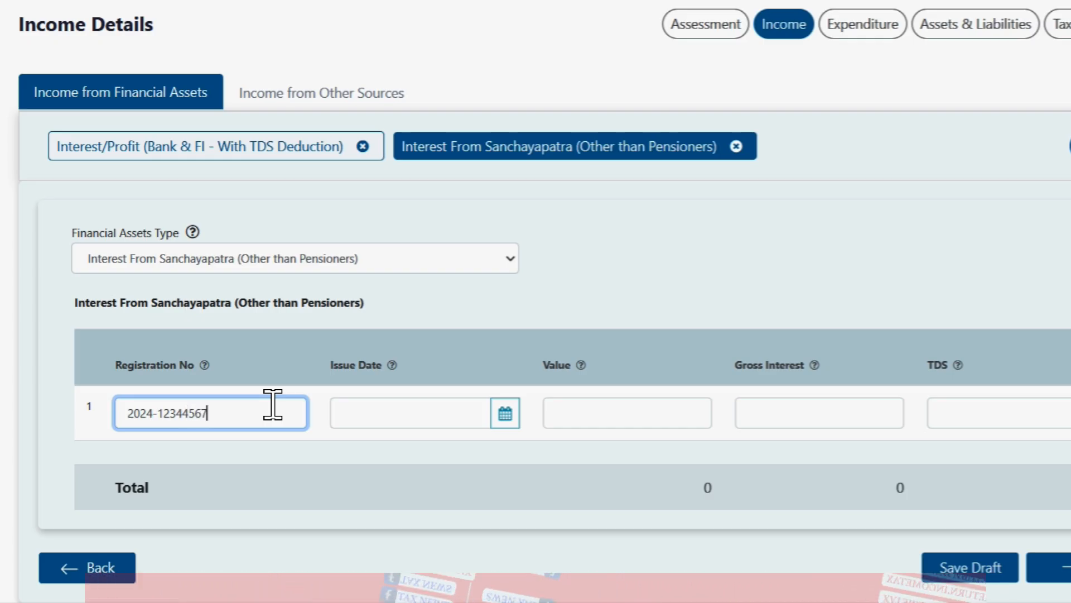
key("Tab")
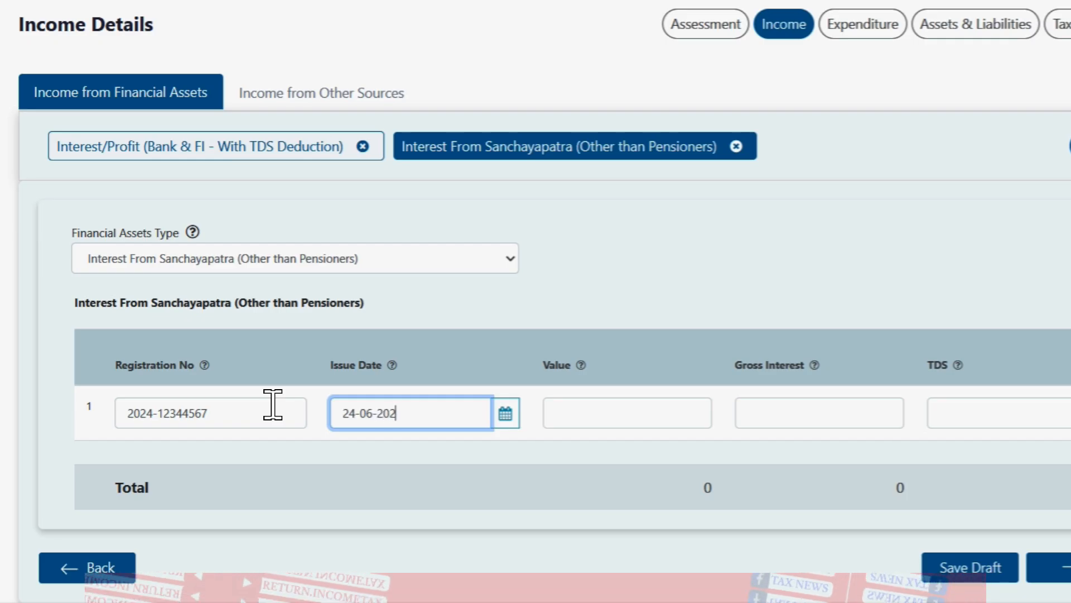
key("Tab")
Step: Enter 5,00,000 value, 30,000 interest and 1,500 TDS, then save as draft
key("Tab")
type("5,00,0")
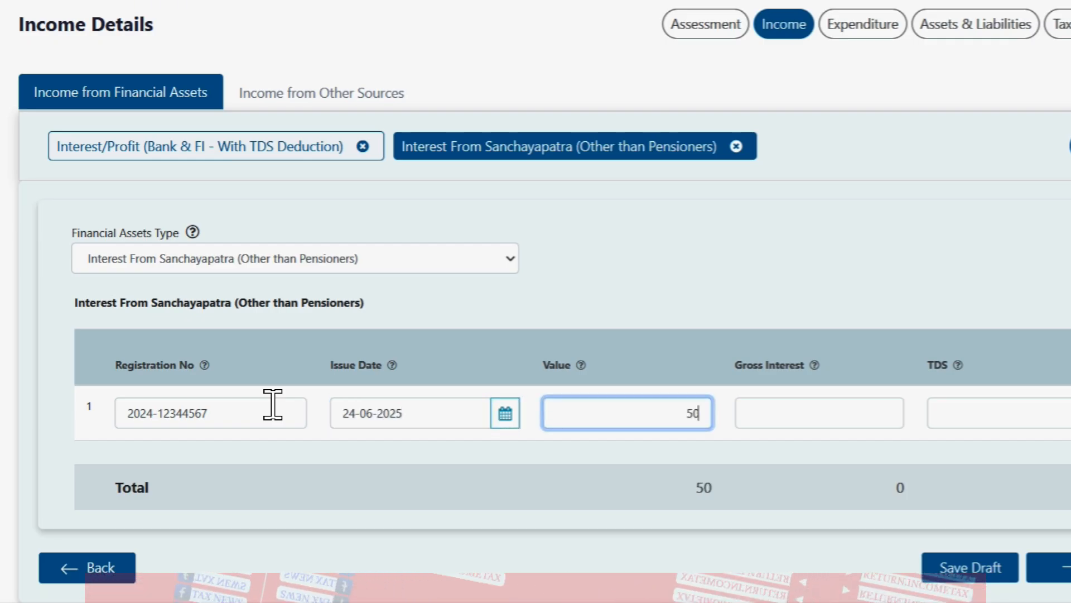
type("000")
key("Tab")
type("30,0")
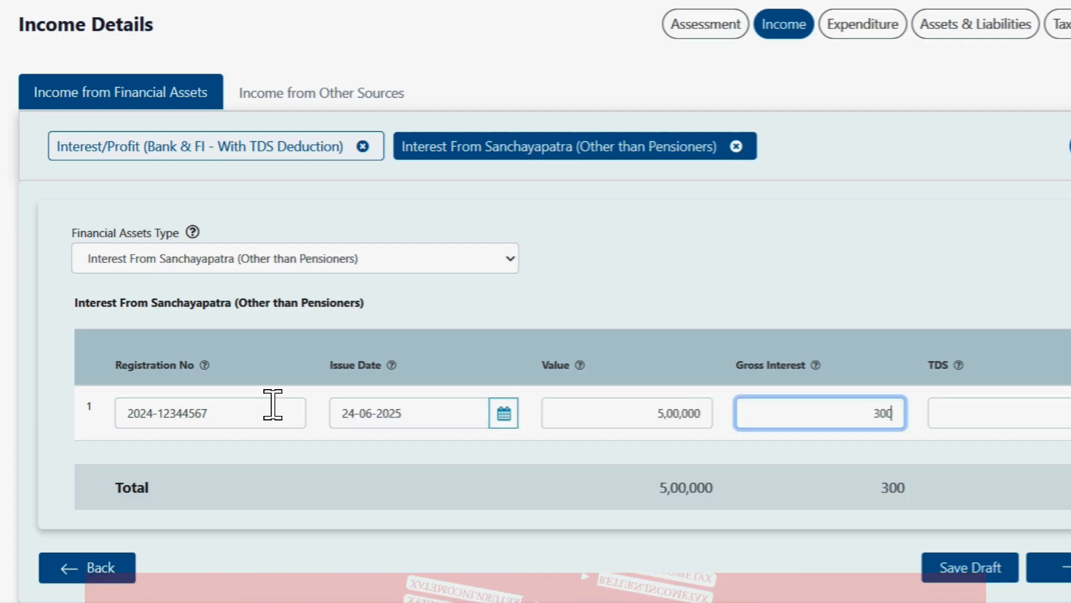
type("000")
key("Tab")
type("15,0")
type("0")
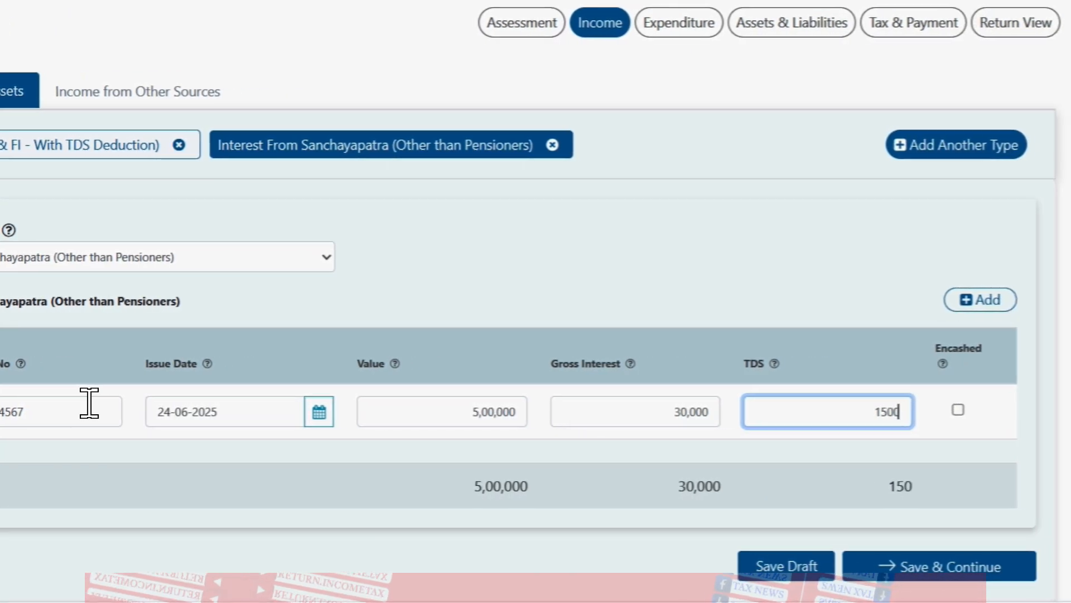
type("0")
key("BackSpace")
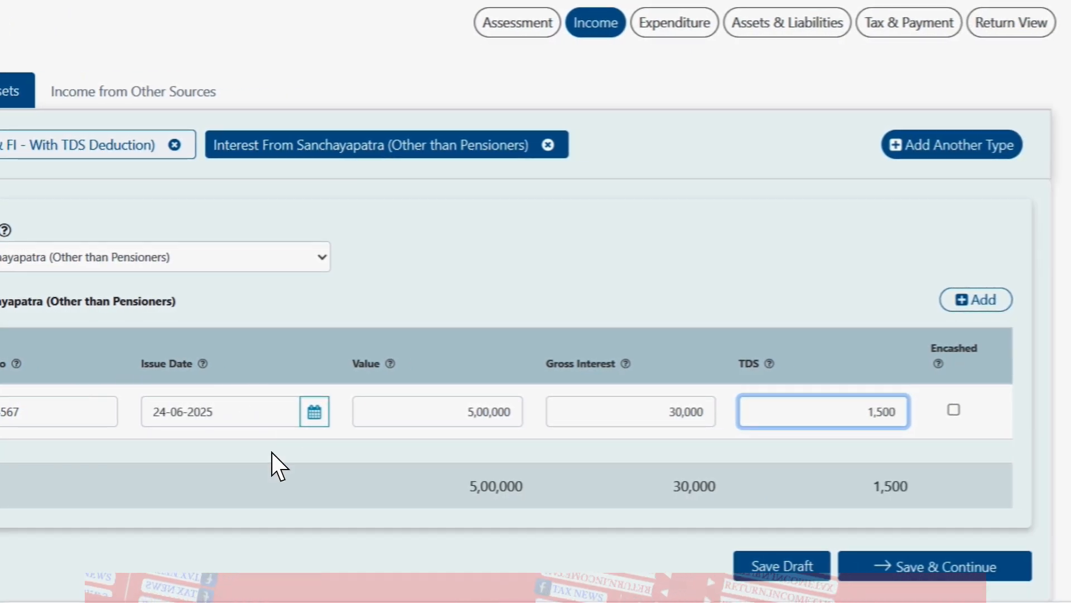
left_click(813, 553)
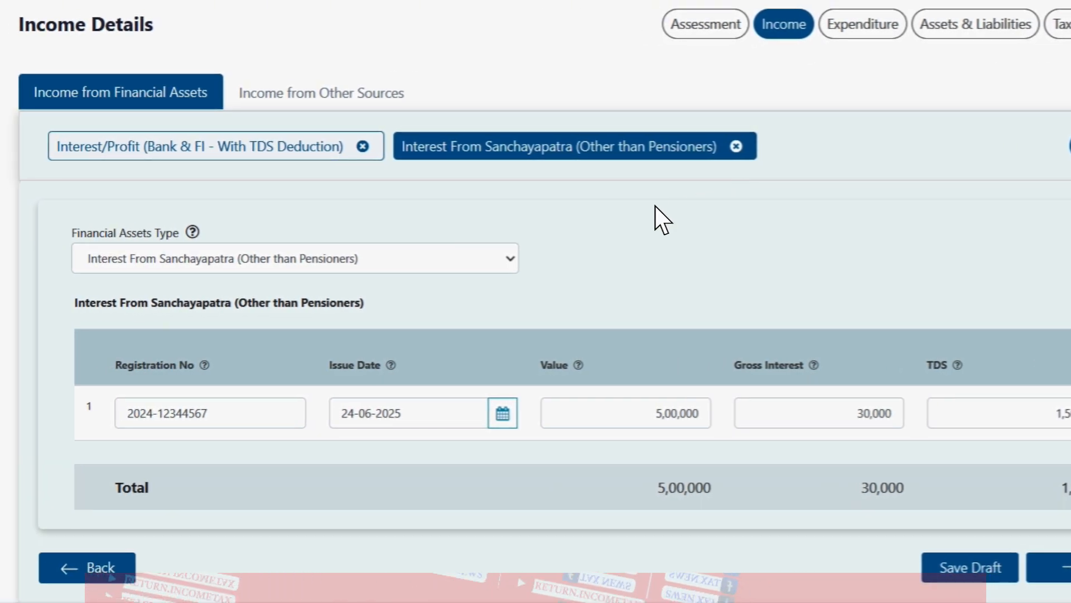
Step: Add a new Dividend (Any kind) financial asset type with an empty company row
left_click(470, 266)
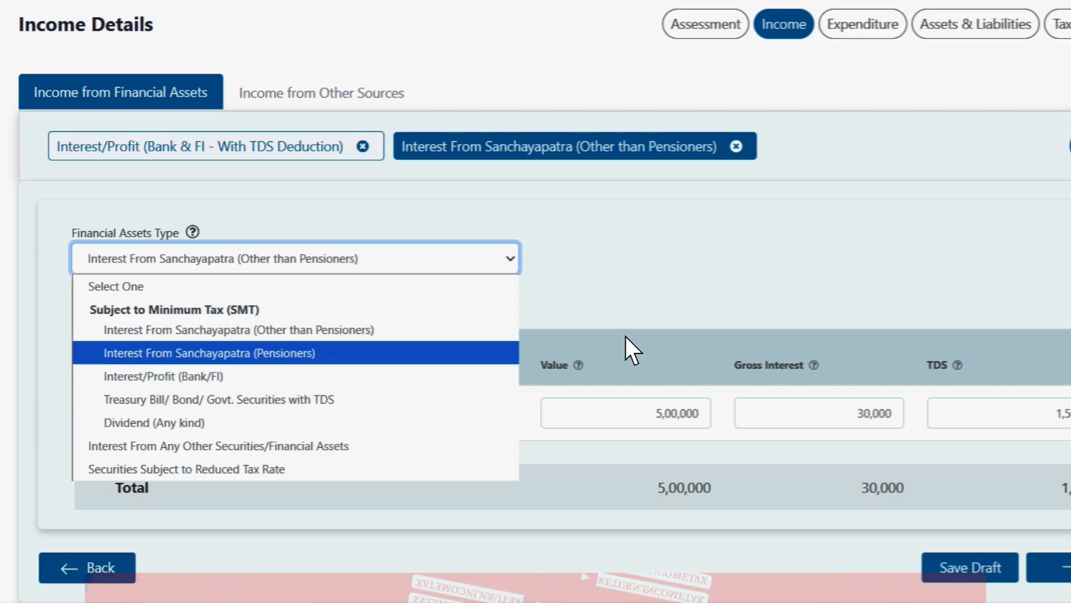
left_click(726, 318)
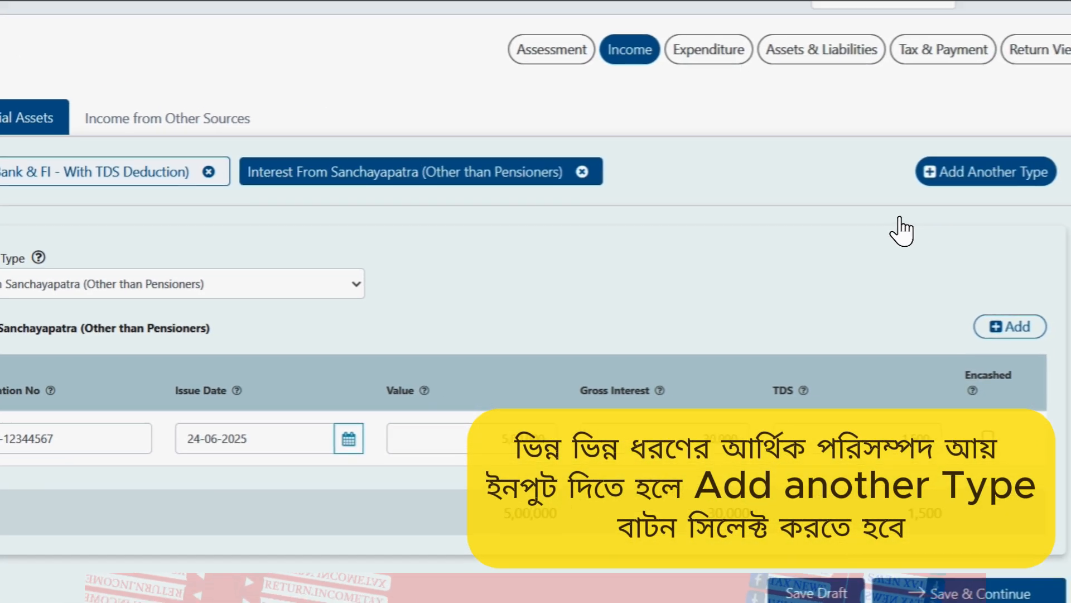
left_click(937, 180)
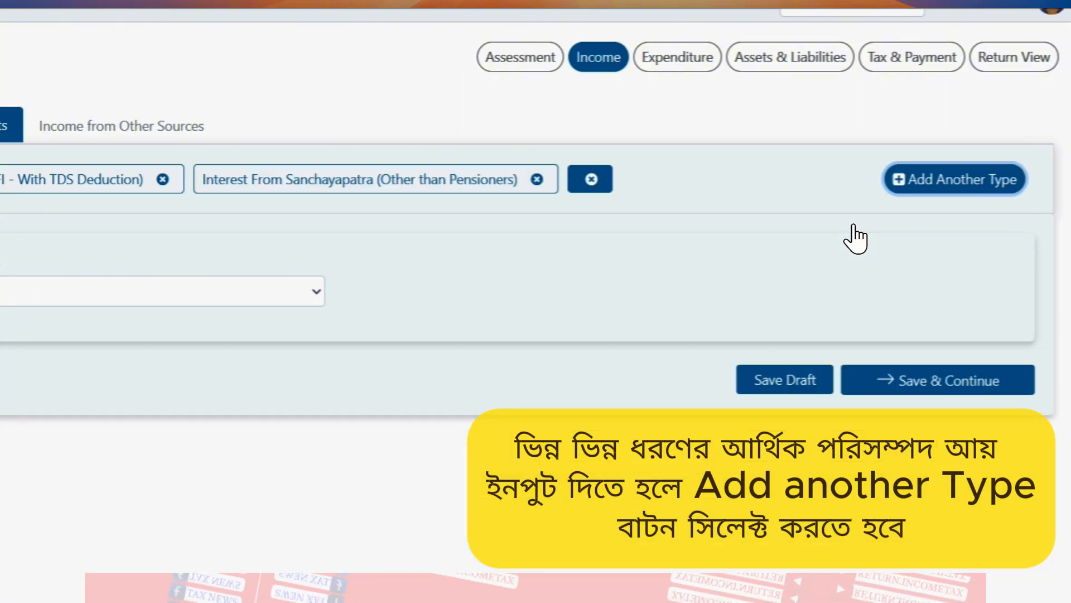
left_click(127, 295)
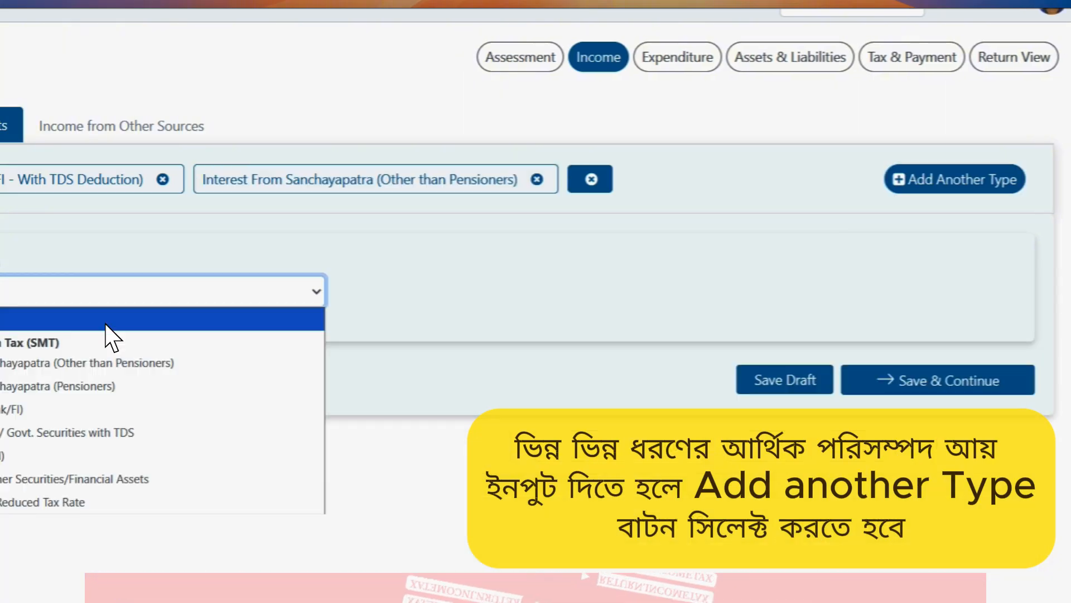
left_click(48, 457)
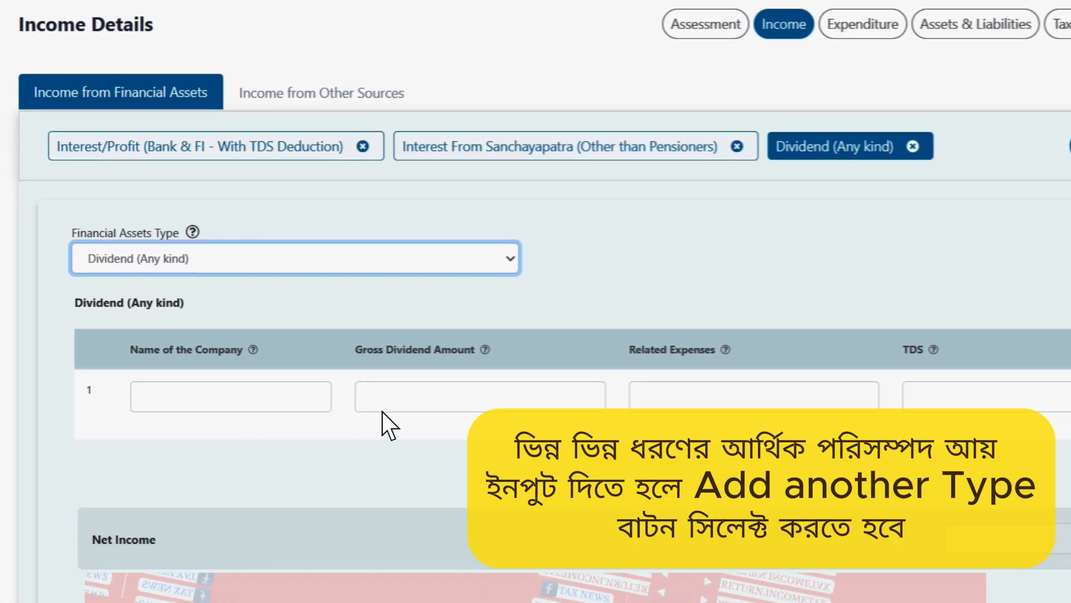
left_click(729, 599)
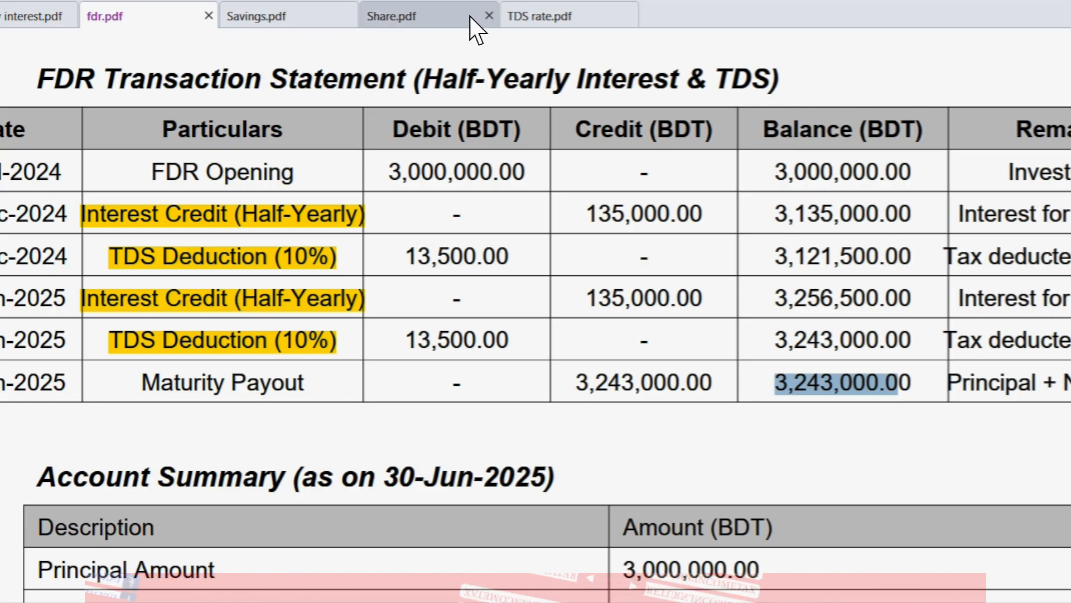
Step: Review Share.pdf's Dividend & Income Summary table, then return to the dividend company name field
left_click(445, 22)
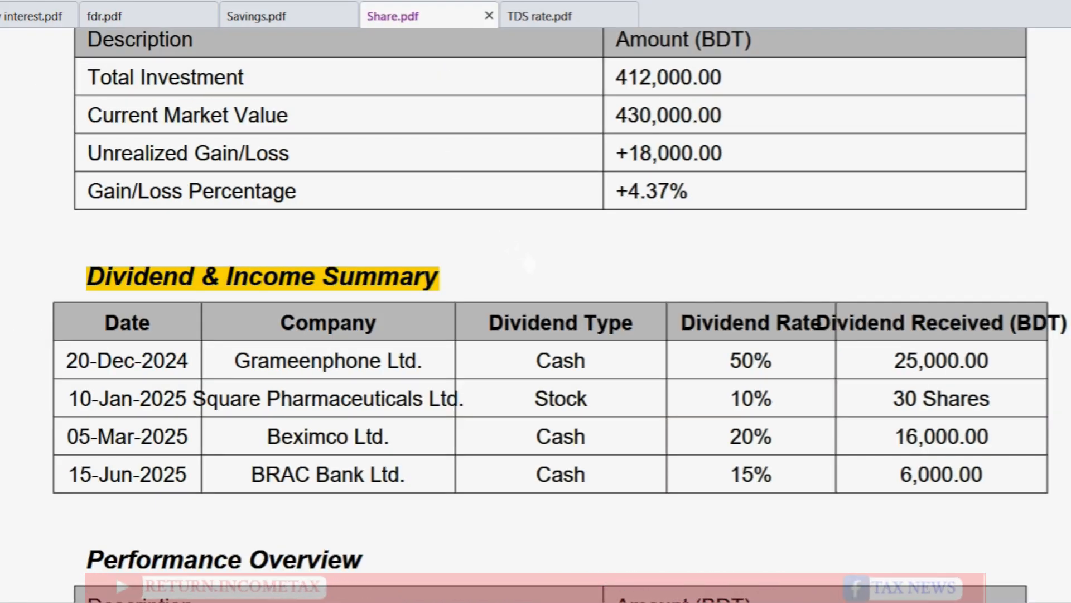
scroll(525, 257, "up", 5)
scroll(529, 265, "up", 10)
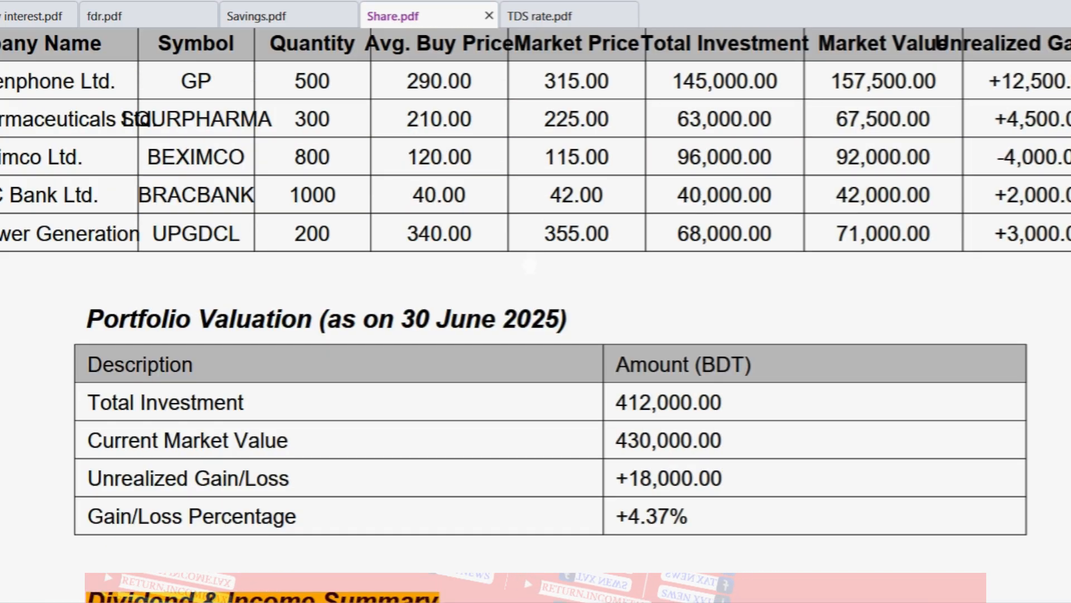
scroll(529, 262, "up", 3)
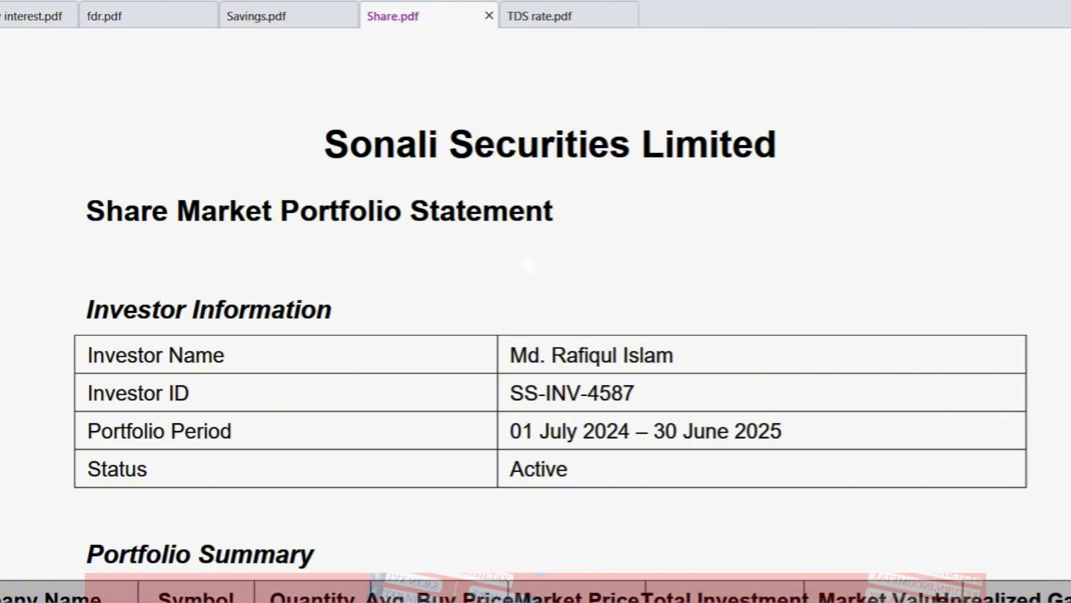
scroll(529, 266, "down", 5)
scroll(529, 266, "down", 11)
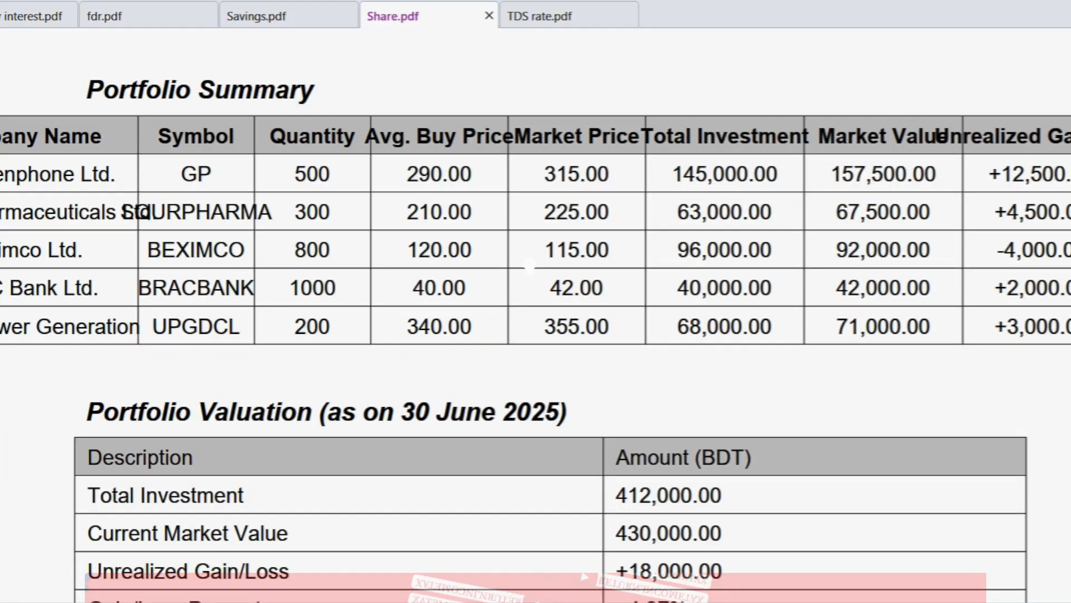
scroll(529, 265, "down", 4)
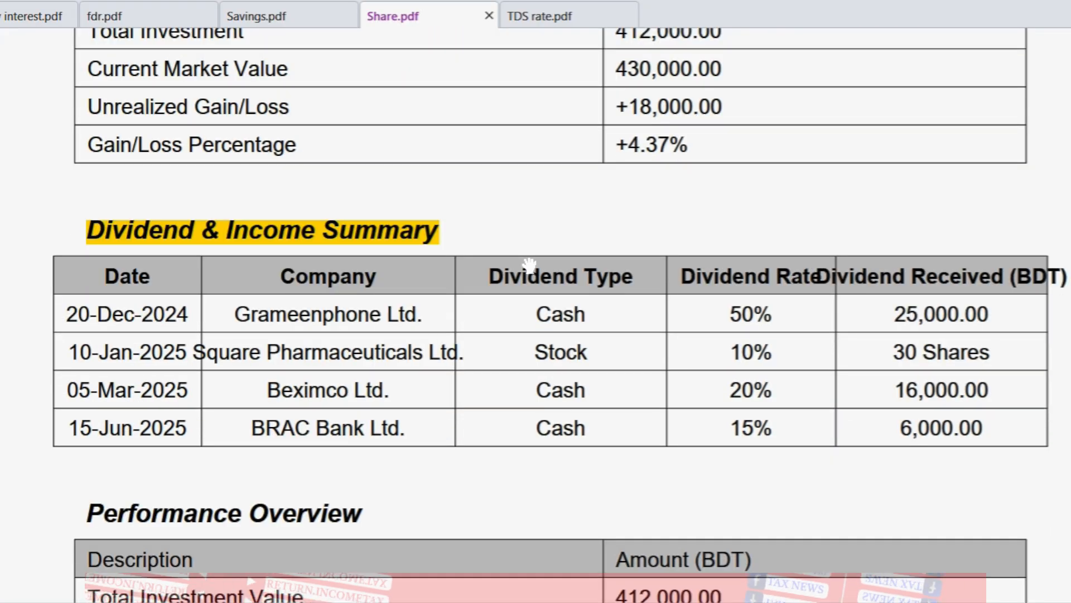
scroll(529, 265, "up", 1)
scroll(529, 265, "up", 1)
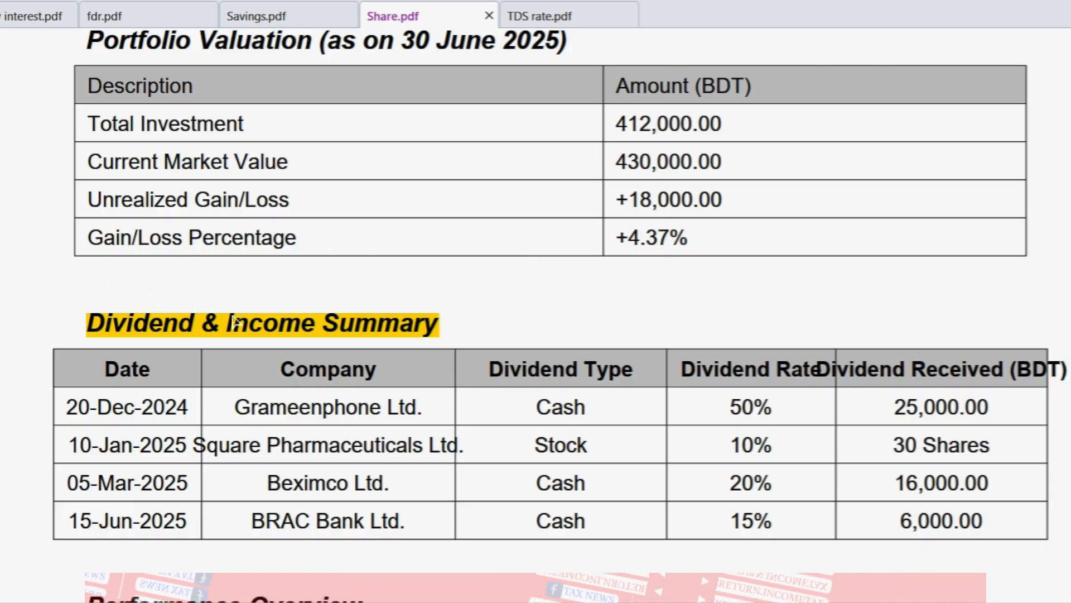
triple_click(318, 330)
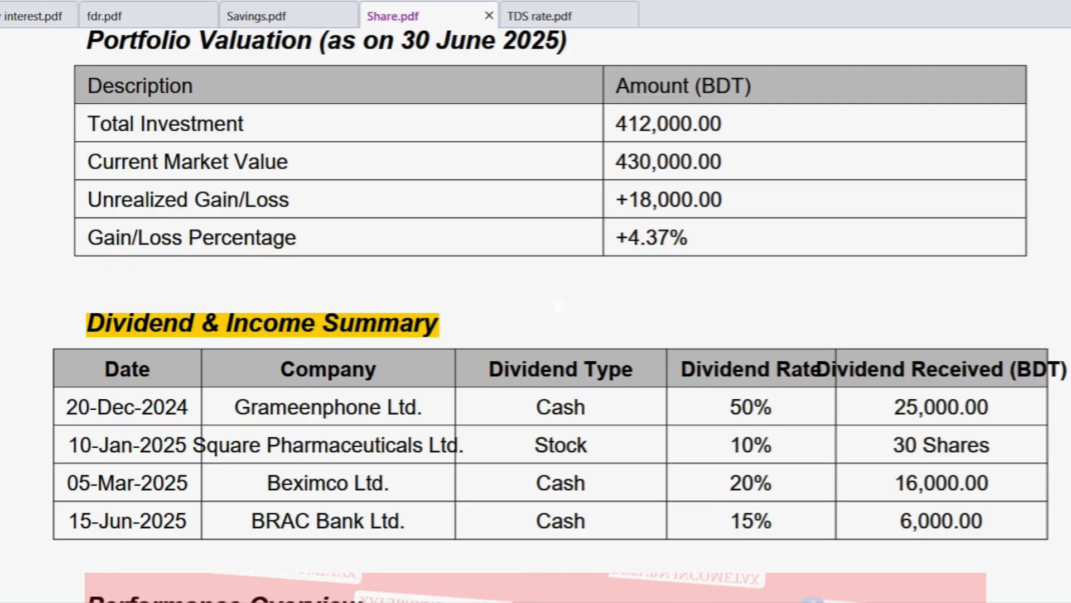
scroll(558, 304, "down", 2)
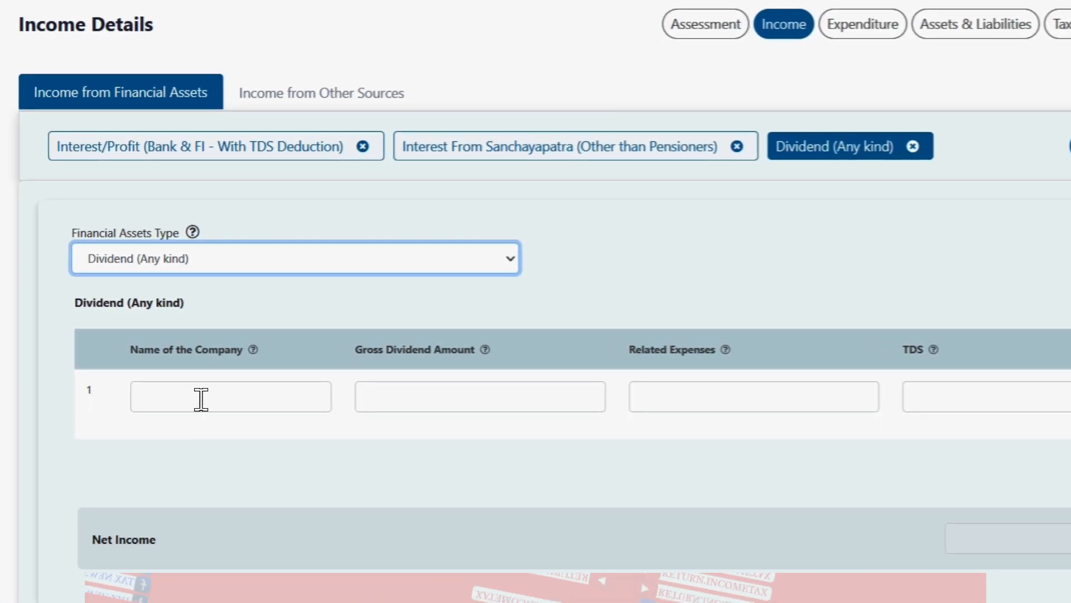
left_click(202, 396)
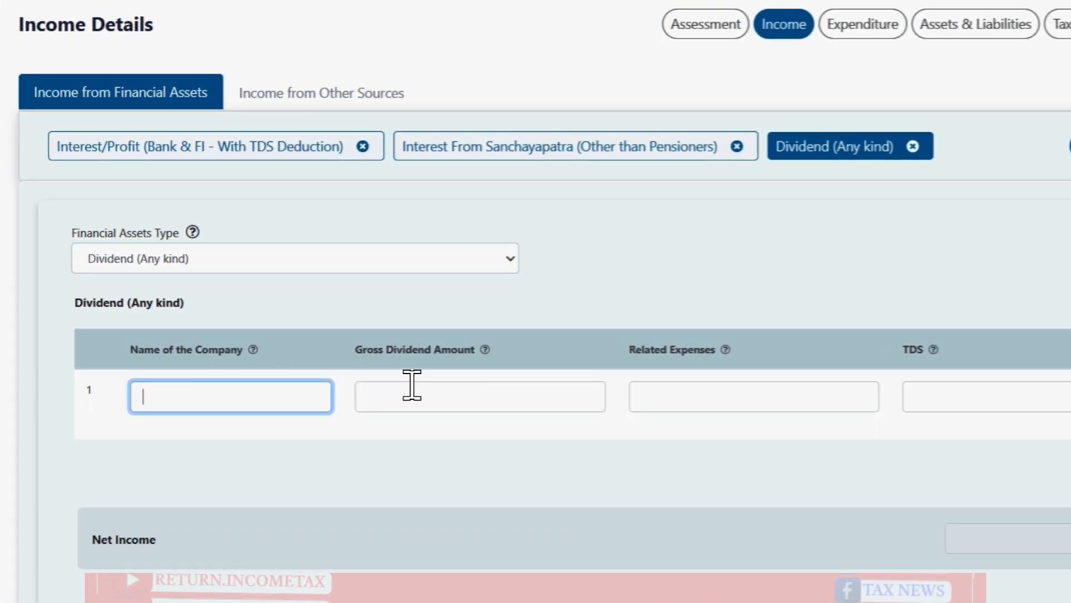
left_click(435, 394)
left_click(476, 433)
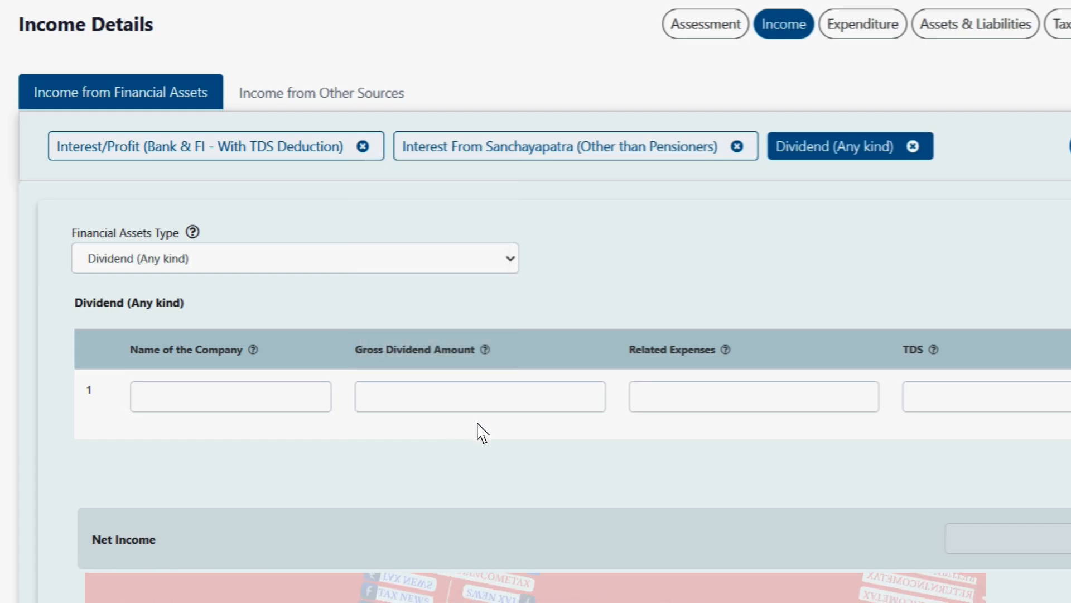
left_click(748, 367)
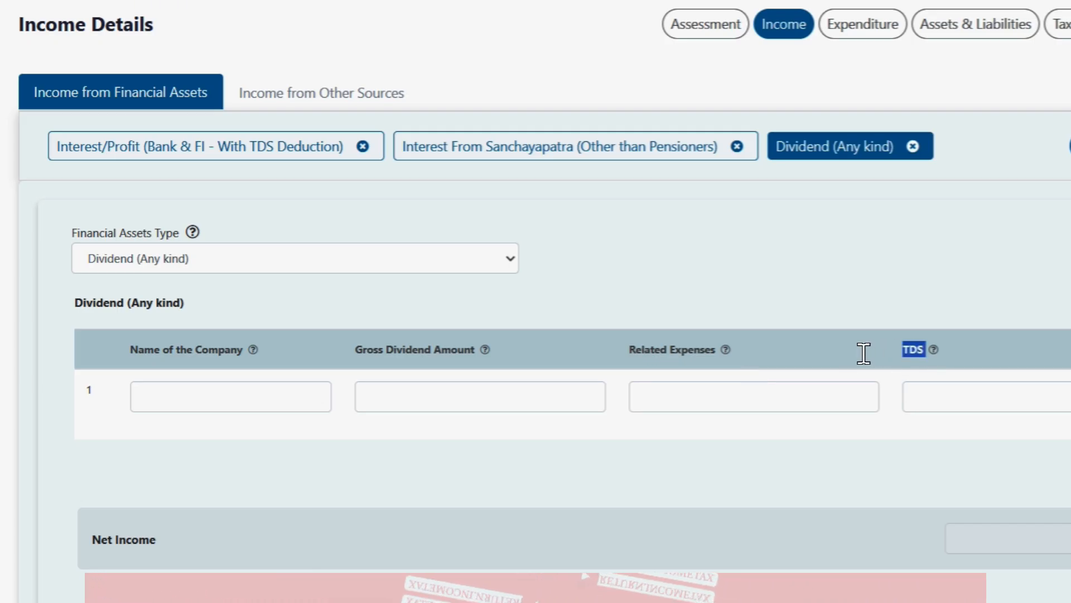
left_click(246, 335)
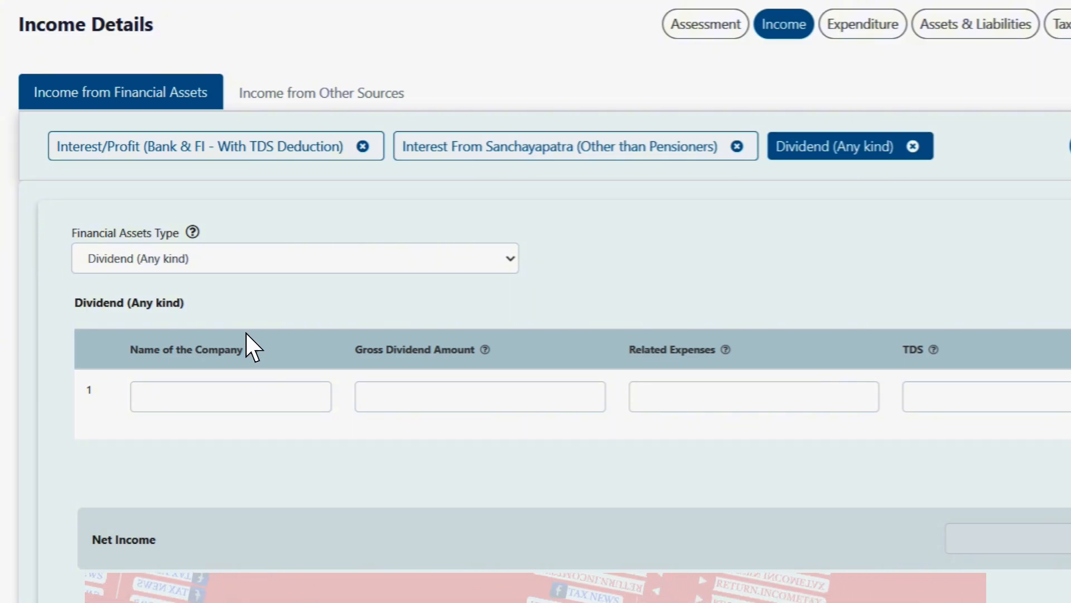
Step: Discard the Dividend section and add a Treasury Bill/ Bond/ Govt. Securities with TDS type in its place
left_click(913, 146)
left_click(756, 112)
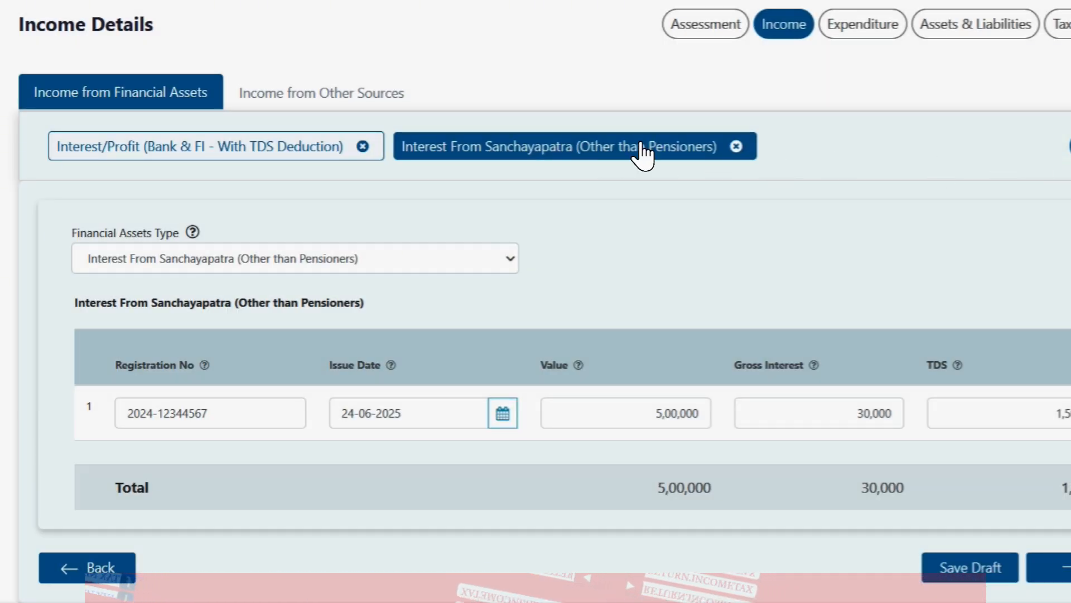
left_click(1069, 146)
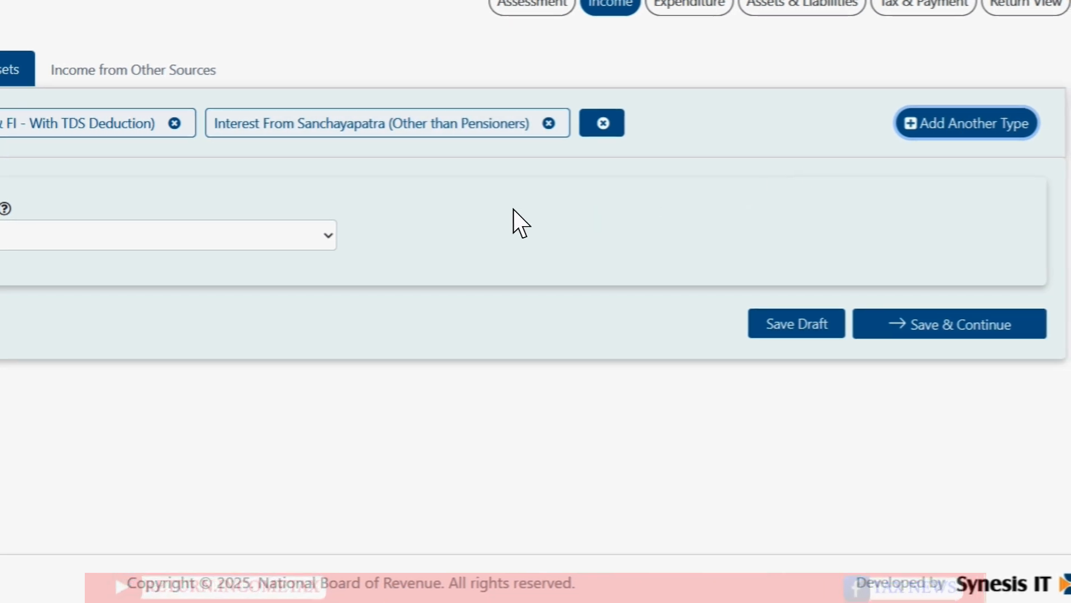
left_click(139, 245)
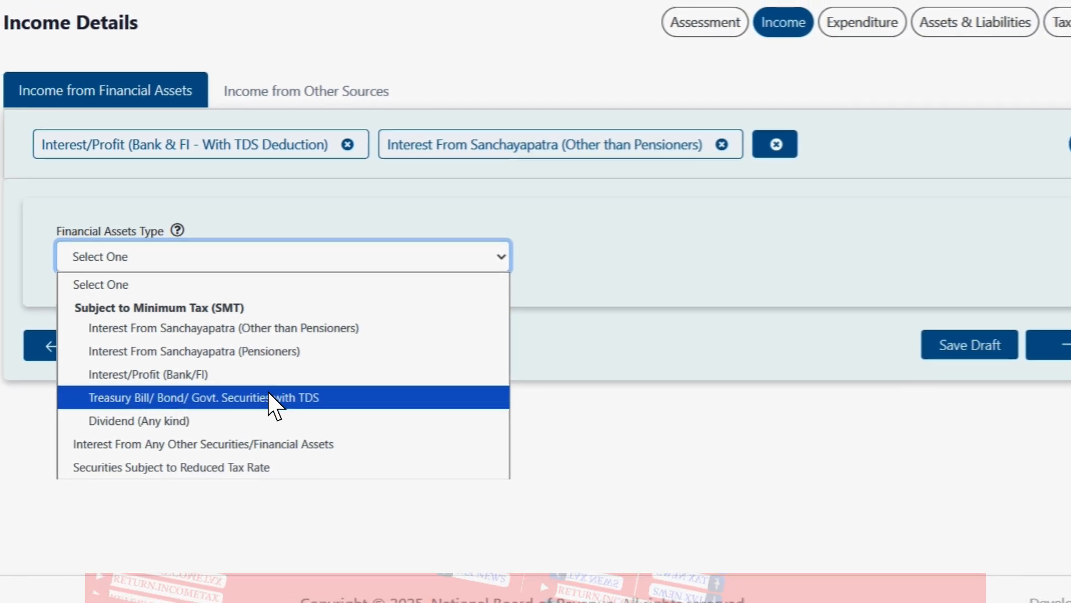
left_click(286, 397)
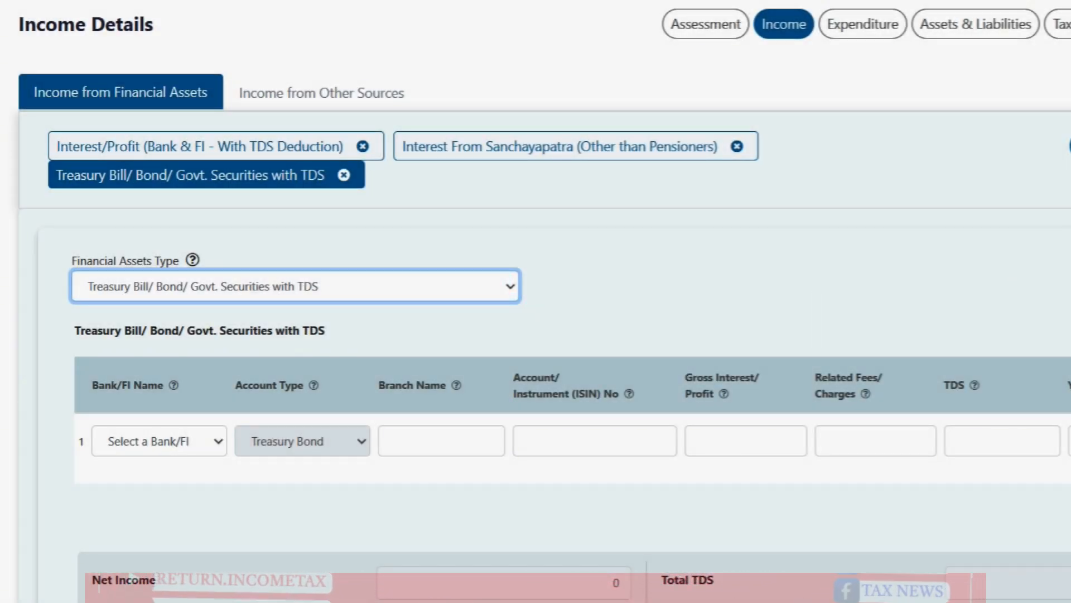
Step: Bring up the treasury bond TDS certificate image from the taskbar
scroll(536, 335, "down", 1)
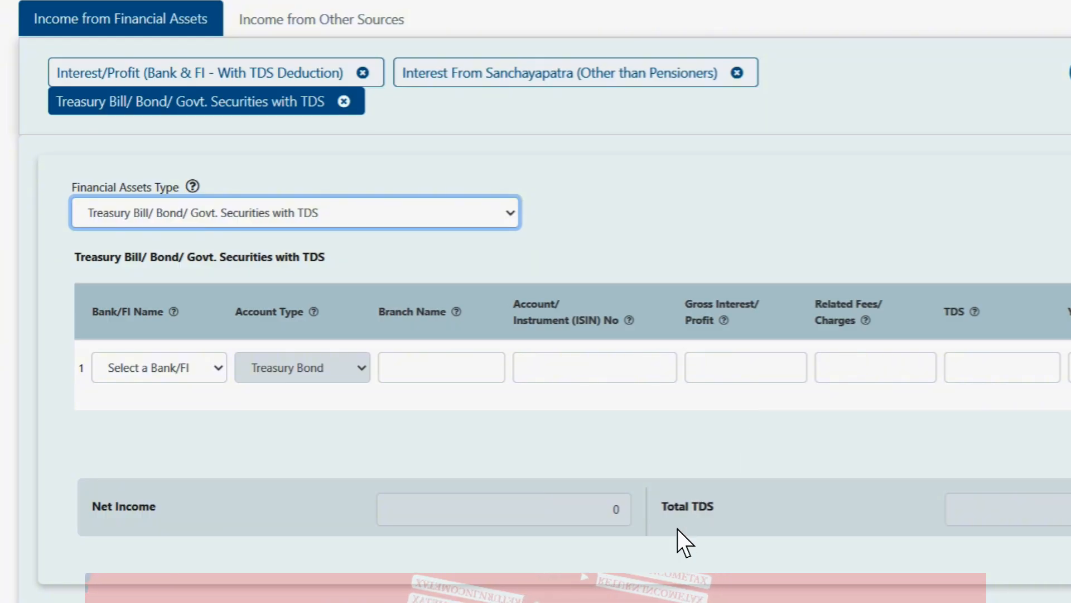
mouse_move(776, 593)
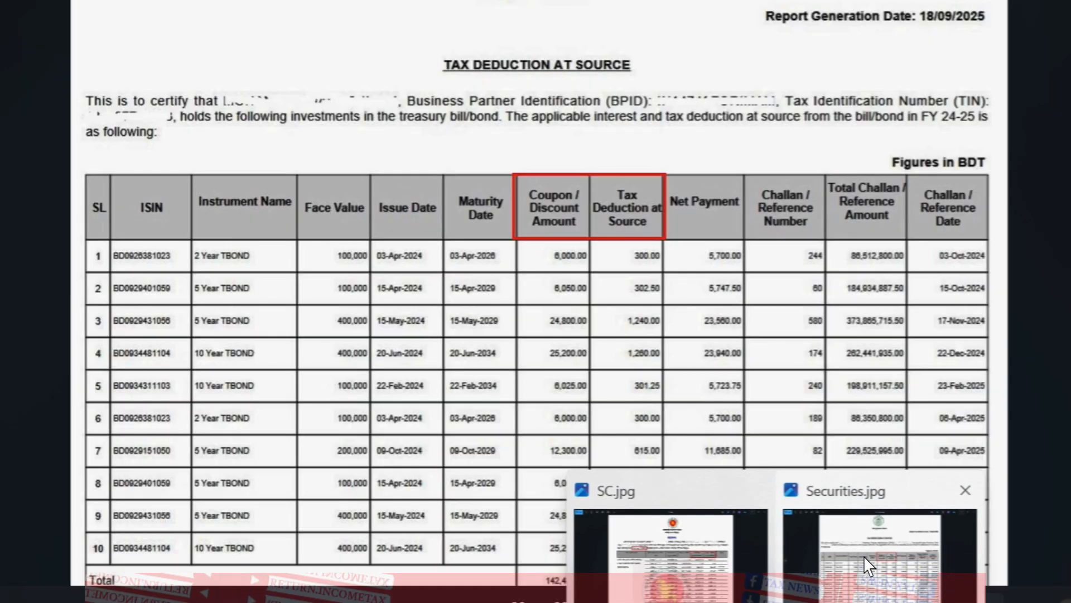
left_click(873, 569)
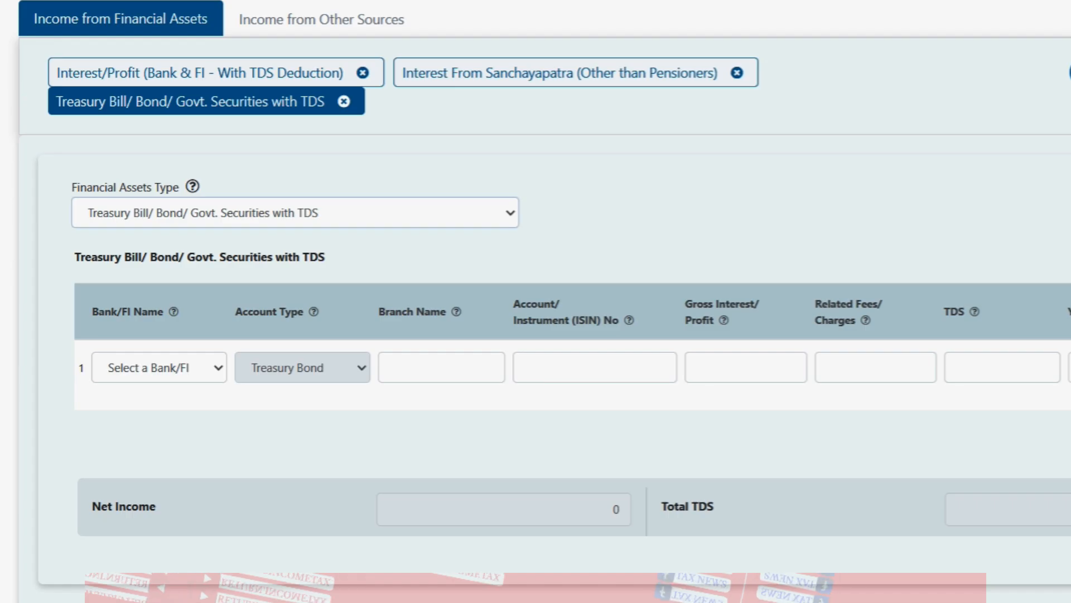
Step: Step through the Treasury Bond row's Bank, Branch and ISIN fields, leaving them blank, then view Securities.jpg
left_click(164, 363)
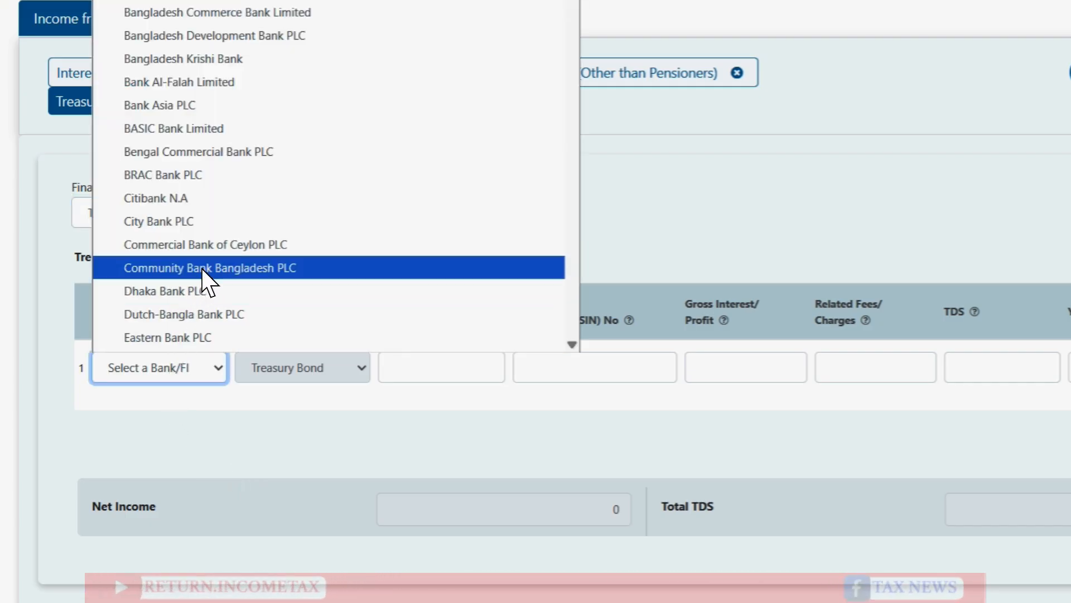
left_click(198, 450)
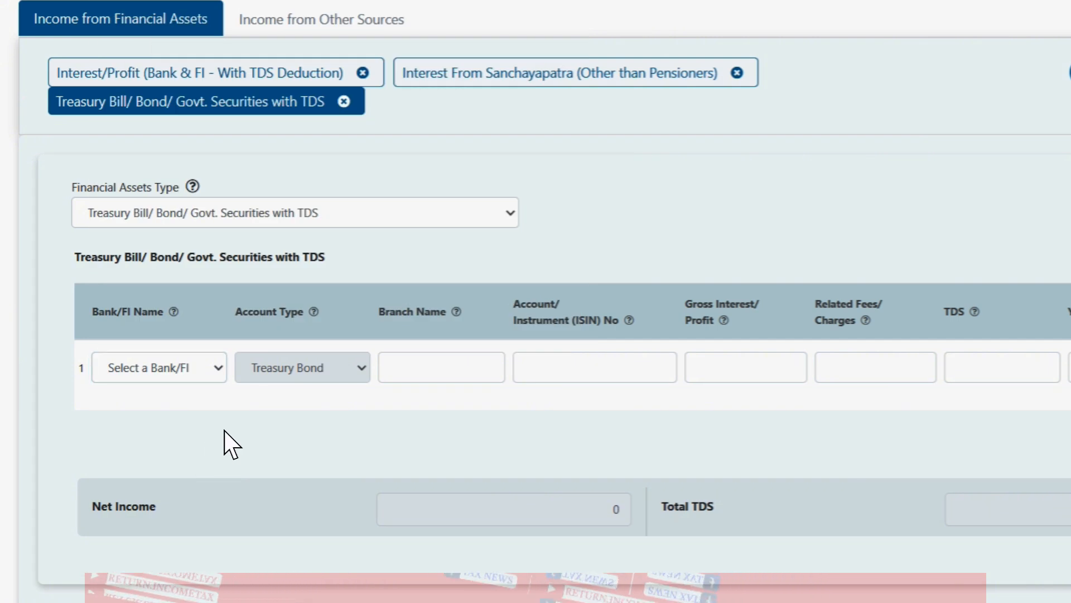
left_click(408, 368)
left_click(584, 364)
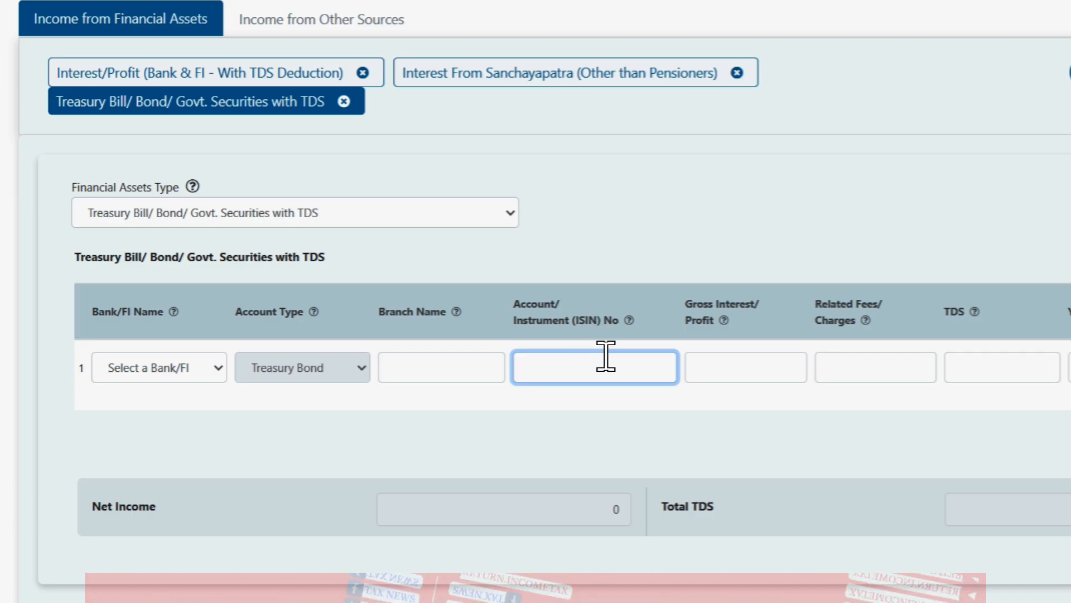
left_click(609, 364)
double_click(608, 364)
left_click(609, 364)
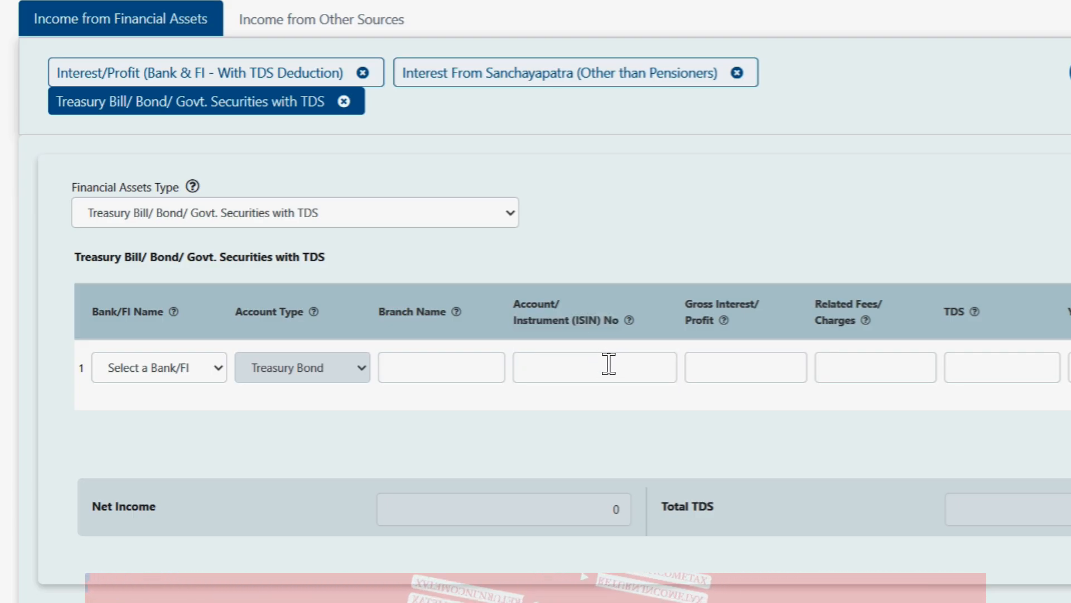
left_click(798, 544)
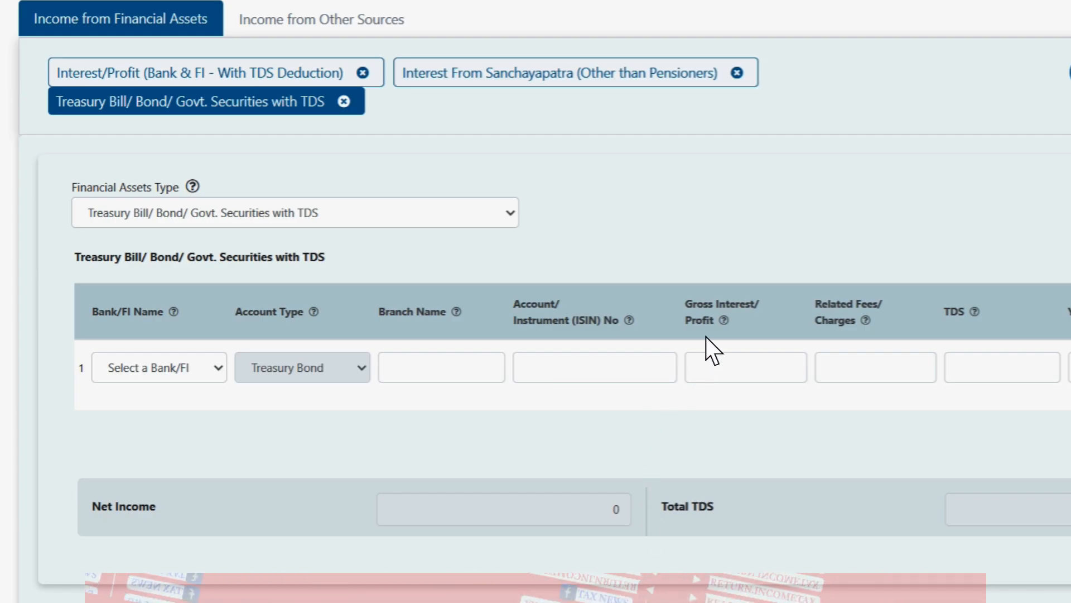
Step: Compare the treasury bond certificate against the row's Related Fees/Charges field
mouse_move(733, 602)
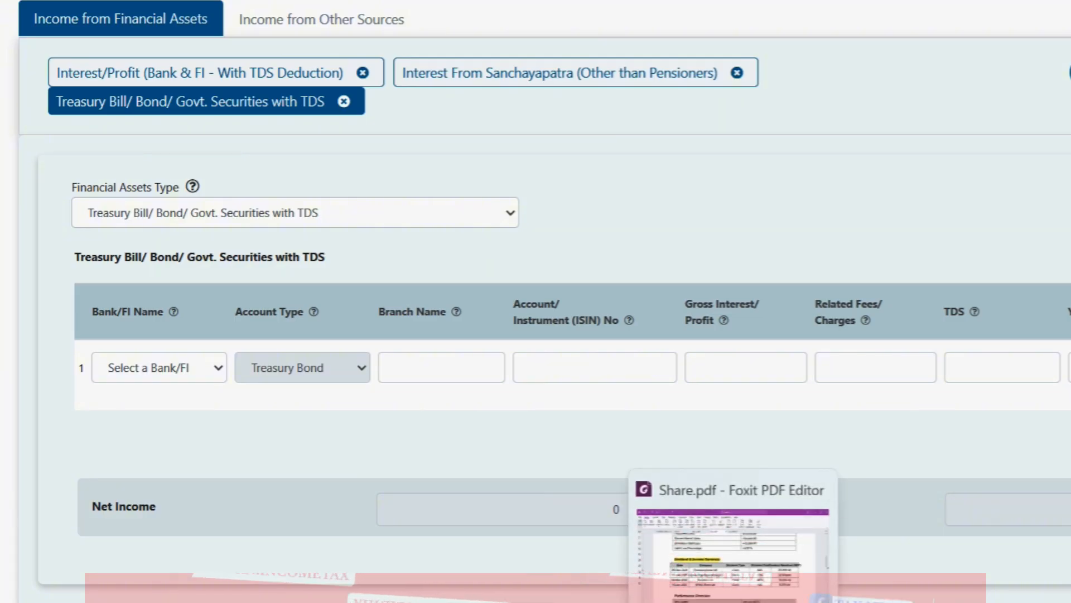
mouse_move(776, 602)
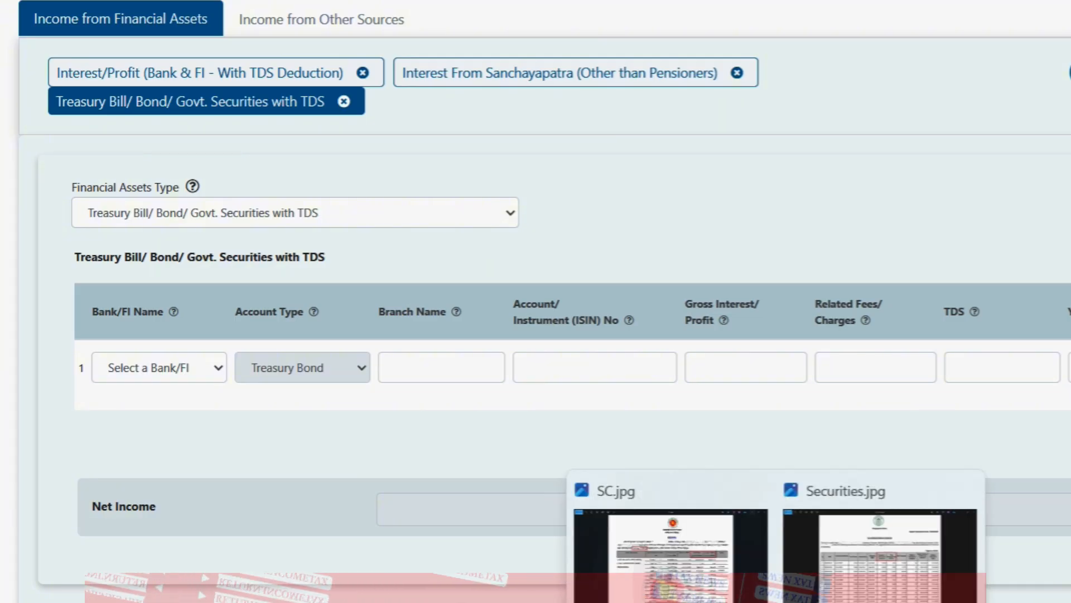
left_click(847, 582)
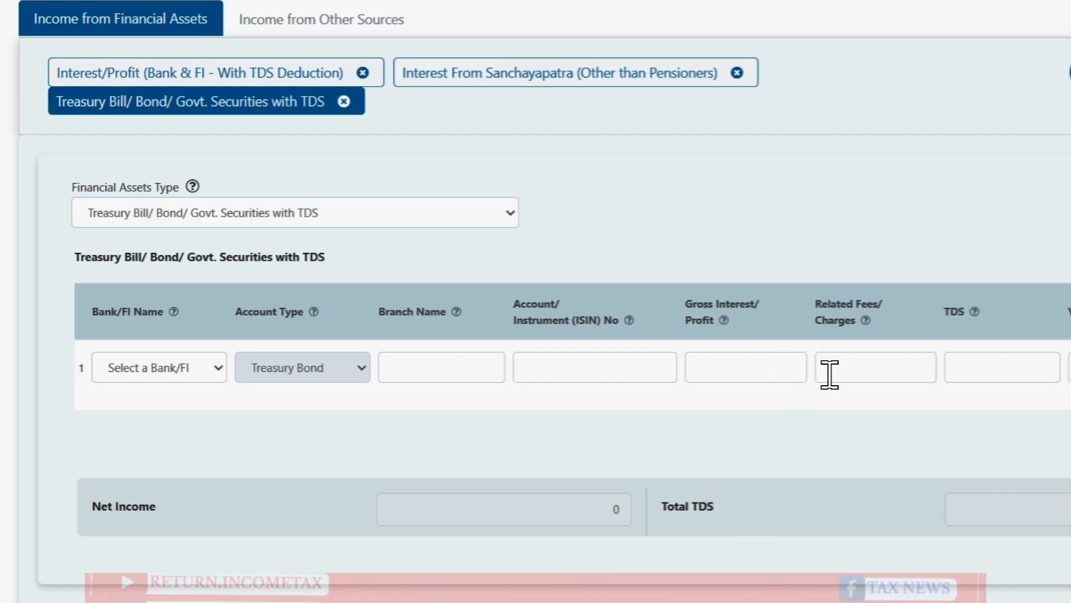
left_click(834, 373)
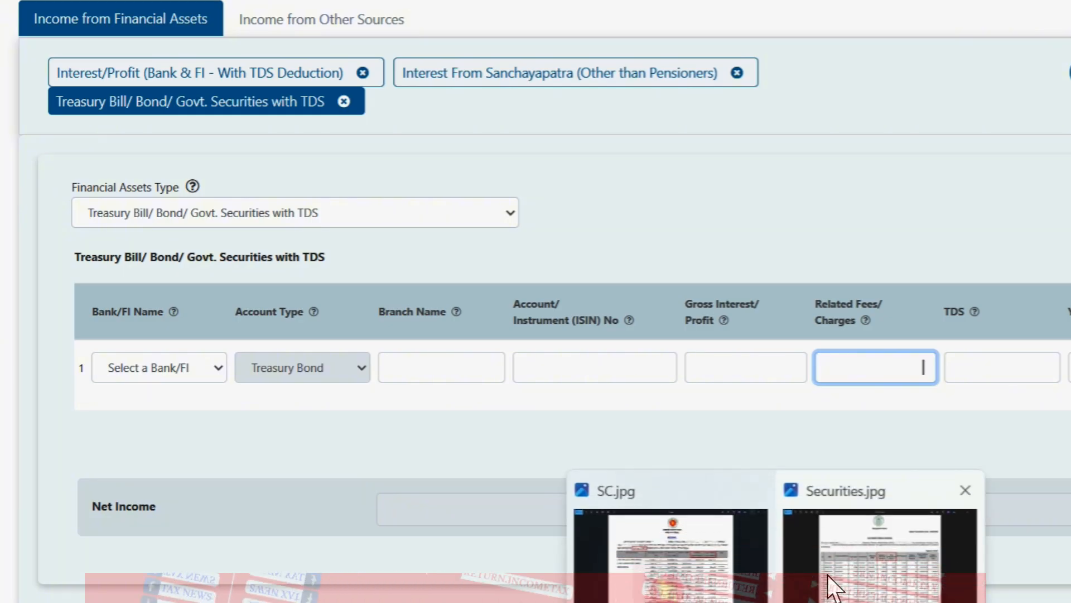
left_click(830, 577)
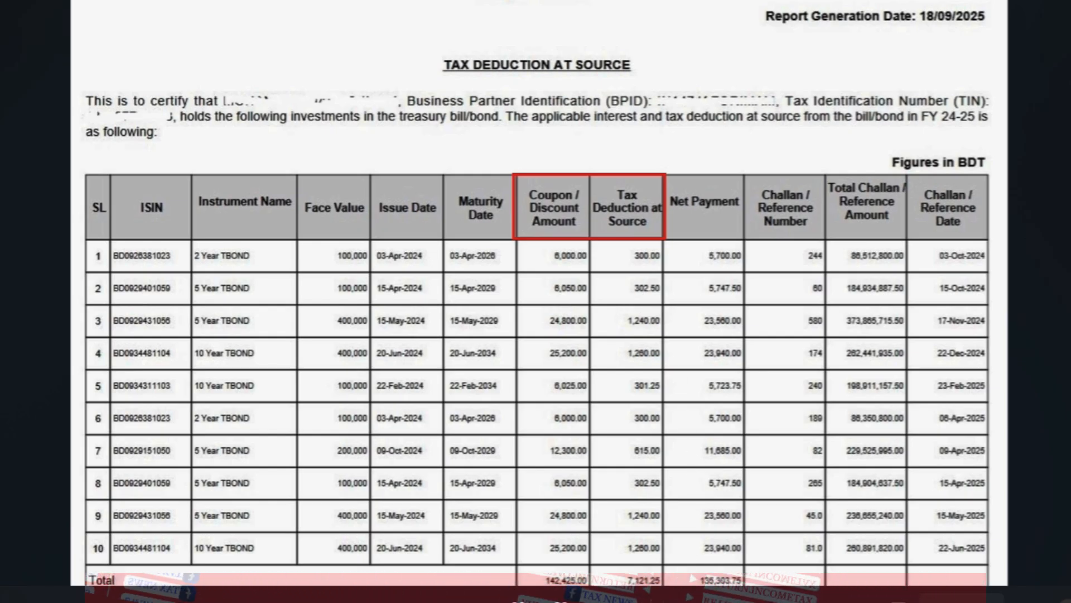
left_click(560, 600)
Step: Check the TDS and Year End Balance fields against the certificate's 142,425.00 coupon and 7,121.25 TDS
left_click(963, 381)
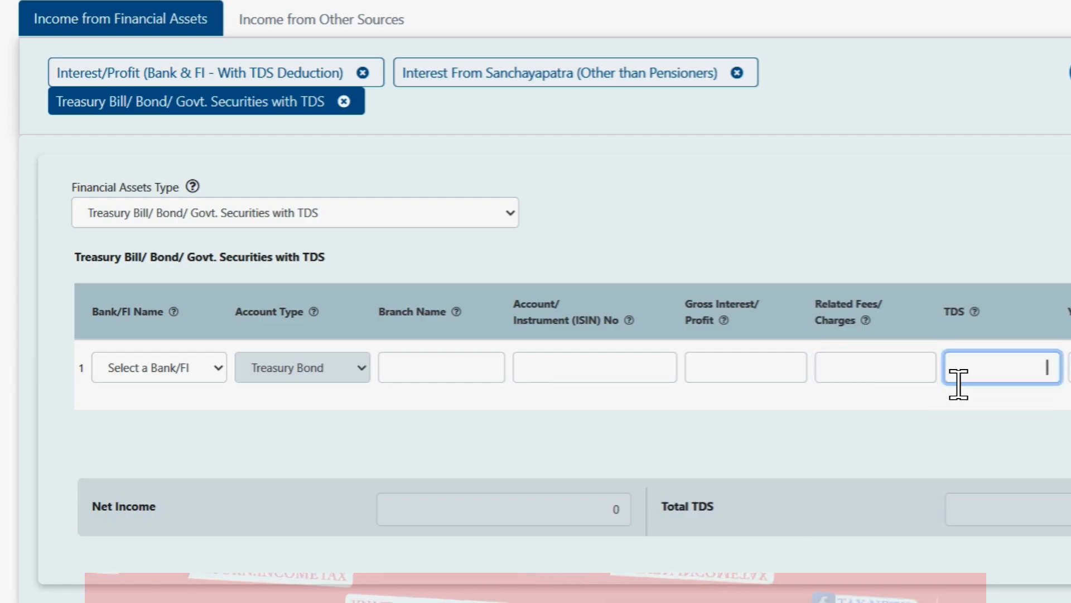
mouse_move(778, 600)
left_click(833, 580)
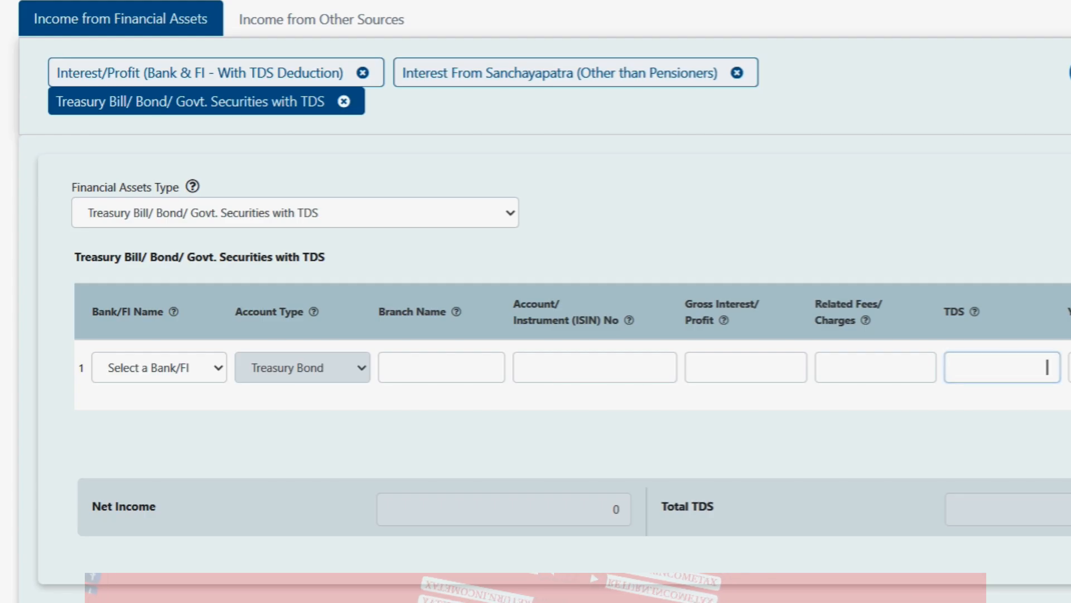
left_click(1070, 368)
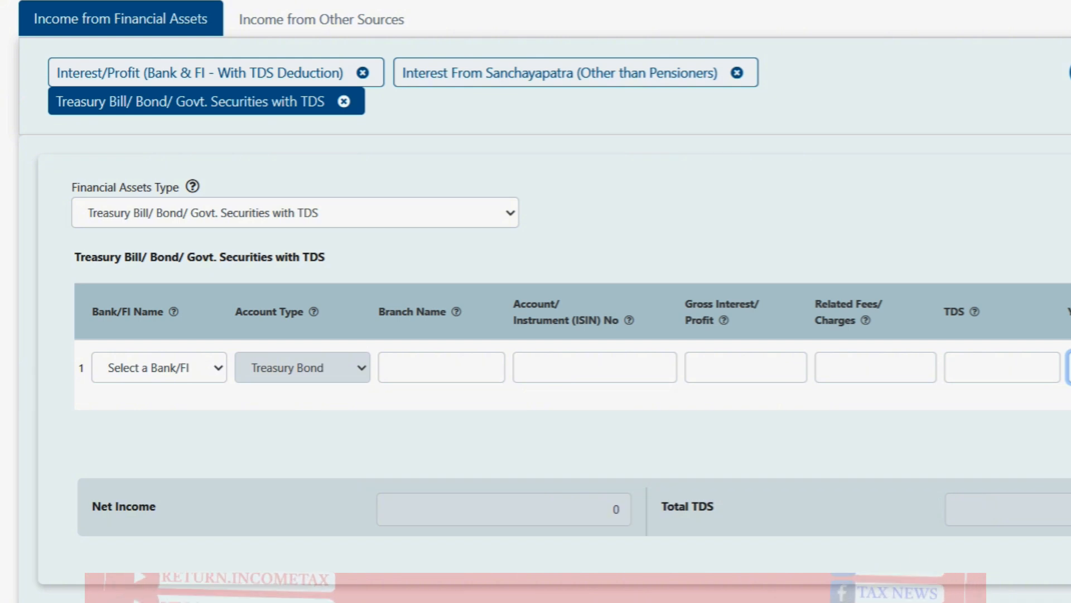
mouse_move(732, 602)
mouse_move(661, 602)
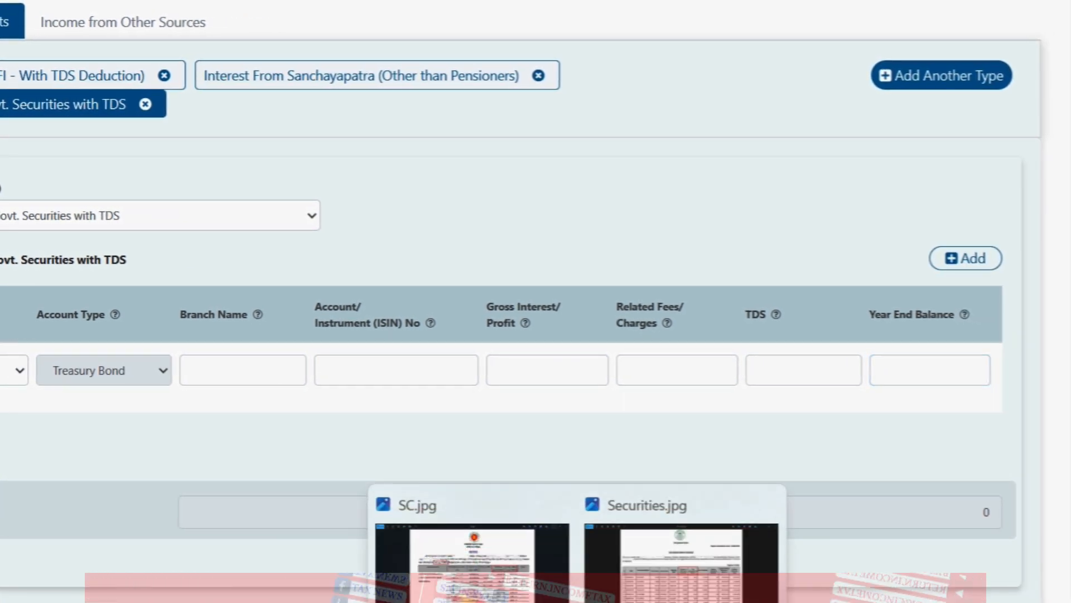
left_click(773, 585)
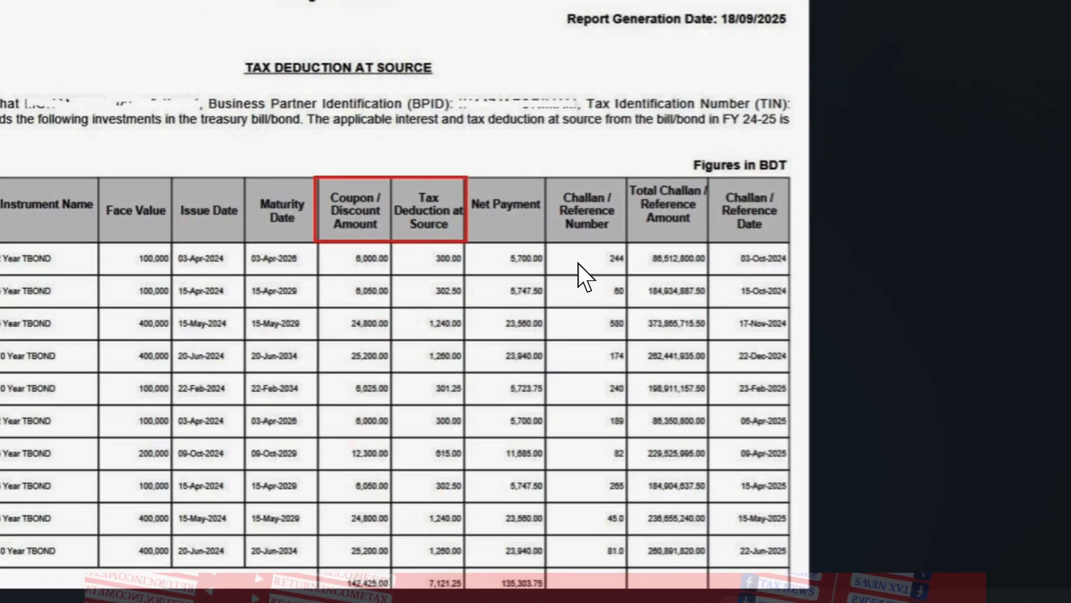
left_click(452, 602)
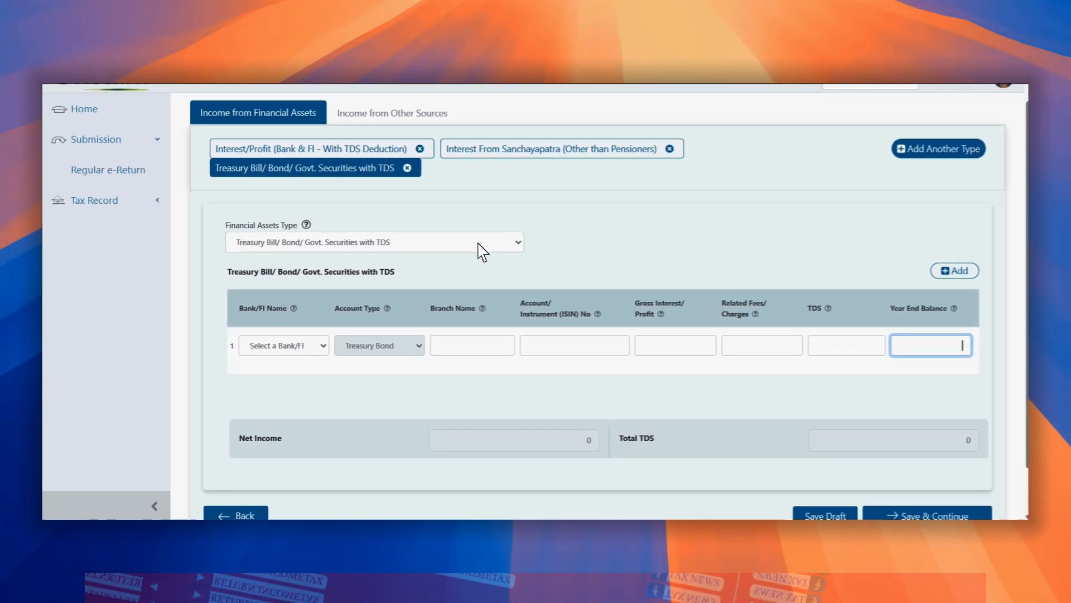
Step: Remove the Treasury Bill/ Bond/ Govt. Securities with TDS section
left_click(411, 168)
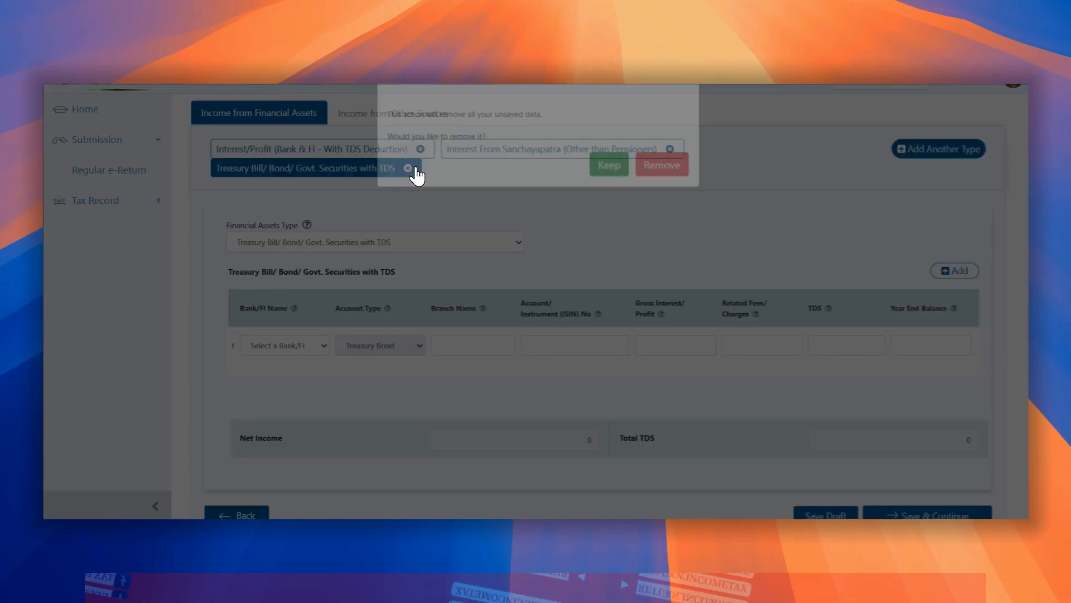
left_click(660, 172)
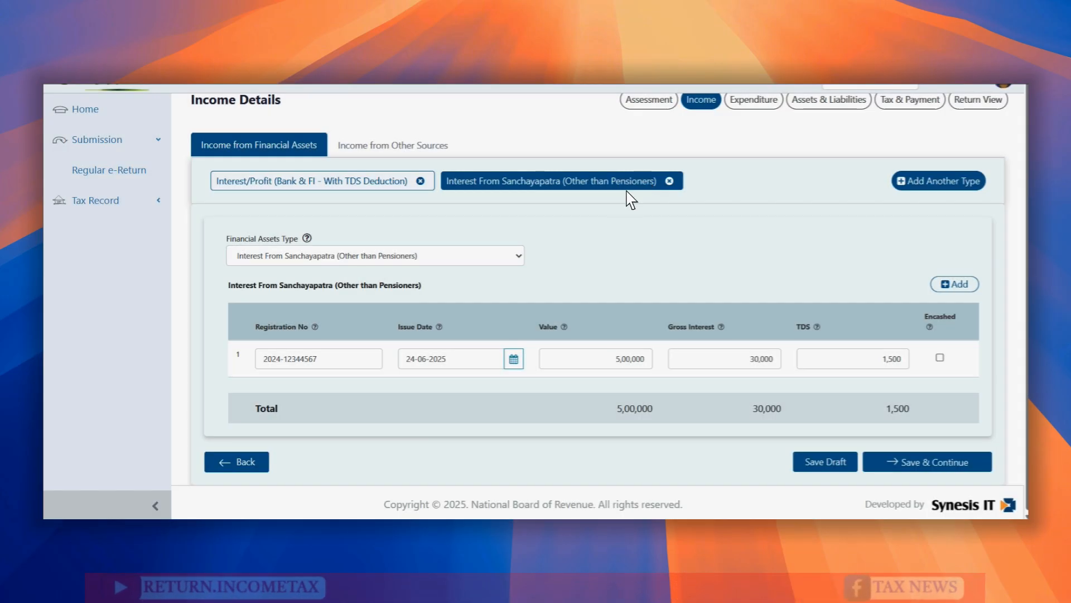
left_click(518, 257)
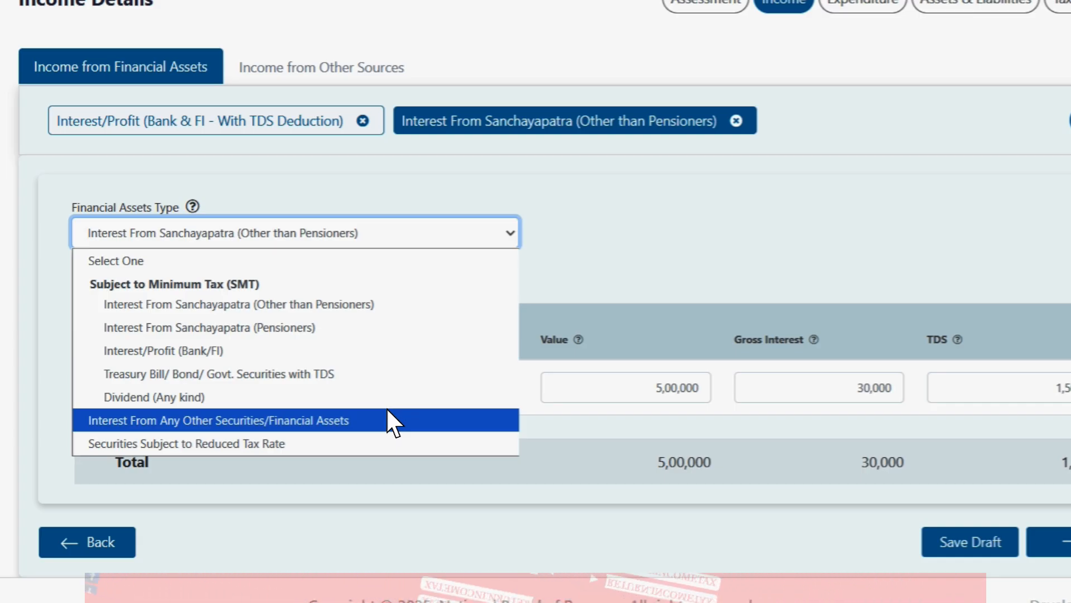
left_click(718, 270)
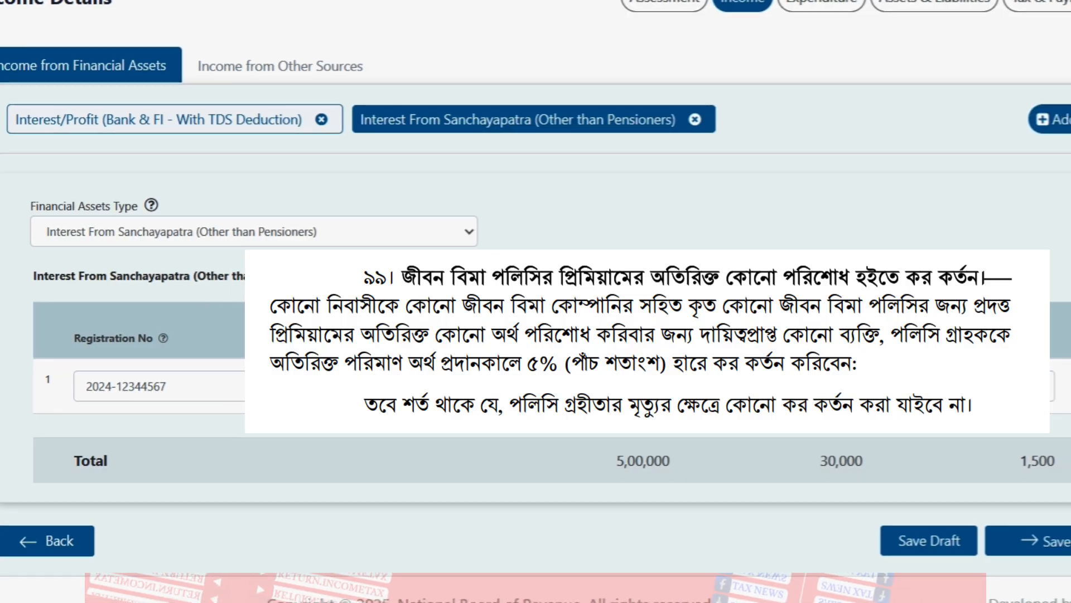
Step: Add an Interest From Any Other Securities/Financial Assets type with one blank row
left_click(1042, 119)
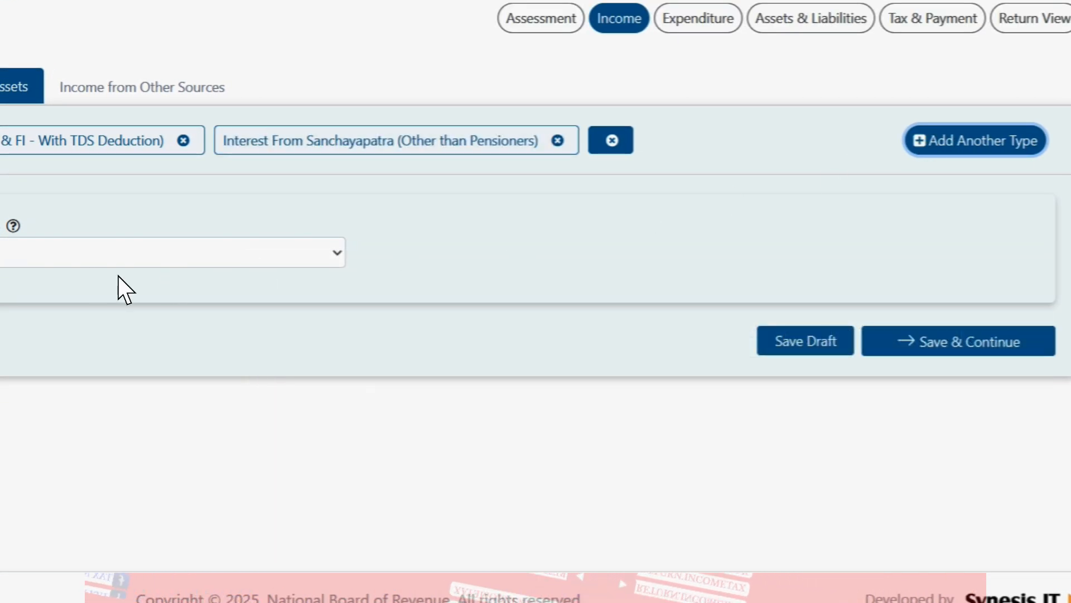
left_click(101, 252)
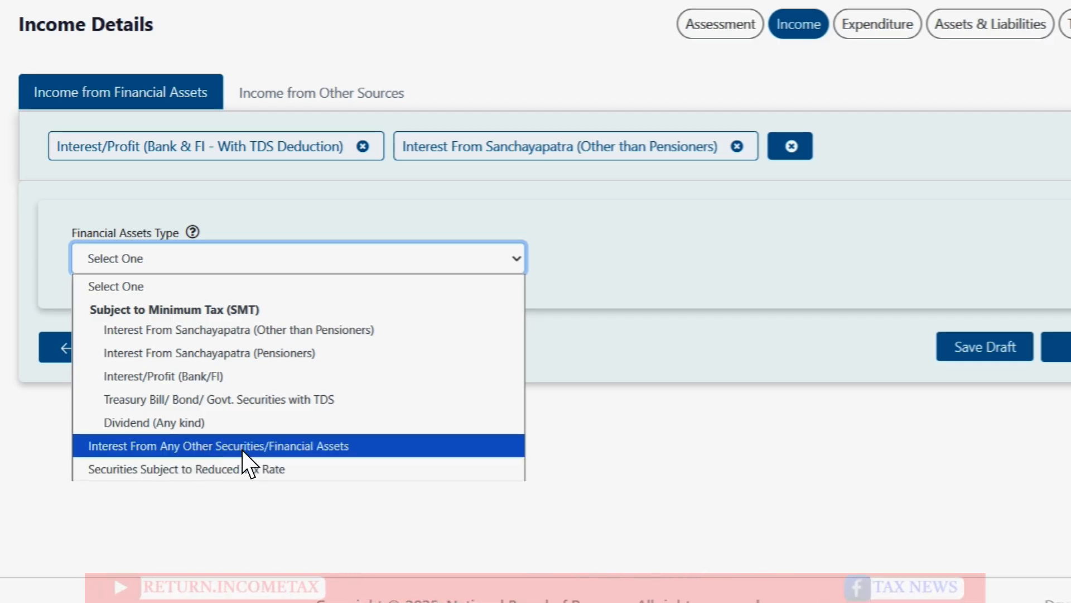
left_click(295, 454)
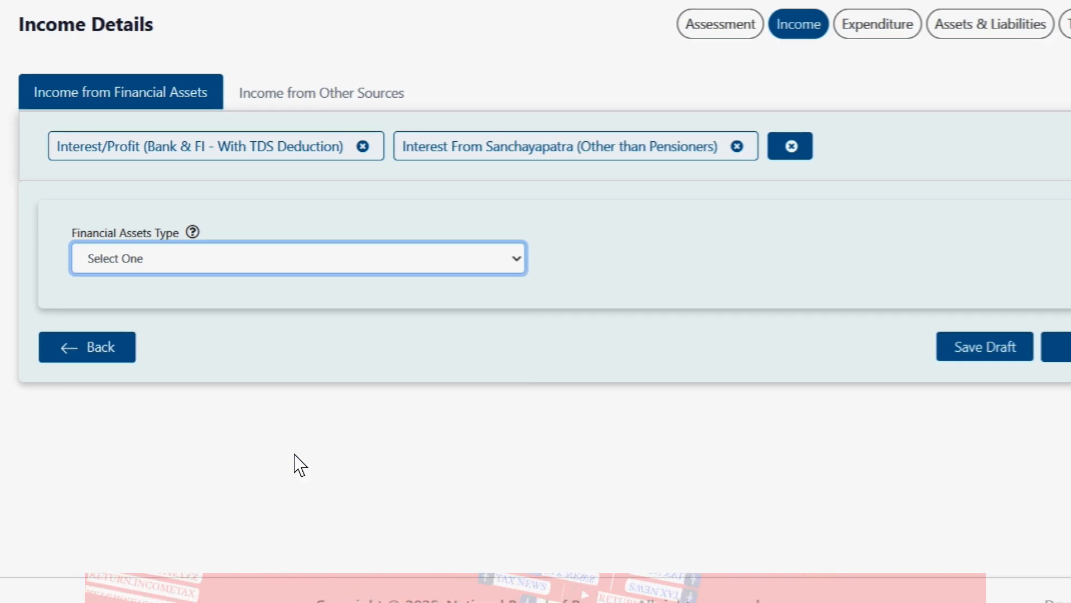
left_click(203, 428)
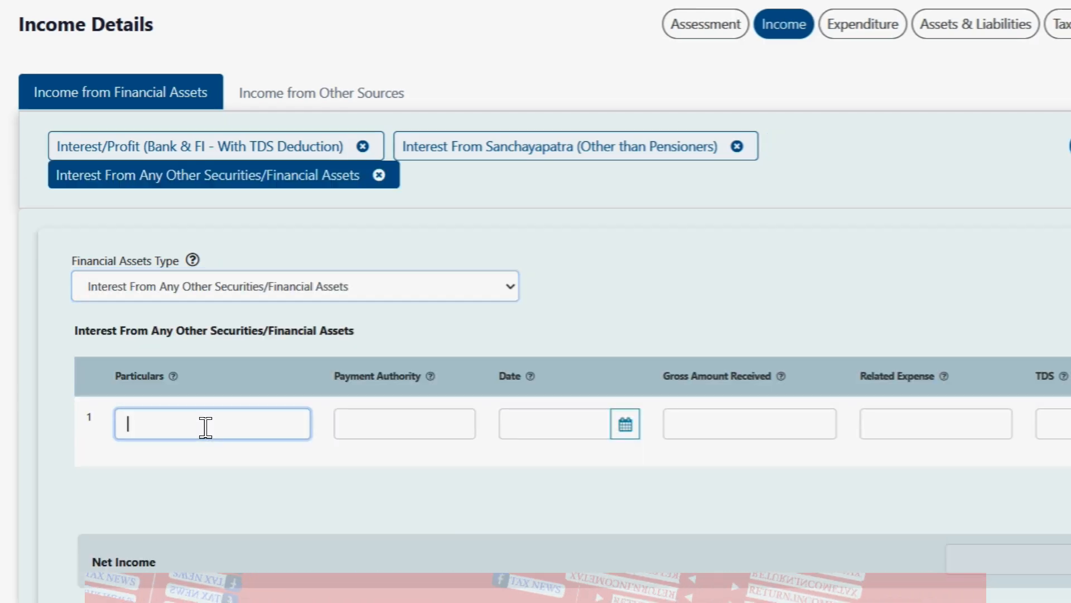
Step: Tour the Payment Authority, Date, Gross Amount, Related Expense and TDS fields, then remove the Other Securities section
left_click(454, 430)
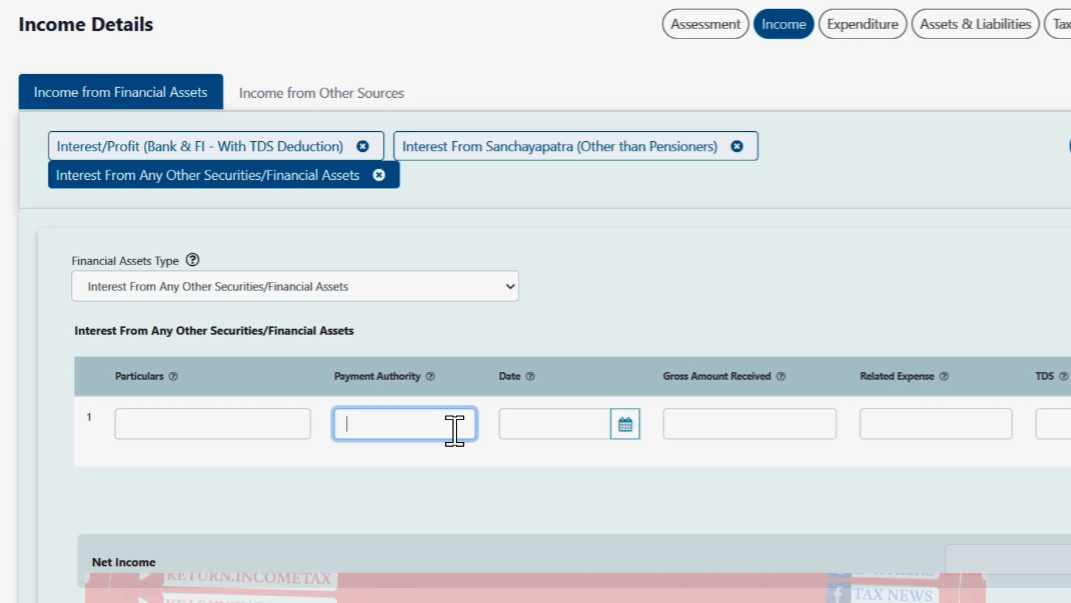
left_click(536, 428)
left_click(781, 415)
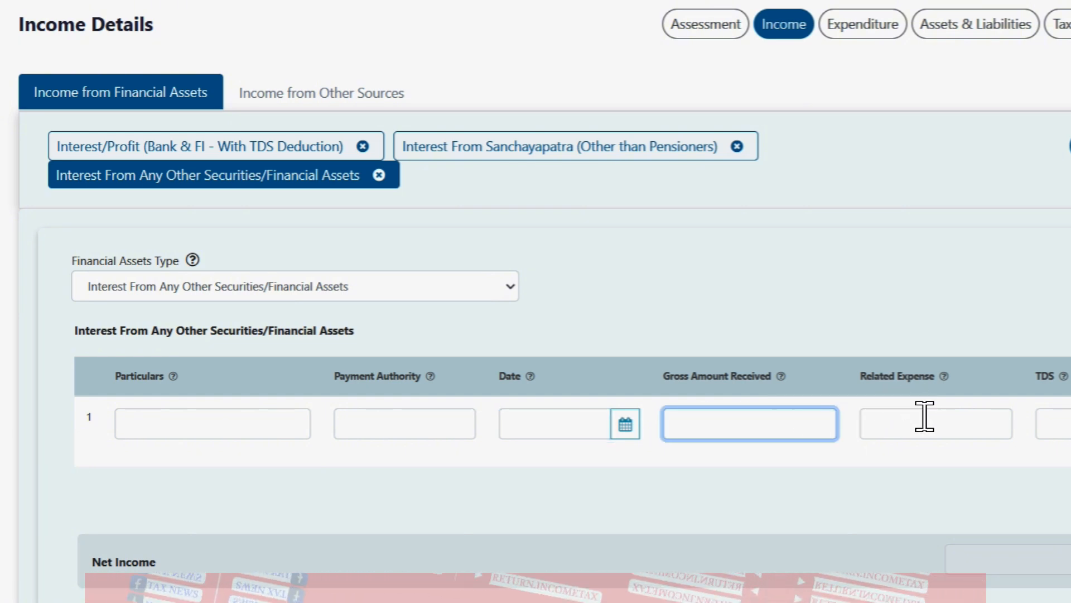
left_click(950, 425)
key("Tab")
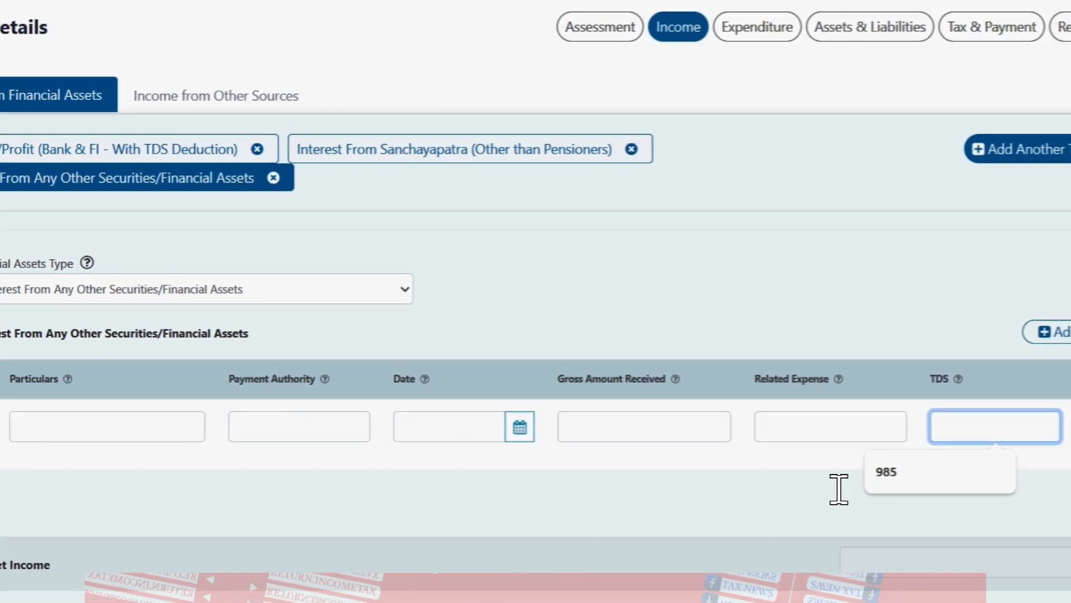
left_click(274, 178)
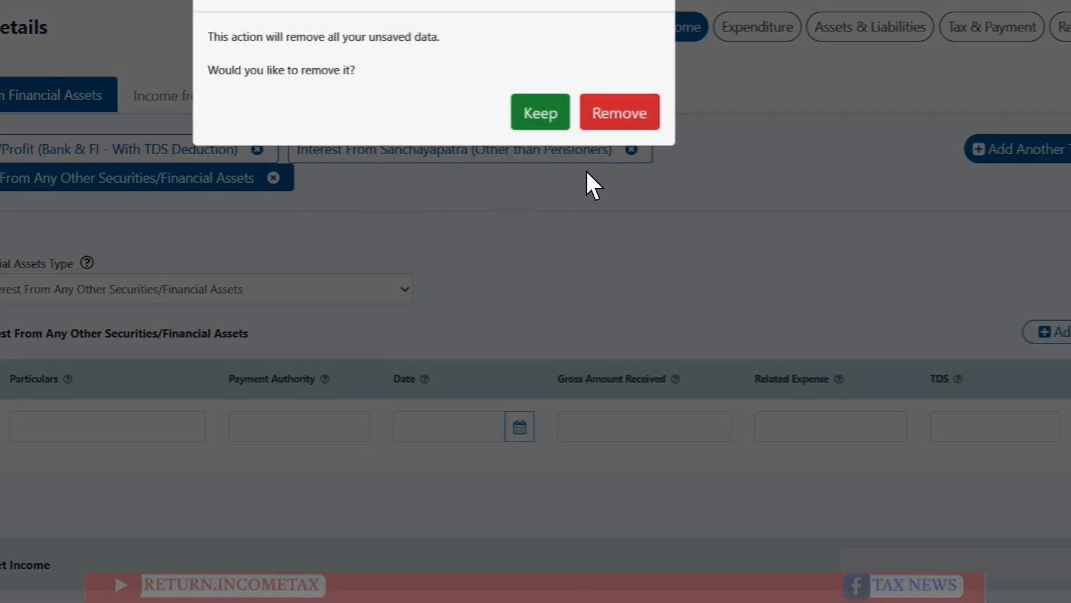
left_click(642, 124)
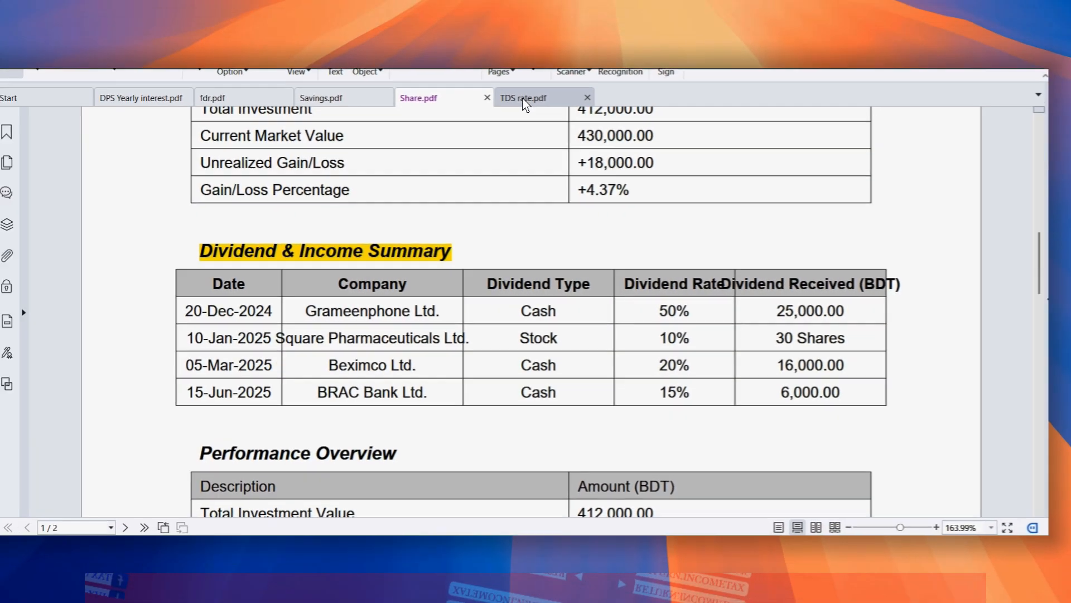
Step: Show TDS rate.pdf and highlight the ধারা ১০২ entry for 10% bank/FDR interest TDS
left_click(539, 115)
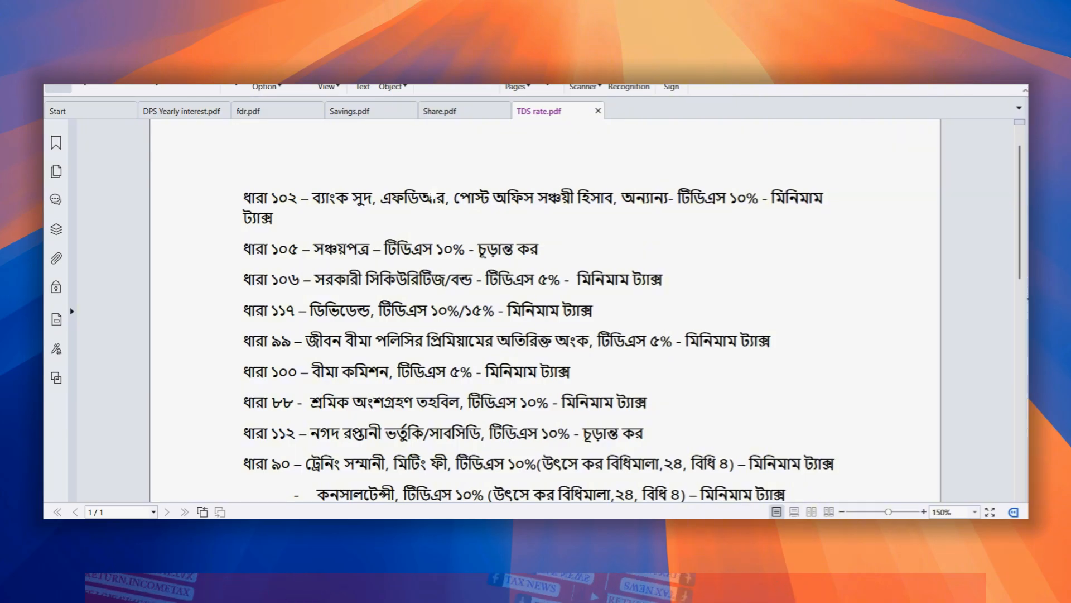
scroll(212, 195, "down", 2)
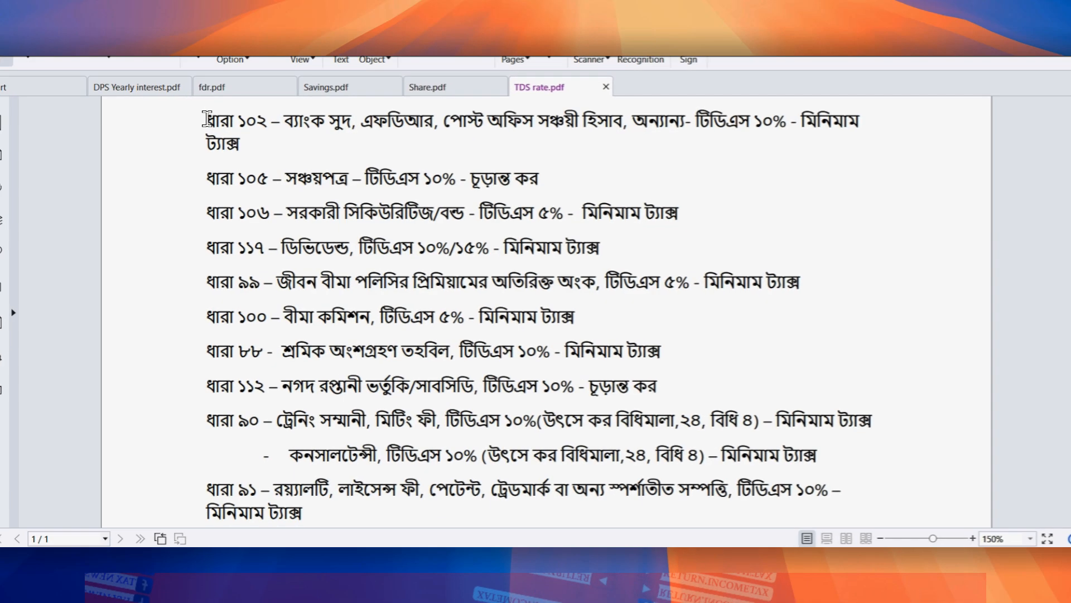
left_click_drag(244, 141, 289, 140)
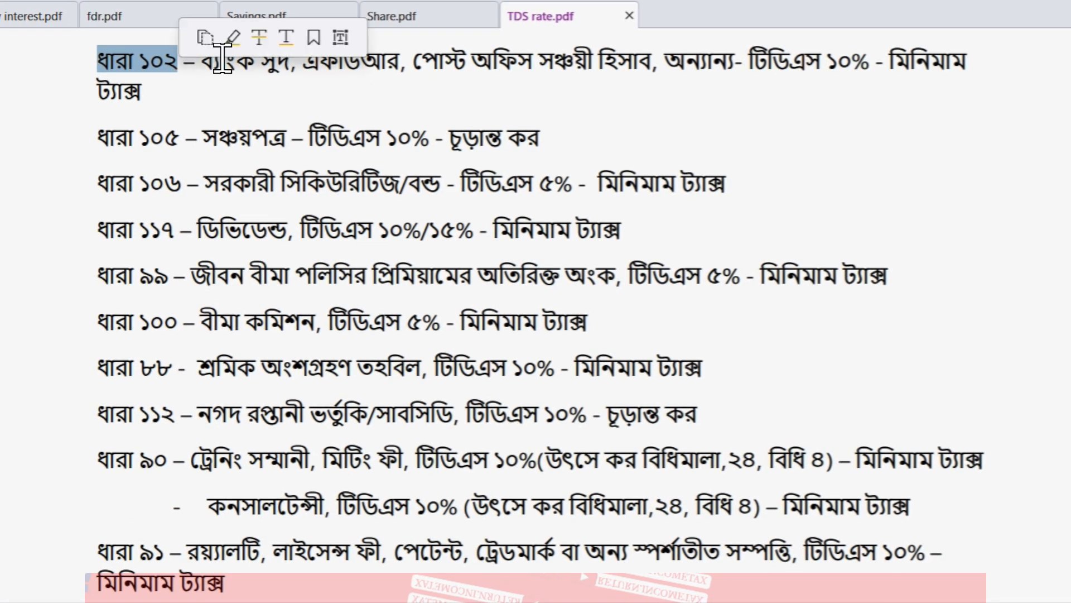
left_click(463, 108)
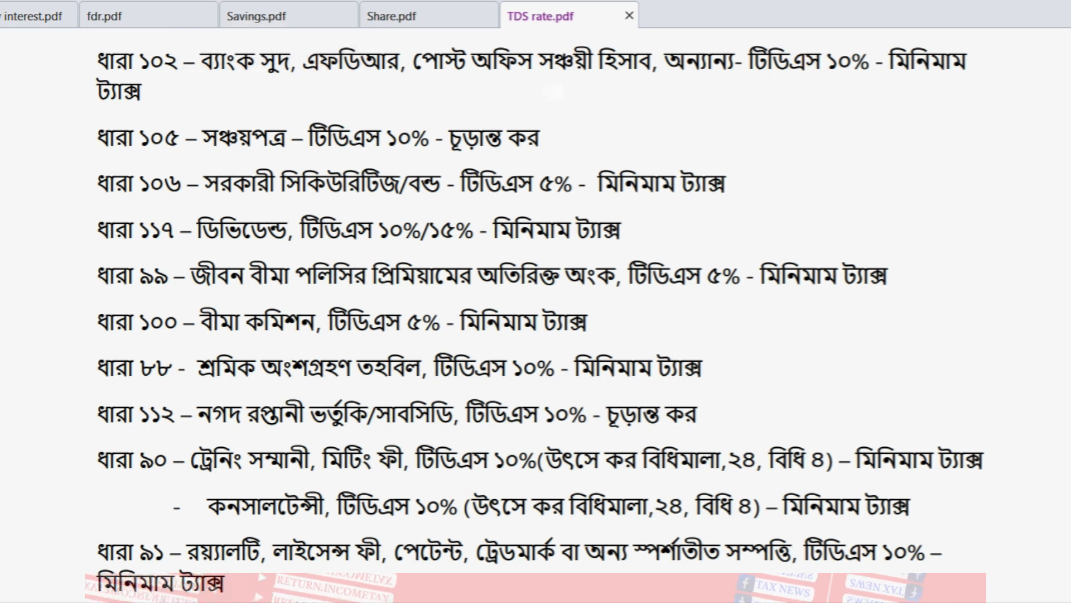
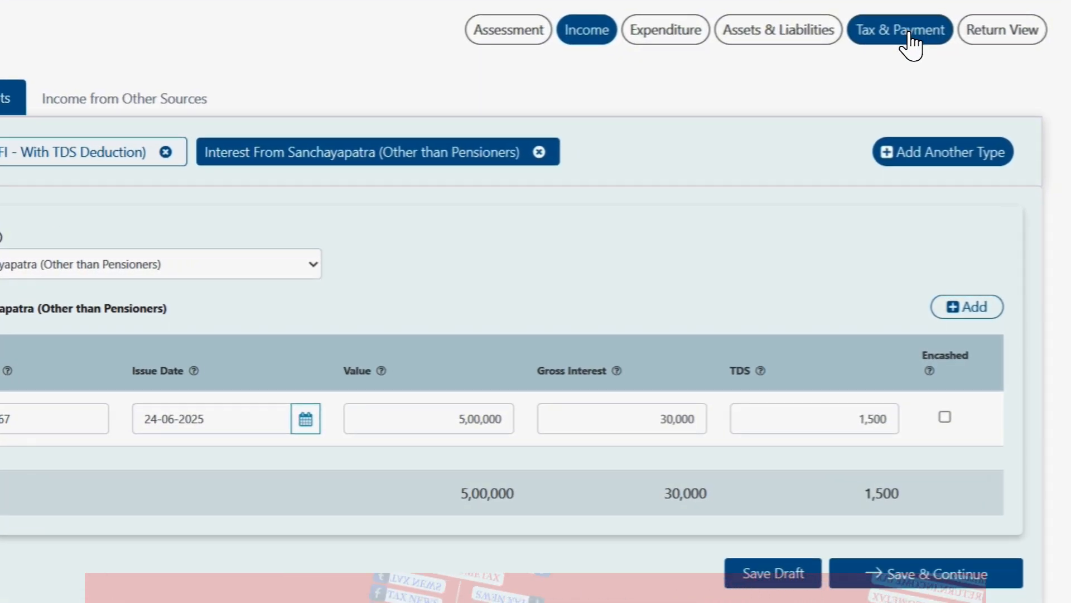
left_click(911, 40)
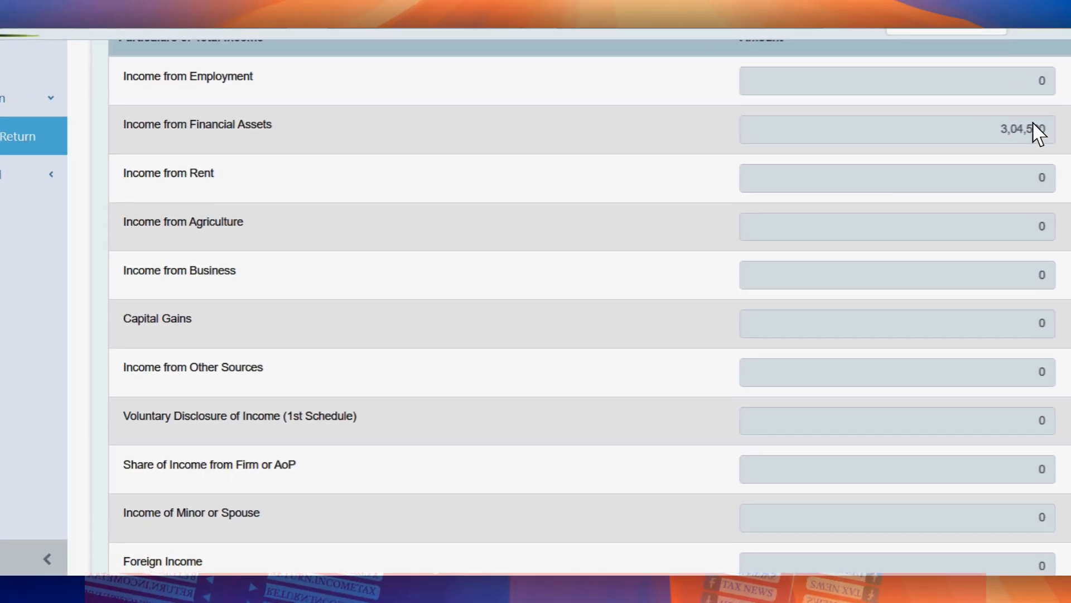
left_click(1039, 134)
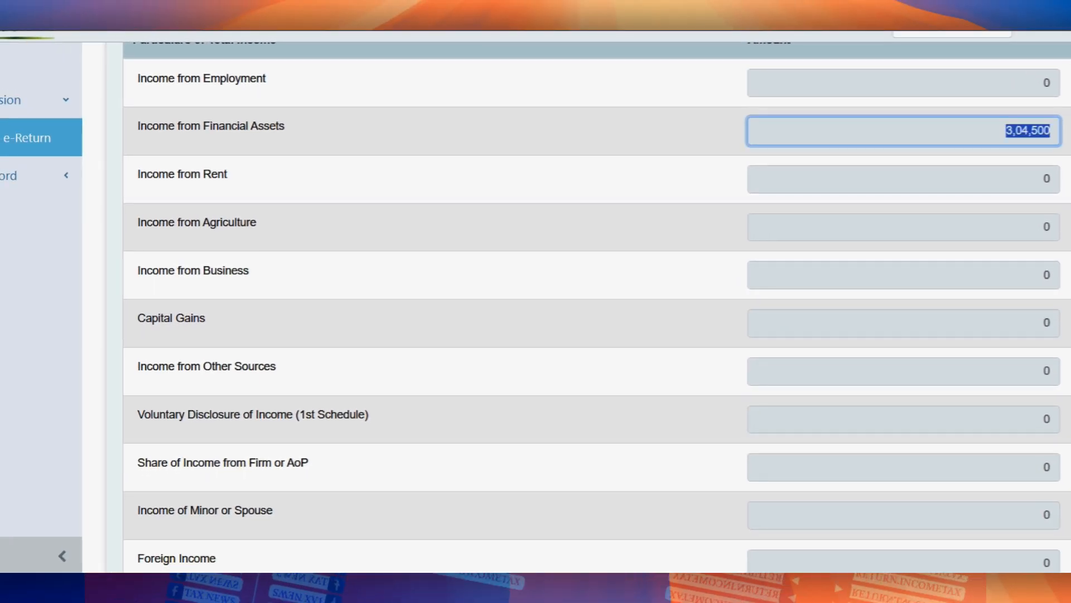
scroll(597, 307, "down", 5)
scroll(597, 307, "down", 5)
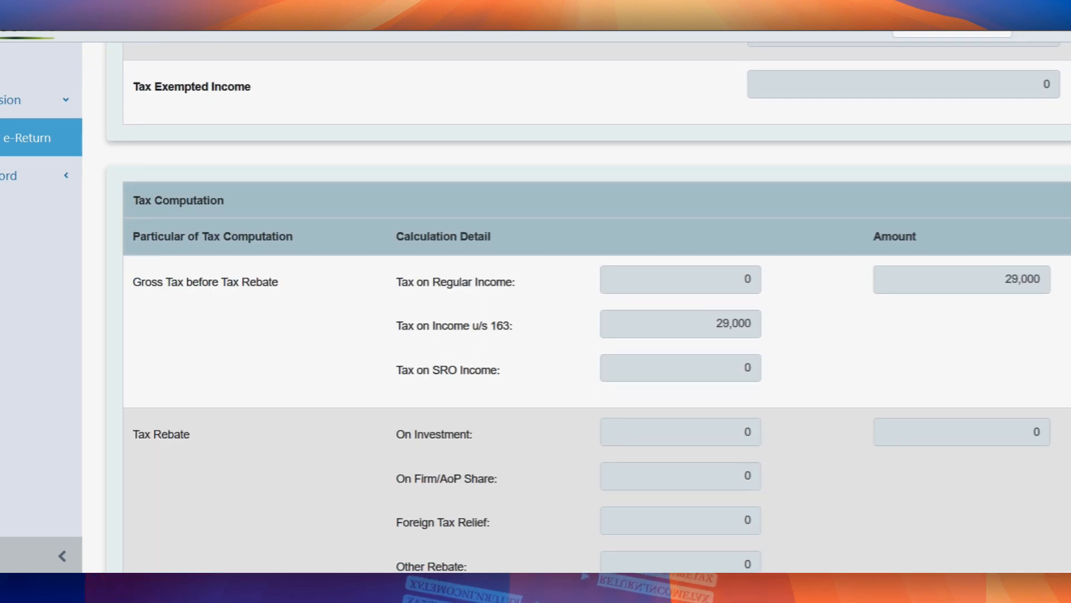
scroll(597, 307, "up", 1)
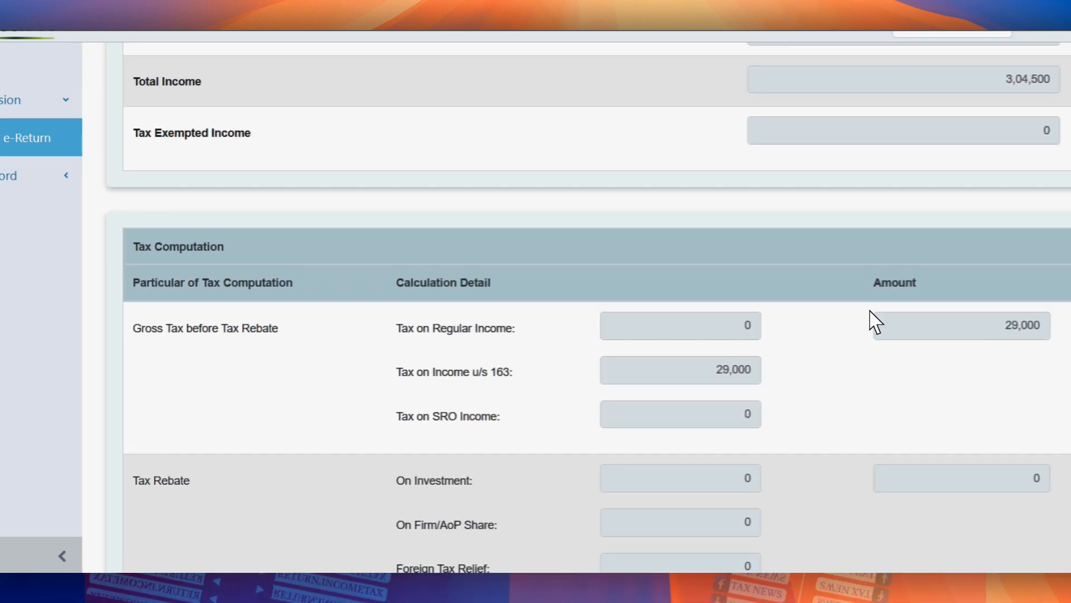
left_click(760, 365)
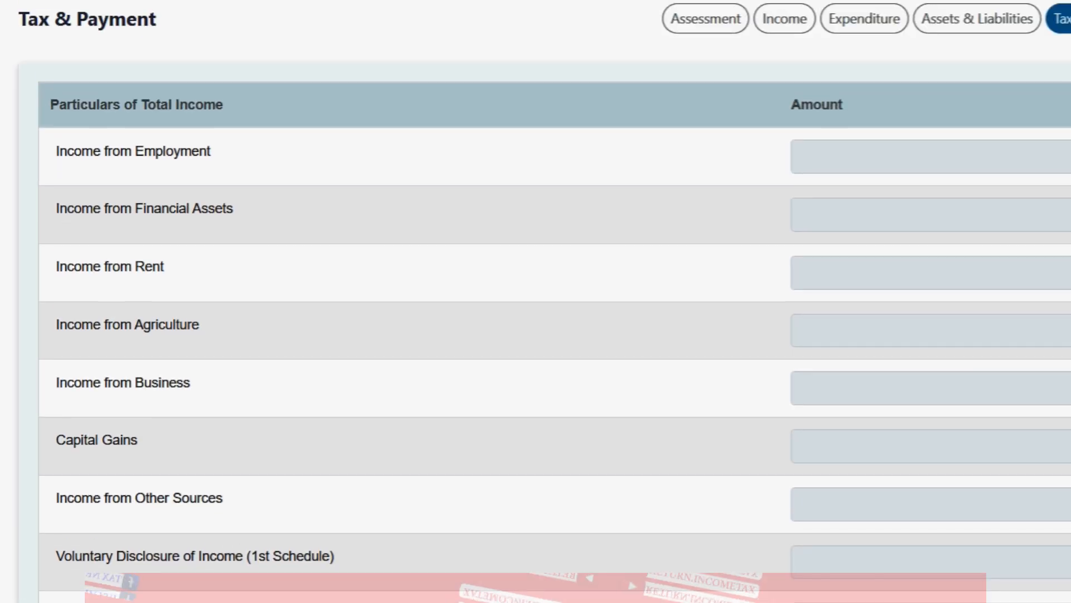
left_click(761, 22)
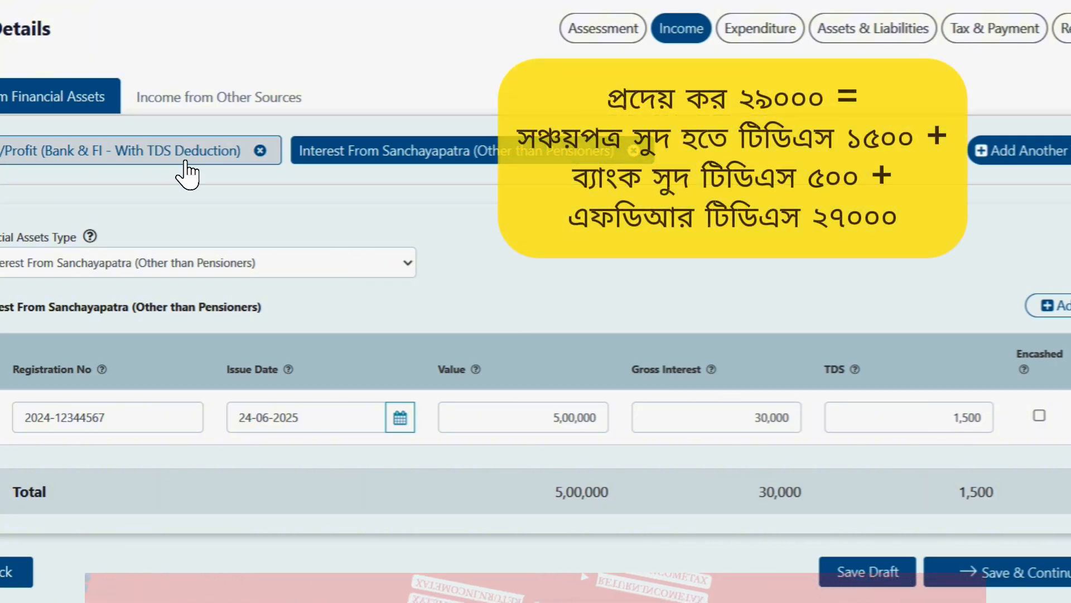
Step: Check the bank and FDR interest total TDS of 27,500, view Sanchayapatra, then return to Tax & Payment
left_click(186, 161)
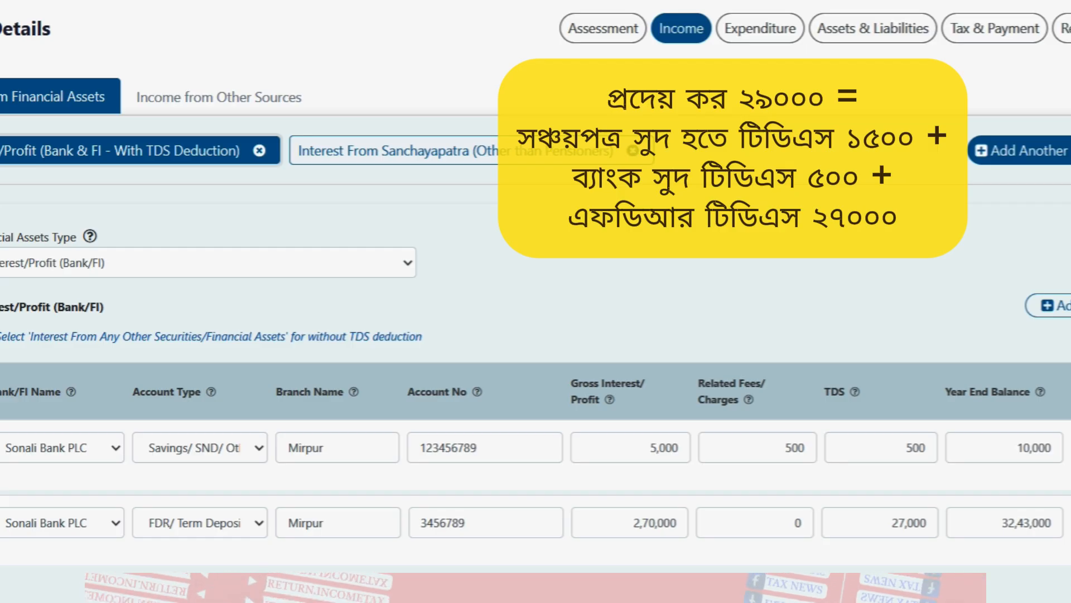
scroll(536, 301, "down", 4)
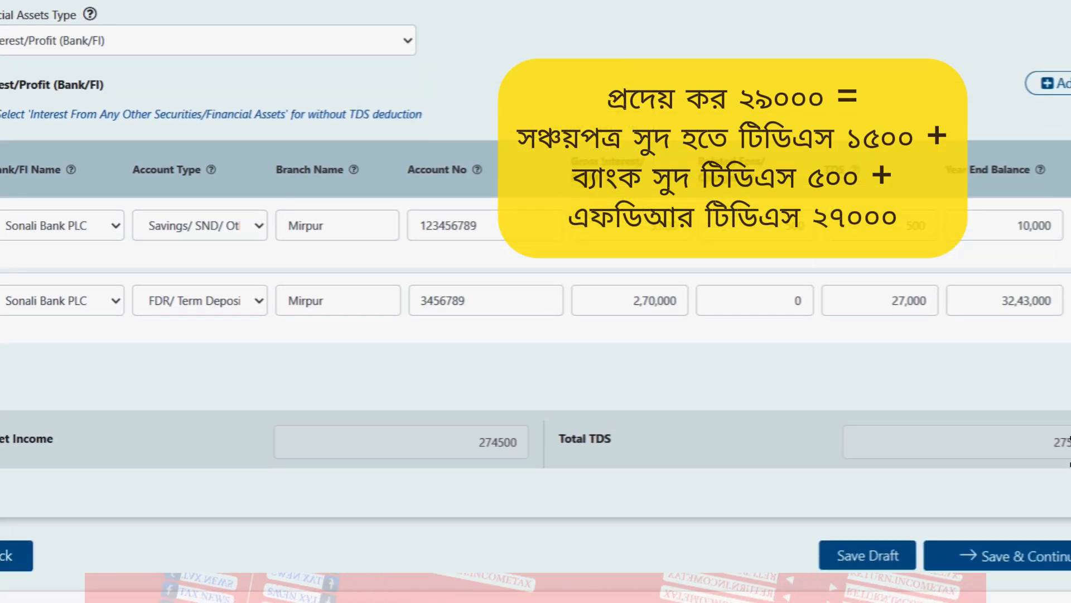
double_click(1058, 442)
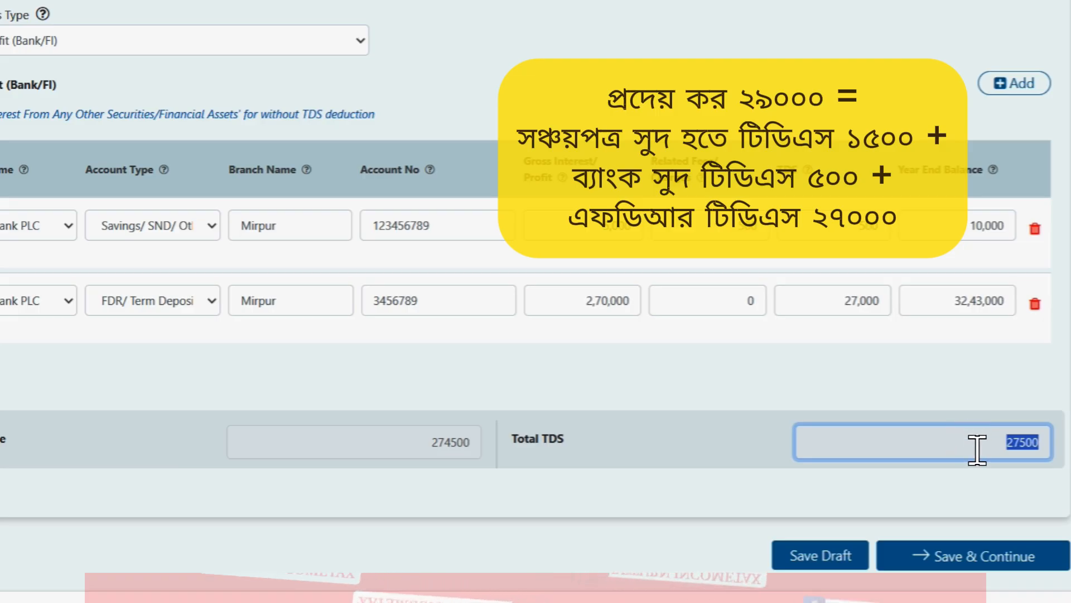
scroll(468, 148, "up", 2)
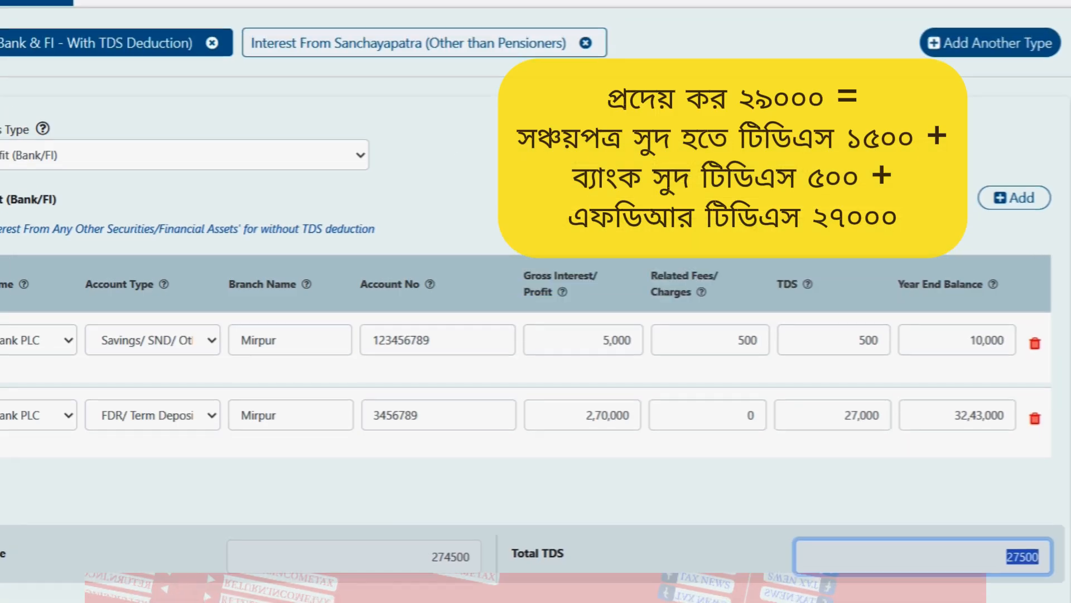
left_click(388, 55)
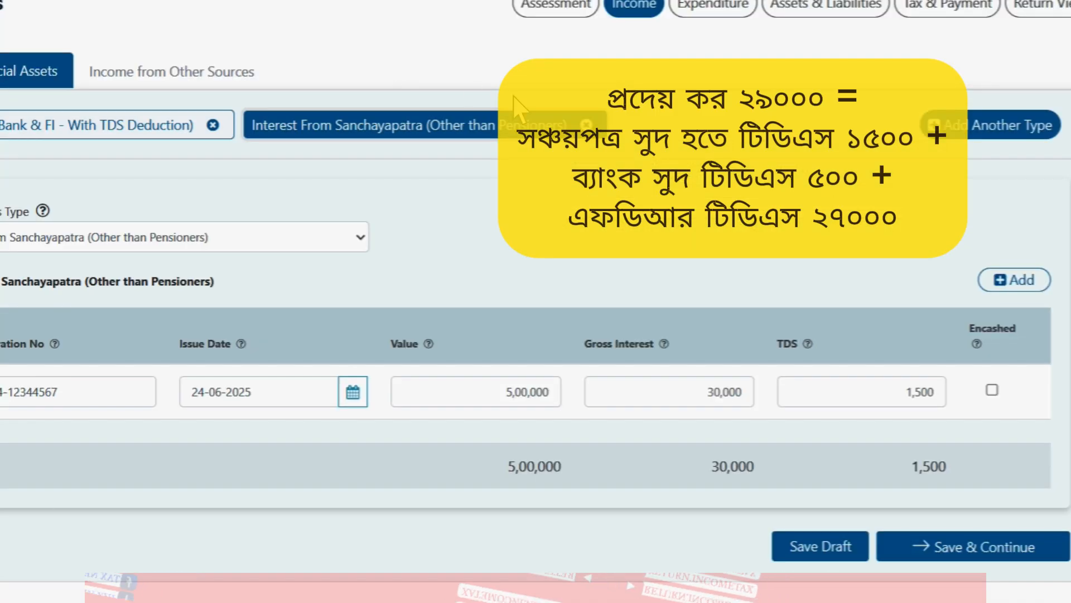
left_click(966, 10)
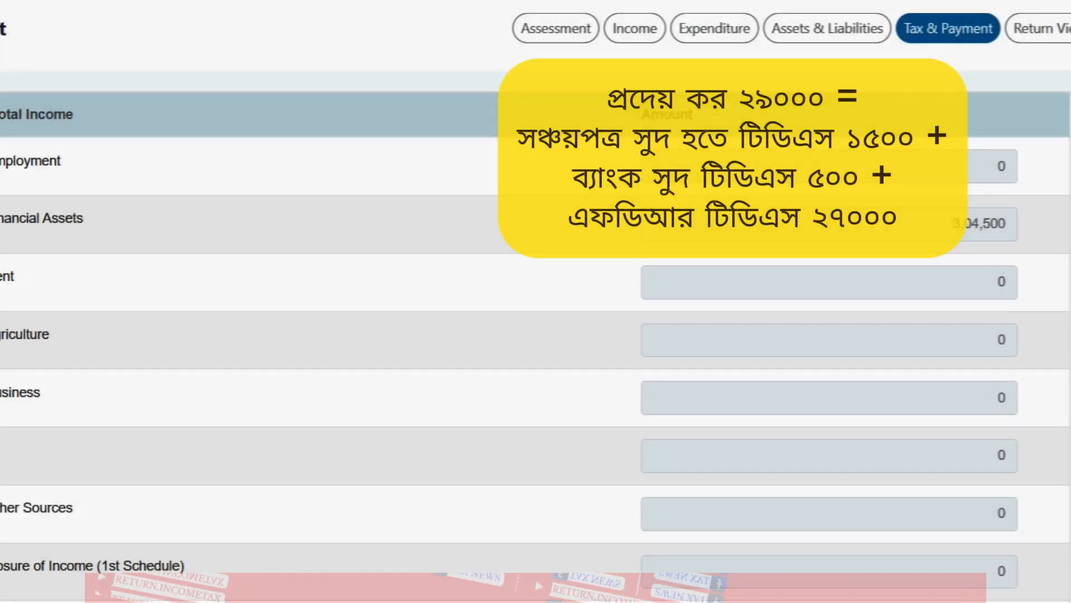
scroll(1063, 256, "down", 10)
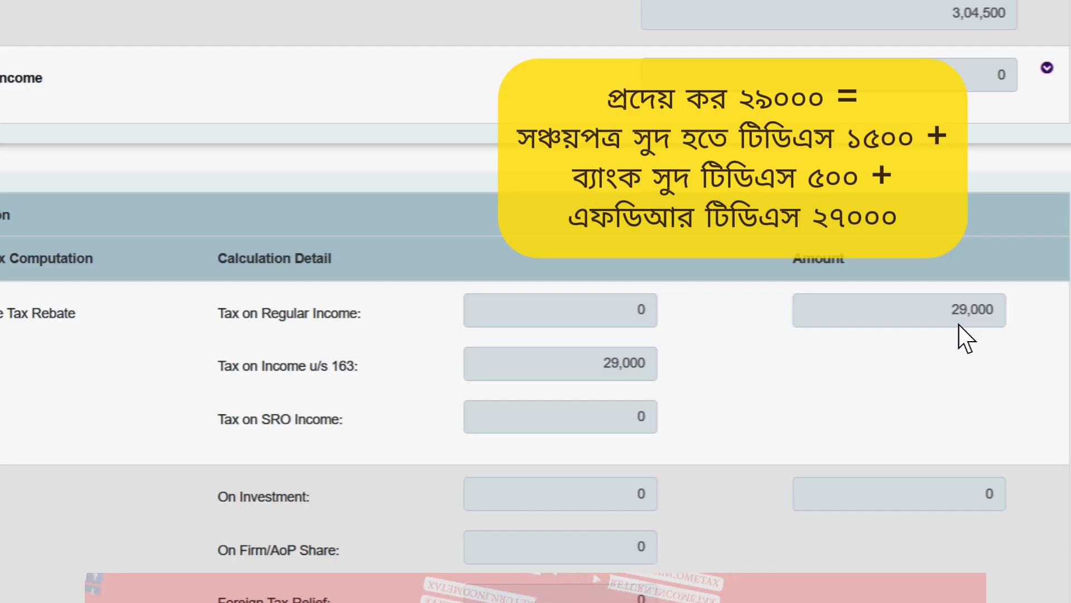
left_click_drag(1022, 282, 1028, 277)
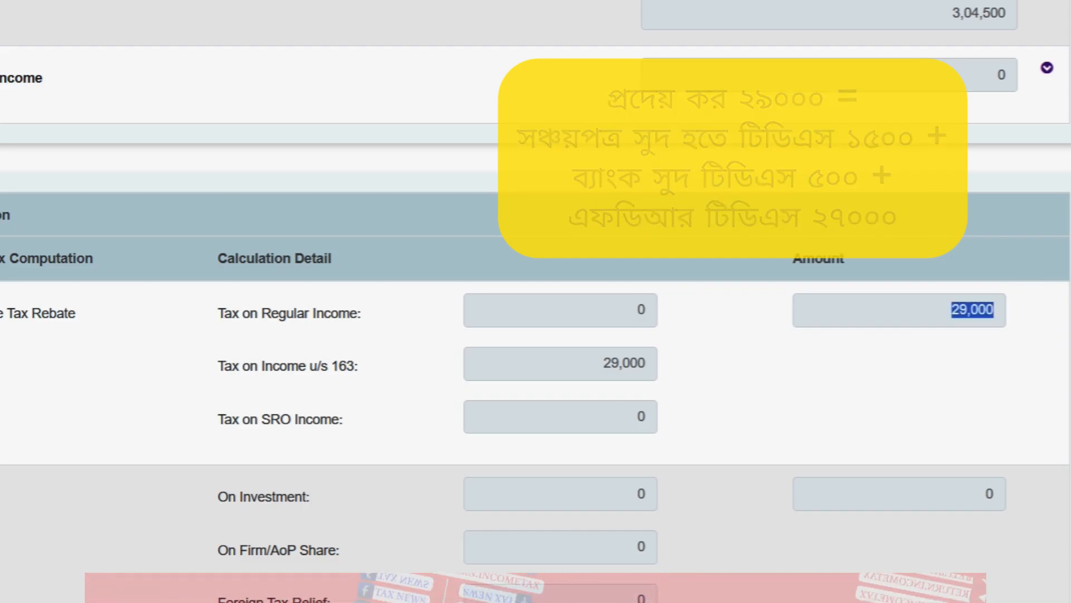
scroll(536, 302, "down", 15)
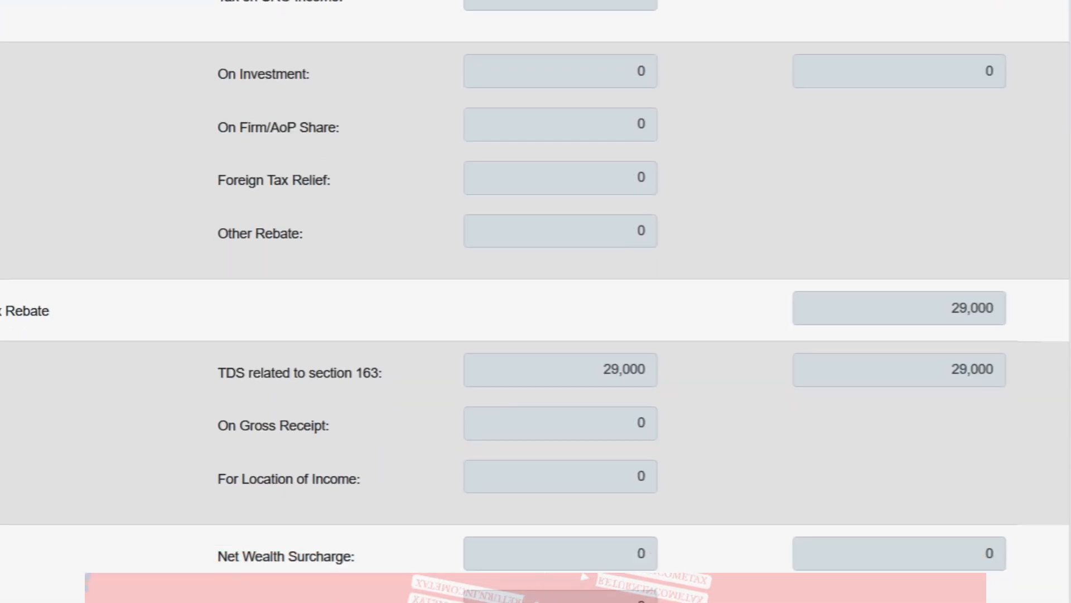
scroll(536, 301, "down", 10)
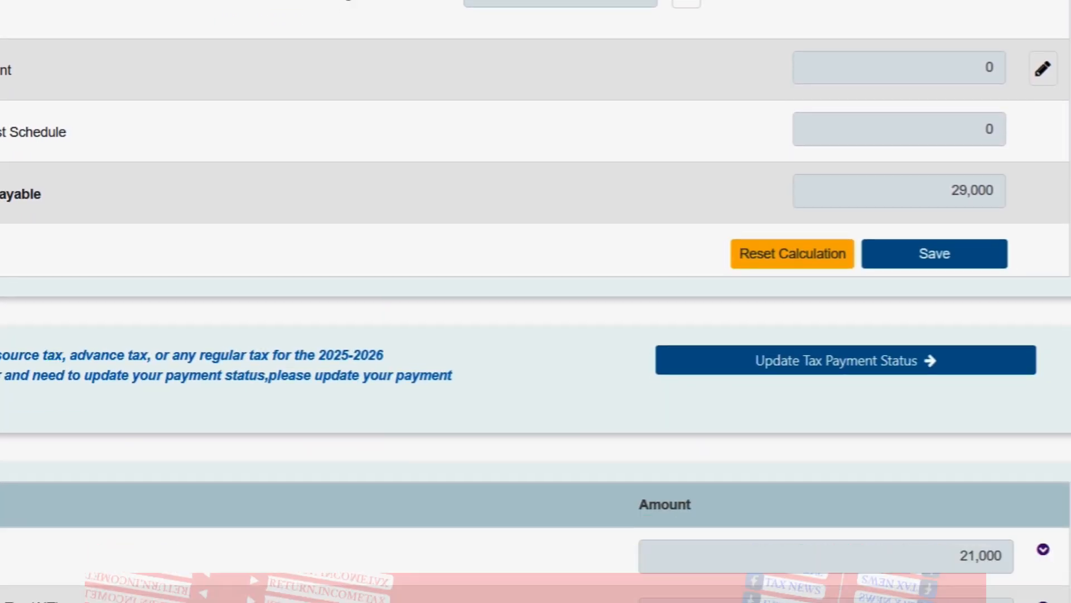
scroll(536, 301, "down", 3)
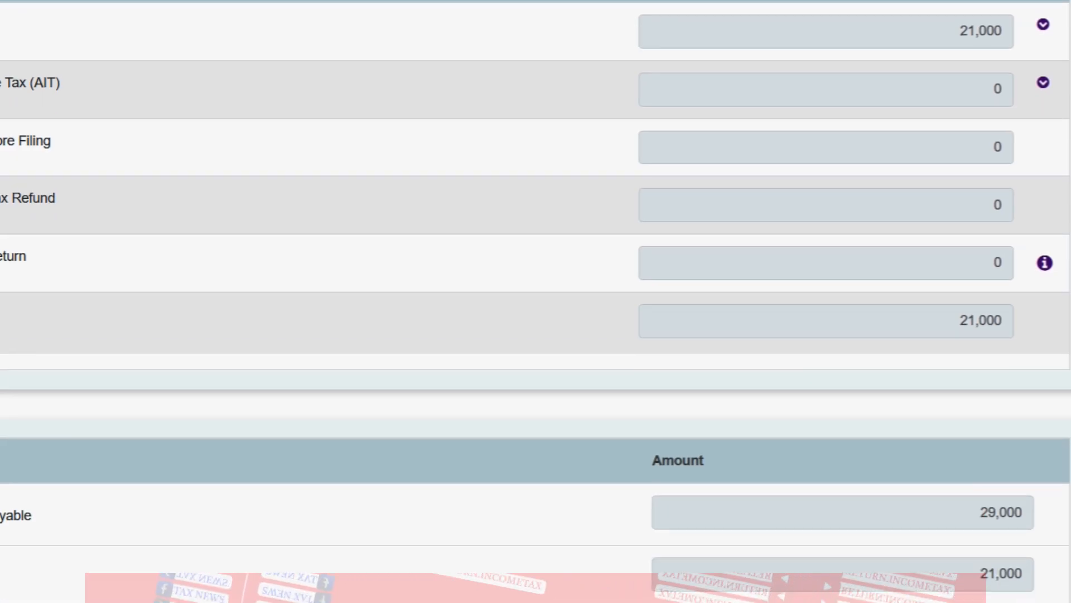
scroll(536, 301, "up", 9)
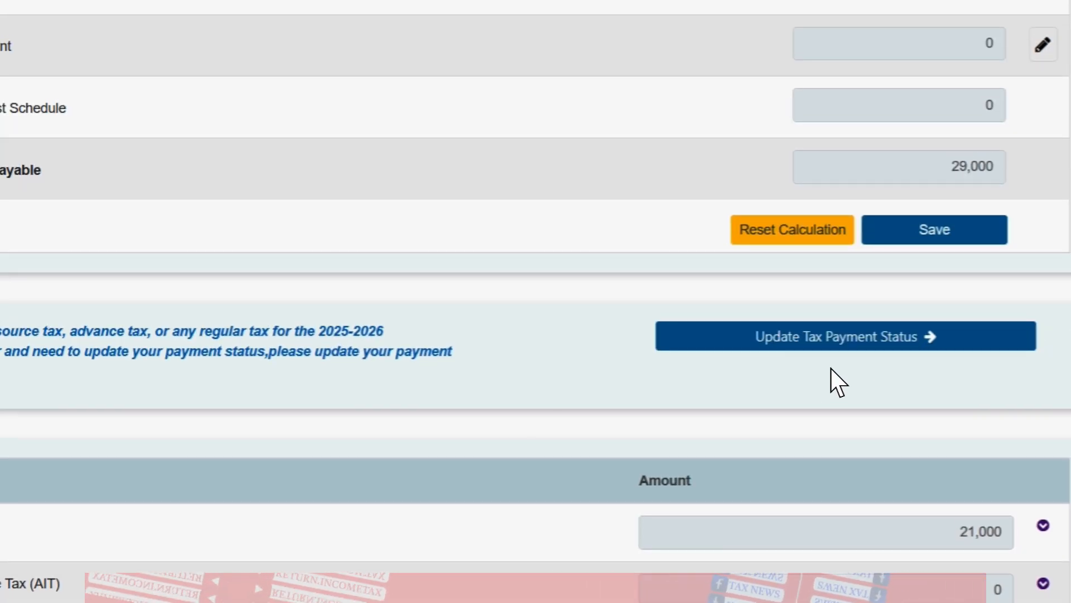
Step: Open the bank interest TDS claim form from the Ledger's source tax categories
left_click(852, 342)
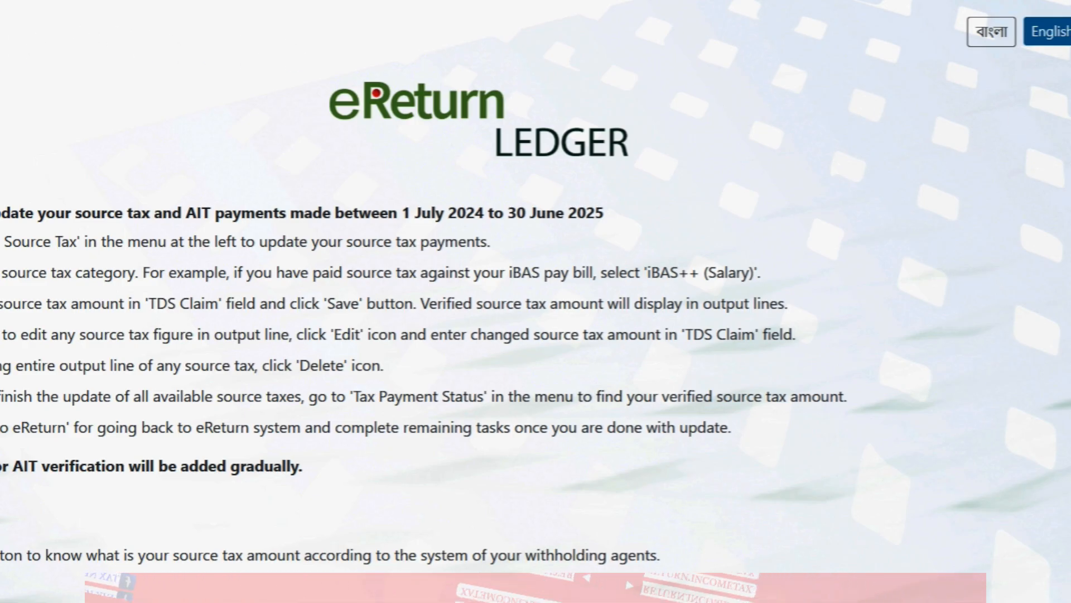
left_click(154, 98)
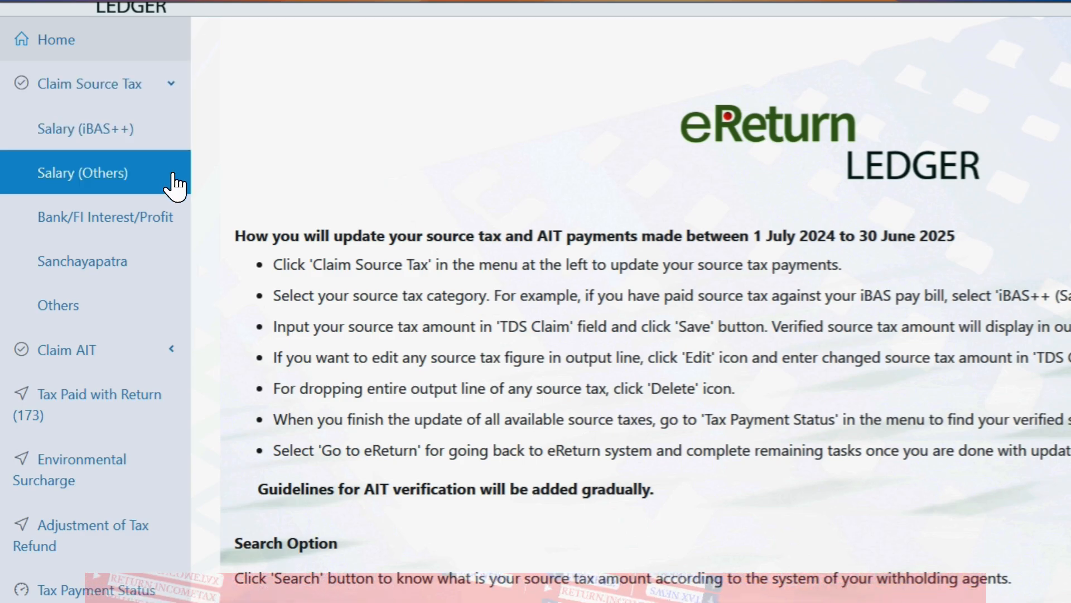
left_click(189, 220)
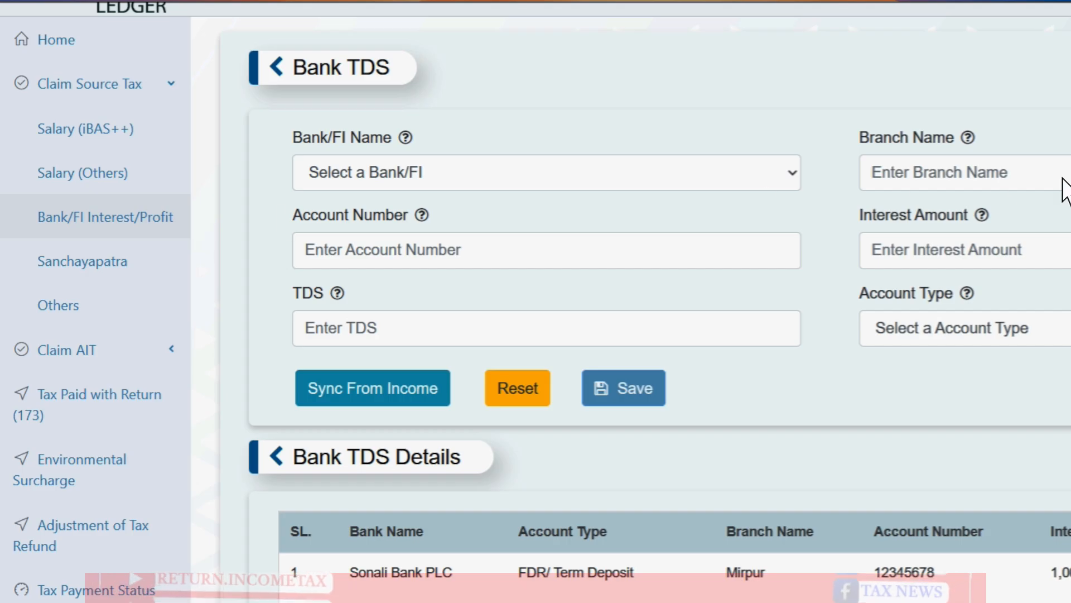
scroll(642, 307, "down", 3)
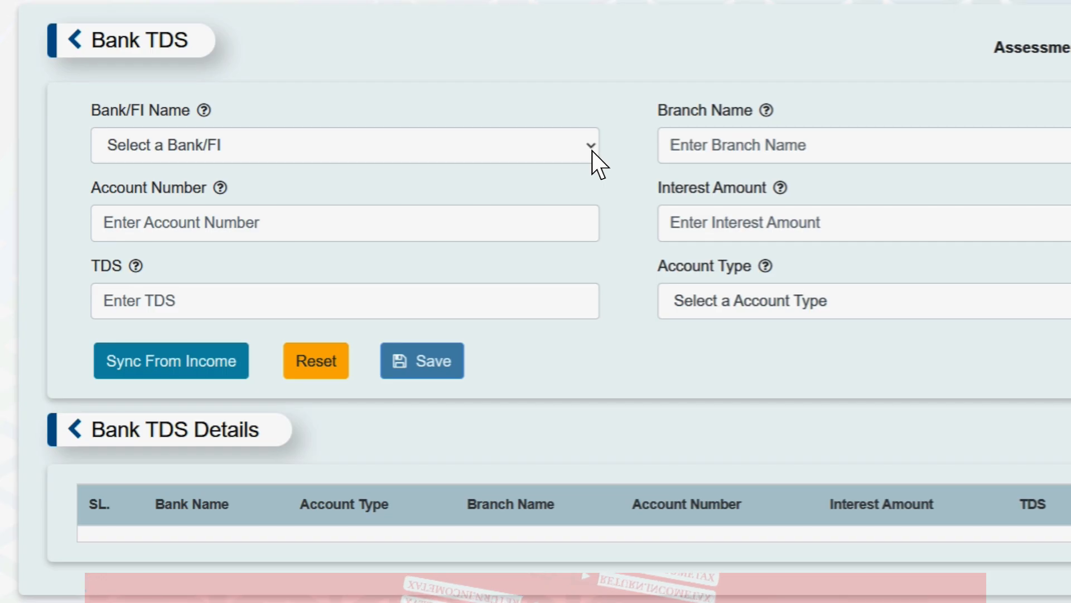
Step: Leave bank, account number, TDS and account type blank so each is flagged required
left_click(592, 152)
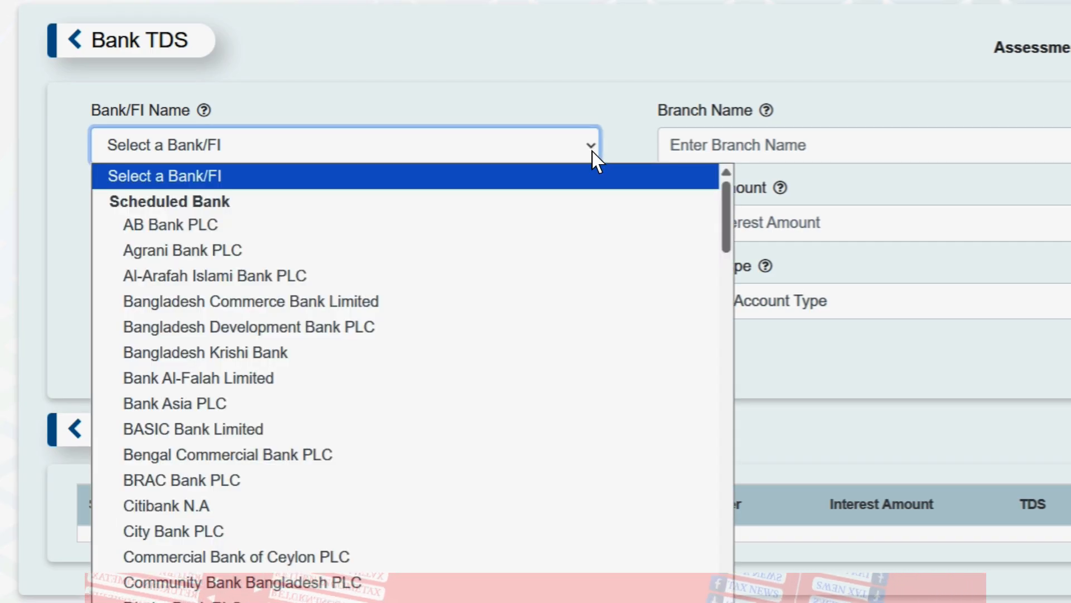
left_click(592, 152)
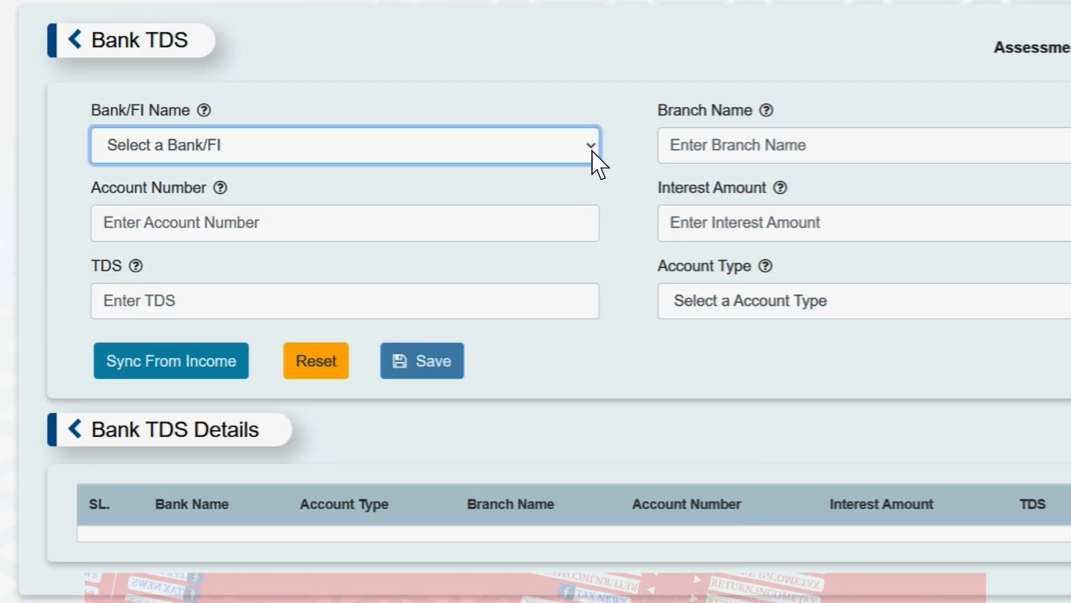
left_click(442, 209)
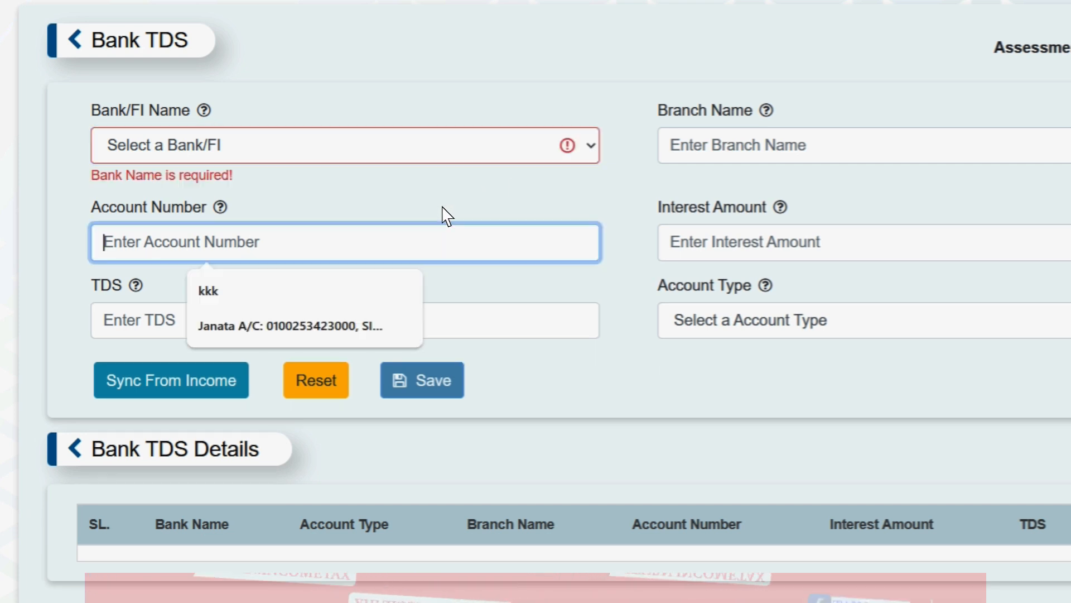
left_click(568, 335)
left_click(745, 336)
left_click(747, 337)
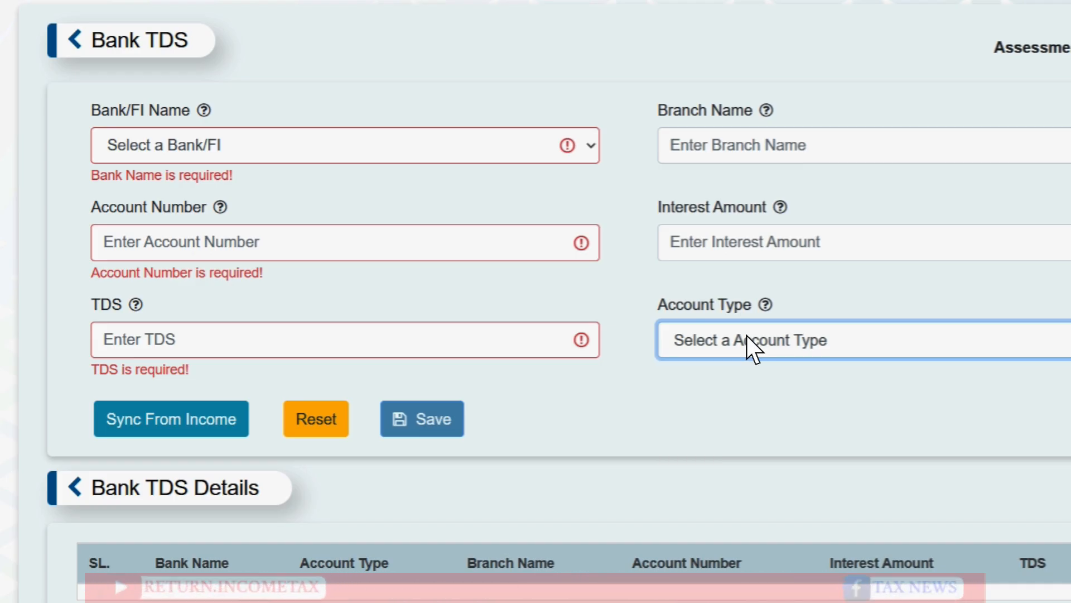
left_click(837, 316)
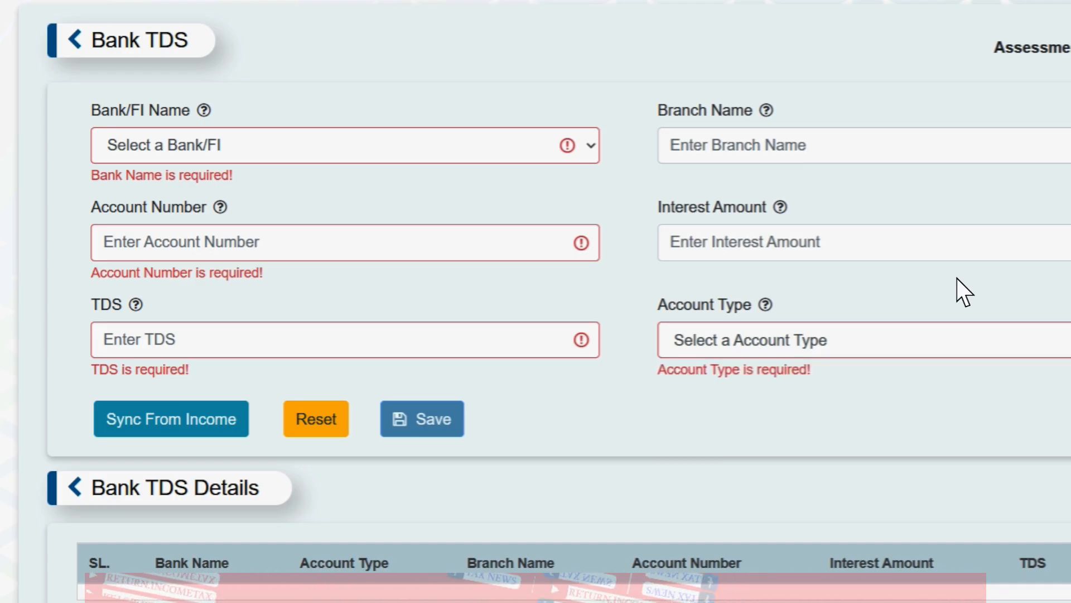
scroll(957, 279, "down", 1)
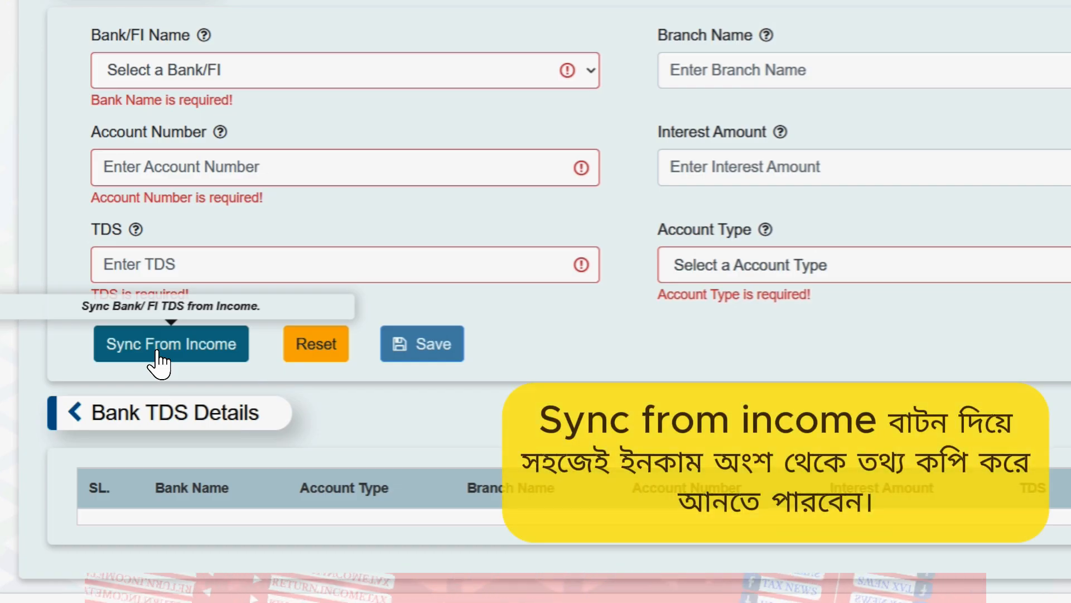
Step: Sync both Sonali Bank accounts from income into Bank TDS details, with 500 TDS in row 1
left_click(158, 360)
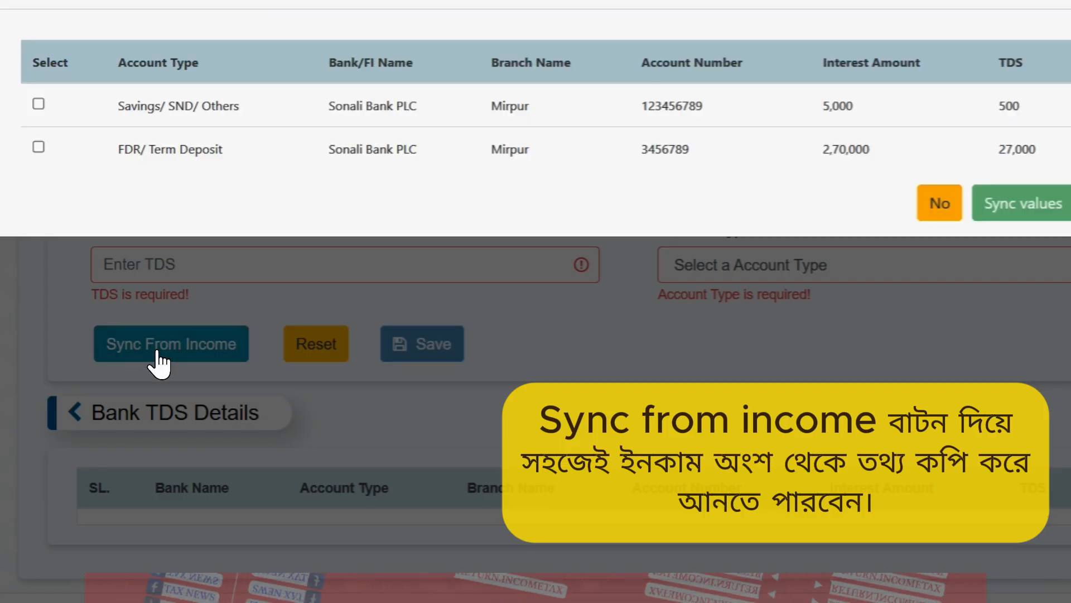
left_click(38, 104)
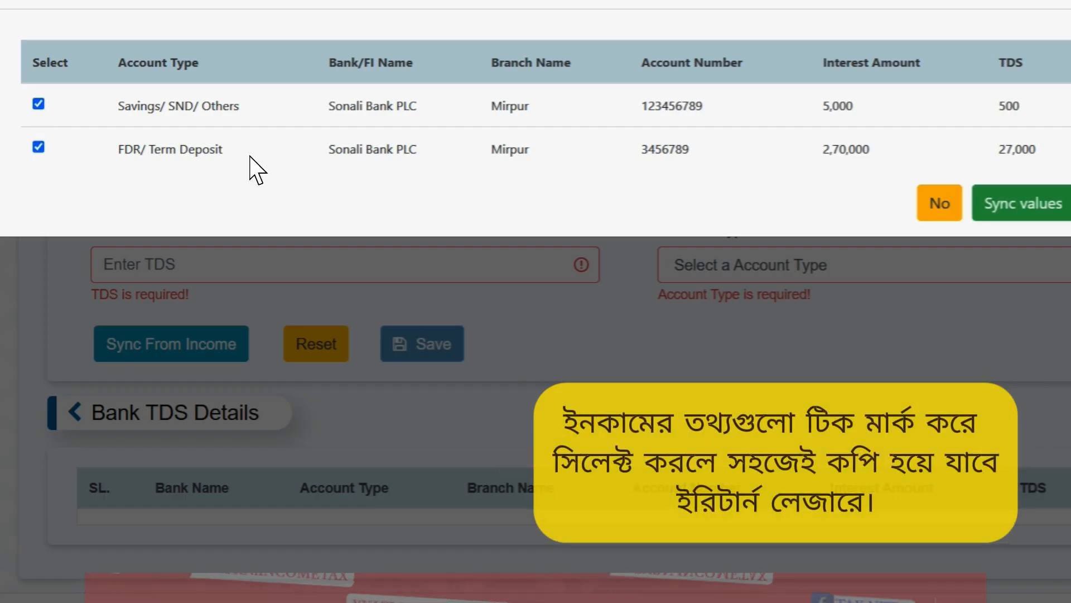
left_click(1032, 212)
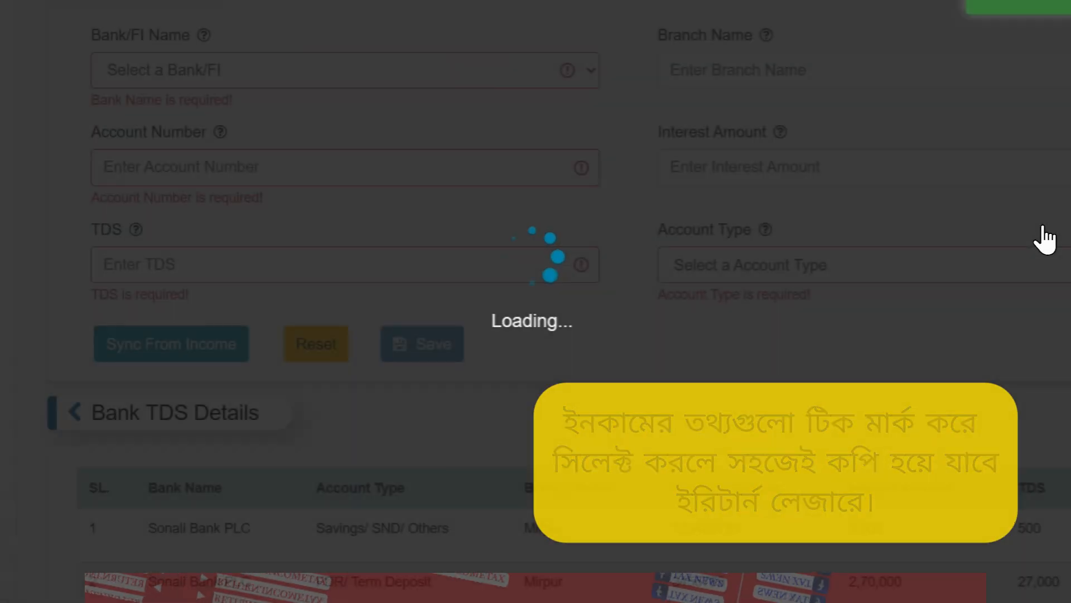
scroll(1043, 226, "down", 2)
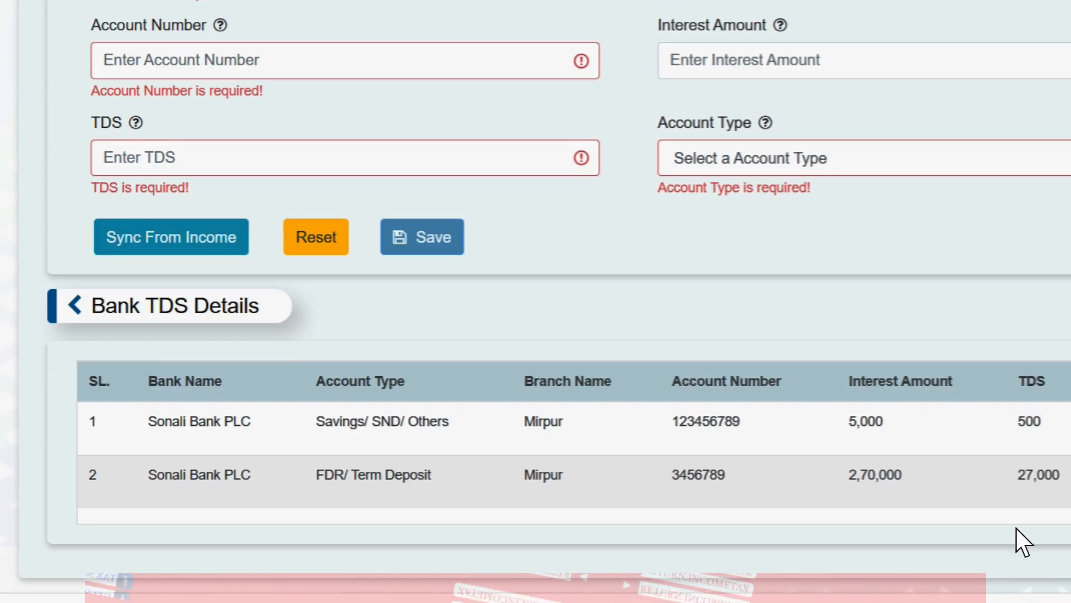
double_click(1027, 422)
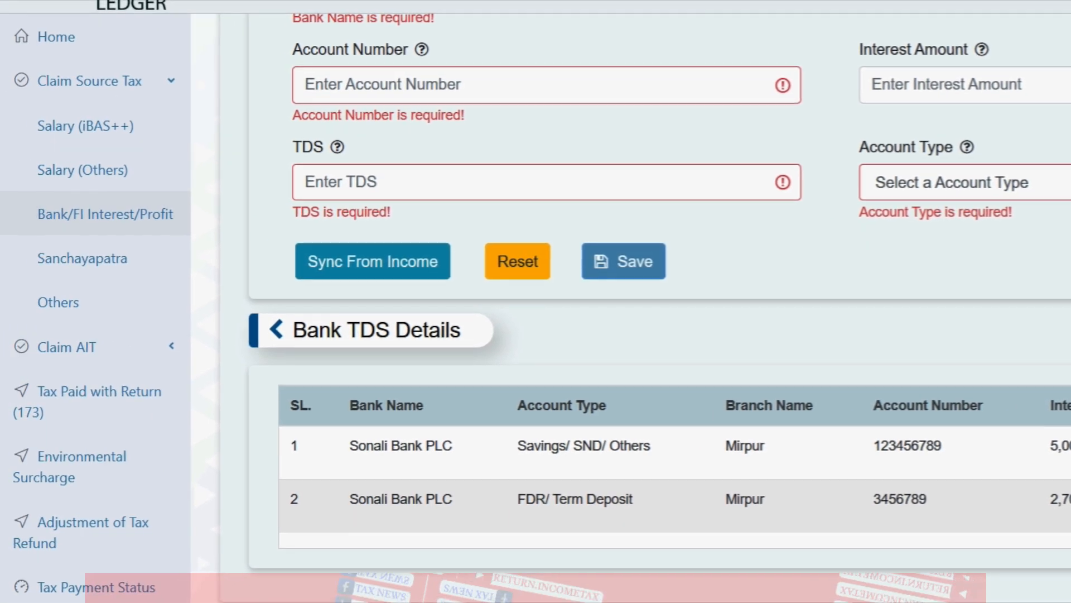
Step: Go to the Sanchayapatra claim page of the Ledger
scroll(631, 306, "up", 1)
scroll(631, 307, "down", 1)
scroll(636, 307, "down", 1)
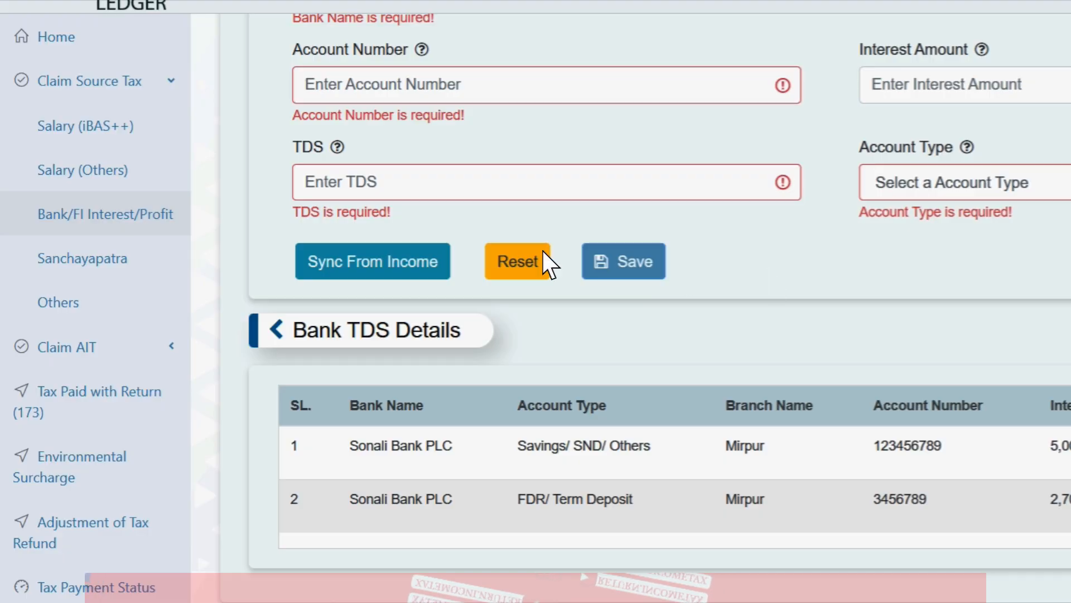
left_click(228, 239)
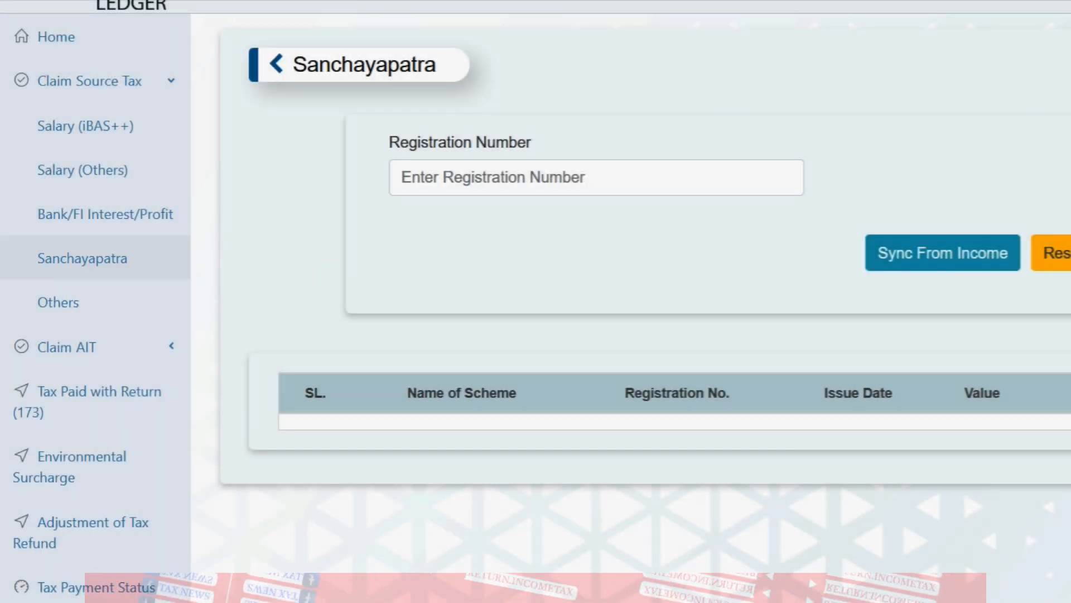
Step: Sync Sanchayapatra from income, which reports 'No Verified Data Found'
left_click(987, 257)
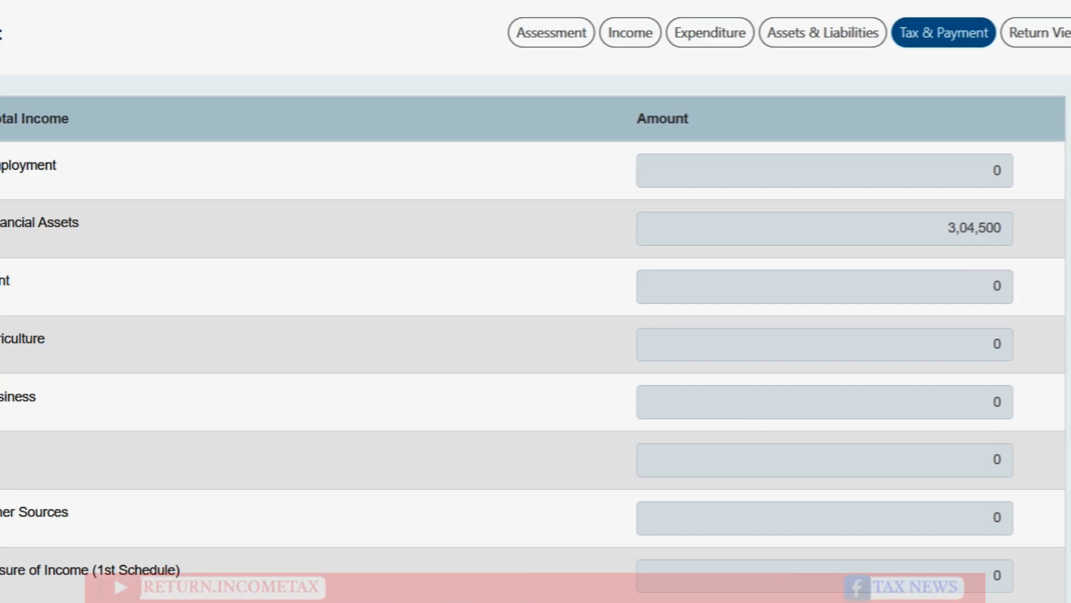
Step: Expand the 32,500 paid tax on Tax & Payment into its 5,000 and 27,500 parts
scroll(535, 302, "down", 10)
scroll(536, 301, "down", 10)
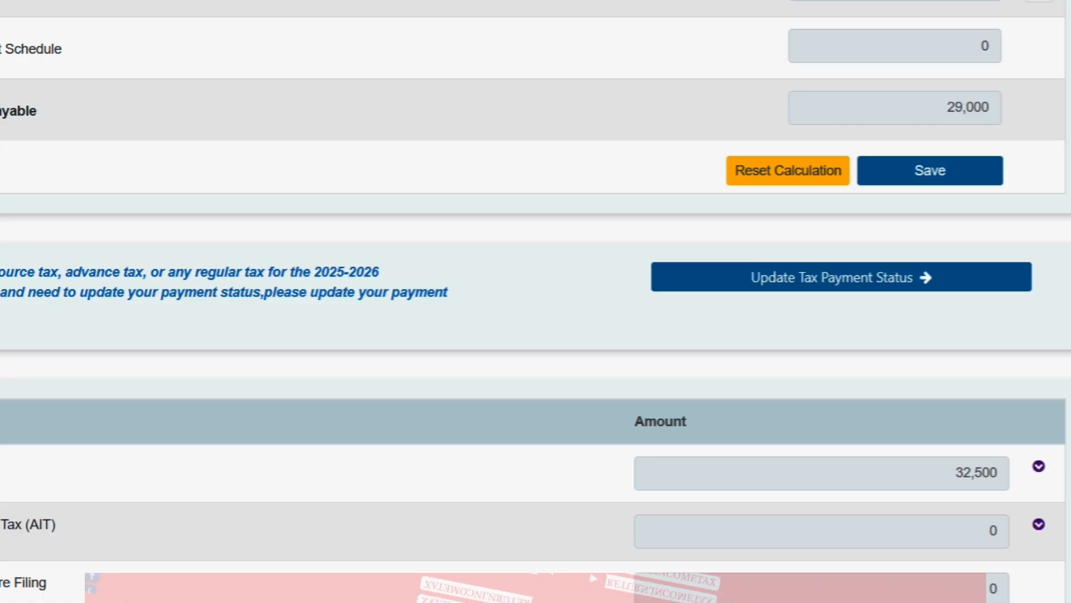
scroll(1014, 369, "down", 4)
scroll(1014, 368, "up", 1)
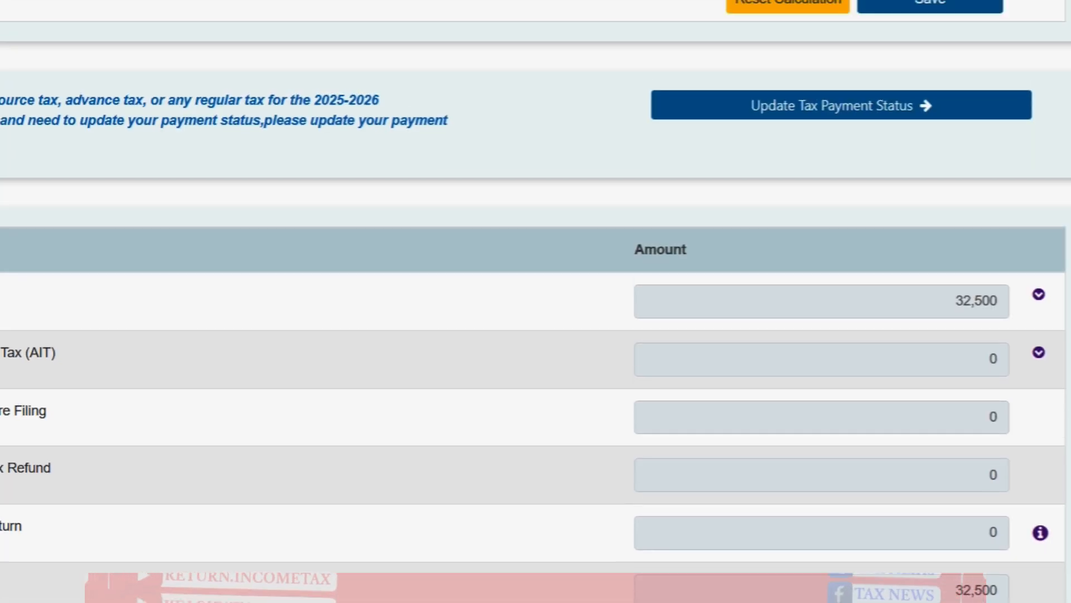
left_click(1039, 294)
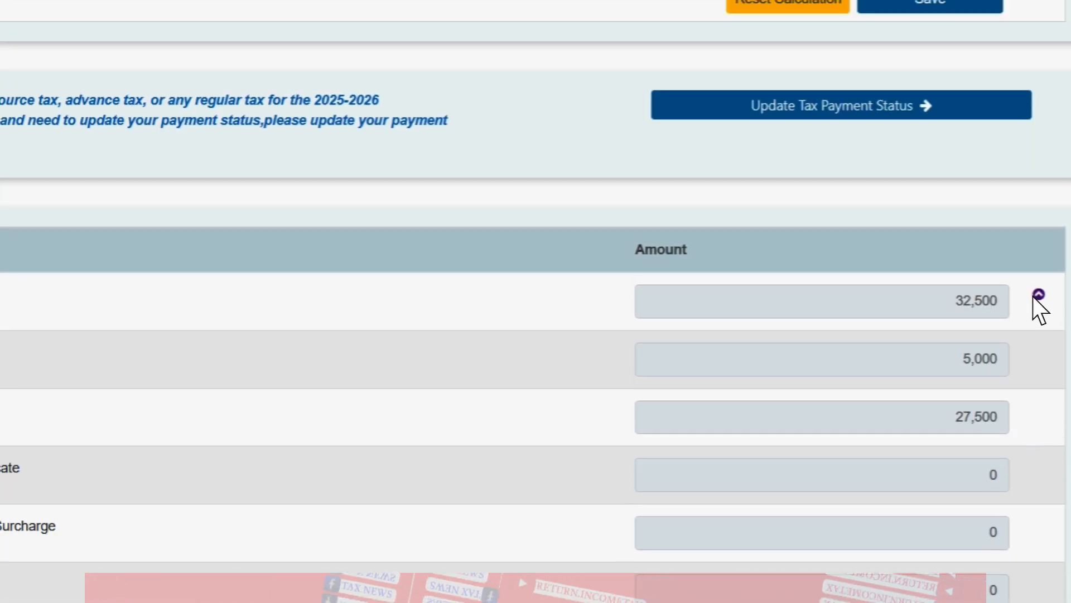
left_click(779, 440)
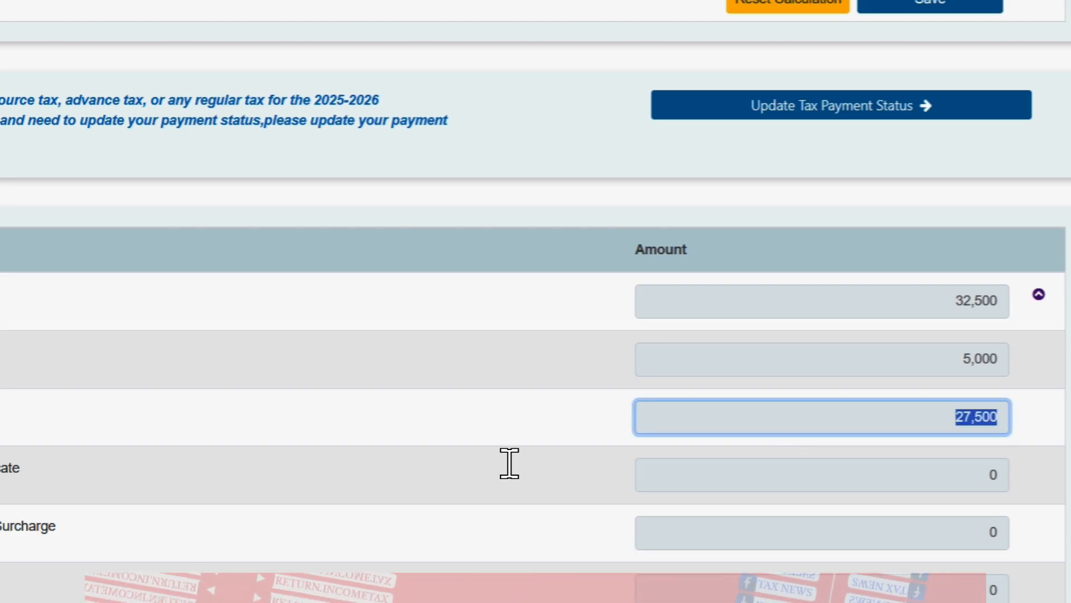
left_click(822, 359)
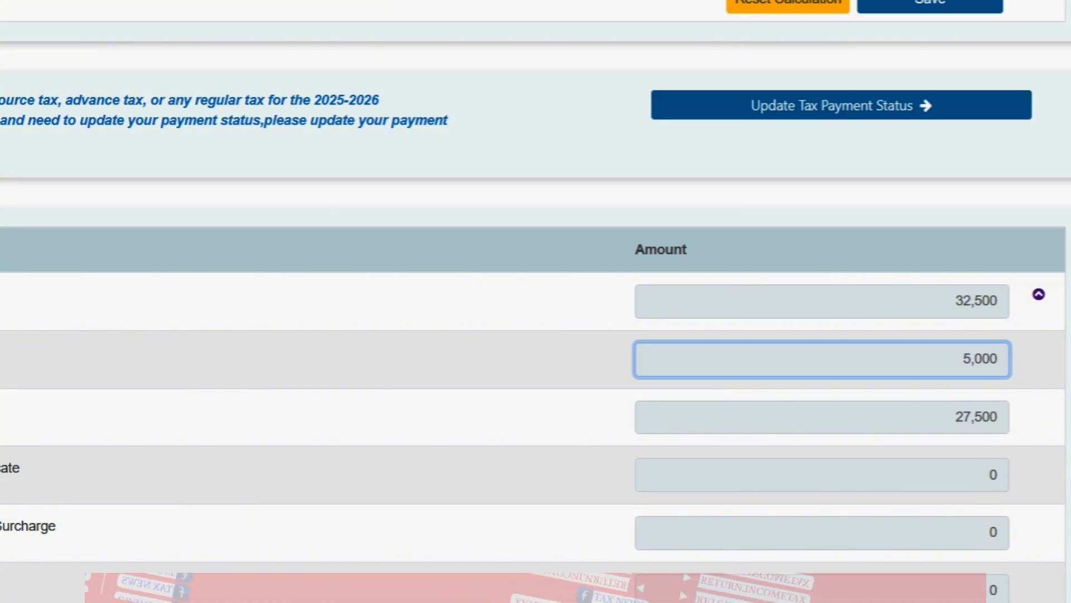
scroll(825, 93, "up", 10)
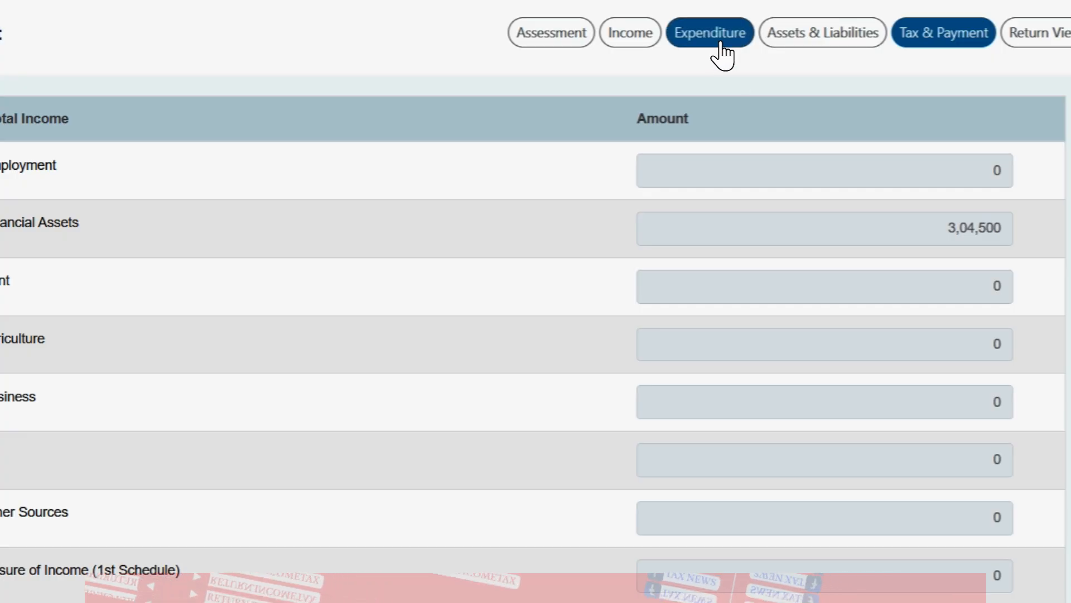
Step: View the Sanchayapatra and bank-with-TDS interest income, then go to Assets & Liabilities
left_click(631, 35)
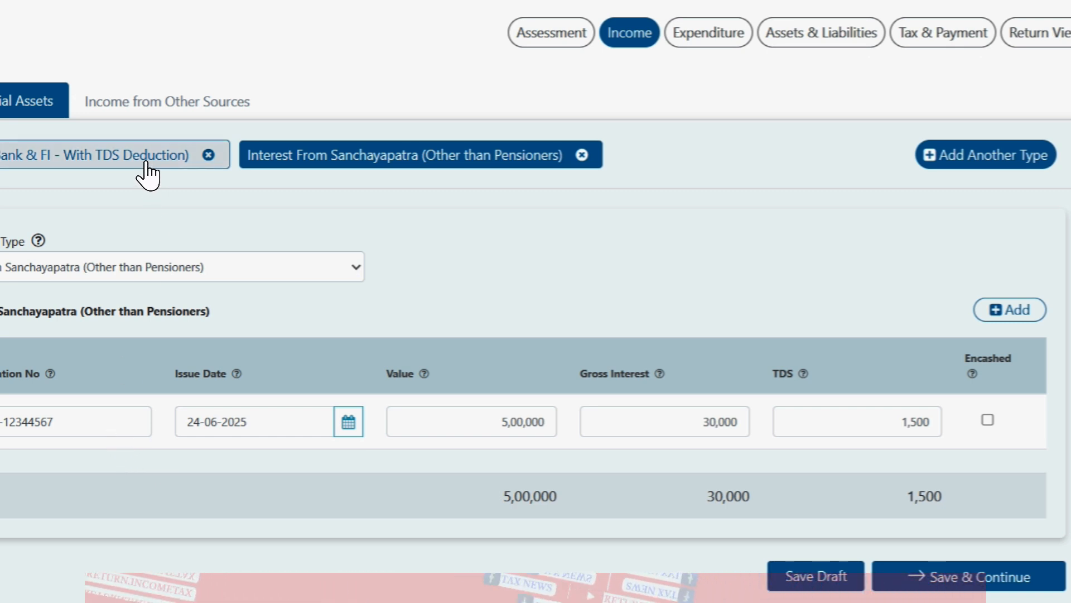
left_click(81, 167)
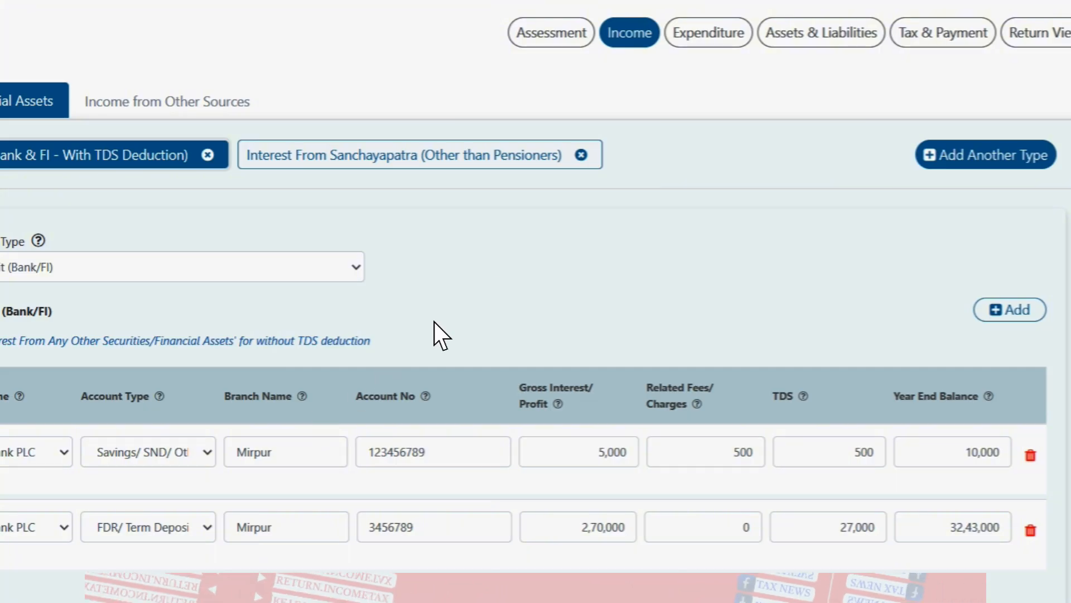
left_click(835, 41)
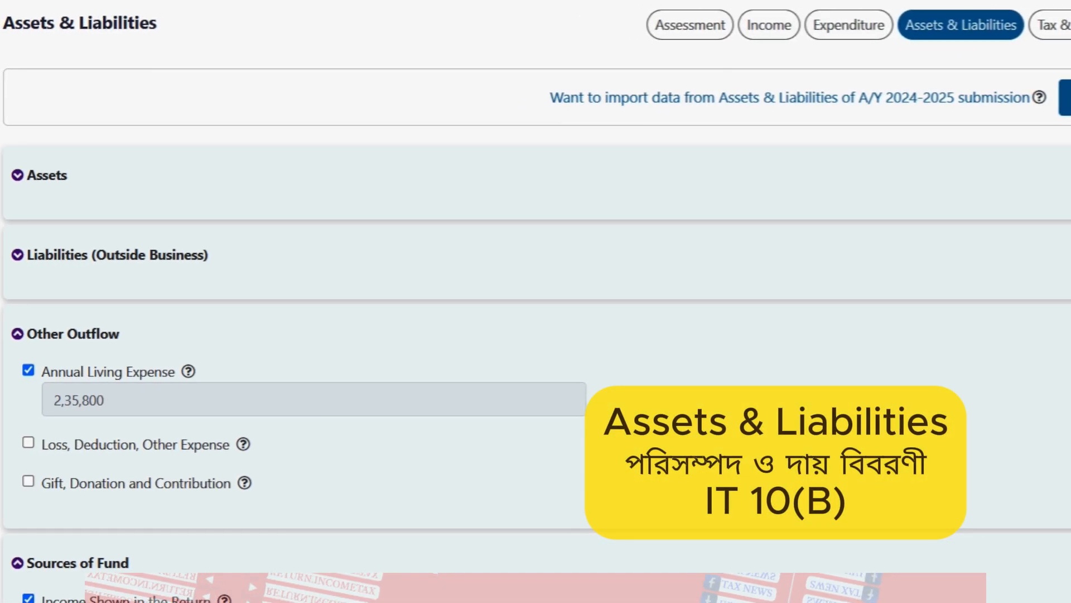
Step: Add Financial Assets with Sanchayapatra and fixed/term deposit categories to the asset statement
left_click(62, 204)
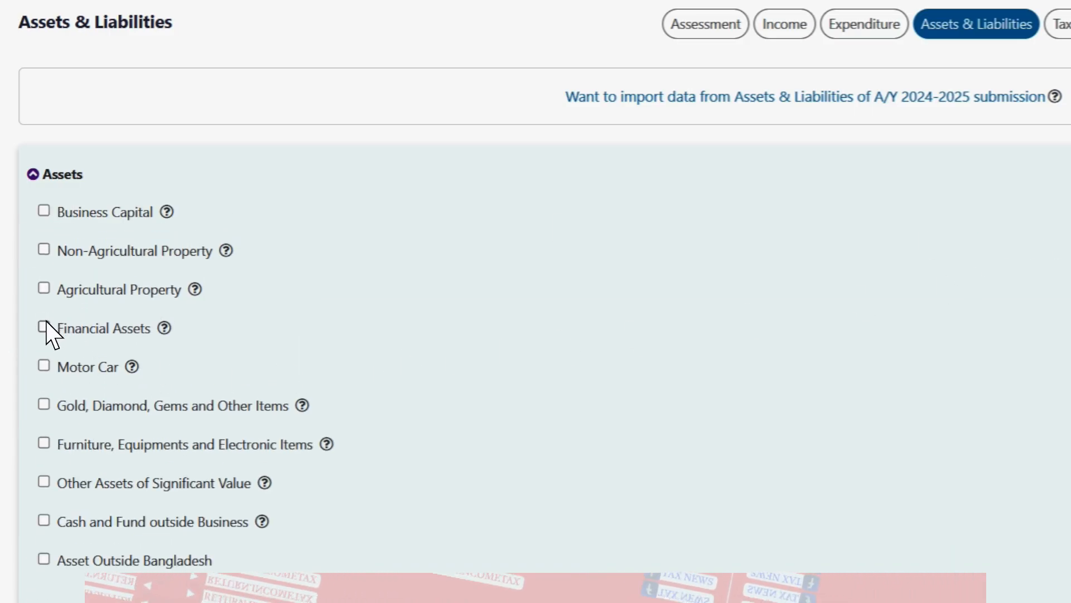
left_click(44, 327)
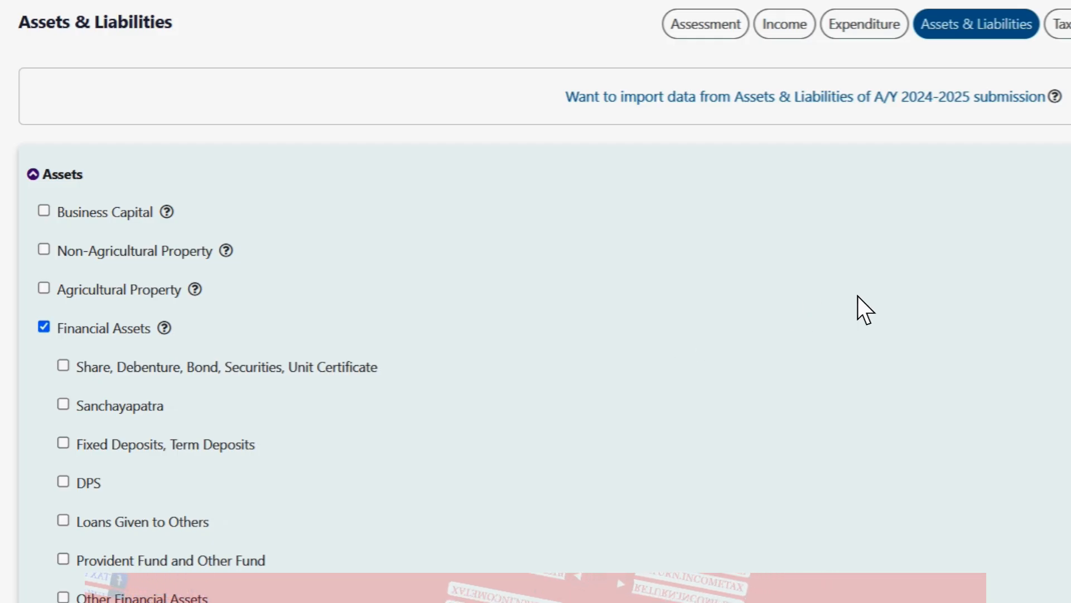
left_click(63, 404)
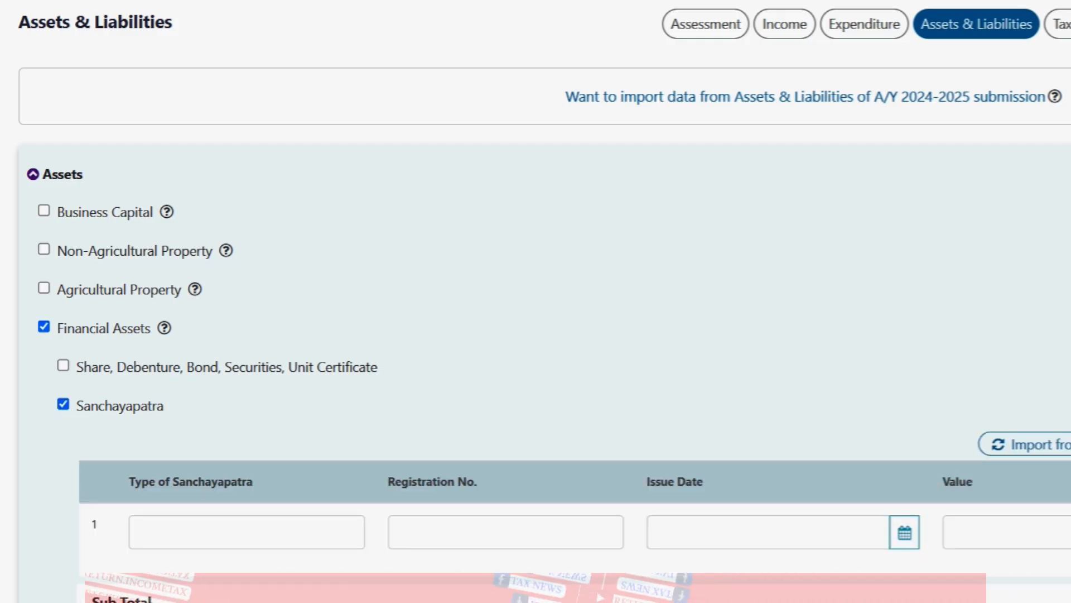
scroll(535, 301, "down", 5)
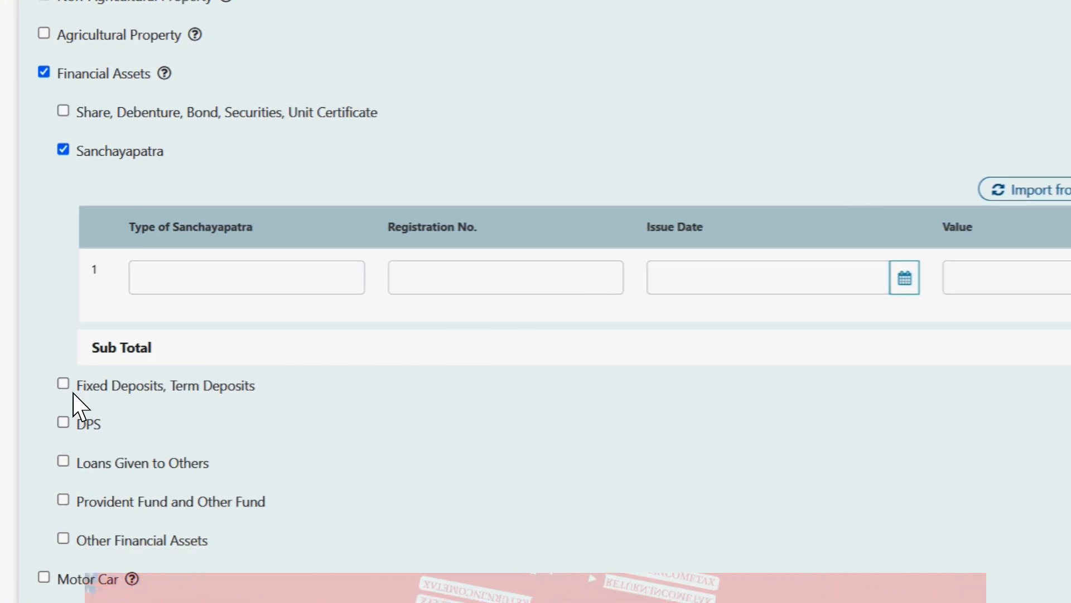
left_click(63, 384)
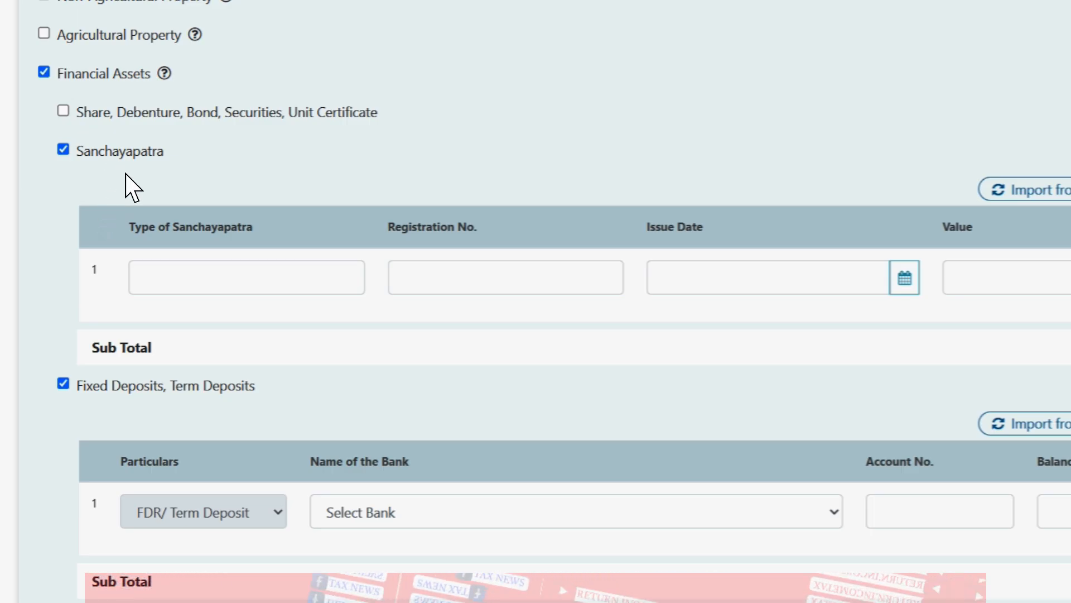
Step: Tour the Sanchayapatra row fields, then import the Sanchayapatra entry from income
left_click(249, 290)
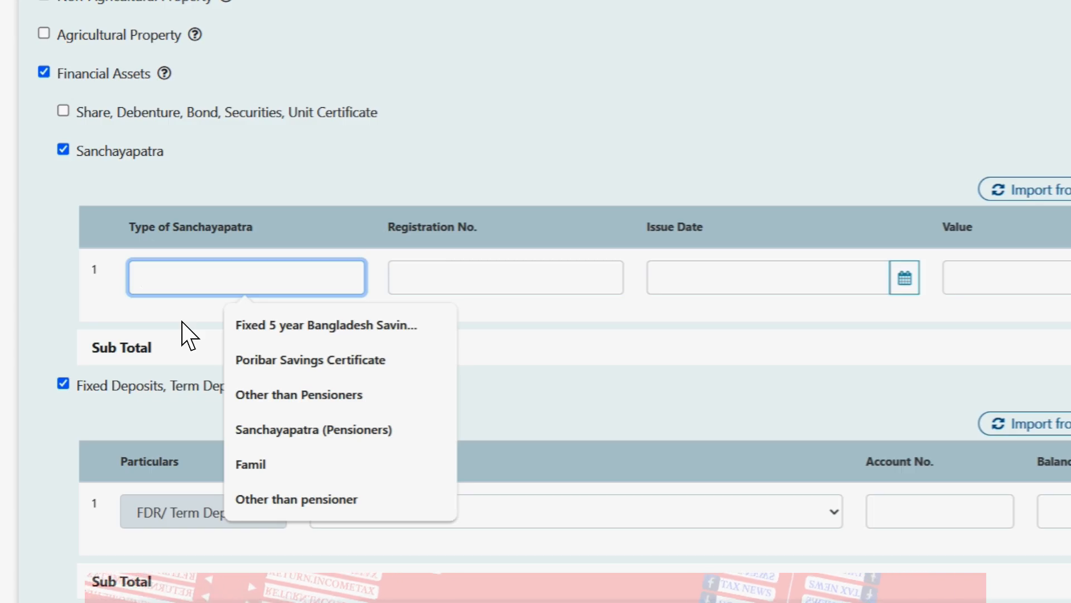
left_click(470, 268)
left_click(730, 269)
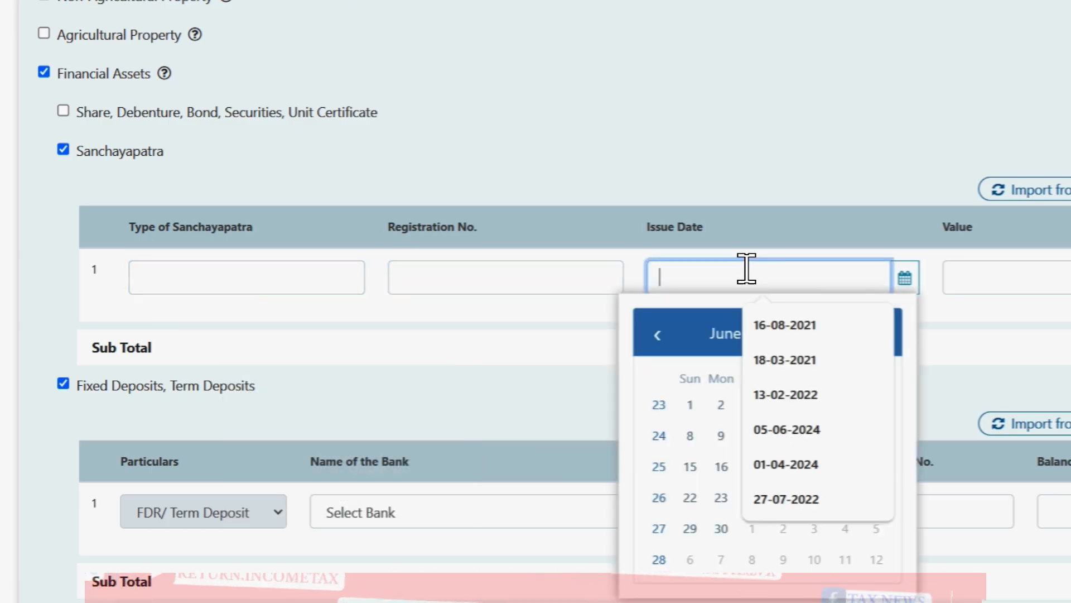
left_click(1013, 271)
left_click(1013, 287)
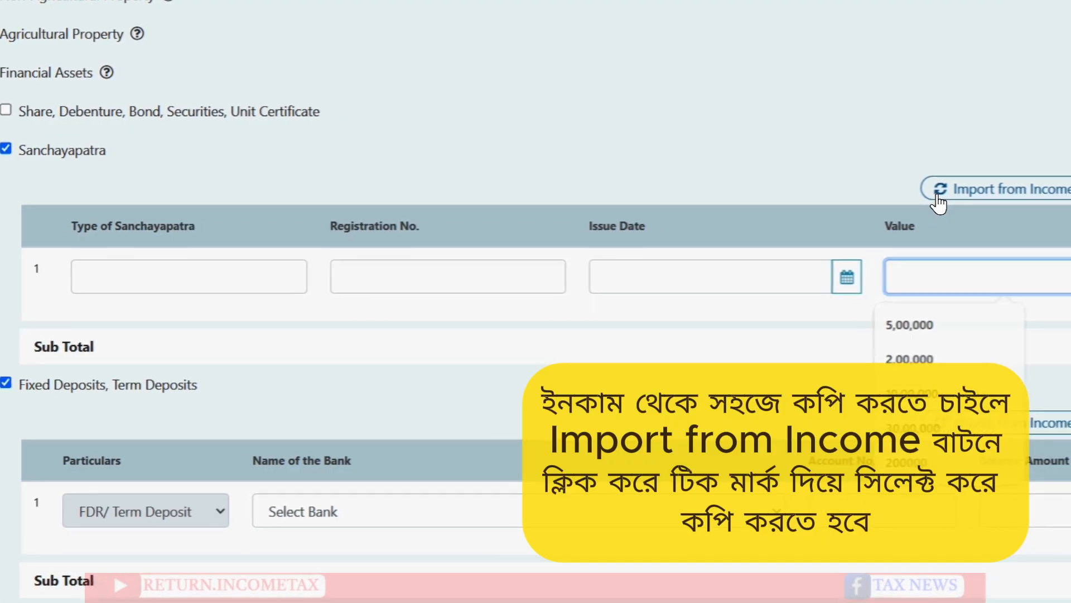
left_click(939, 198)
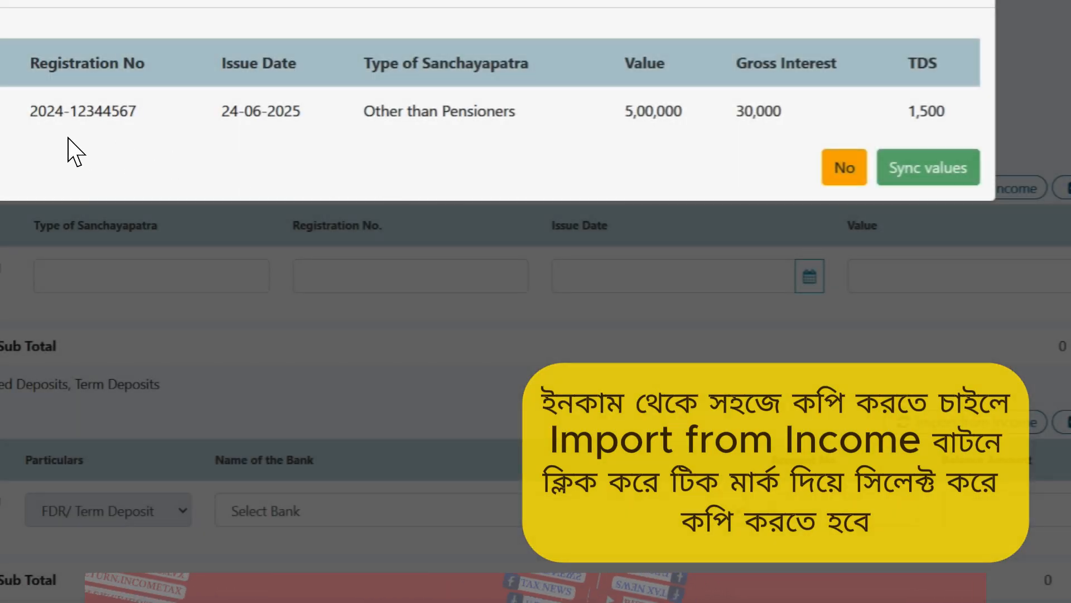
left_click(2, 111)
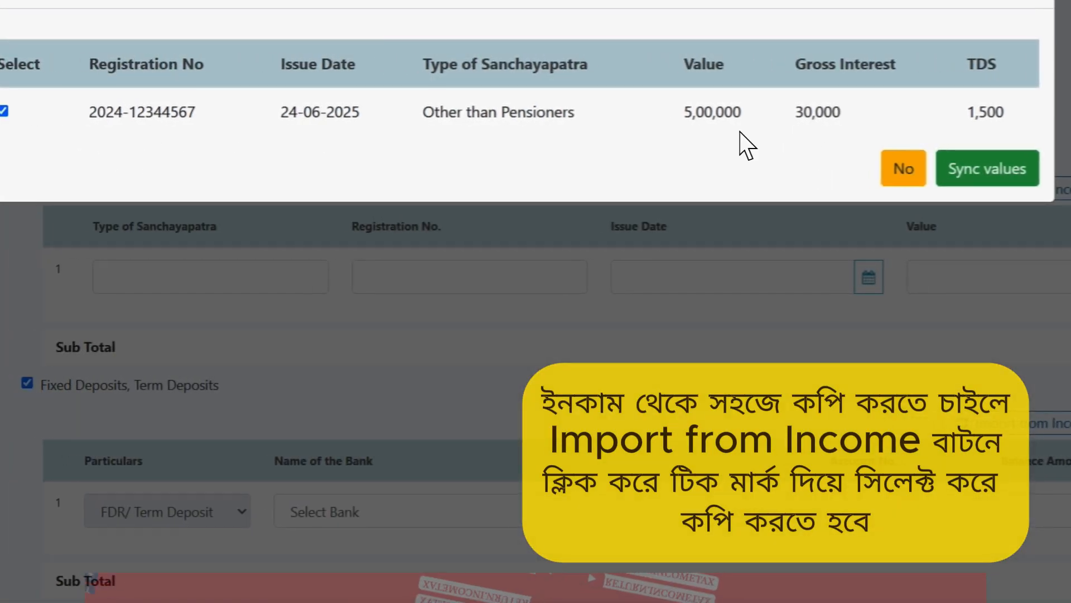
left_click(951, 176)
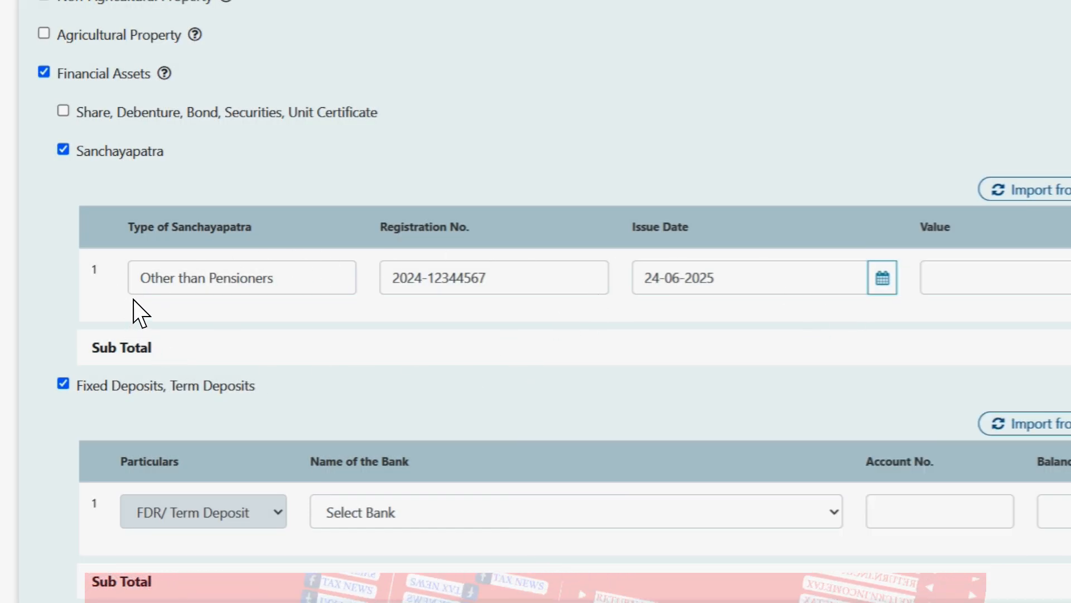
Step: Change the Sanchayapatra type to Poribar Savings Certificate
triple_click(199, 278)
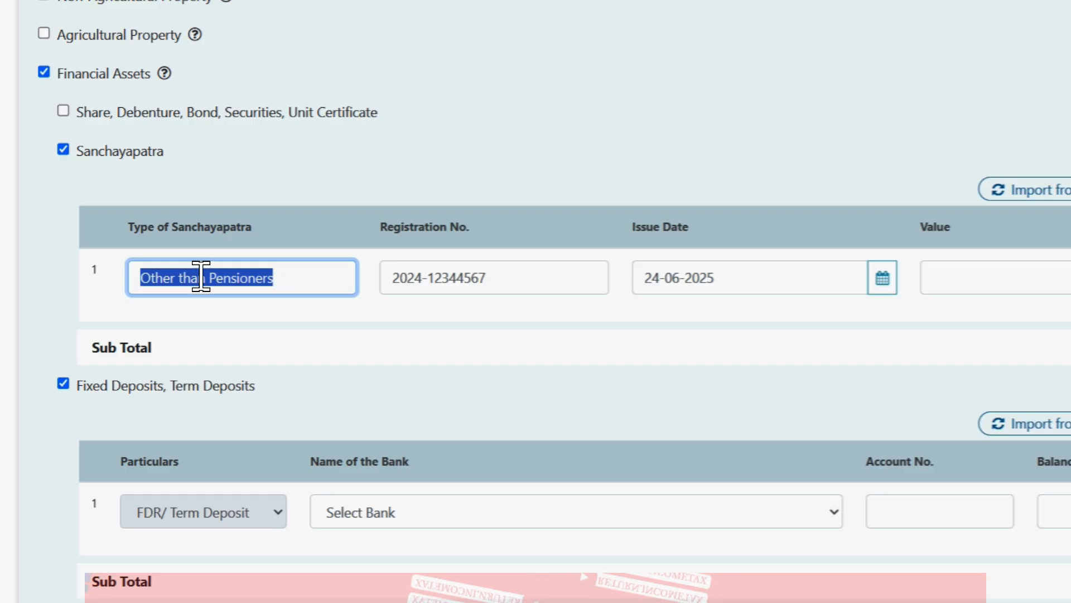
type("P")
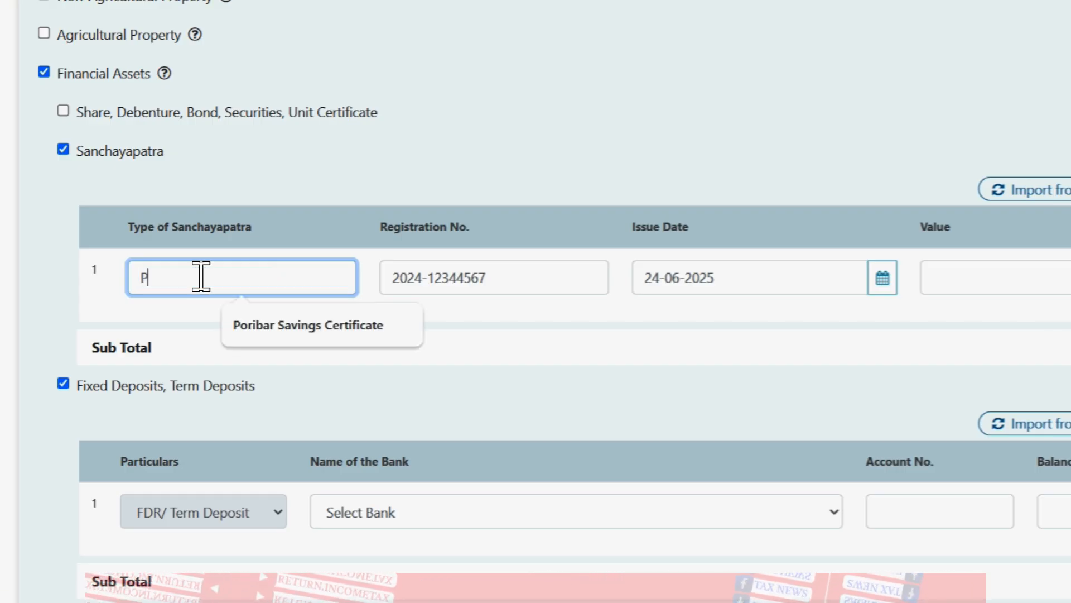
type("oribar")
key("Down")
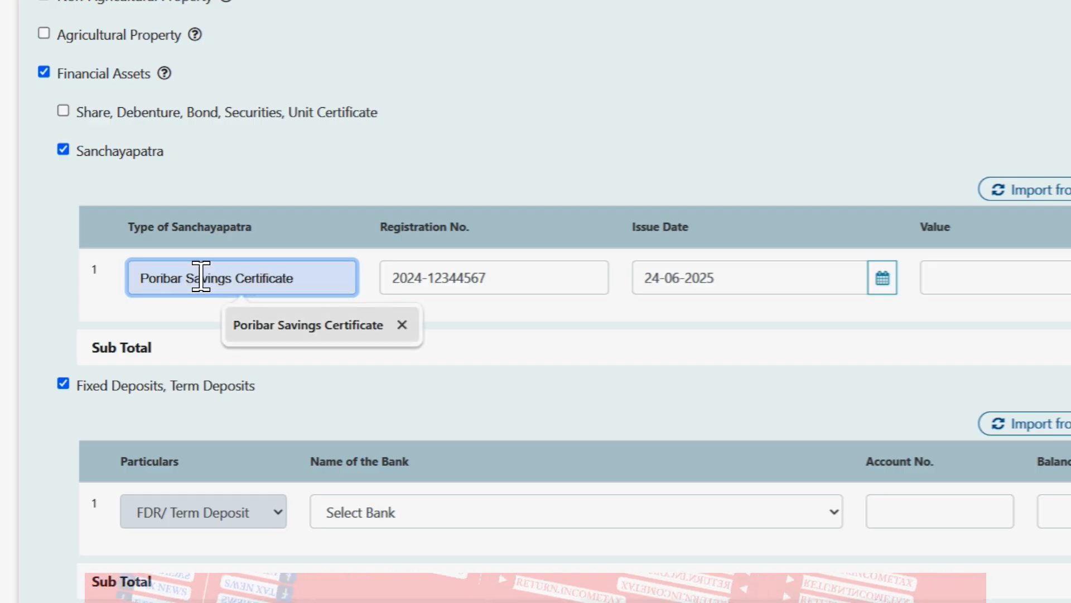
key("Return")
Step: Finish the Sanchayapatra type and tour the FDR bank, account number and balance fields
scroll(535, 301, "down", 4)
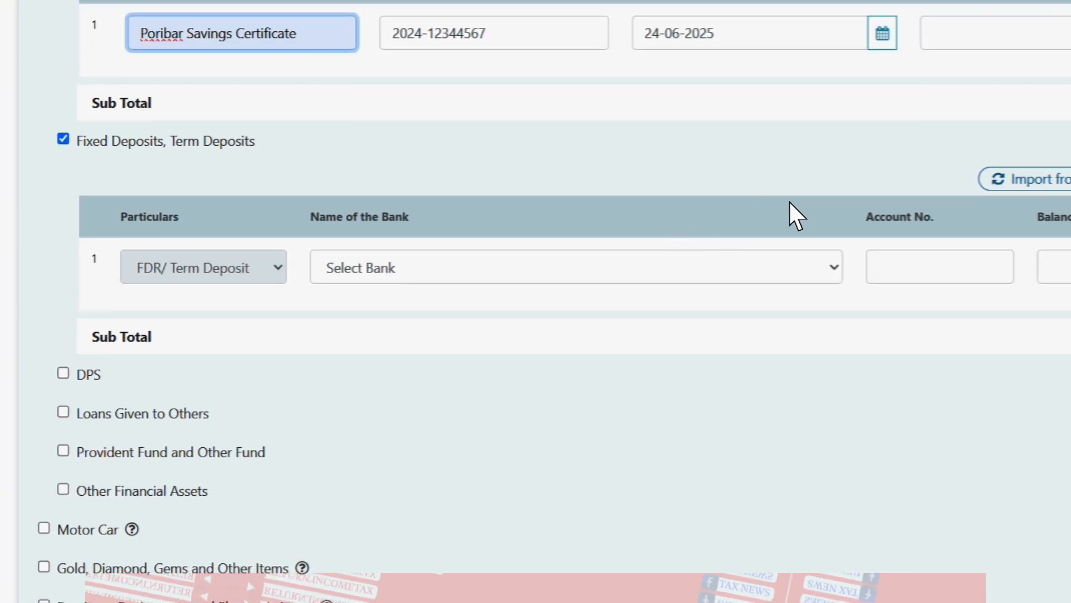
left_click(231, 272)
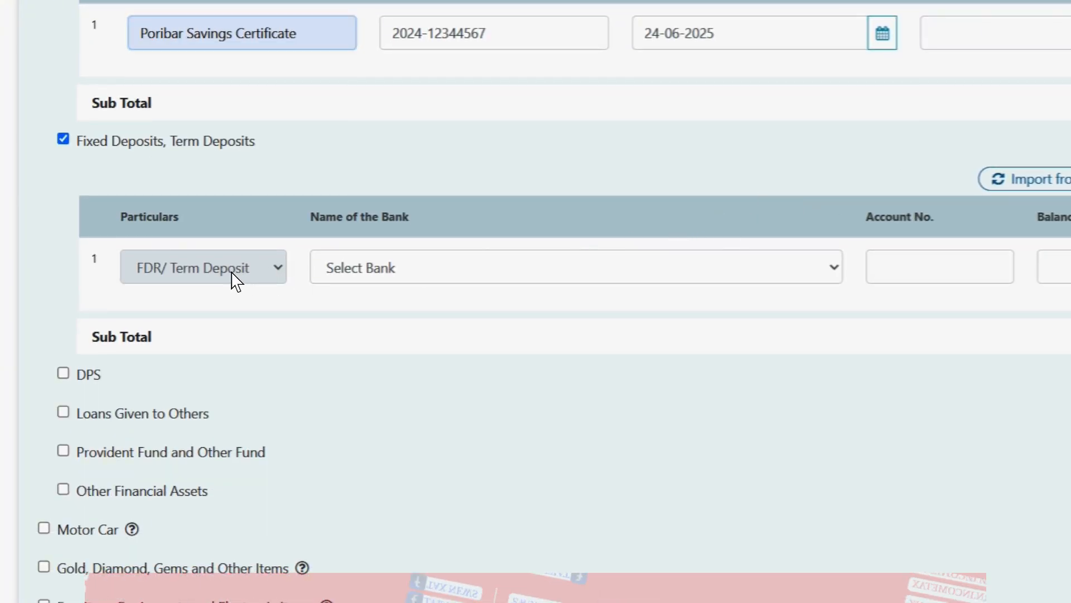
left_click(414, 278)
left_click(430, 276)
left_click(892, 283)
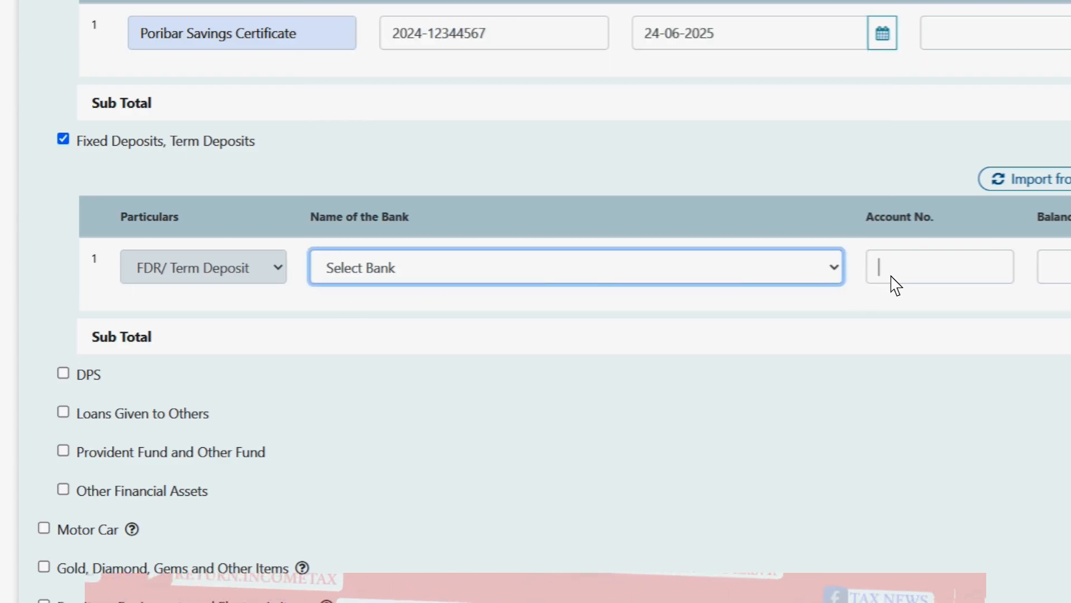
scroll(973, 265, "right", 3)
left_click(1002, 246)
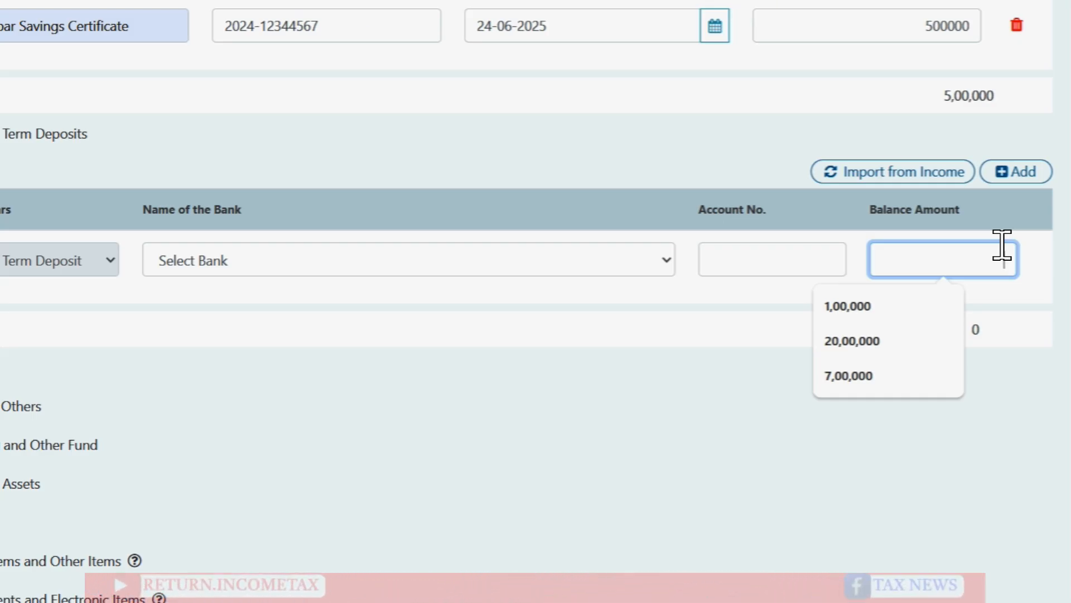
Step: Import the Sonali Bank PLC FDR with its 32,43,000 balance from income
left_click(889, 174)
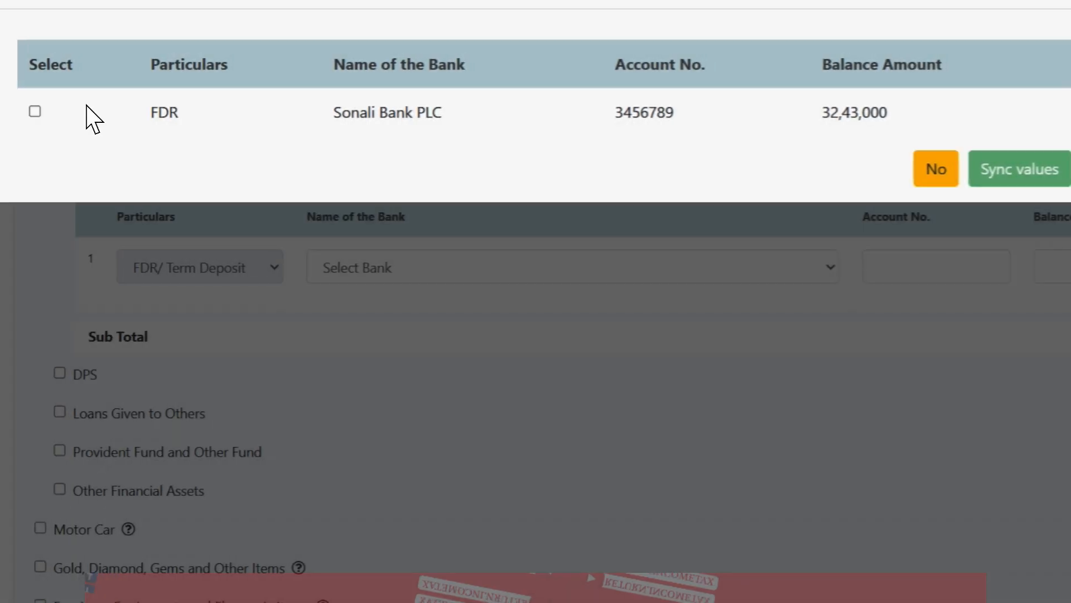
left_click(39, 111)
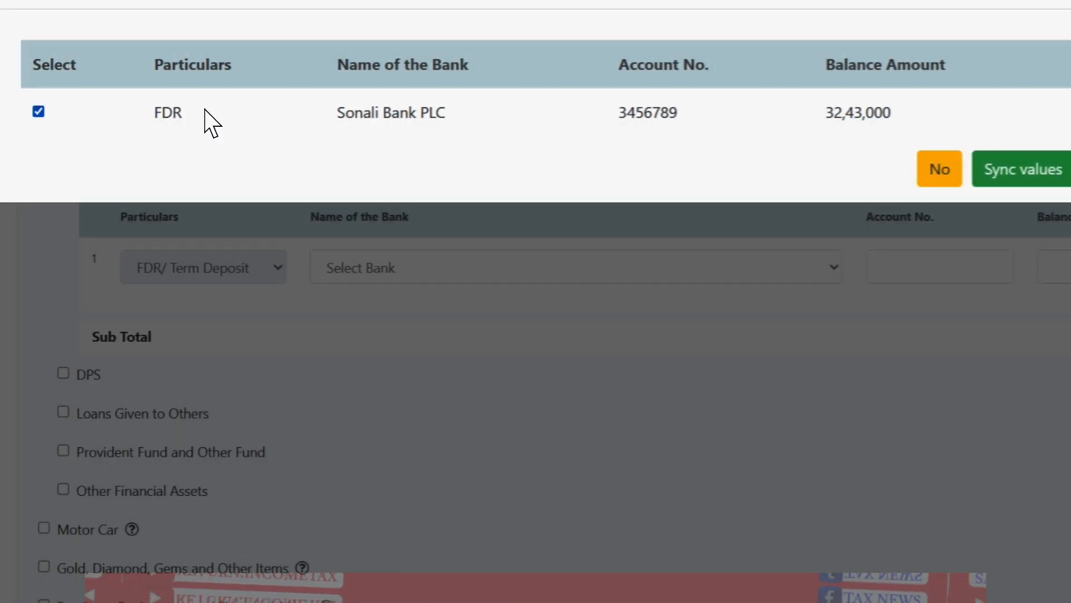
left_click(1002, 183)
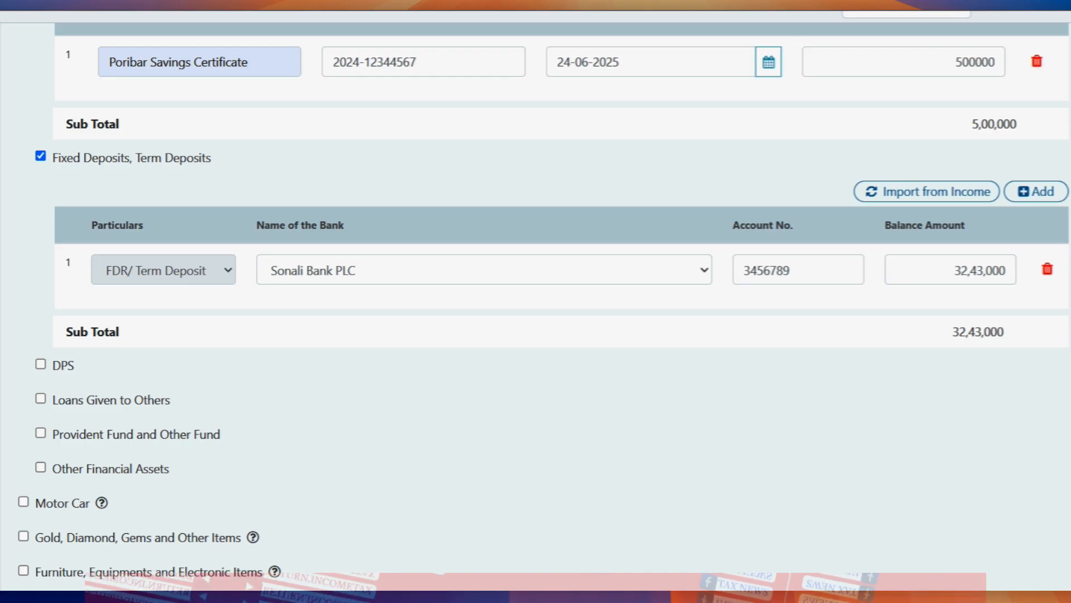
scroll(536, 302, "up", 1)
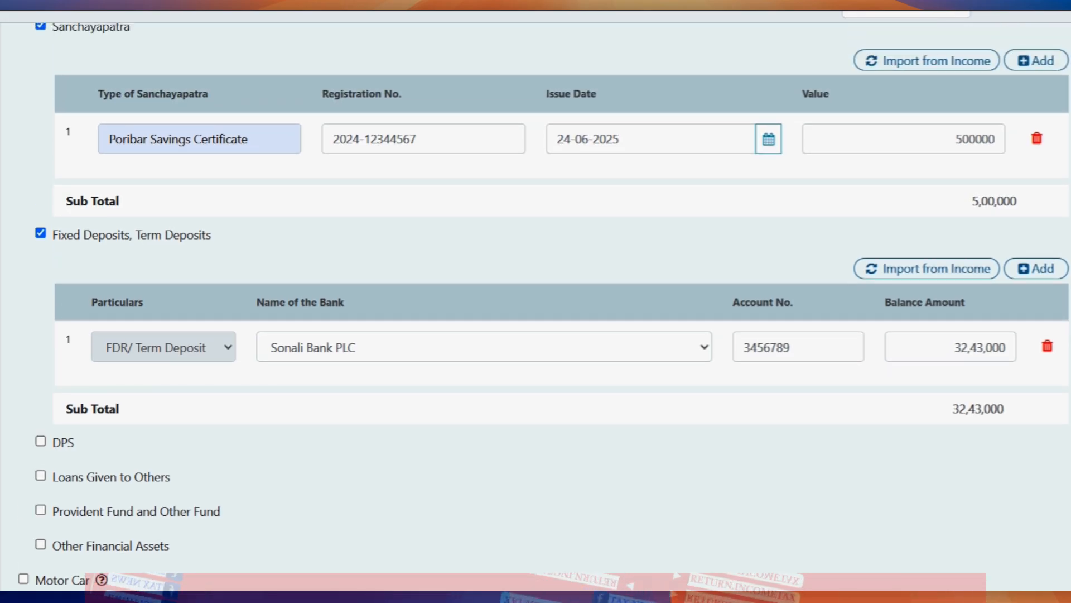
scroll(535, 301, "up", 5)
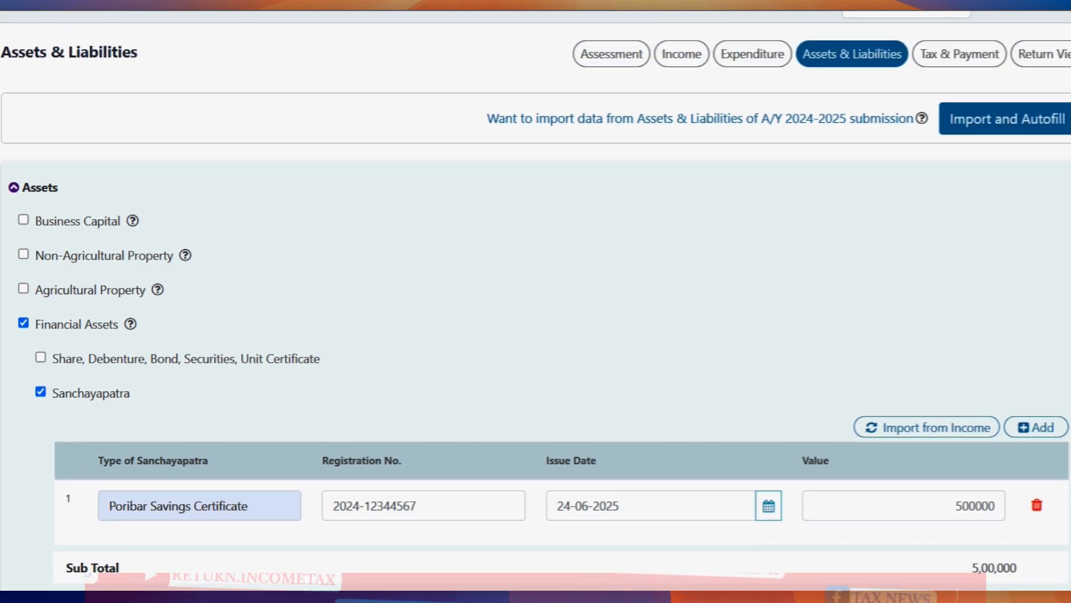
Step: Revisit Income Details to see Sanchayapatra interest 30,000 with 1,500 TDS on 5,00,000
left_click(676, 66)
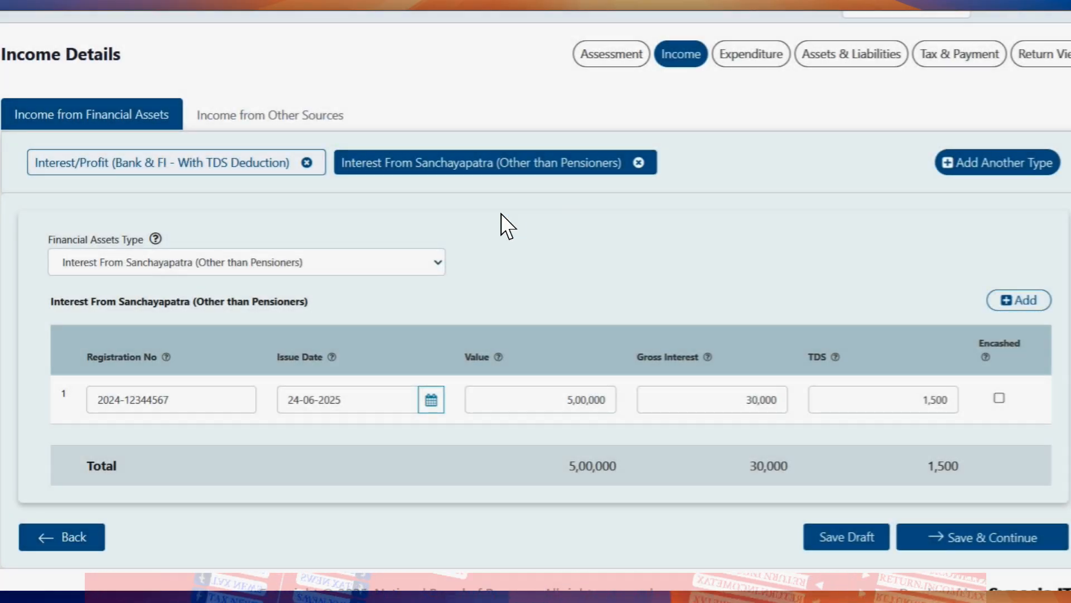
left_click(250, 136)
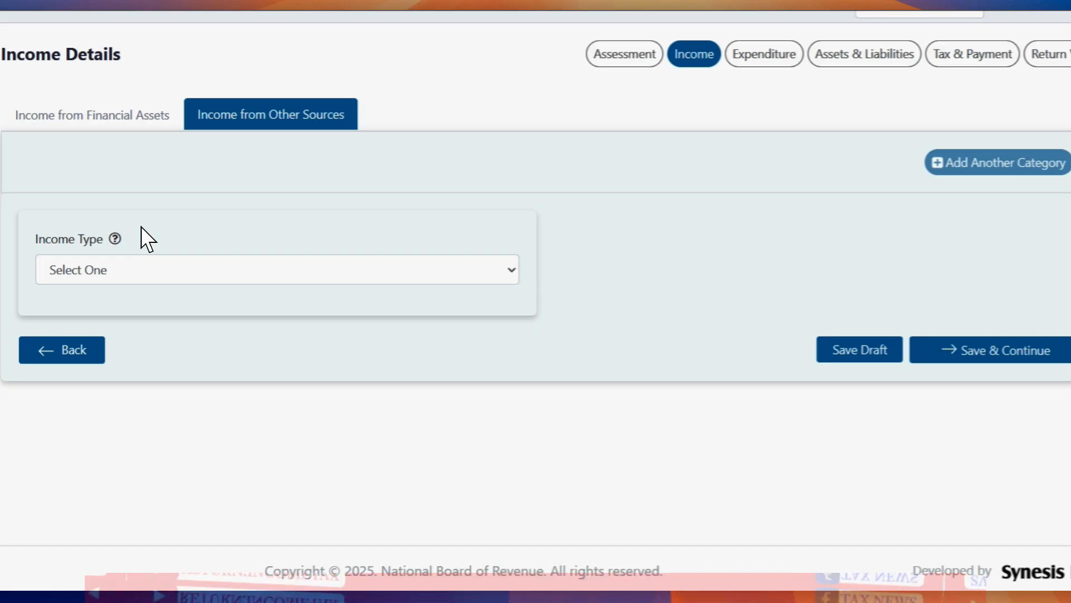
left_click(112, 123)
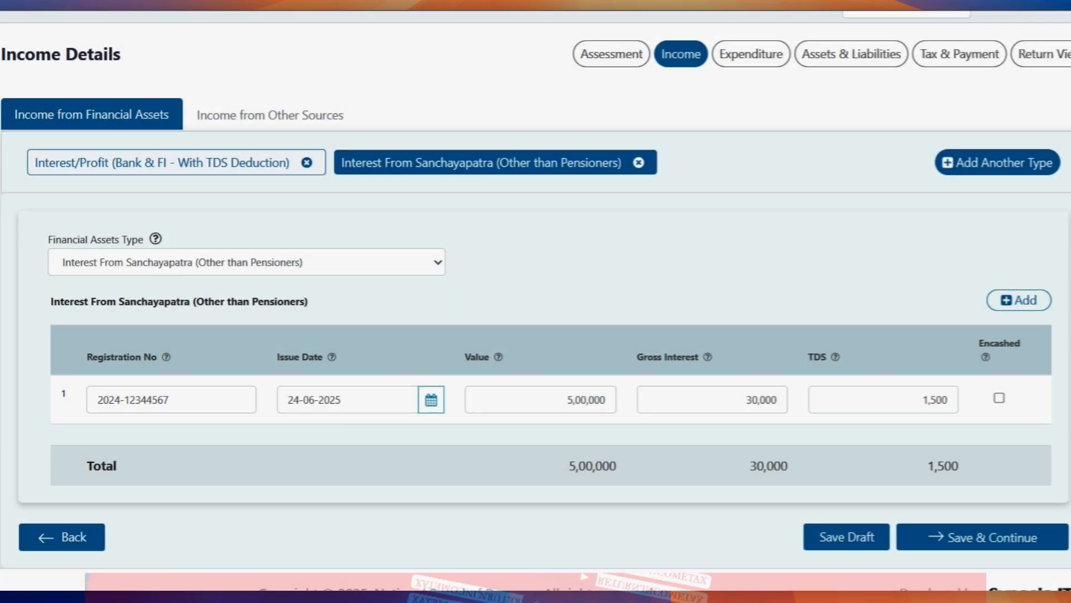
scroll(1069, 233, "down", 1)
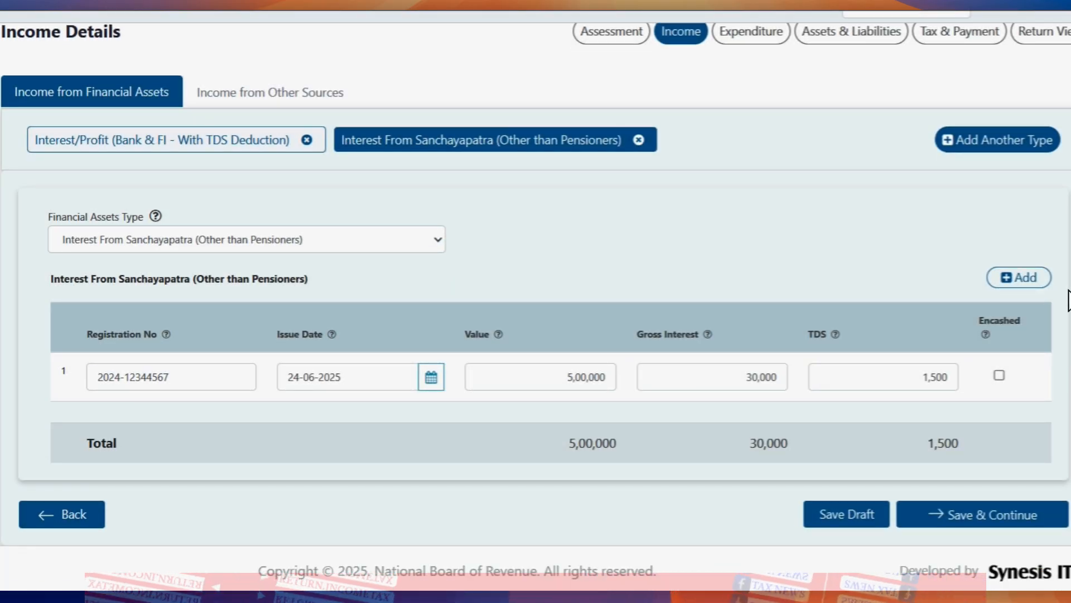